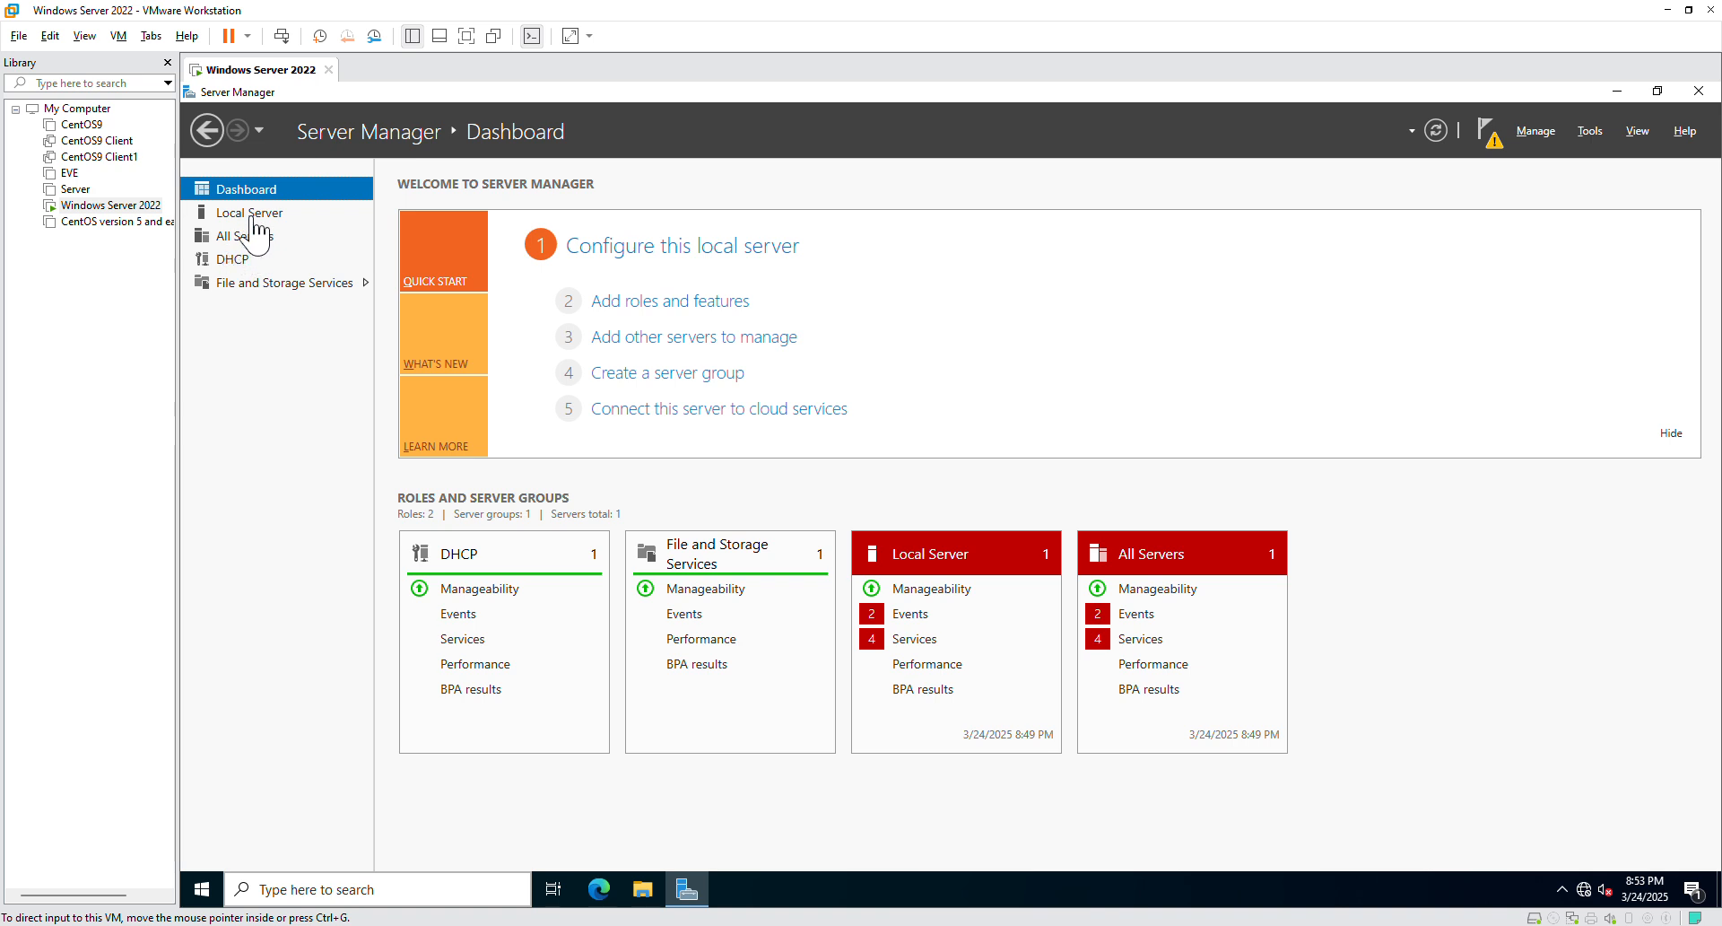
Open the Internet Protocol Version 4 (TCP/IPv4) properties of the local server's Ethernet0 adapter.
{"action": "left_click", "coordinate": [250, 214]}
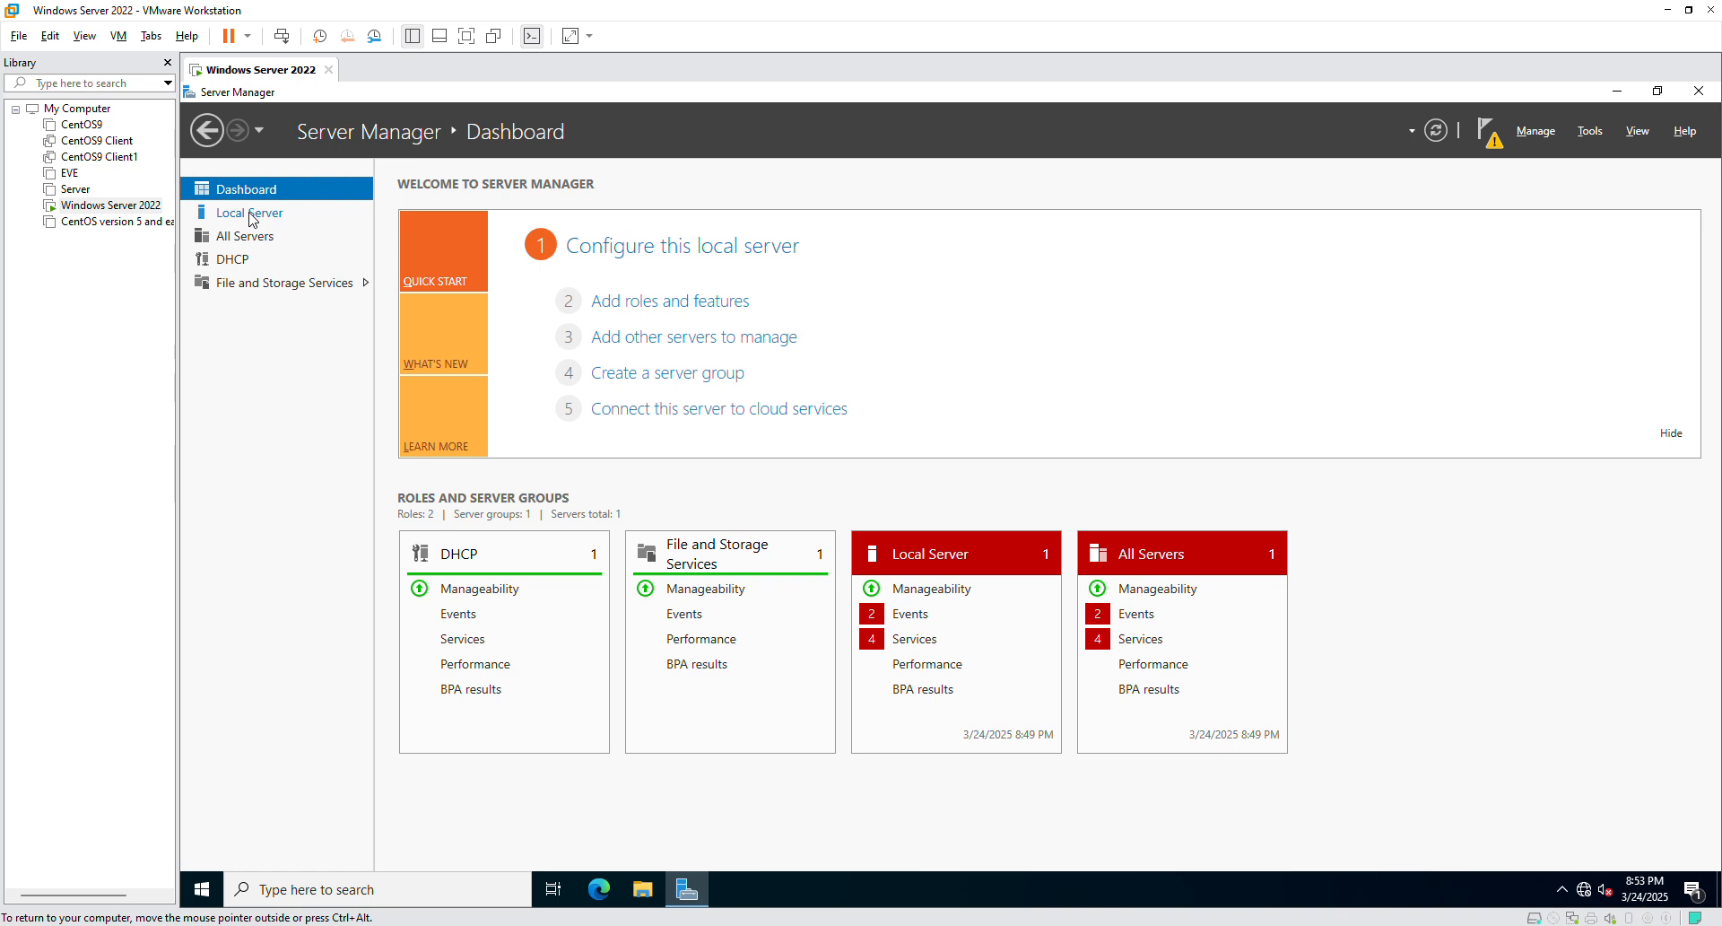
{"action": "left_click", "coordinate": [251, 215]}
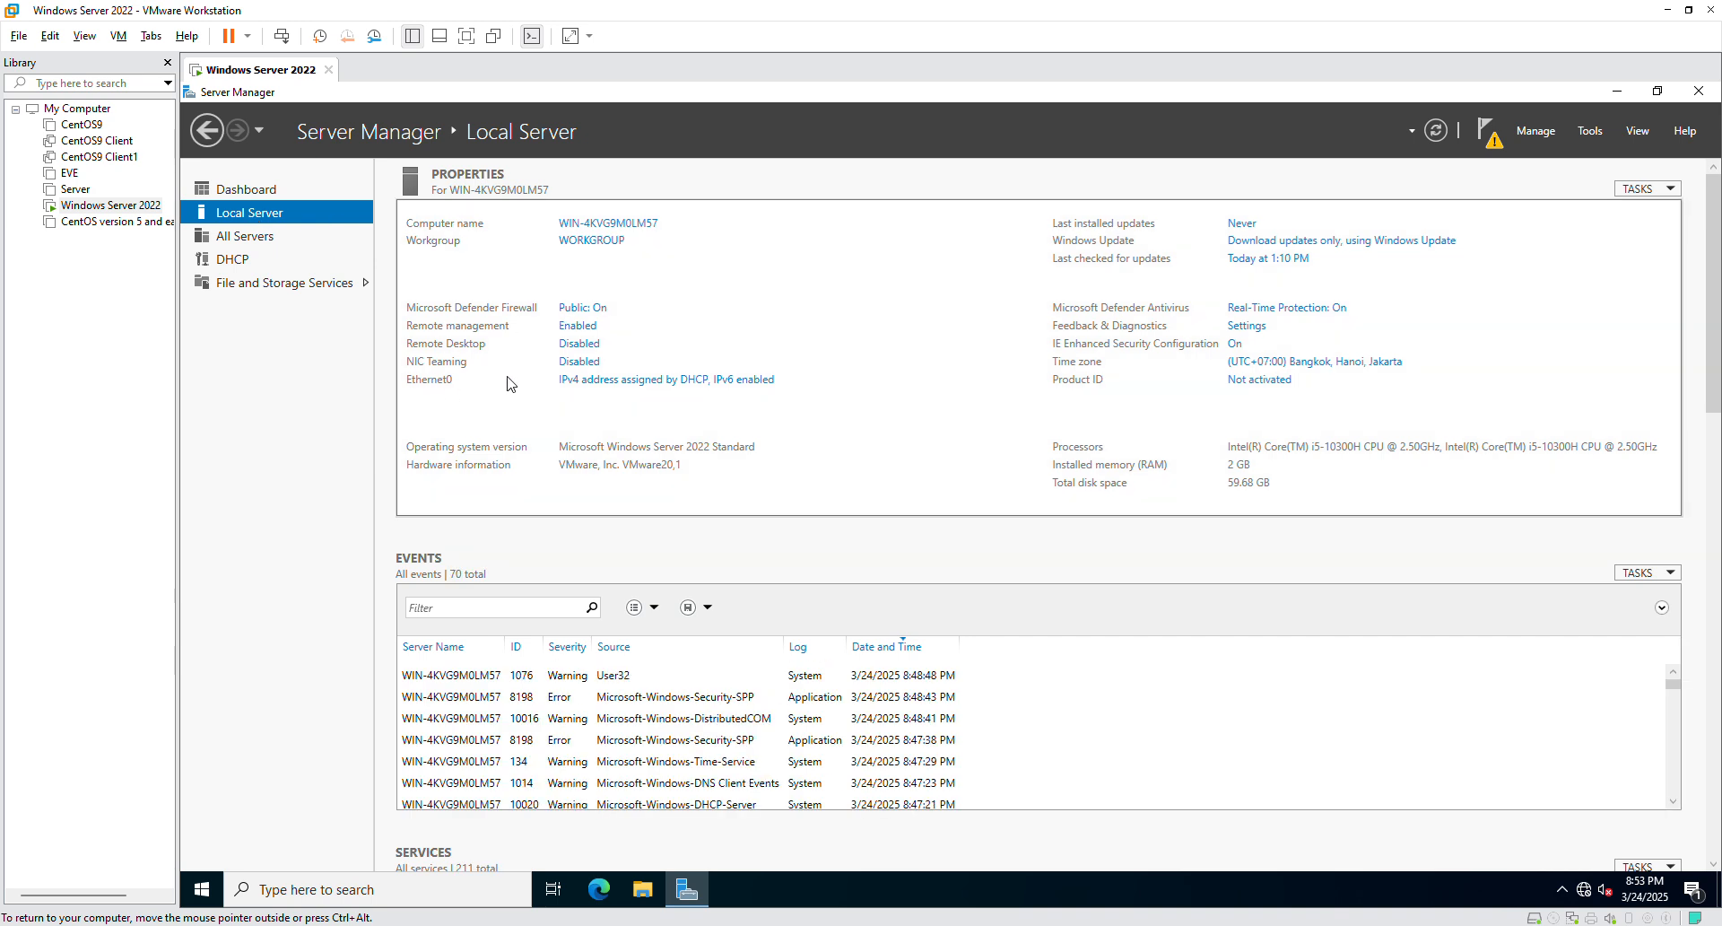
{"action": "left_click", "coordinate": [633, 380]}
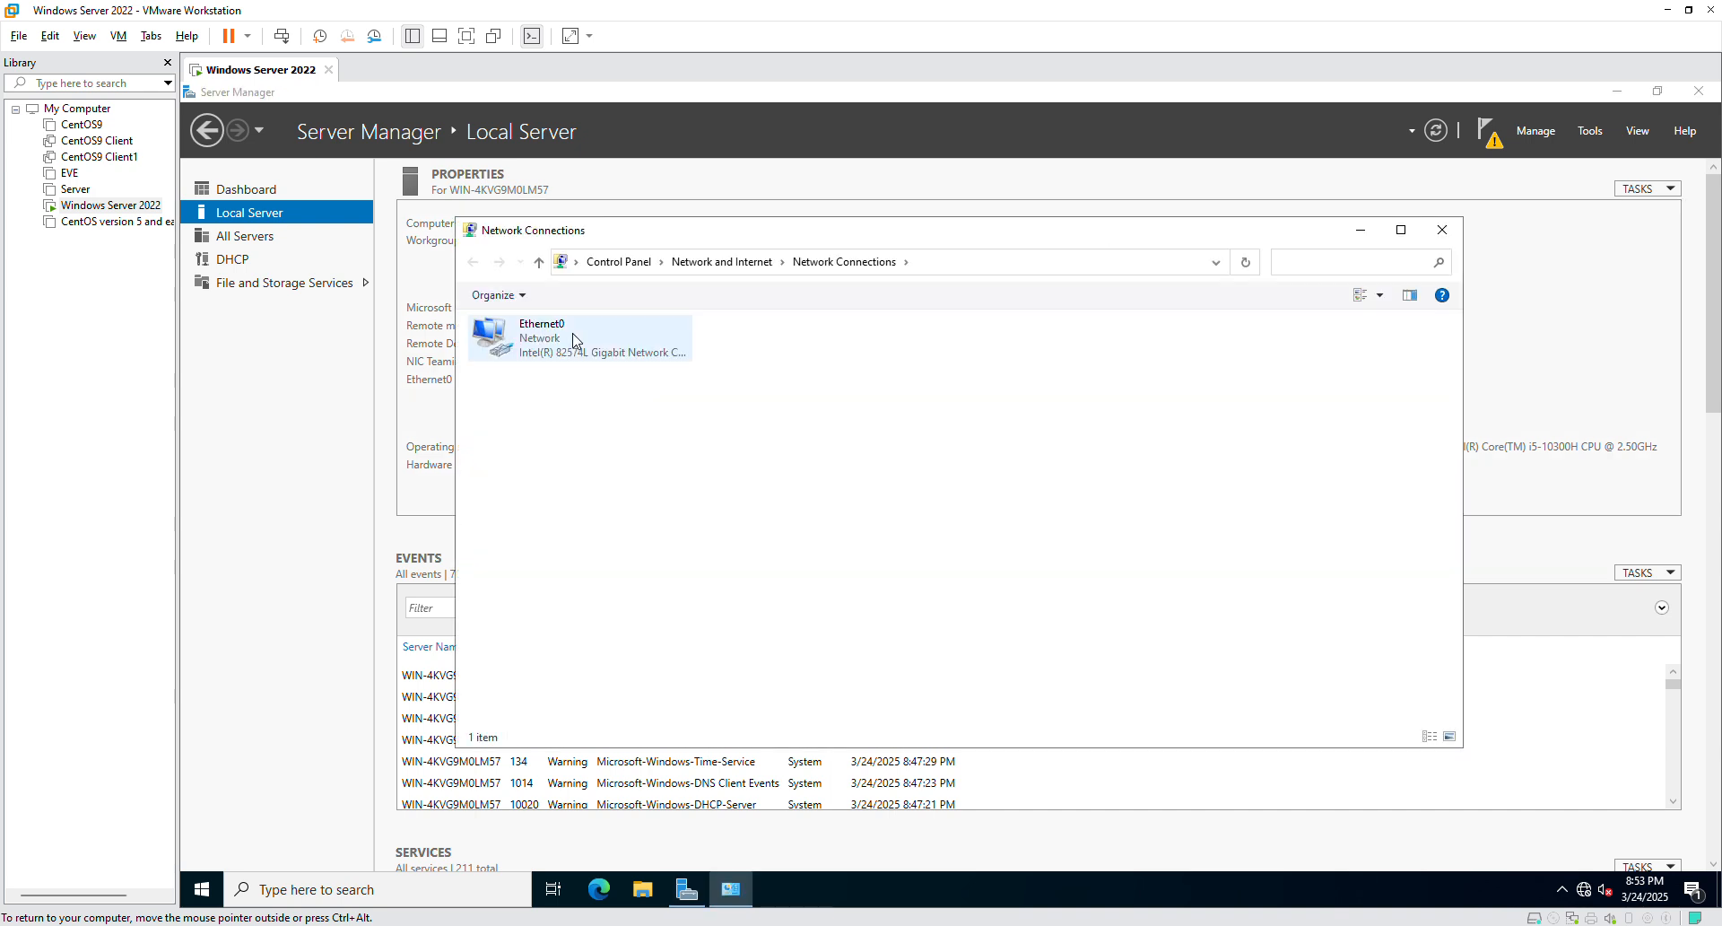
{"action": "left_click", "coordinate": [574, 339]}
{"action": "right_click", "coordinate": [574, 339]}
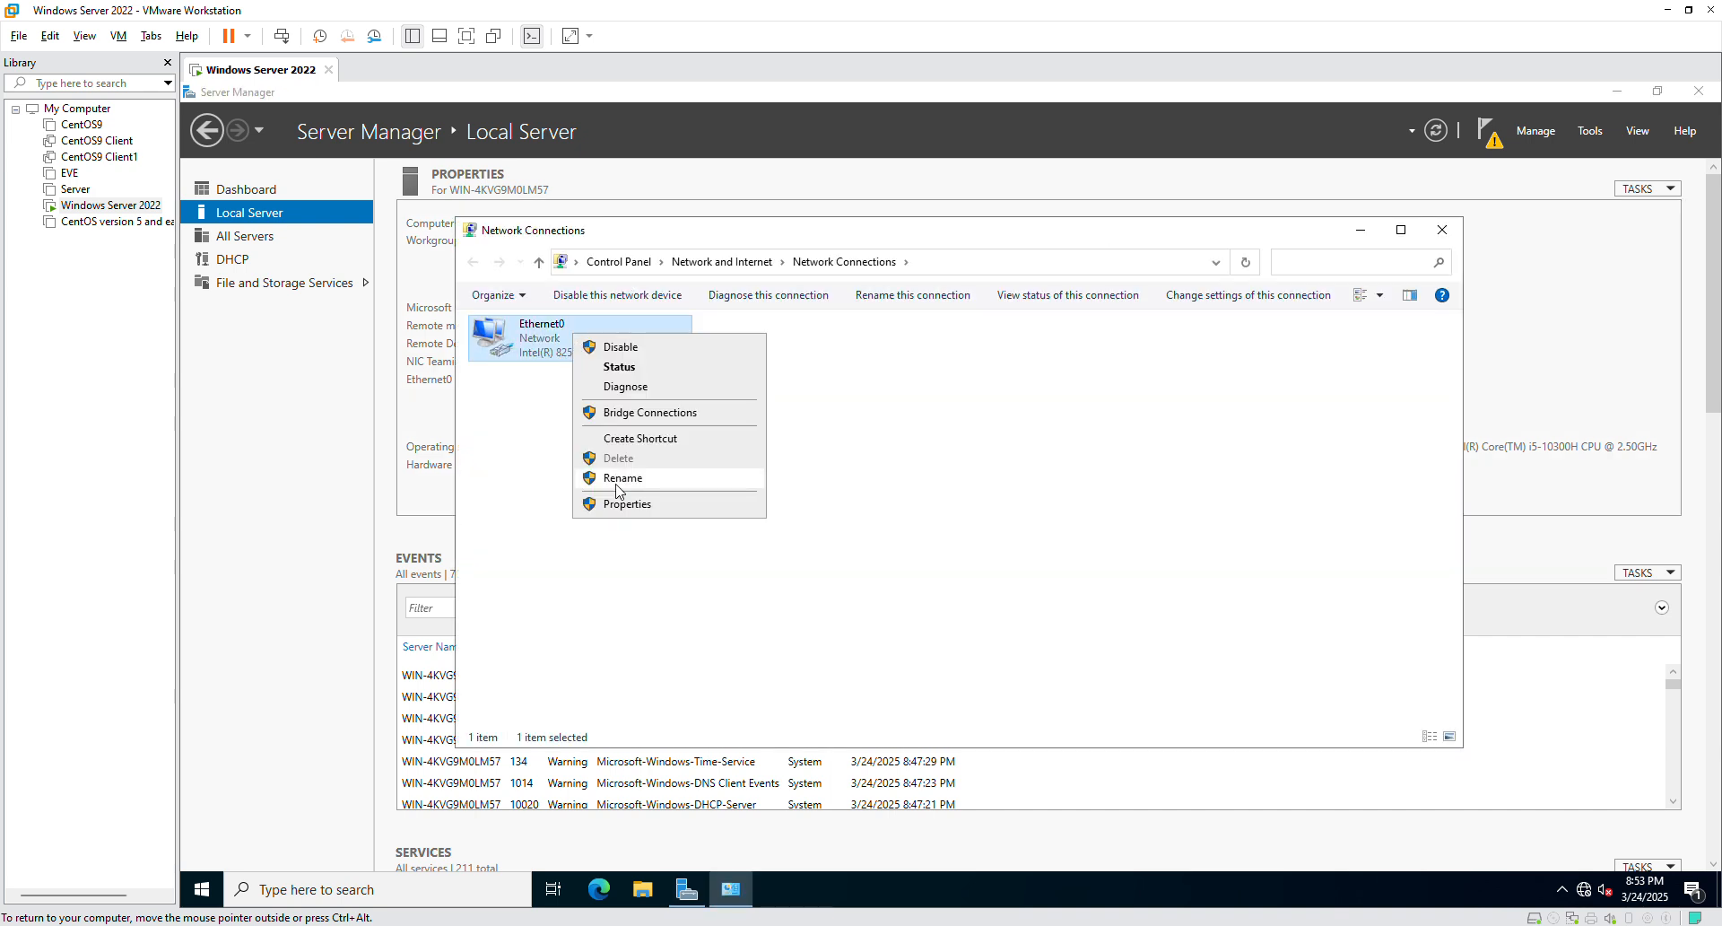
{"action": "left_click", "coordinate": [631, 521]}
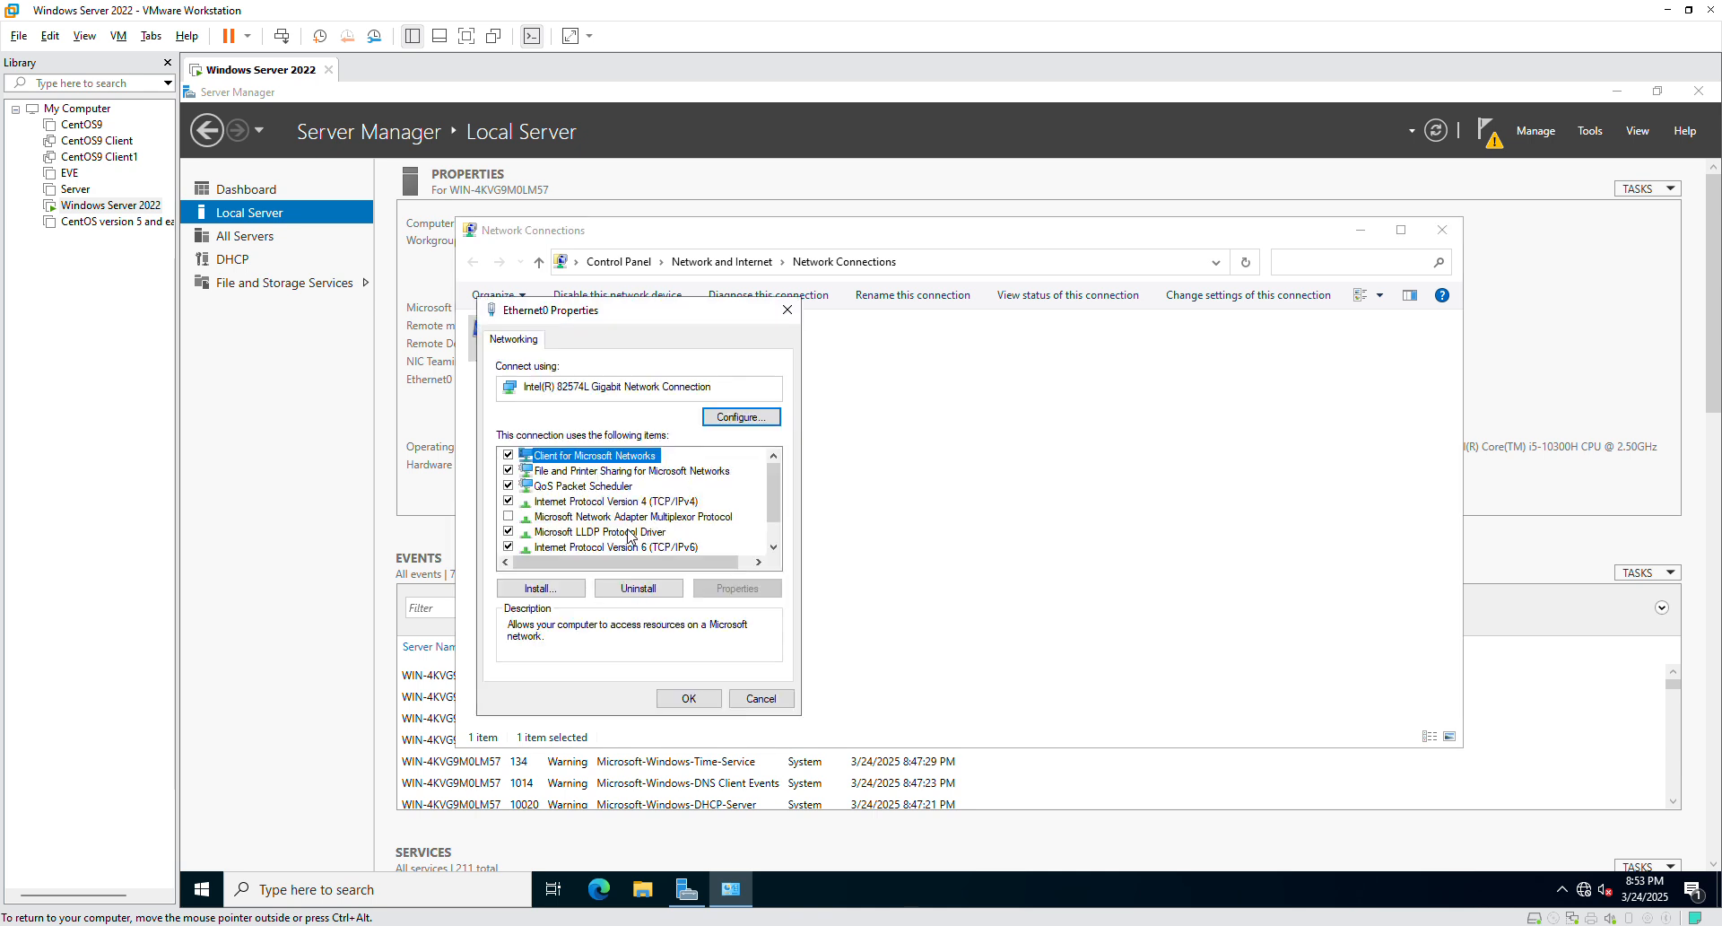
{"action": "left_click", "coordinate": [663, 504]}
{"action": "double_click", "coordinate": [663, 503]}
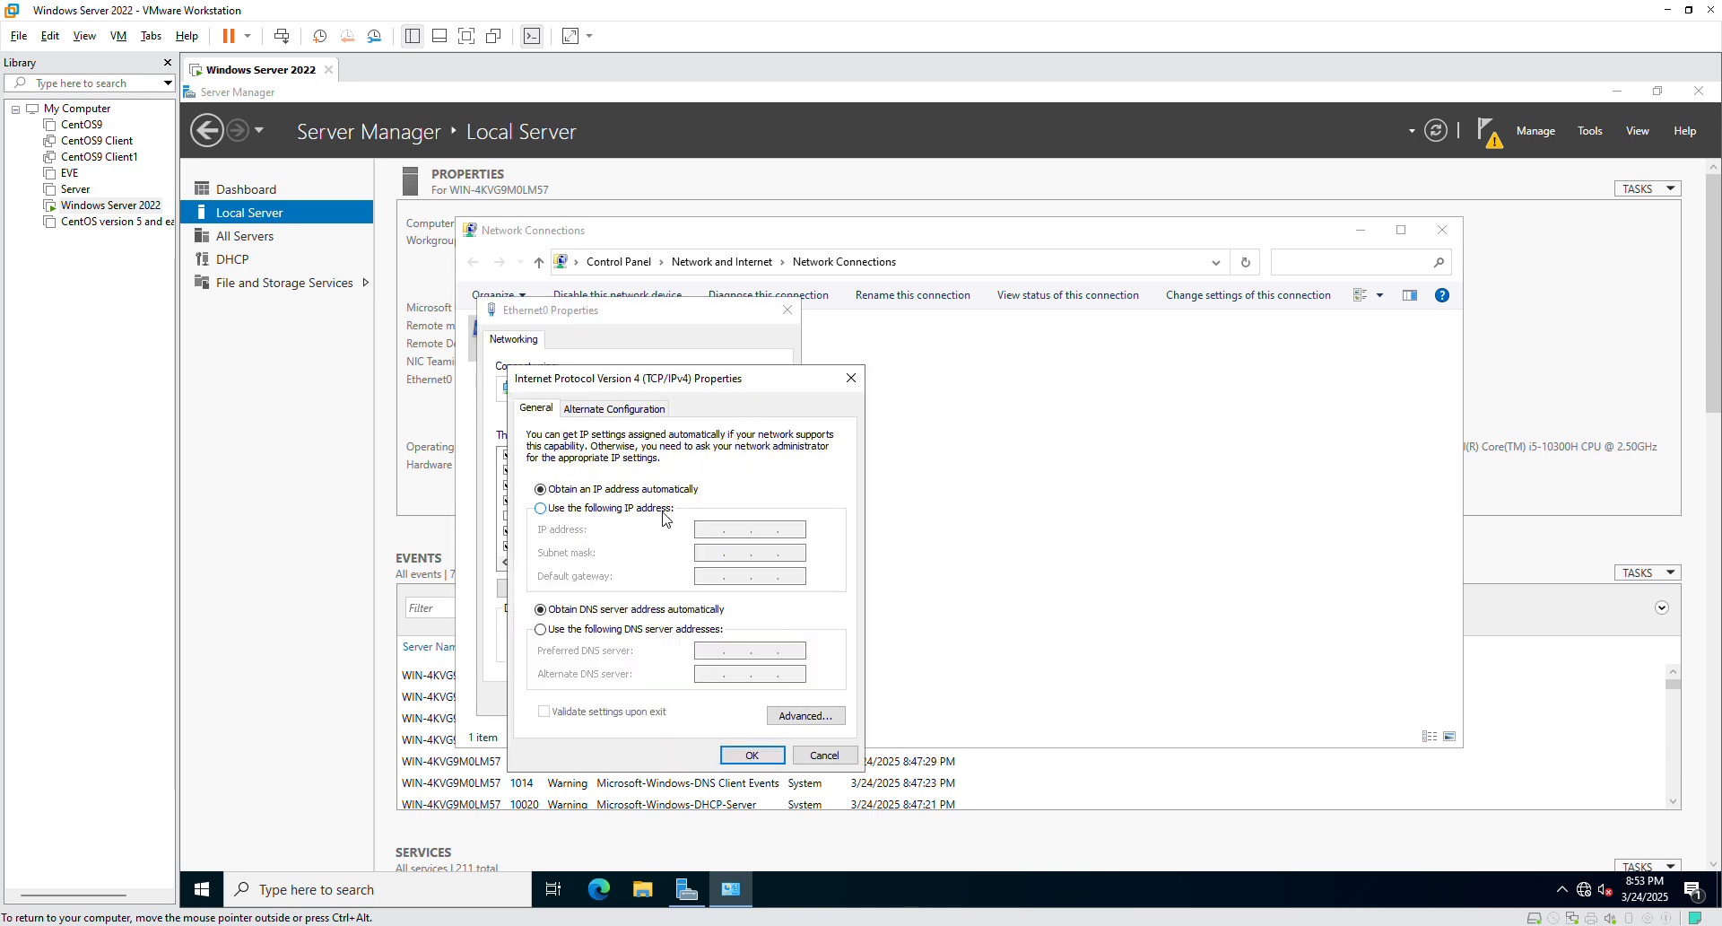
Assign Ethernet0 a manual IP address beginning with 192.168, apply the adapter settings and minimize Network Connections.
{"action": "left_click", "coordinate": [656, 510]}
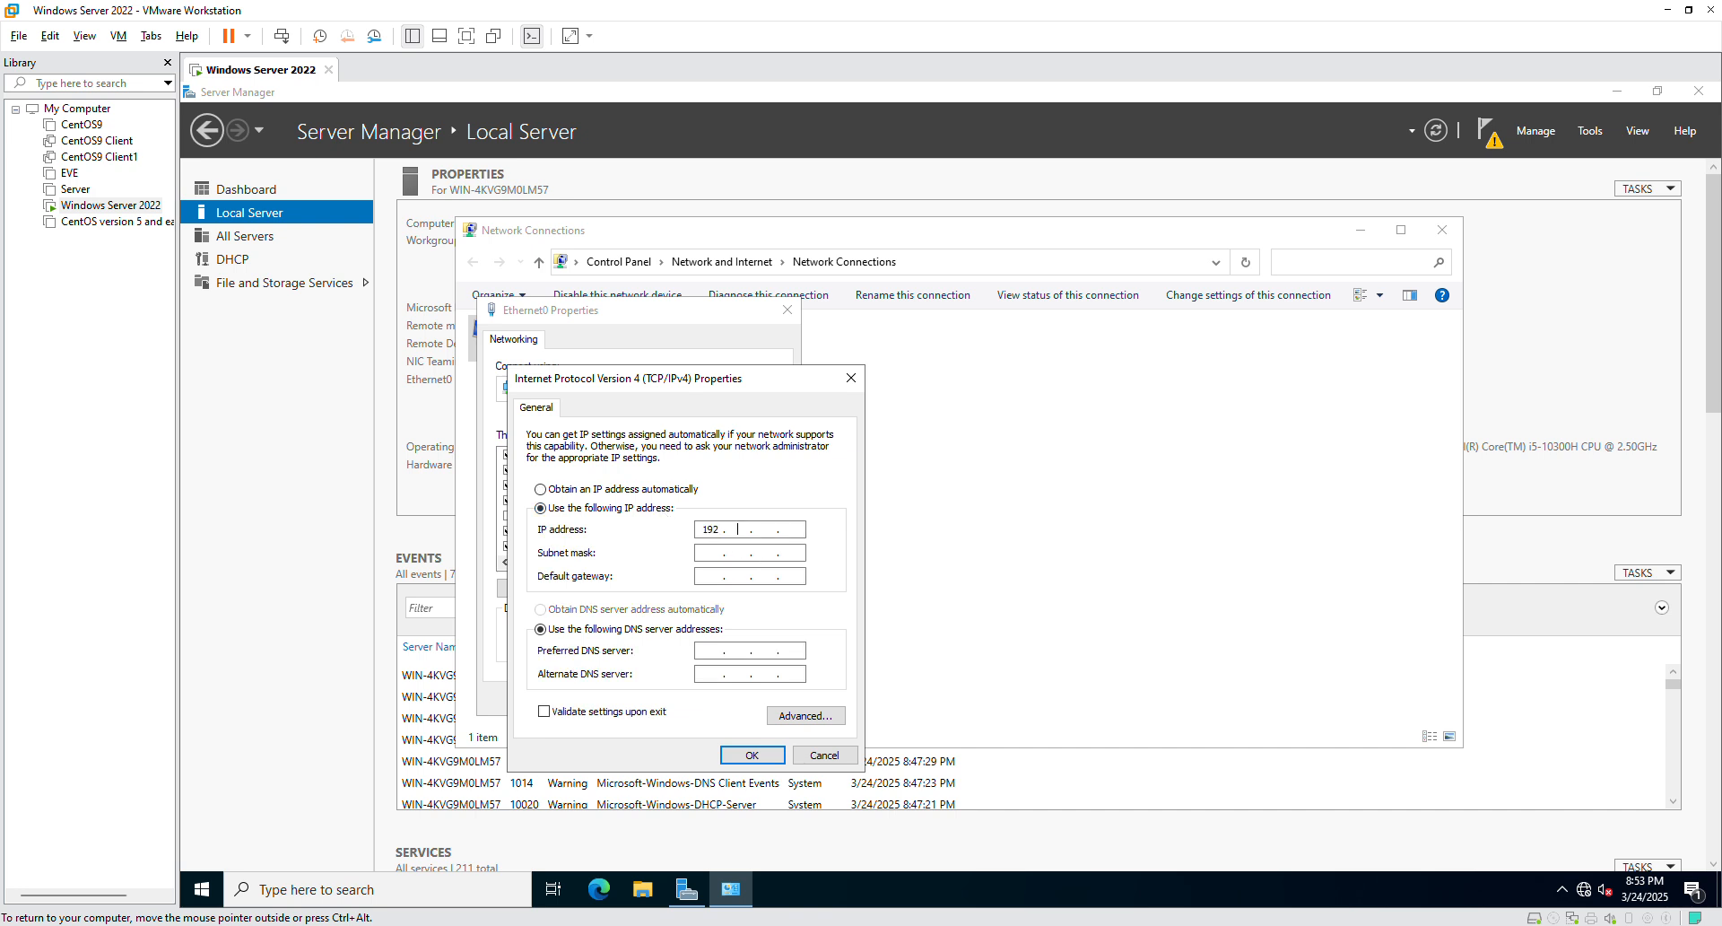
{"action": "type", "text": "192 . 168"}
{"action": "left_click", "coordinate": [771, 756]}
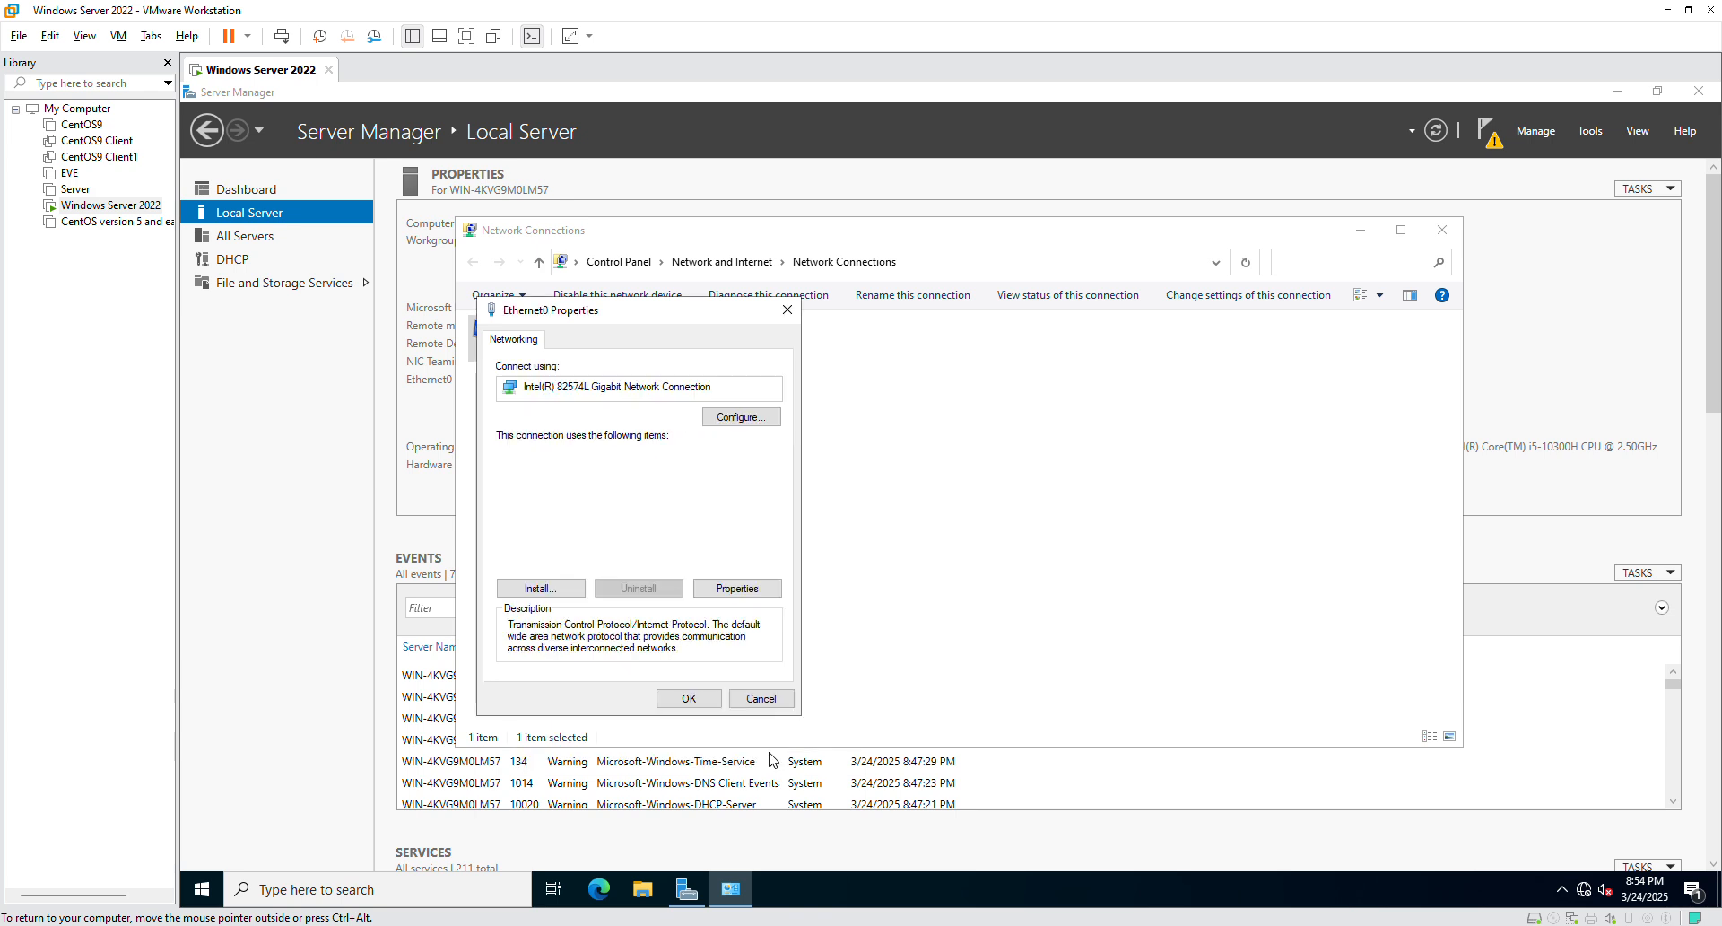
{"action": "left_click", "coordinate": [689, 697]}
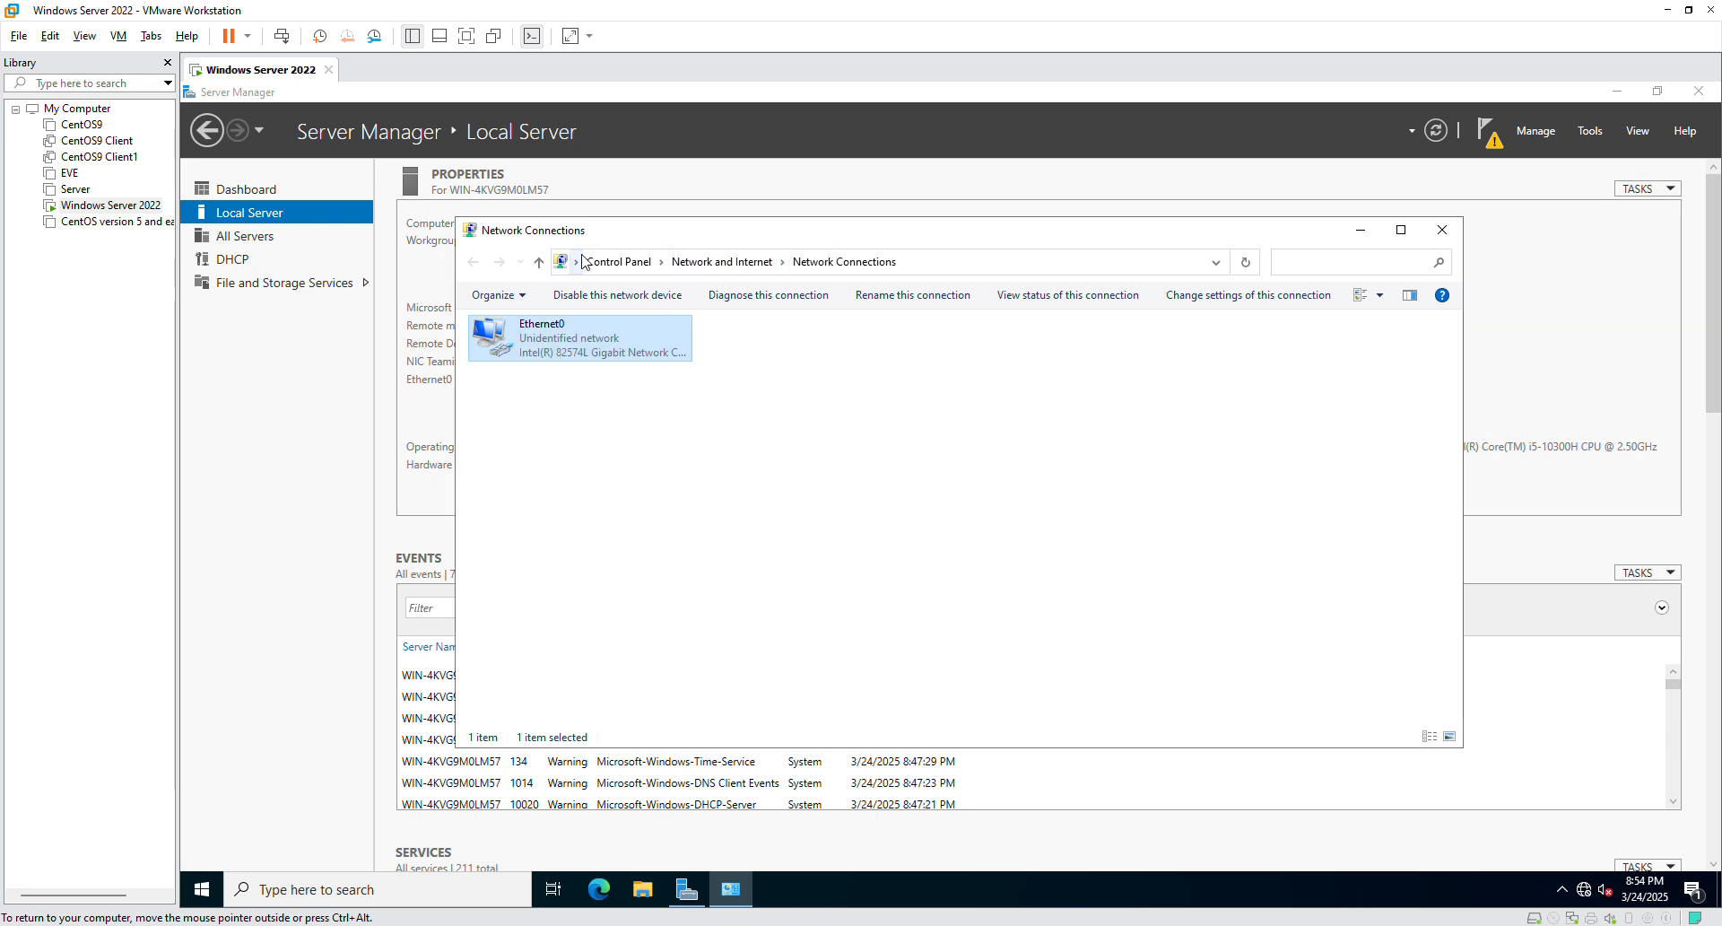
{"action": "left_click", "coordinate": [1361, 229]}
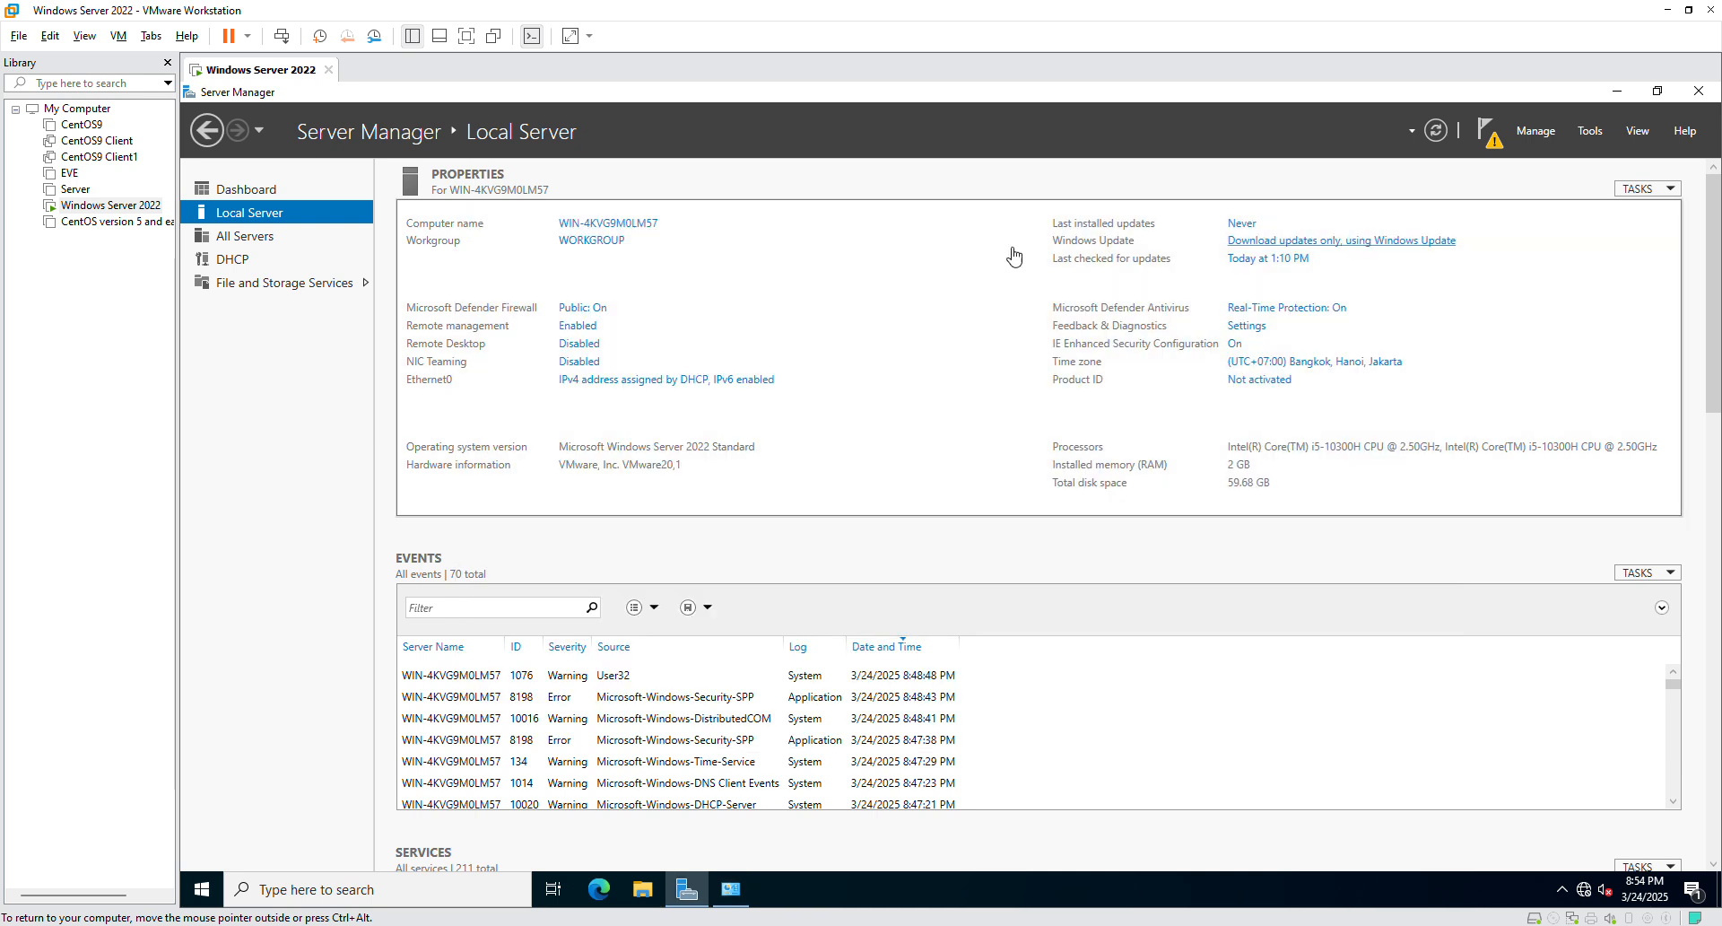
Start adding roles and features with a role-based installation on the Windows Server 2022 machine from the server pool.
{"action": "left_click", "coordinate": [240, 193]}
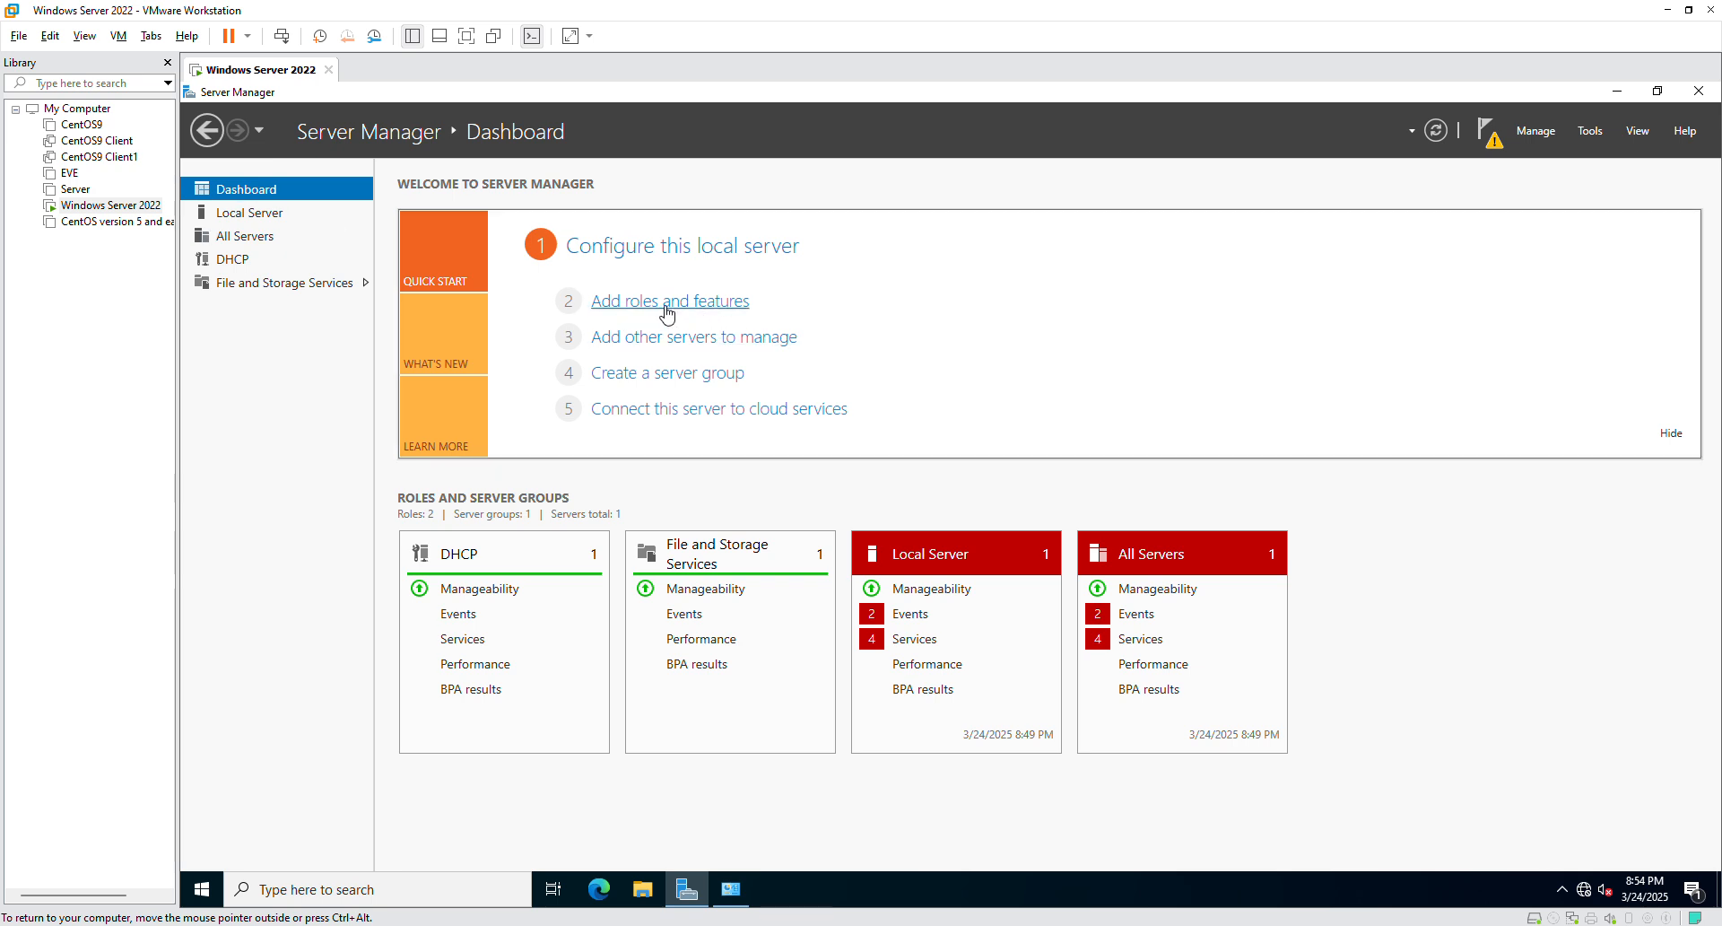
{"action": "left_click", "coordinate": [699, 314]}
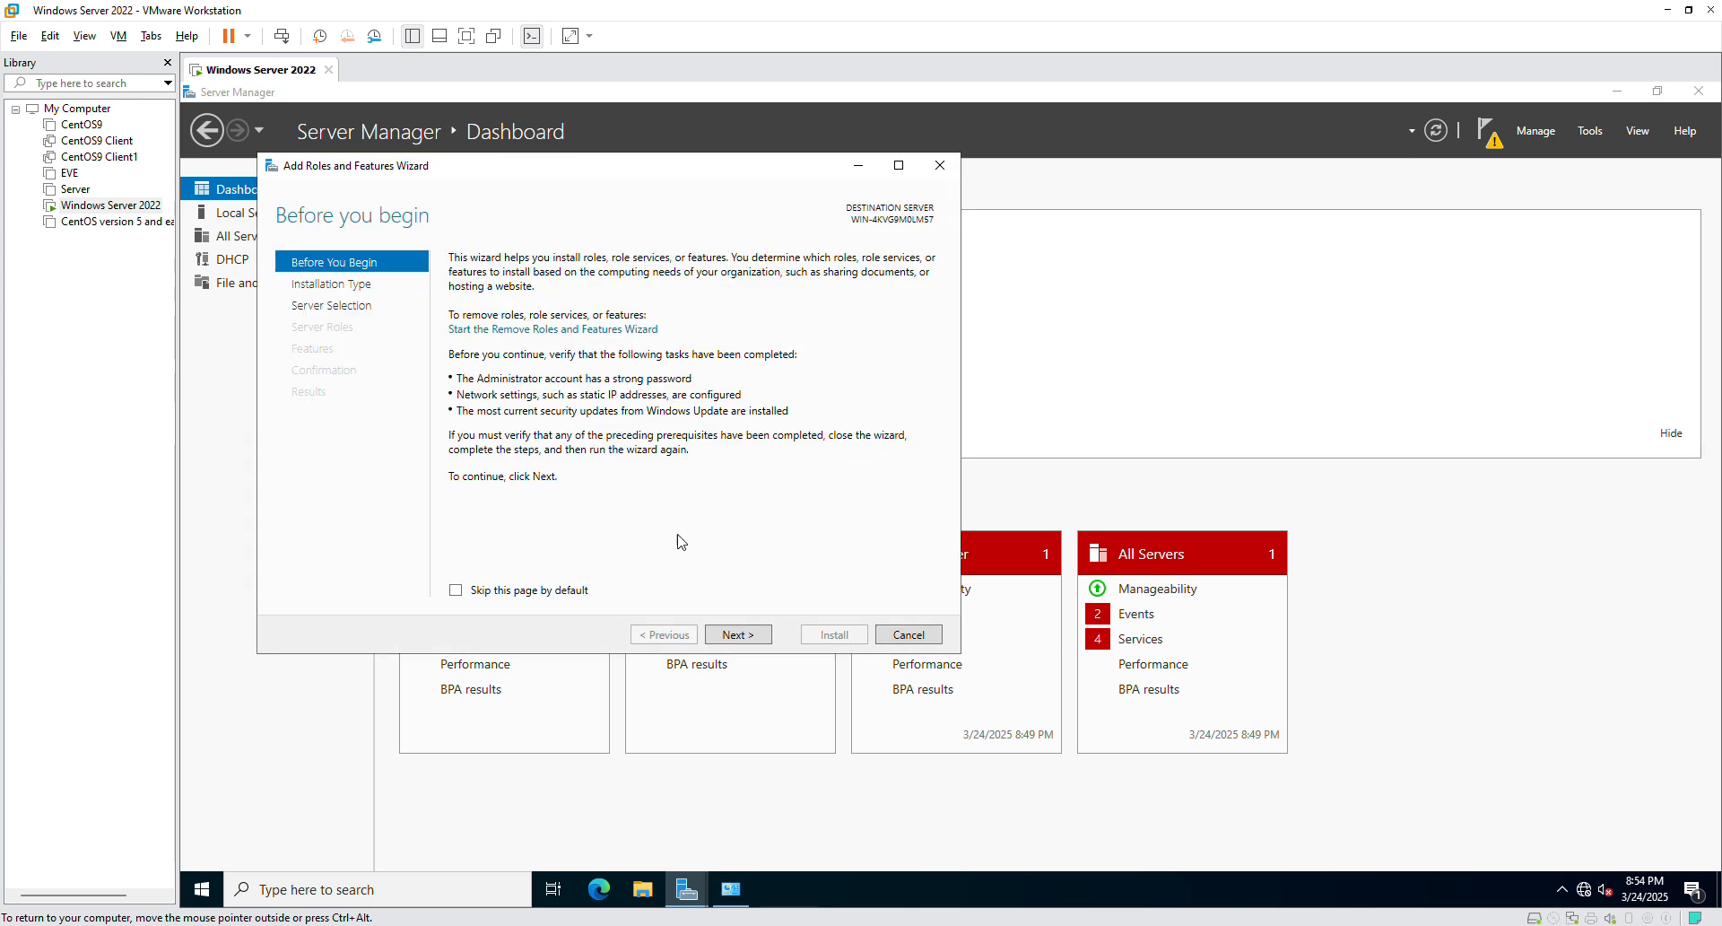
{"action": "left_click", "coordinate": [744, 637]}
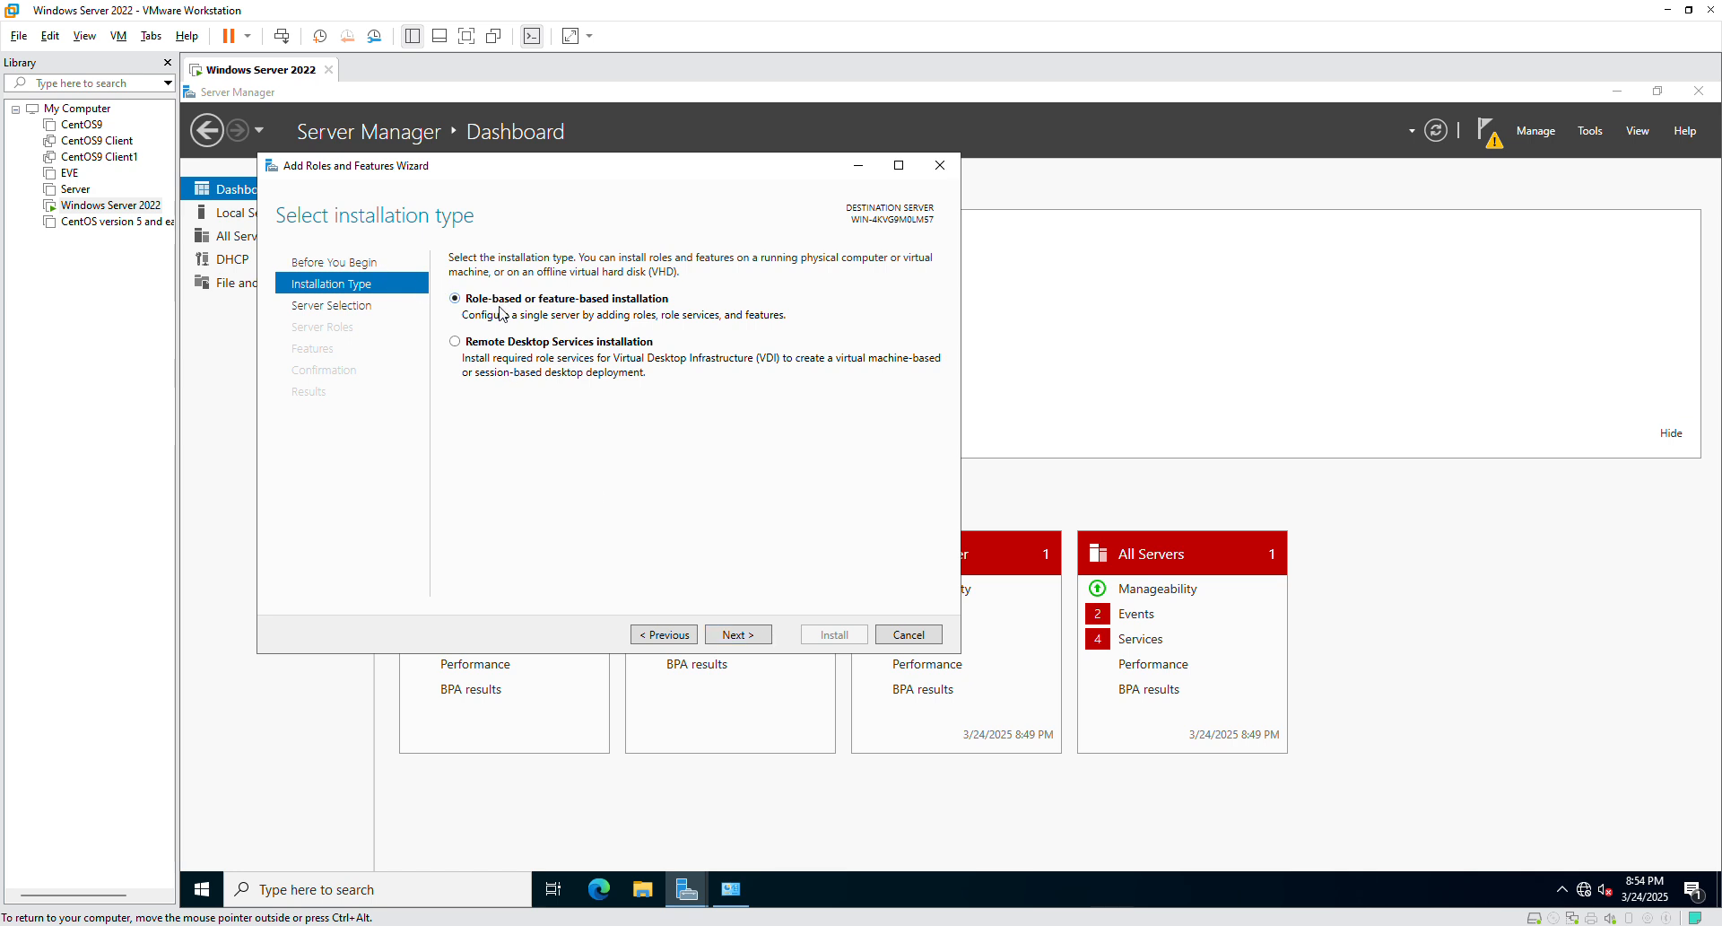
{"action": "left_click", "coordinate": [744, 636]}
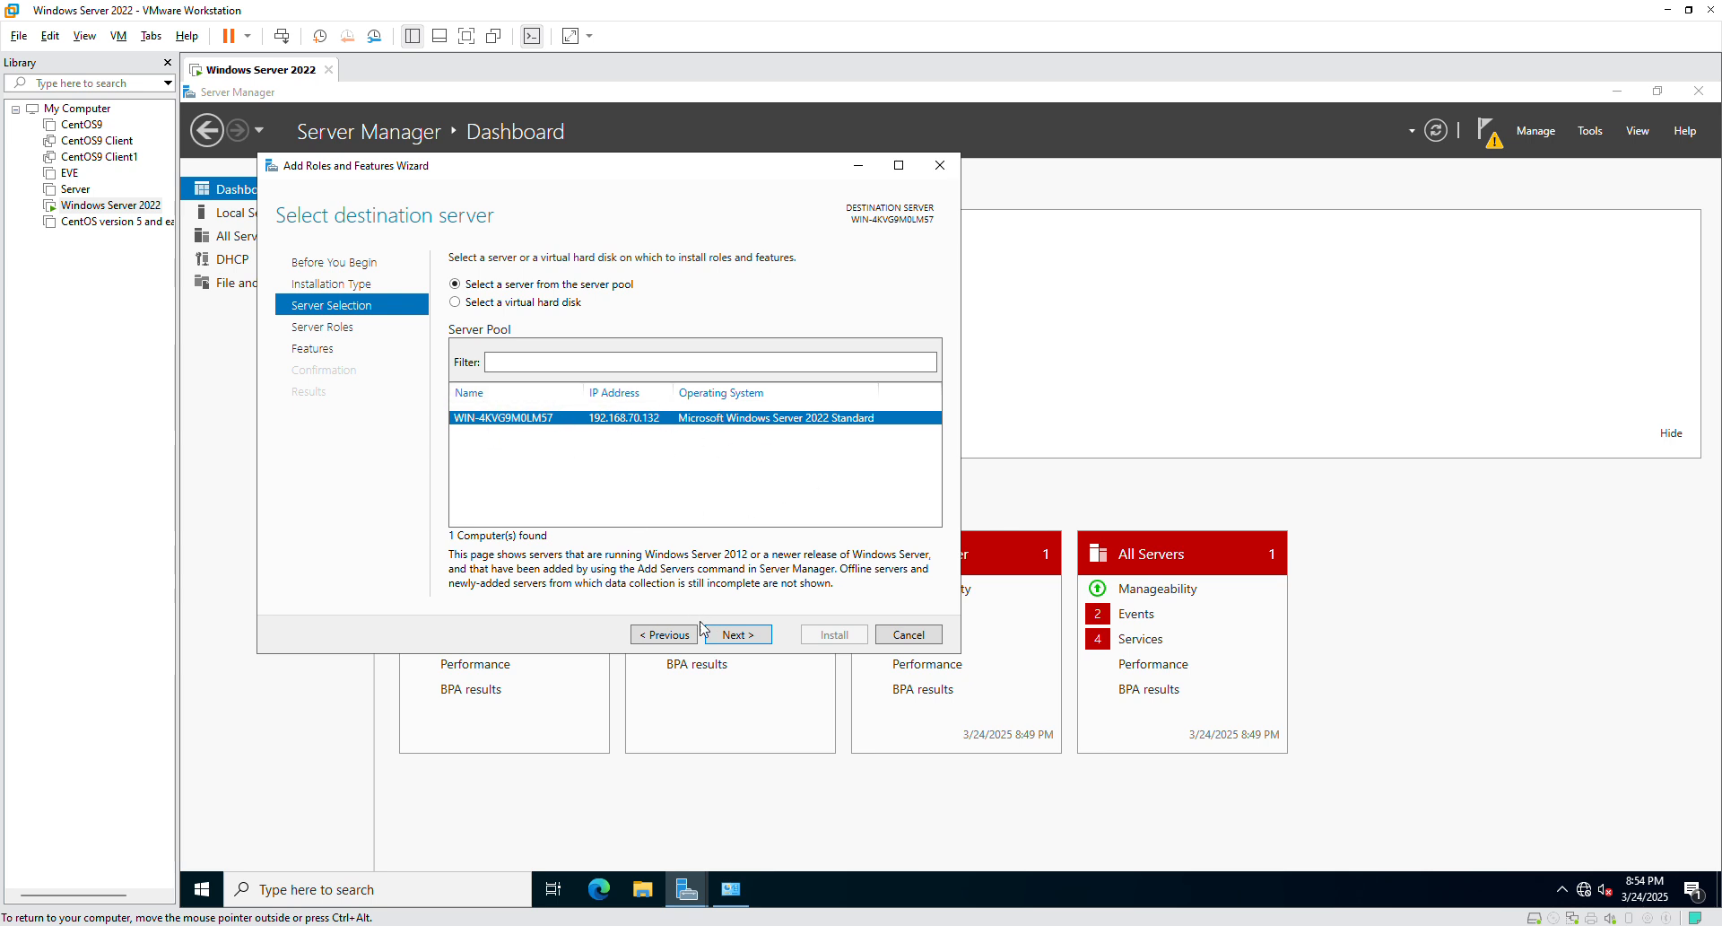
{"action": "left_click", "coordinate": [732, 637]}
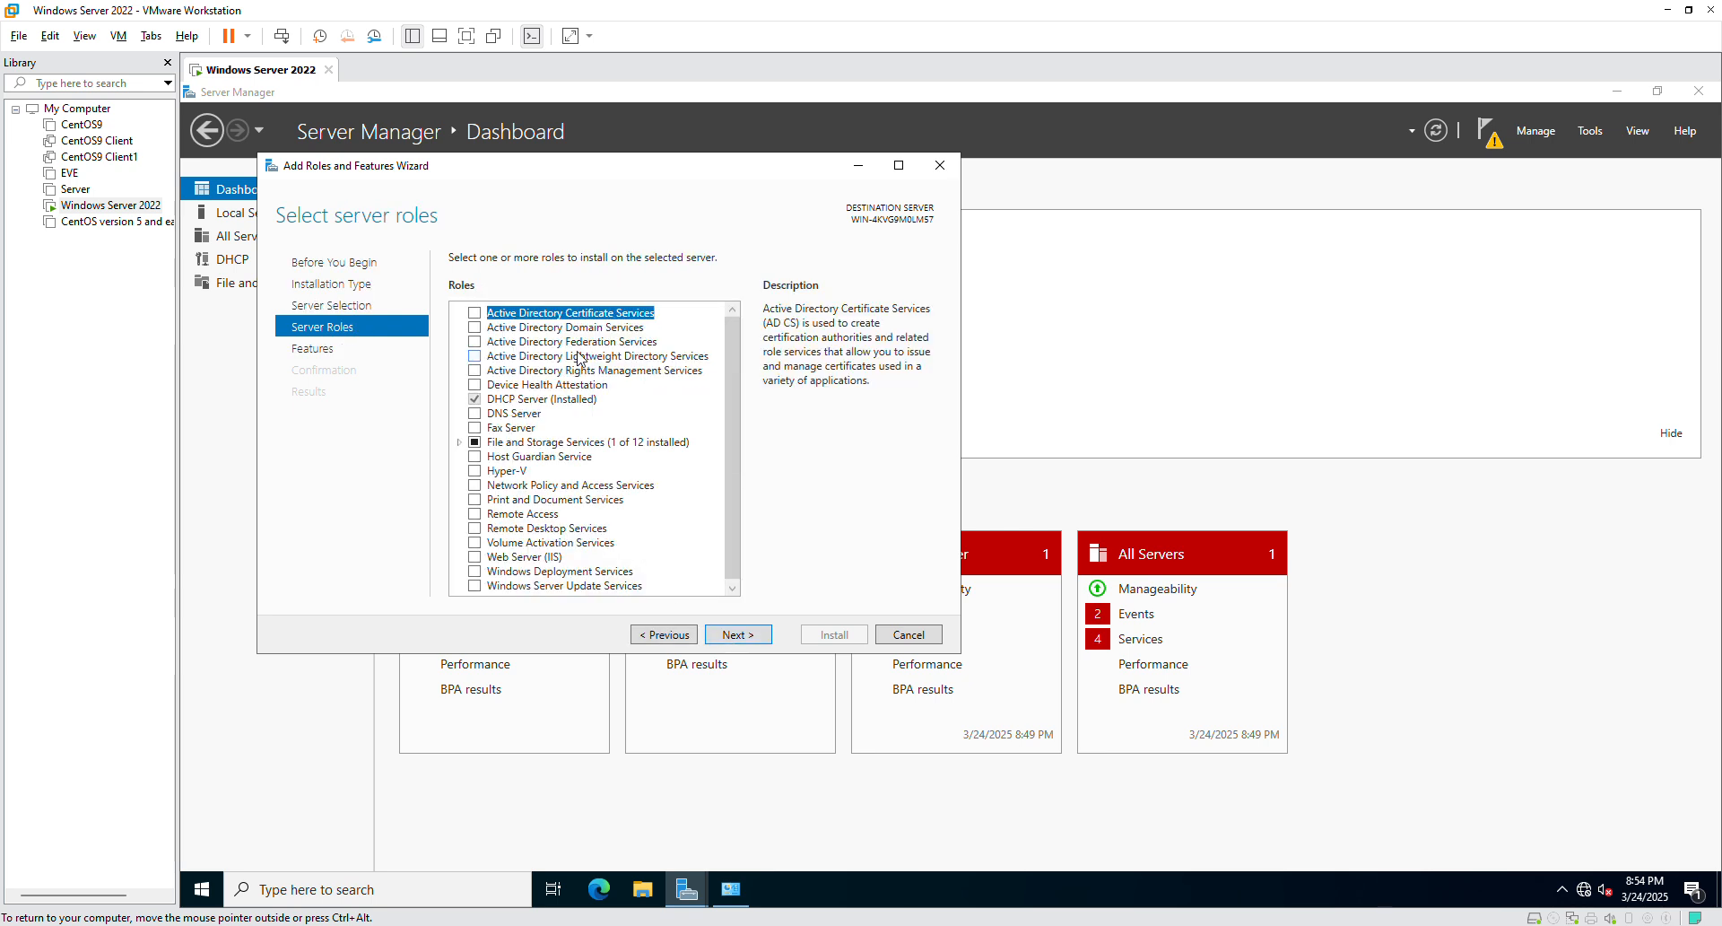
Select the DNS Server role with its required management tools and continue past the validation results.
{"action": "left_click", "coordinate": [475, 414]}
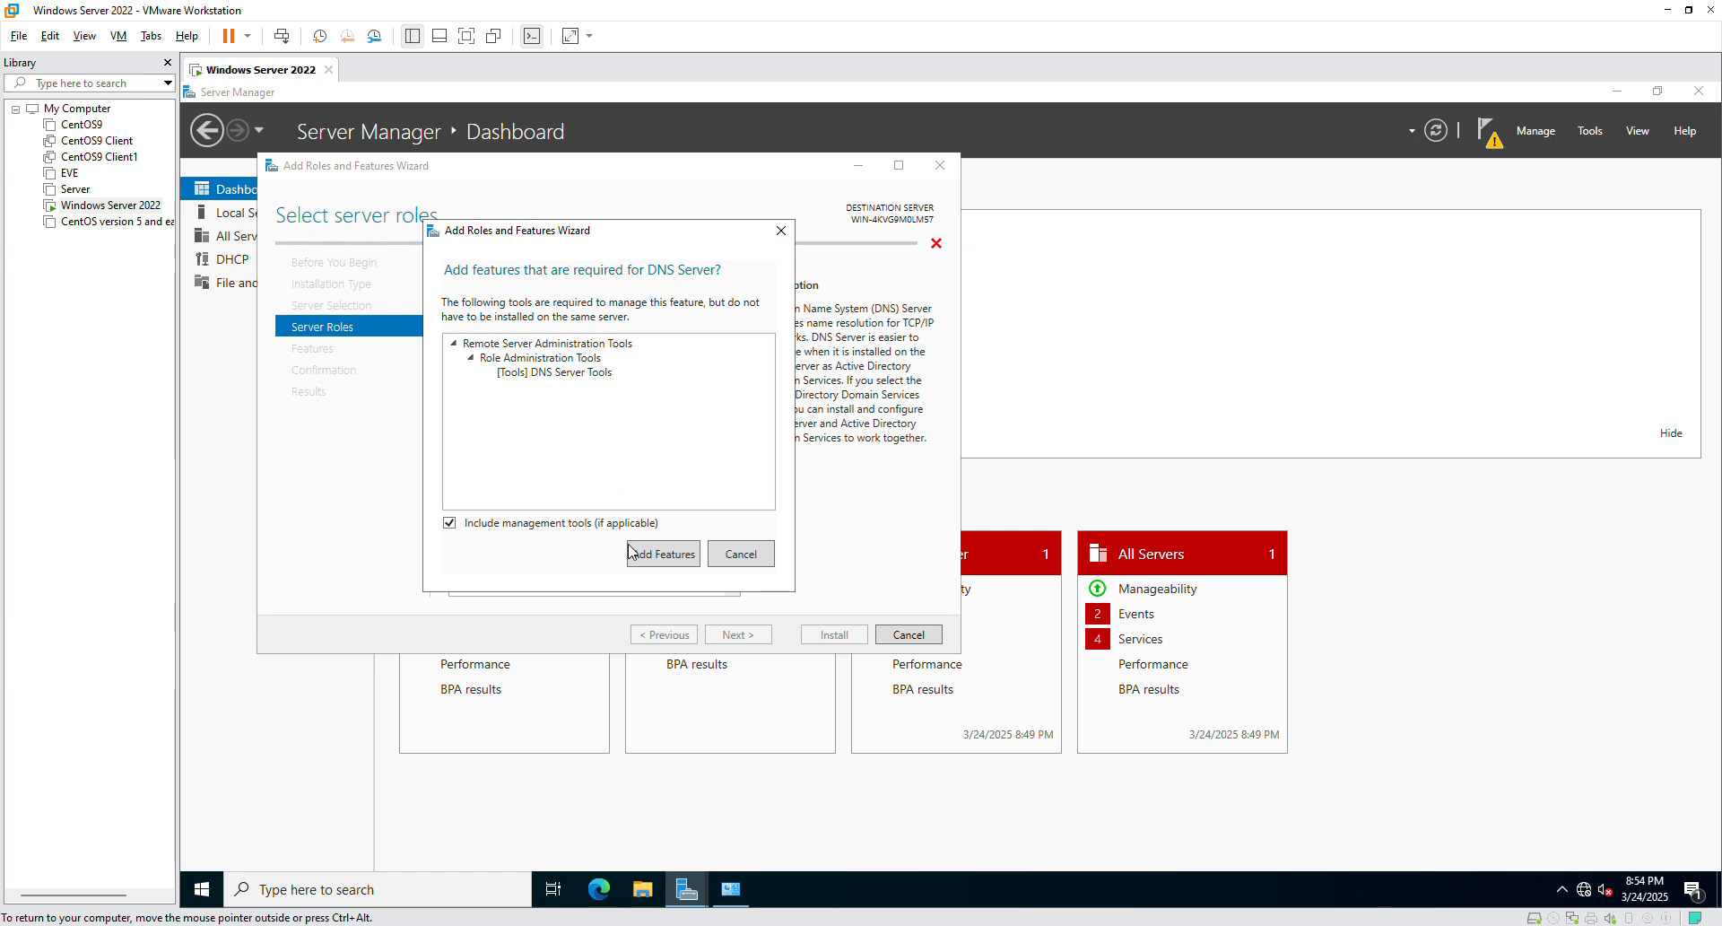
{"action": "left_click", "coordinate": [662, 554]}
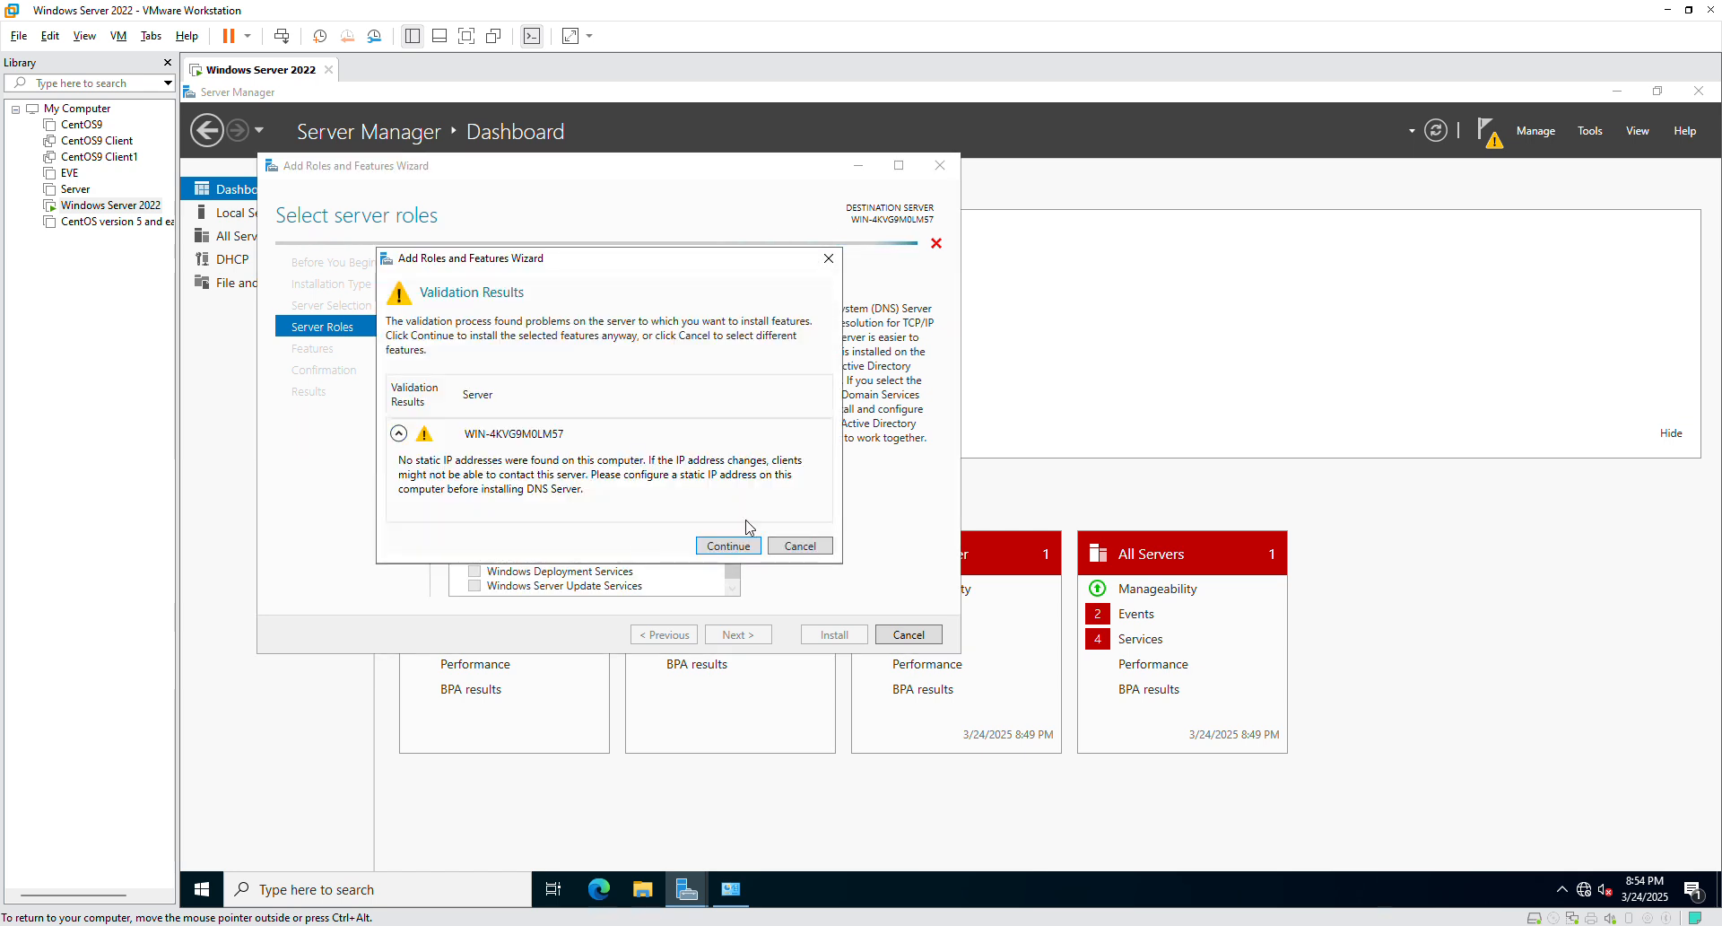
{"action": "left_click", "coordinate": [725, 546]}
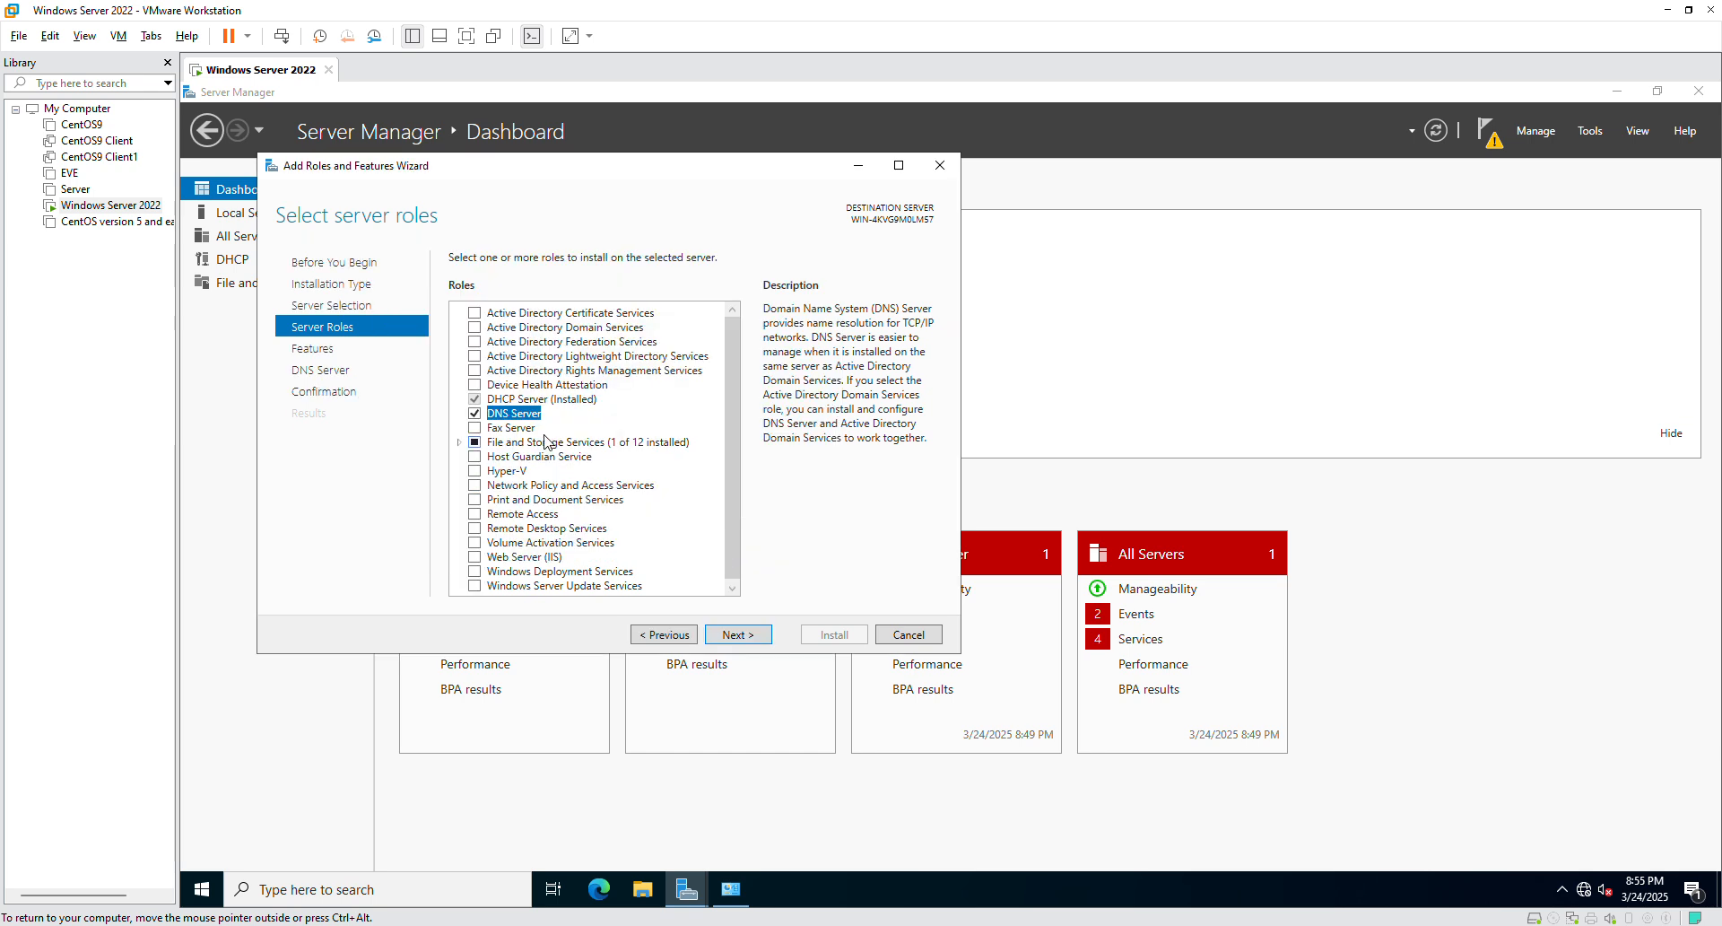
Install the DNS Server role without extra features, allow automatic restart if required, and close the wizard.
{"action": "left_click", "coordinate": [736, 635]}
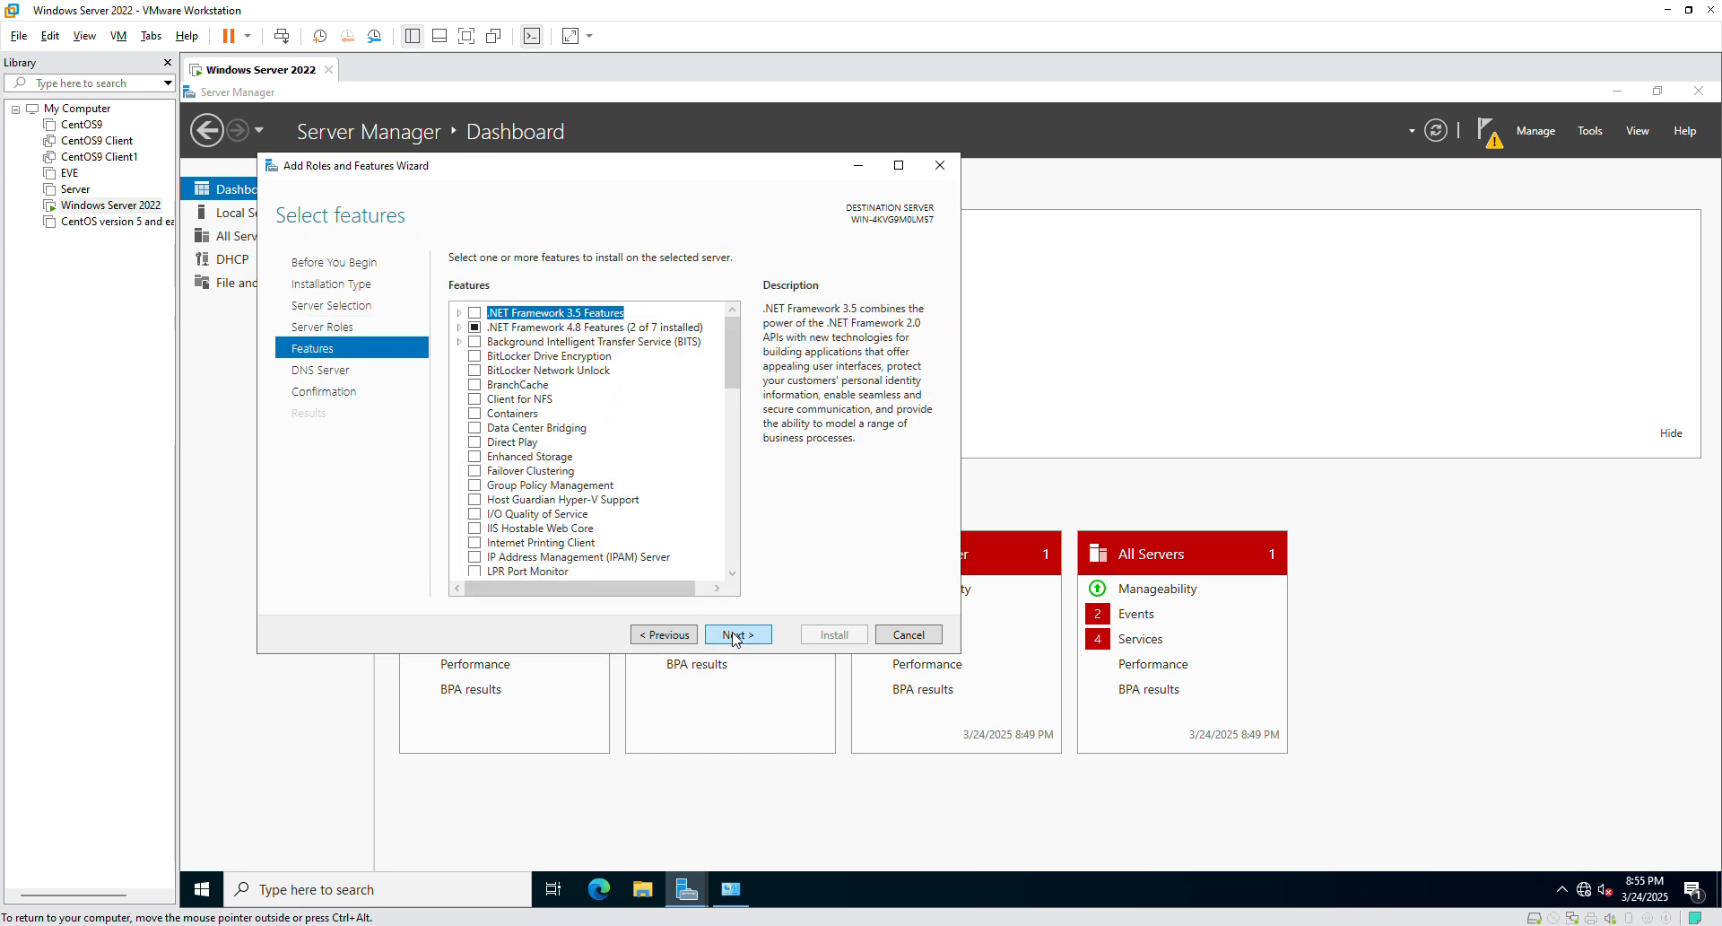
{"action": "left_click", "coordinate": [741, 637]}
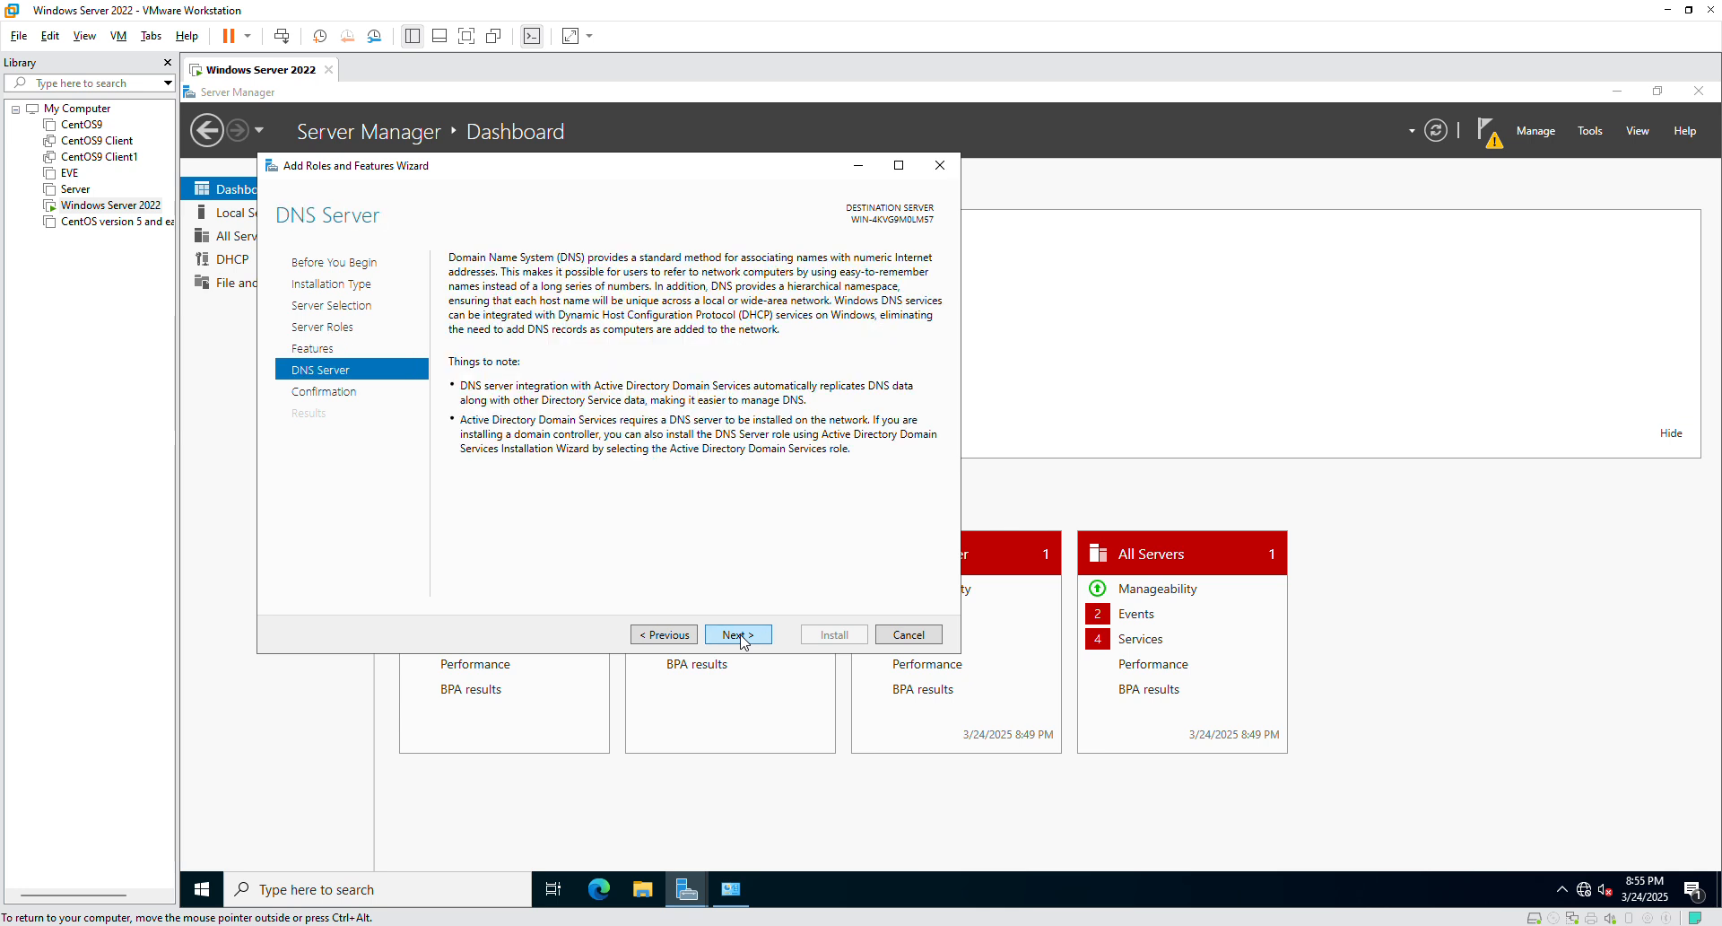
{"action": "left_click", "coordinate": [741, 637]}
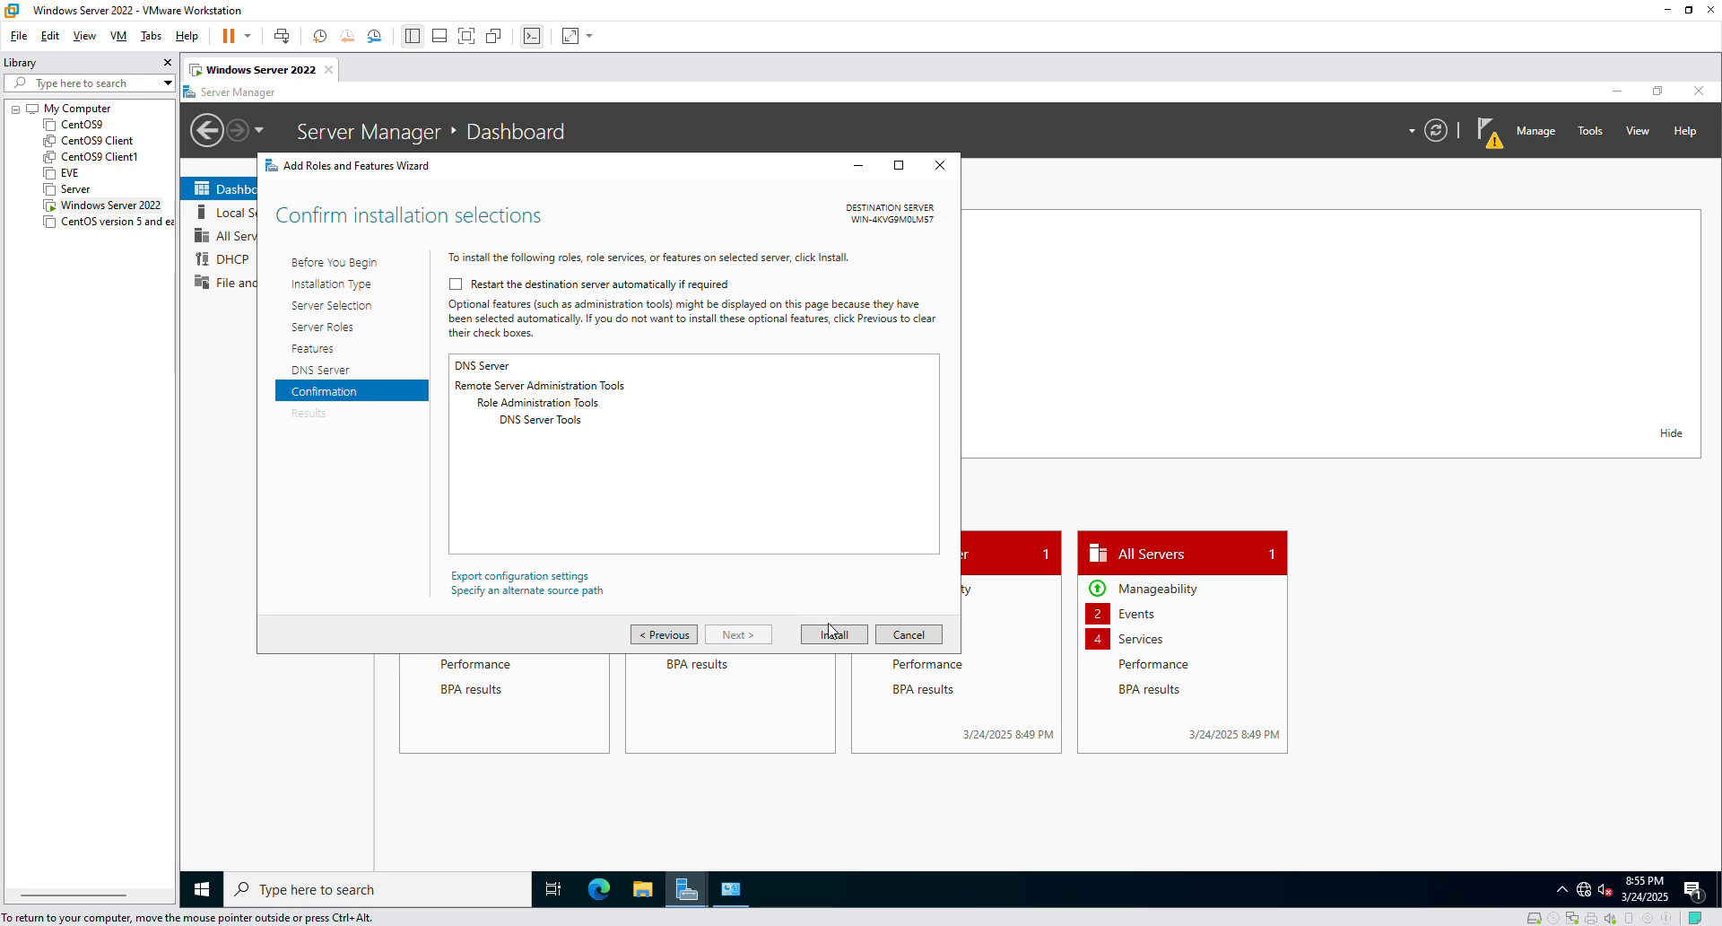
{"action": "left_click", "coordinate": [552, 285]}
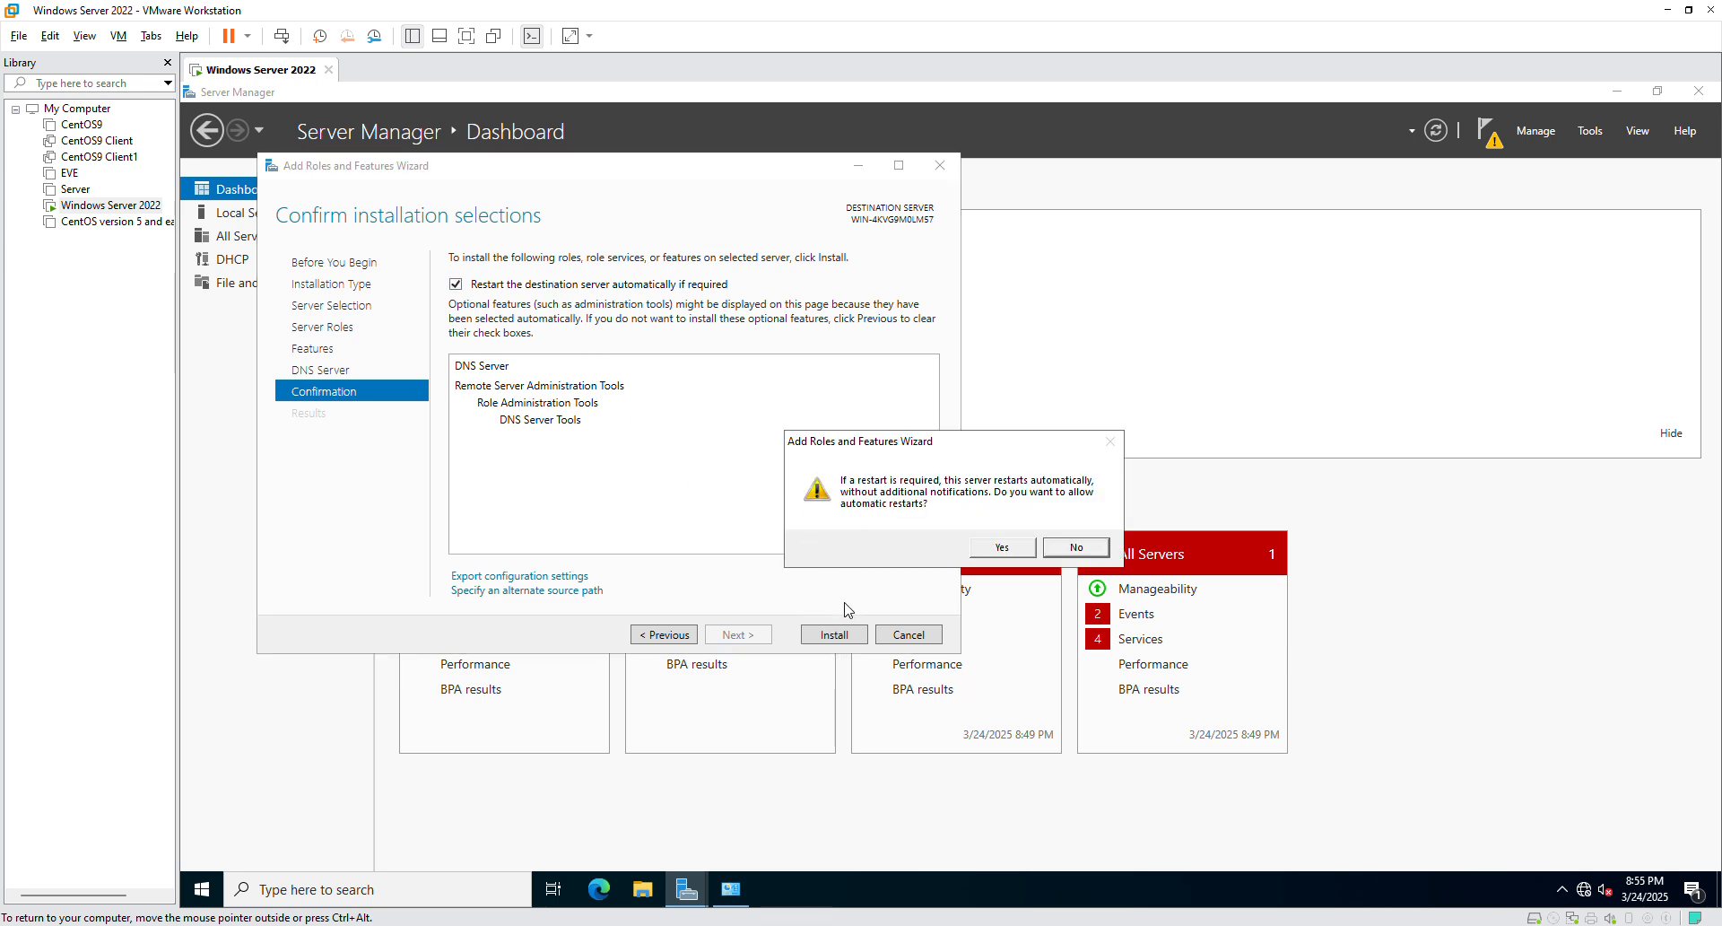
{"action": "left_click", "coordinate": [999, 549]}
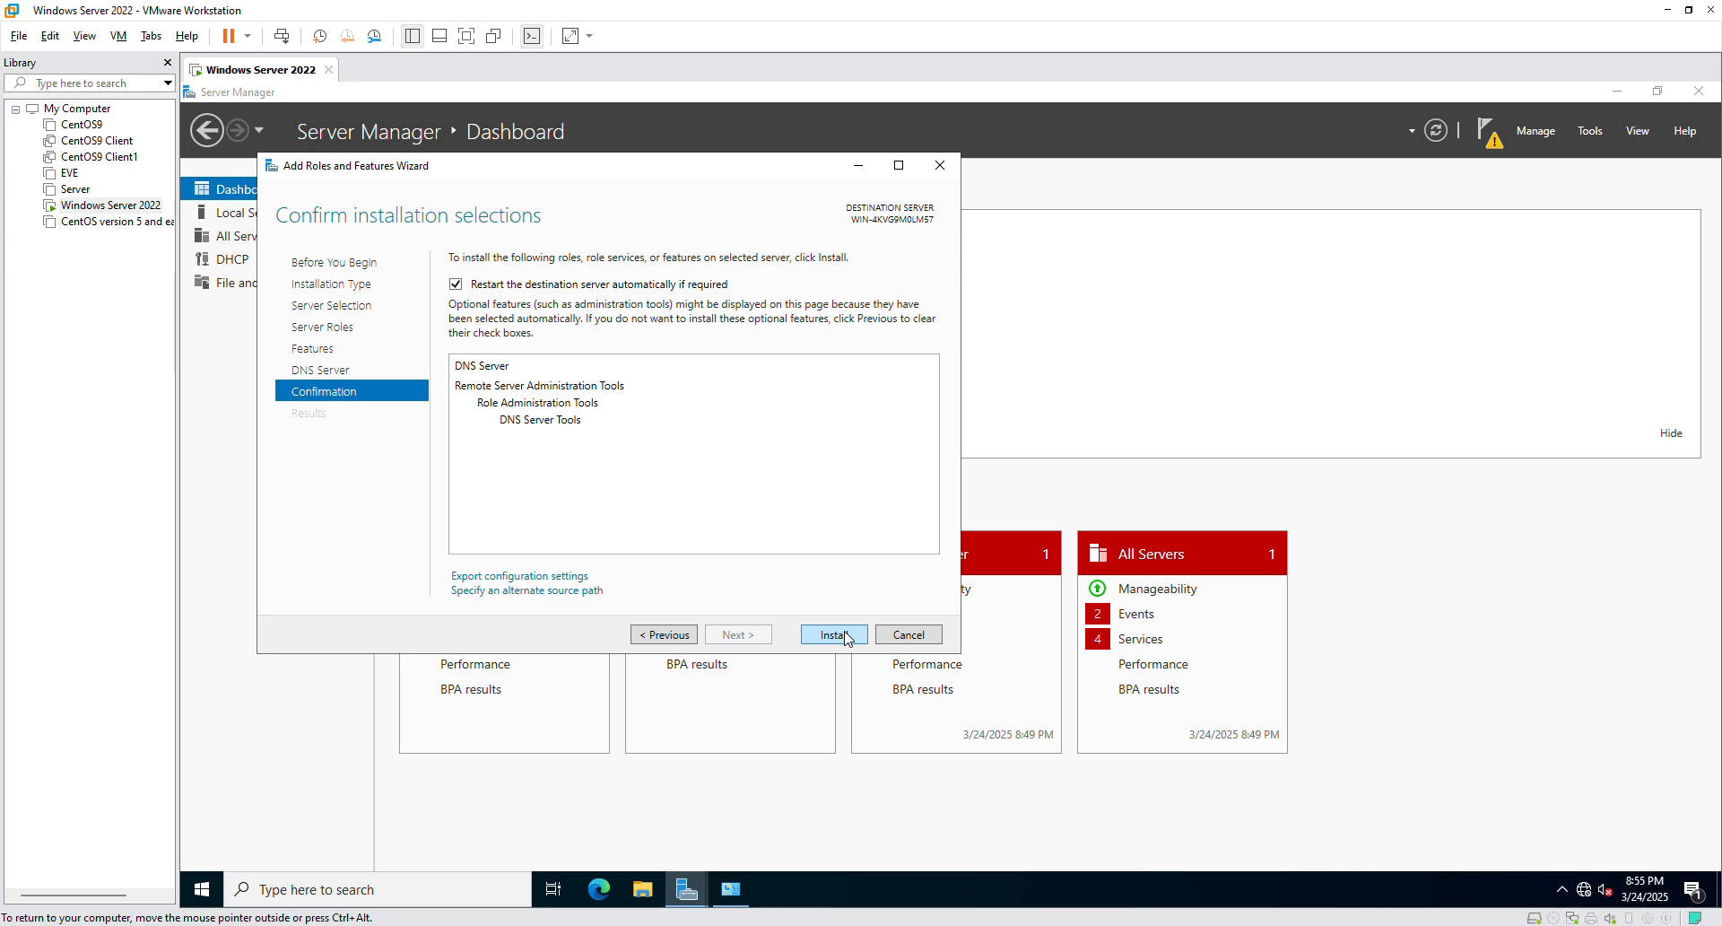
{"action": "left_click", "coordinate": [845, 634]}
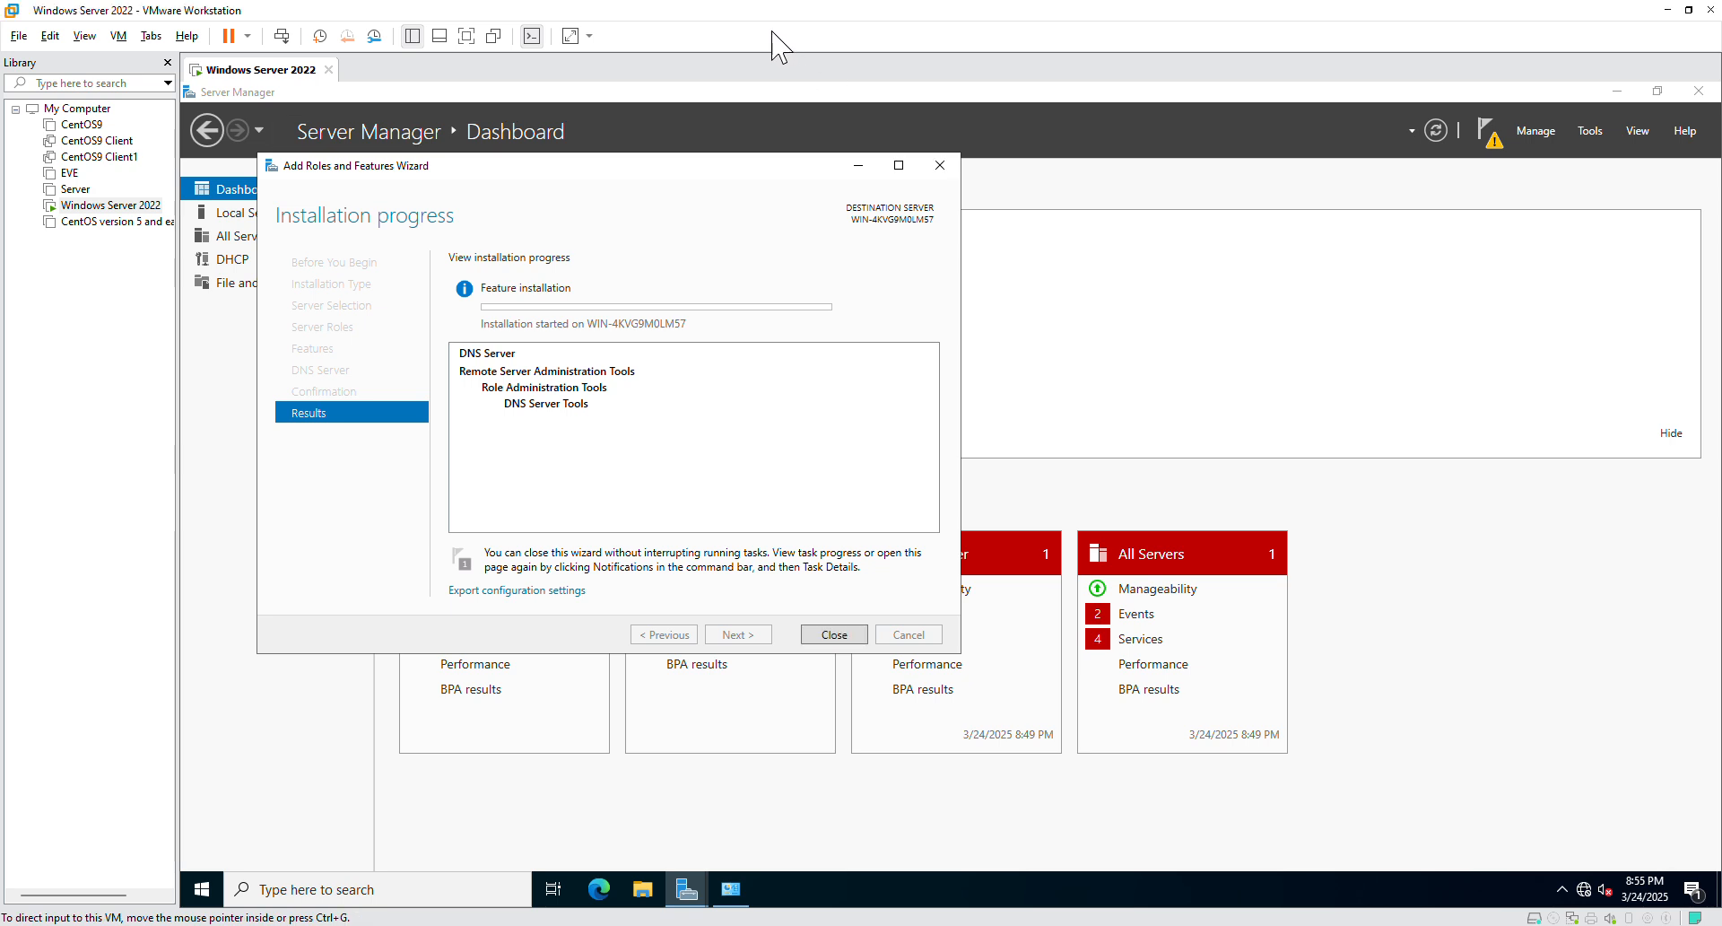
{"action": "left_click", "coordinate": [837, 633]}
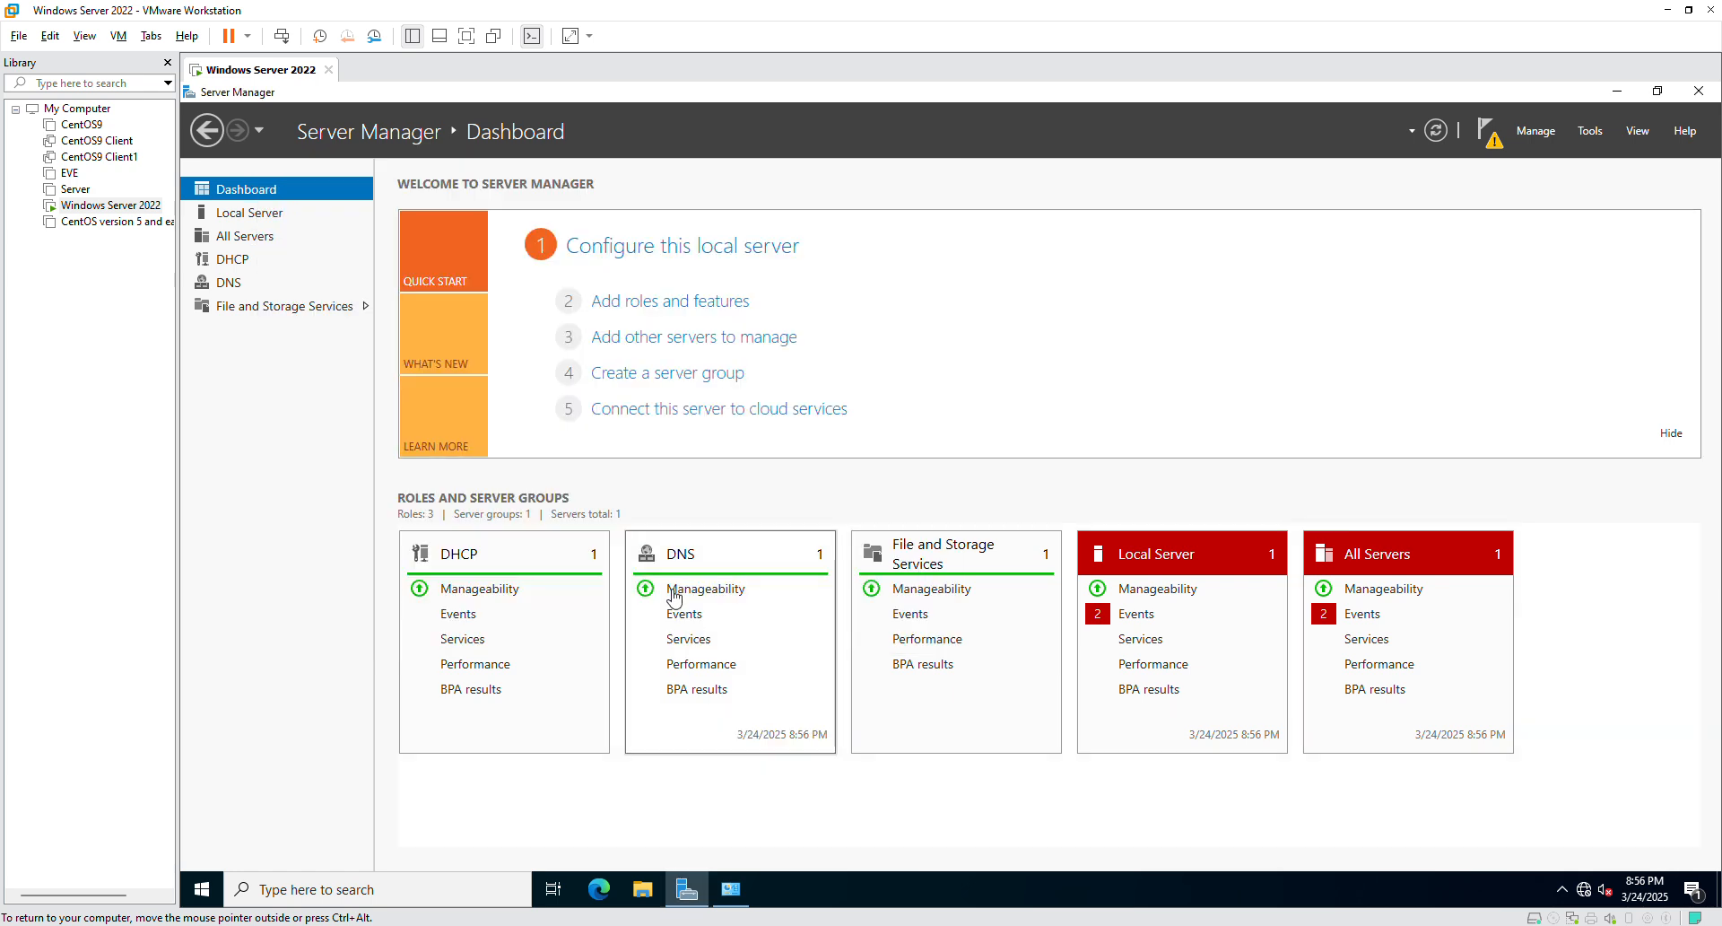
Open the DNS management tool and expand the server's Forward Lookup Zones.
{"action": "left_click", "coordinate": [1432, 136]}
{"action": "left_click", "coordinate": [1591, 133]}
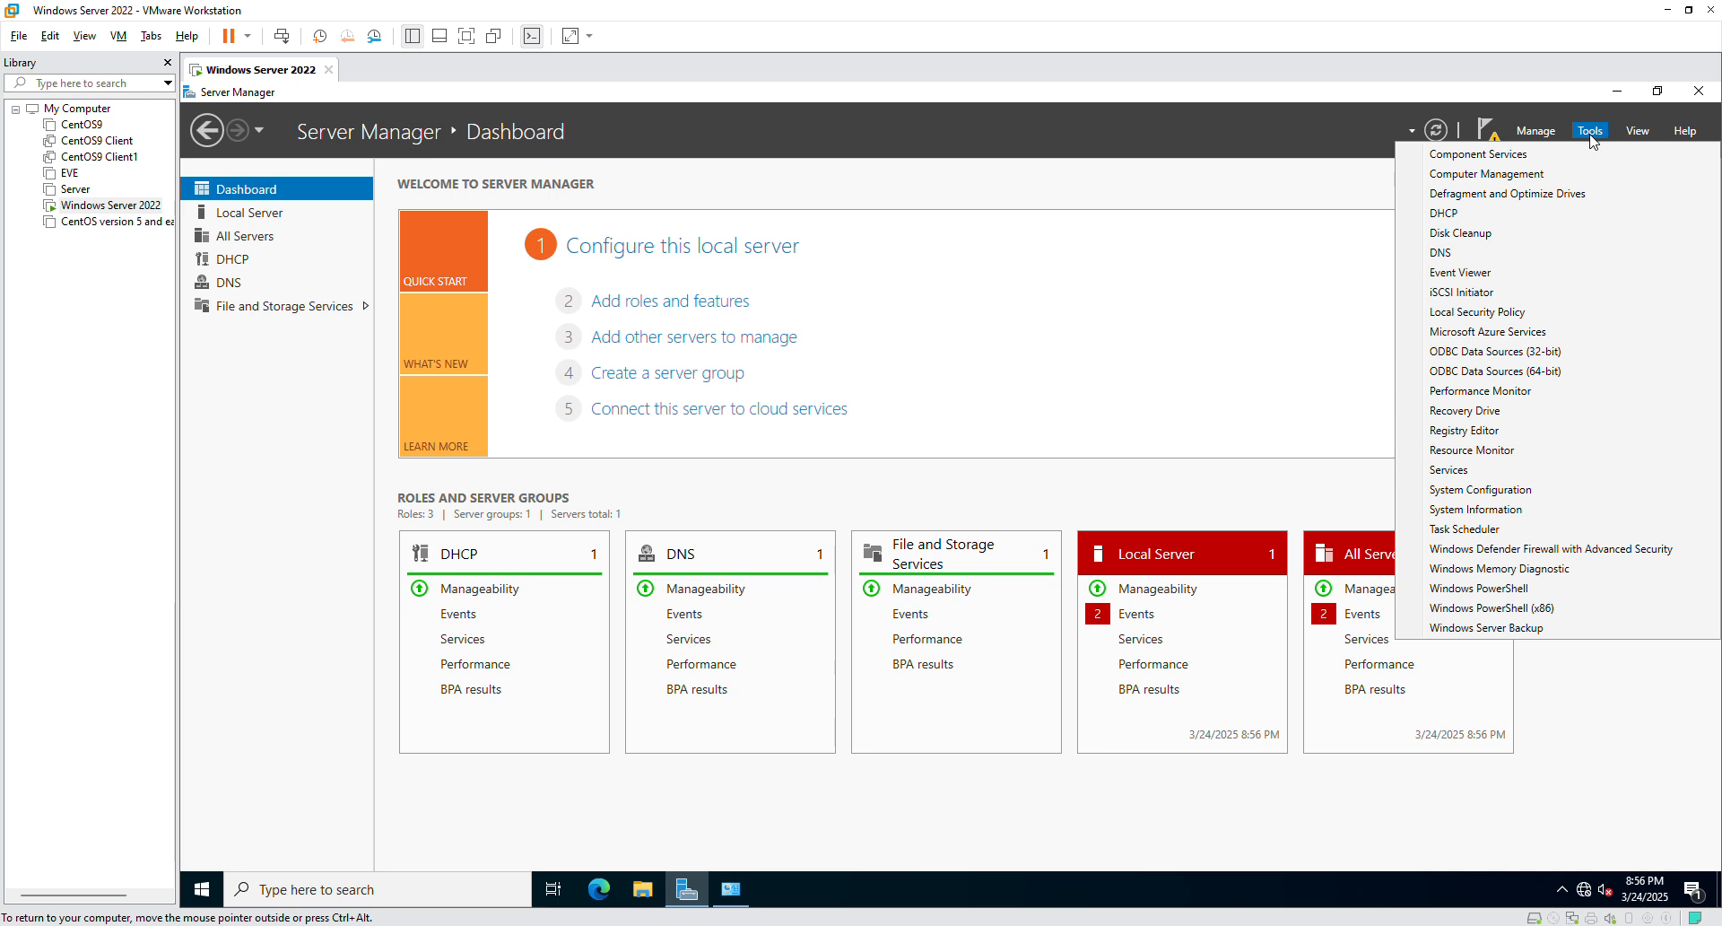
{"action": "left_click", "coordinate": [1437, 253]}
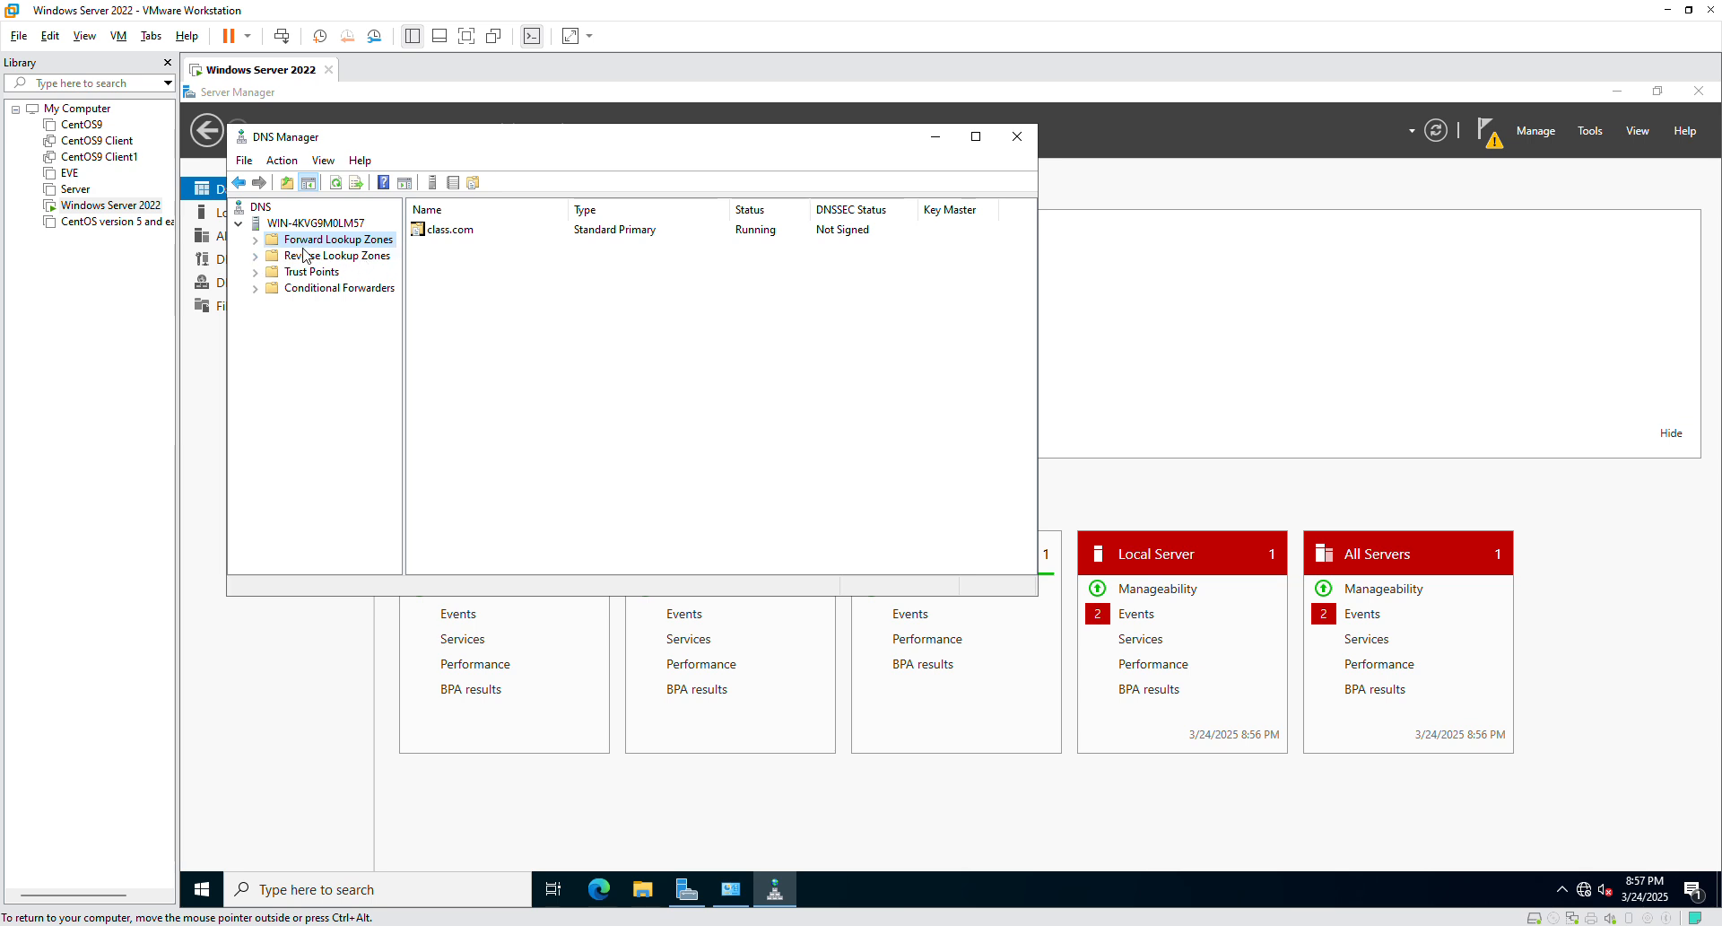
{"action": "left_click", "coordinate": [256, 240]}
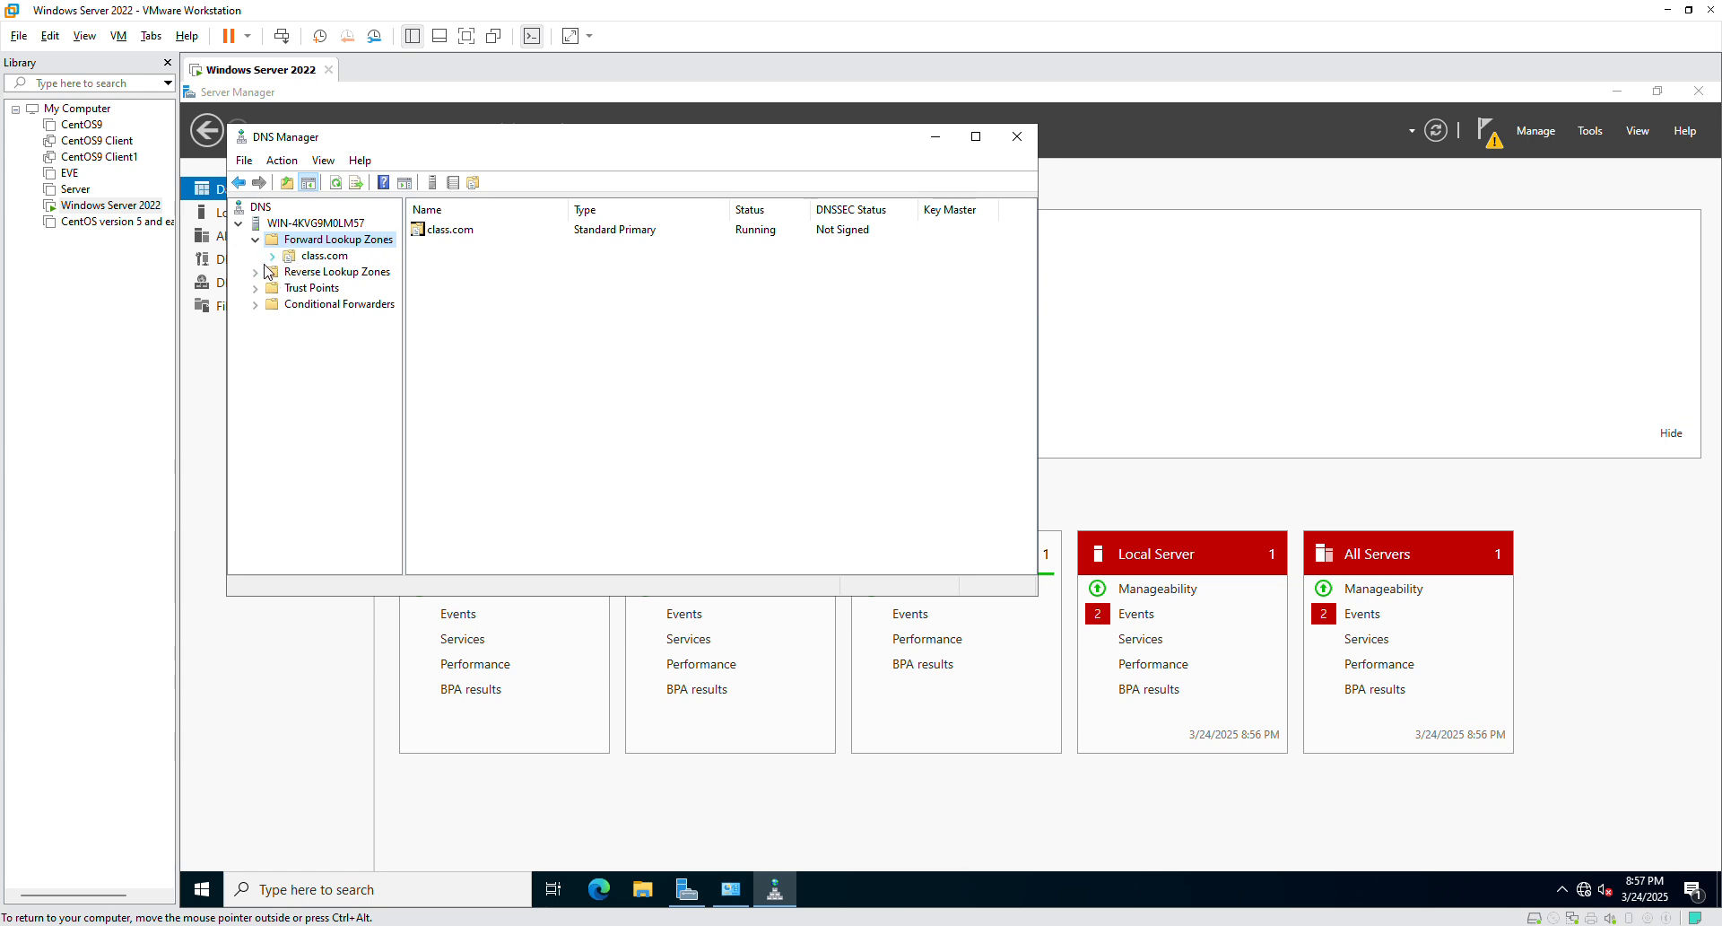
Start a new zone under Forward Lookup Zones and choose Primary zone as its type.
{"action": "right_click", "coordinate": [340, 247]}
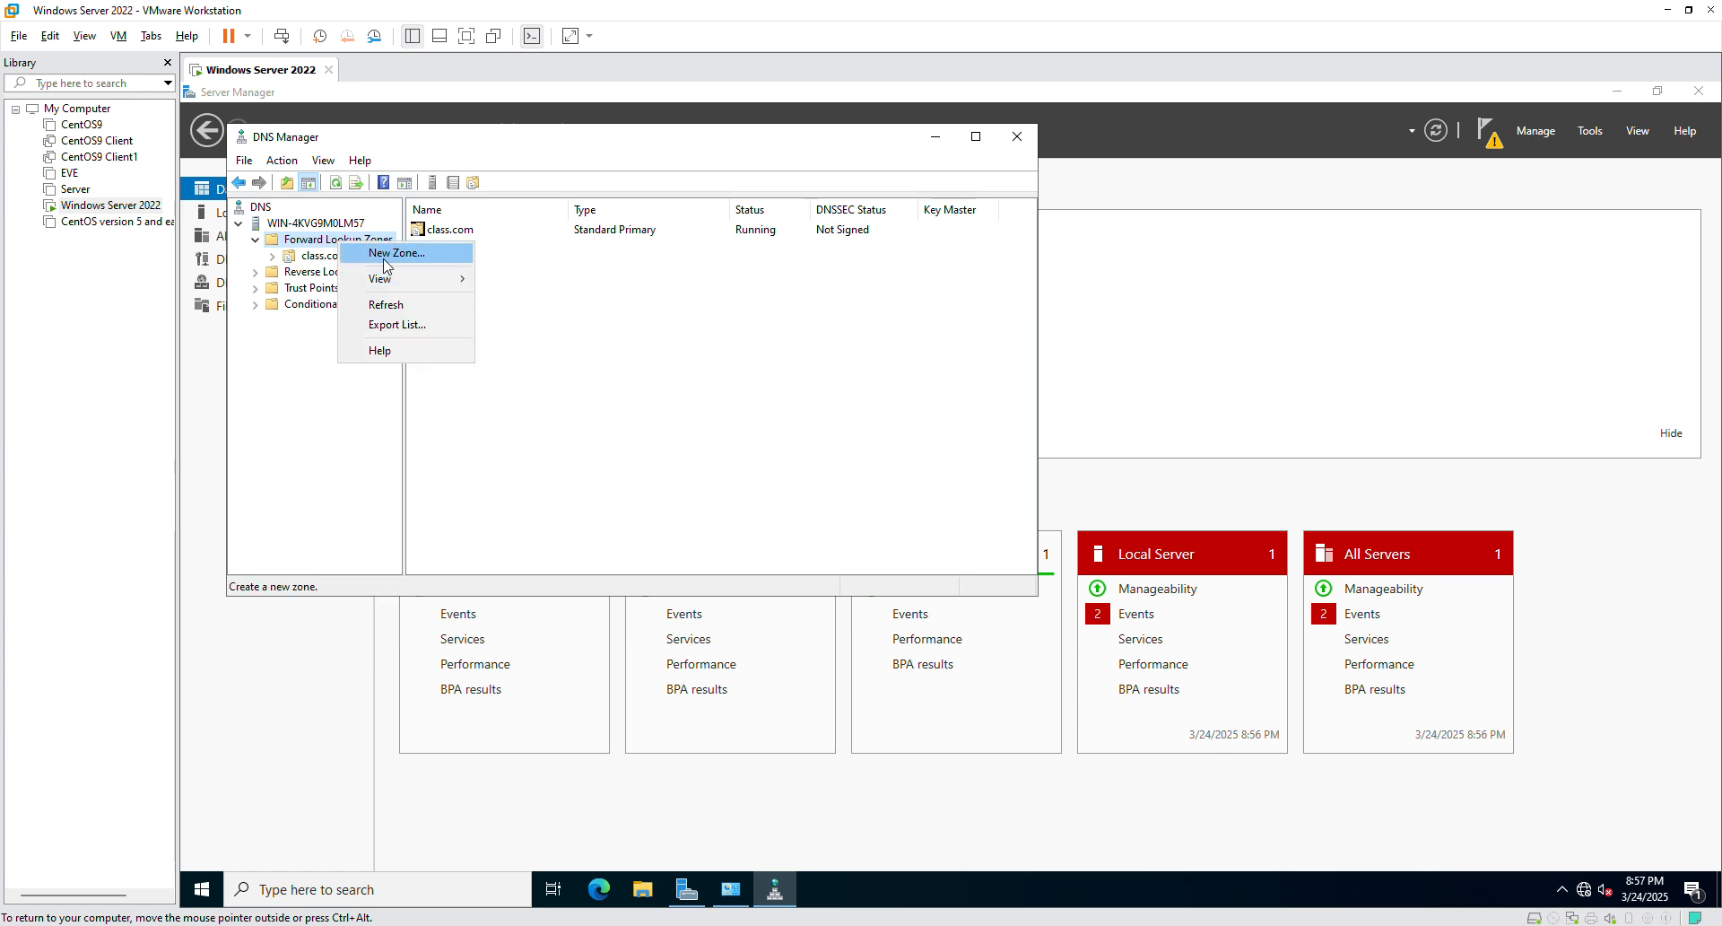
{"action": "left_click", "coordinate": [387, 263]}
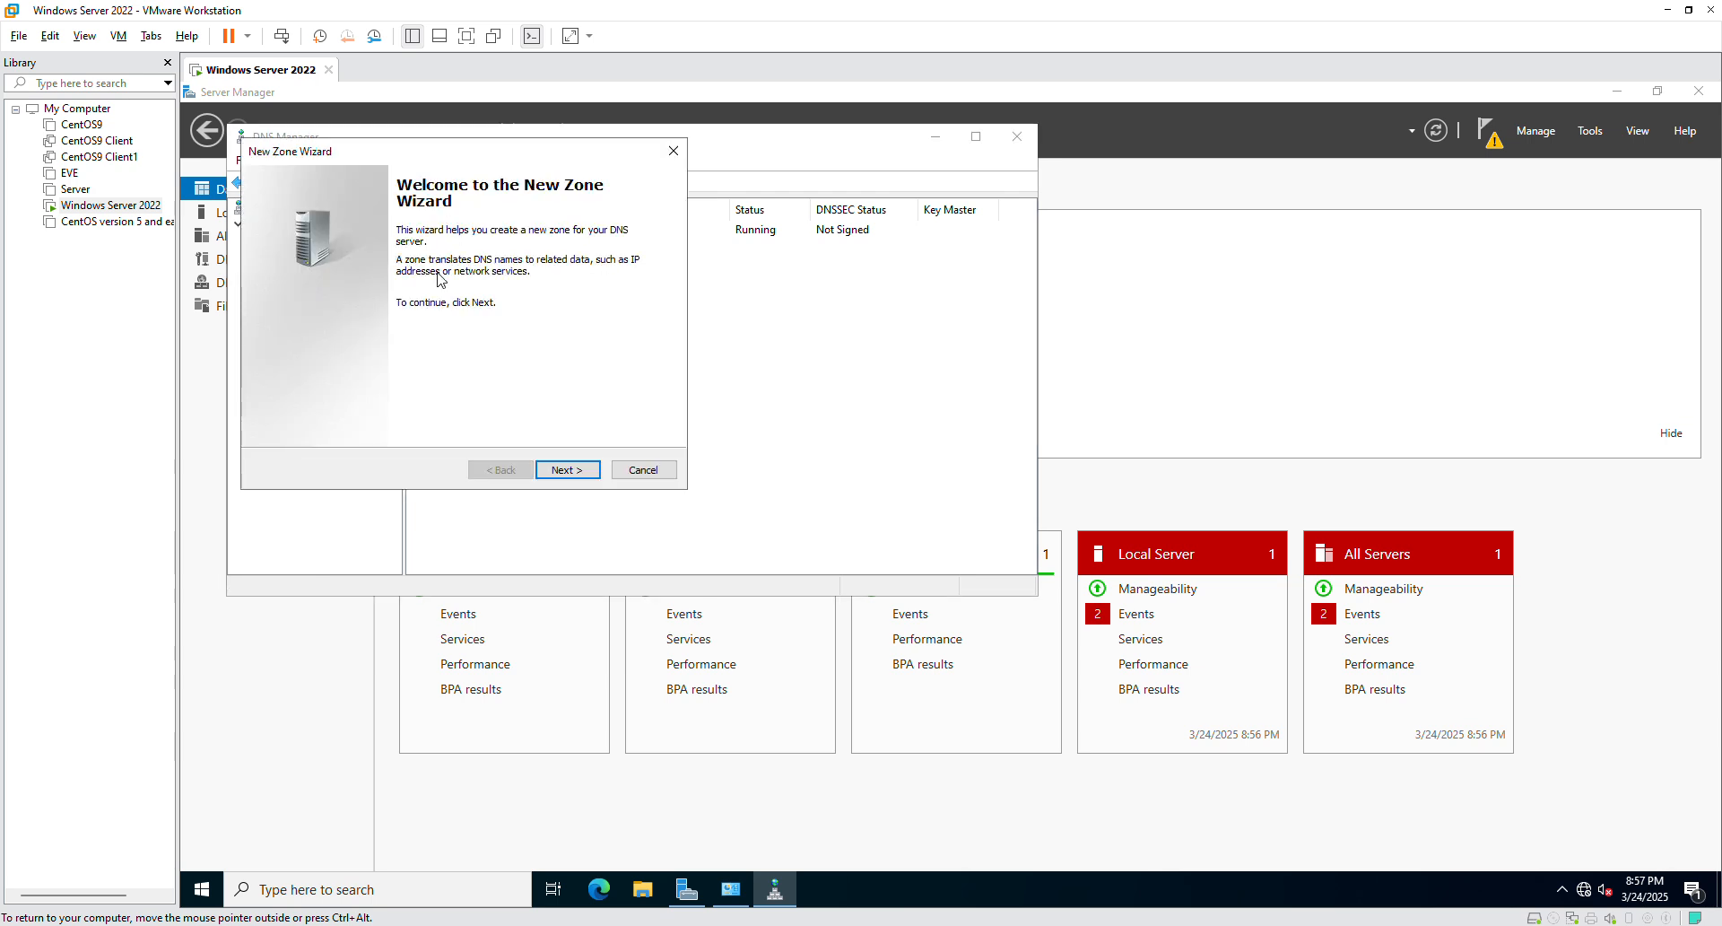
{"action": "left_click", "coordinate": [566, 469]}
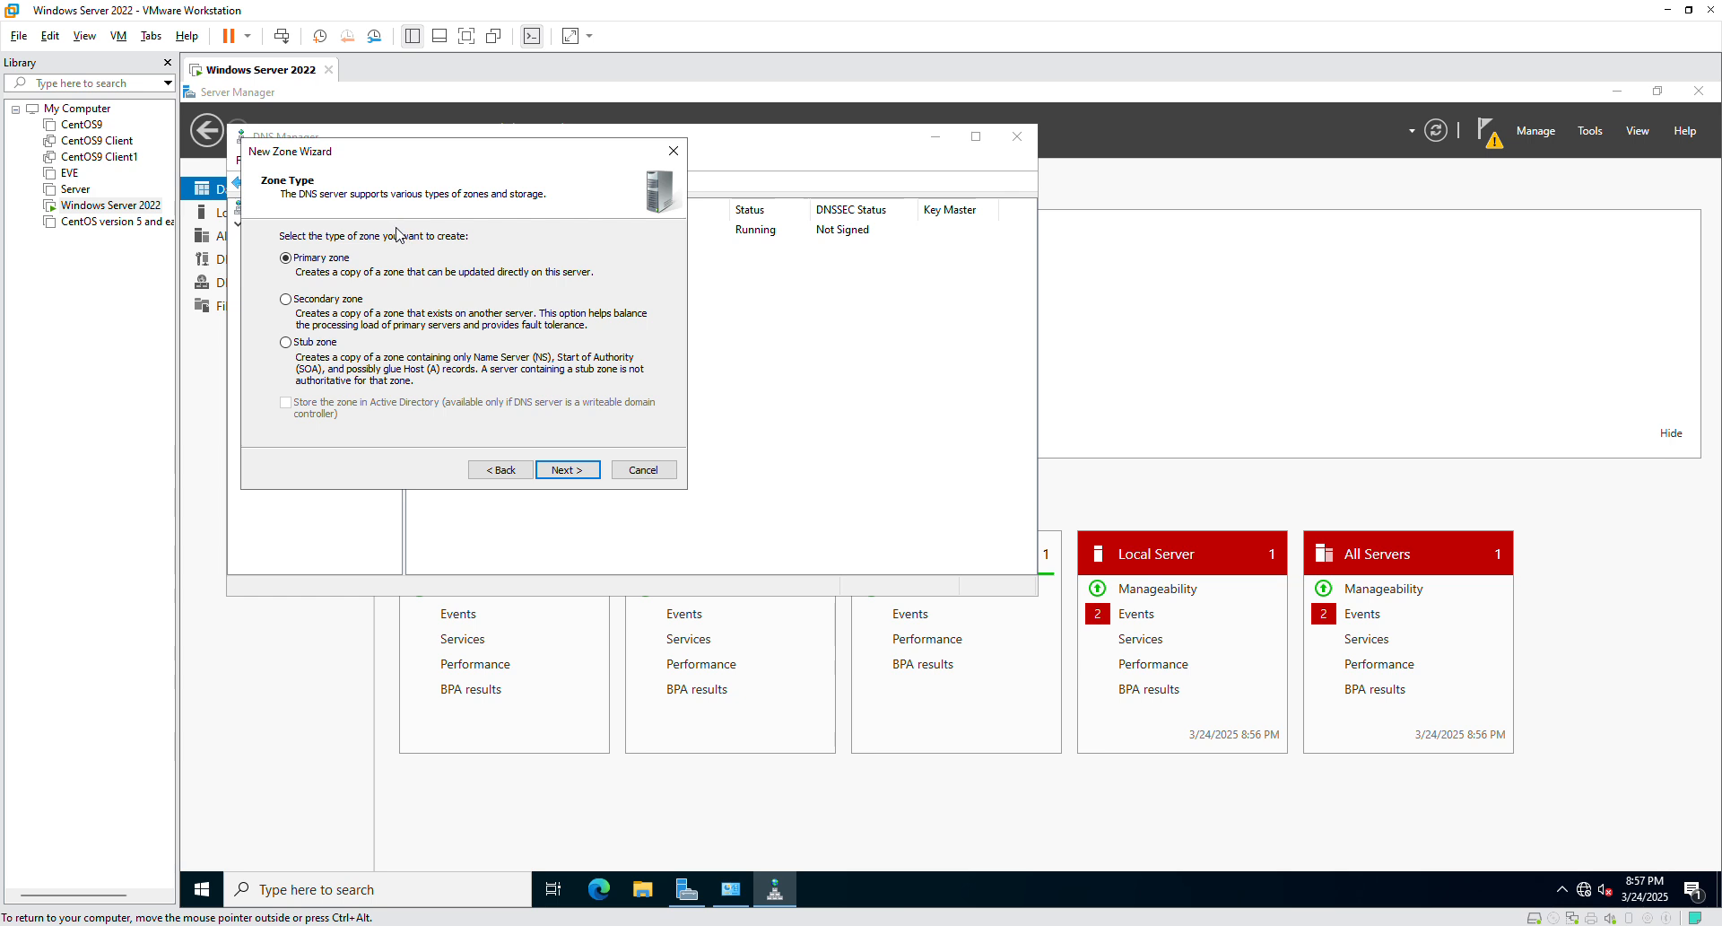
{"action": "left_click", "coordinate": [578, 470]}
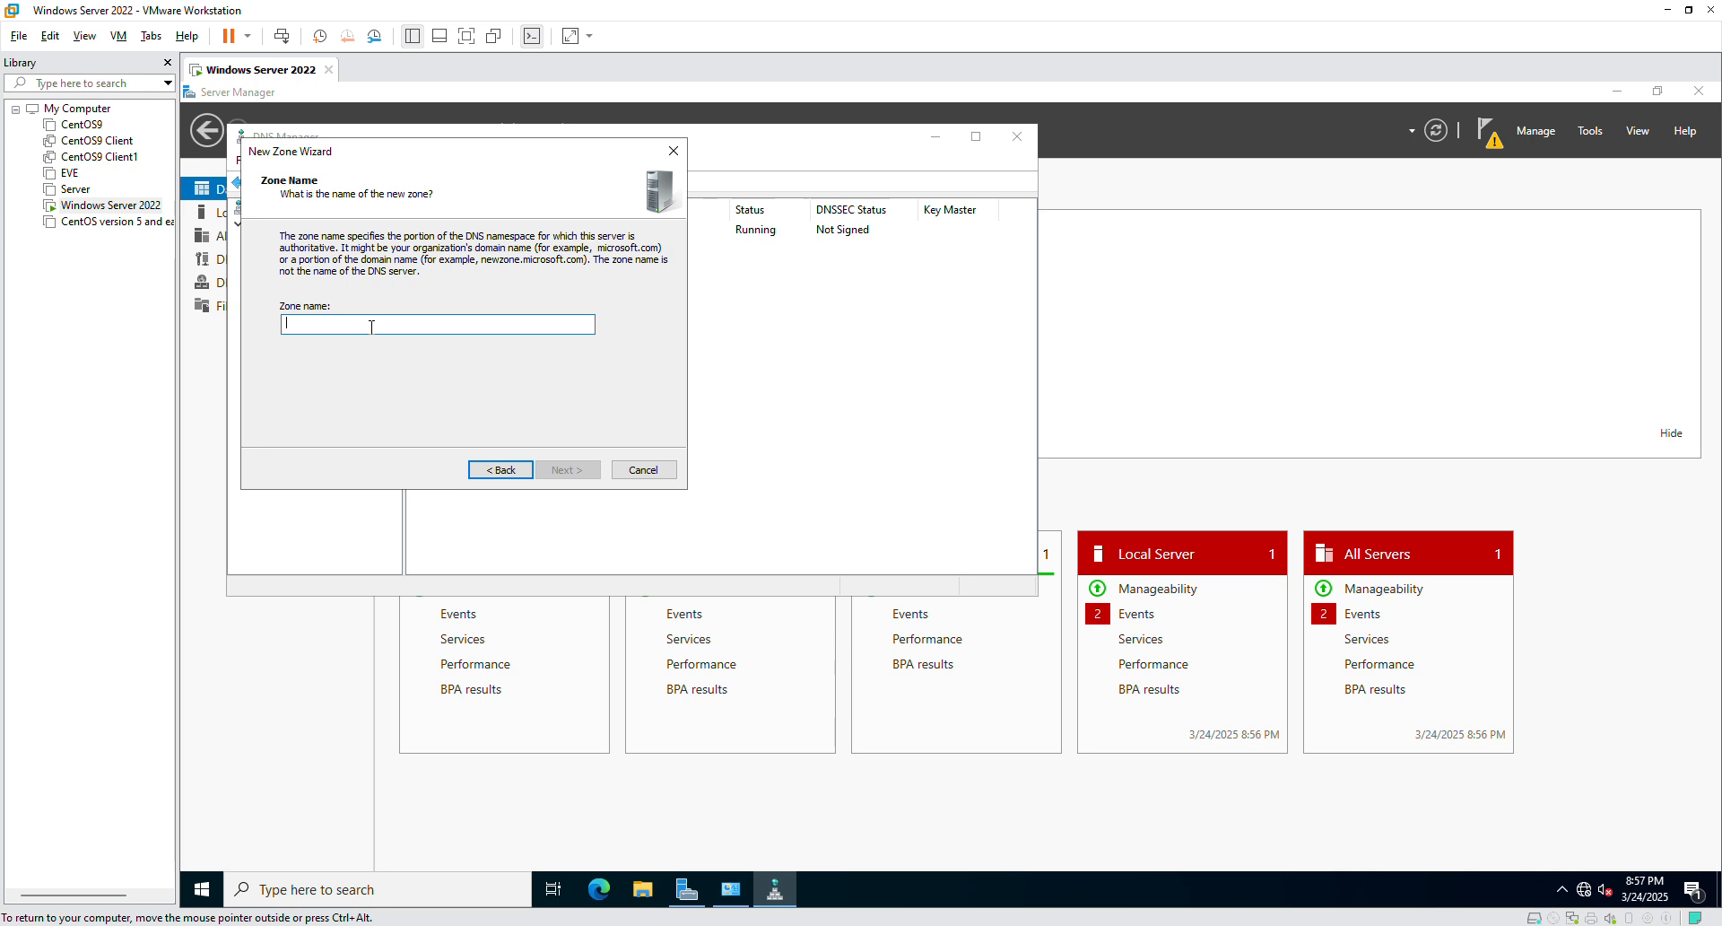
Name the new forward lookup zone e9.com.
{"action": "type", "text": "test"}
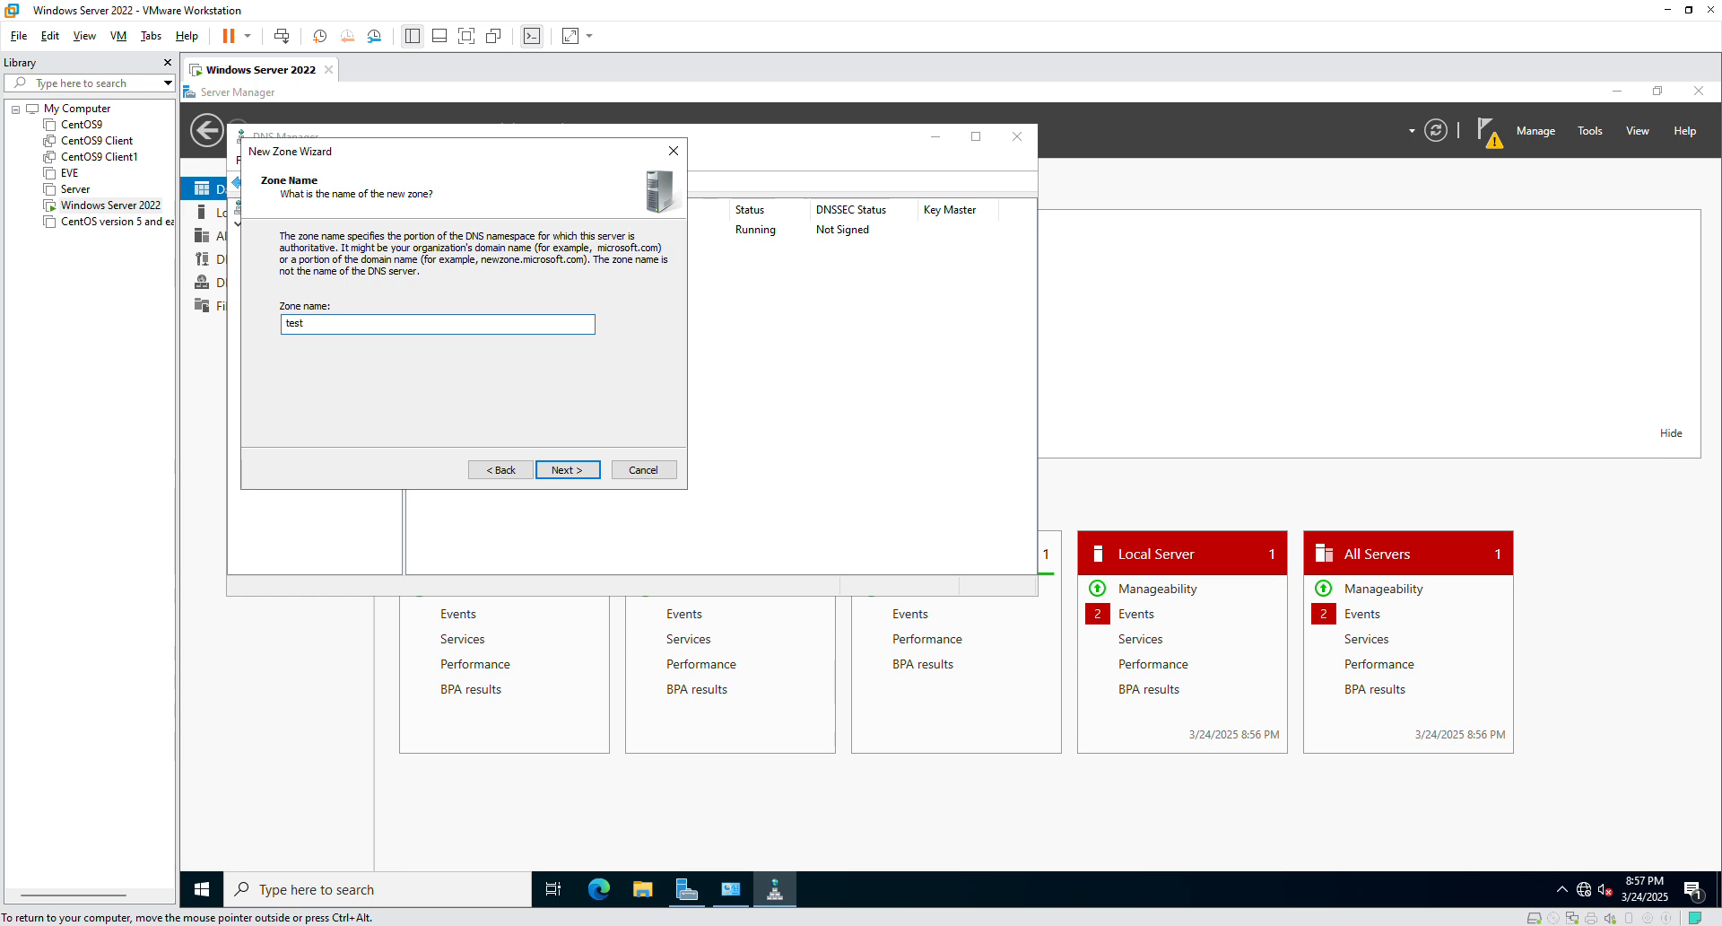
{"action": "key", "text": "BackSpace"}
{"action": "key", "text": "BackSpace"}
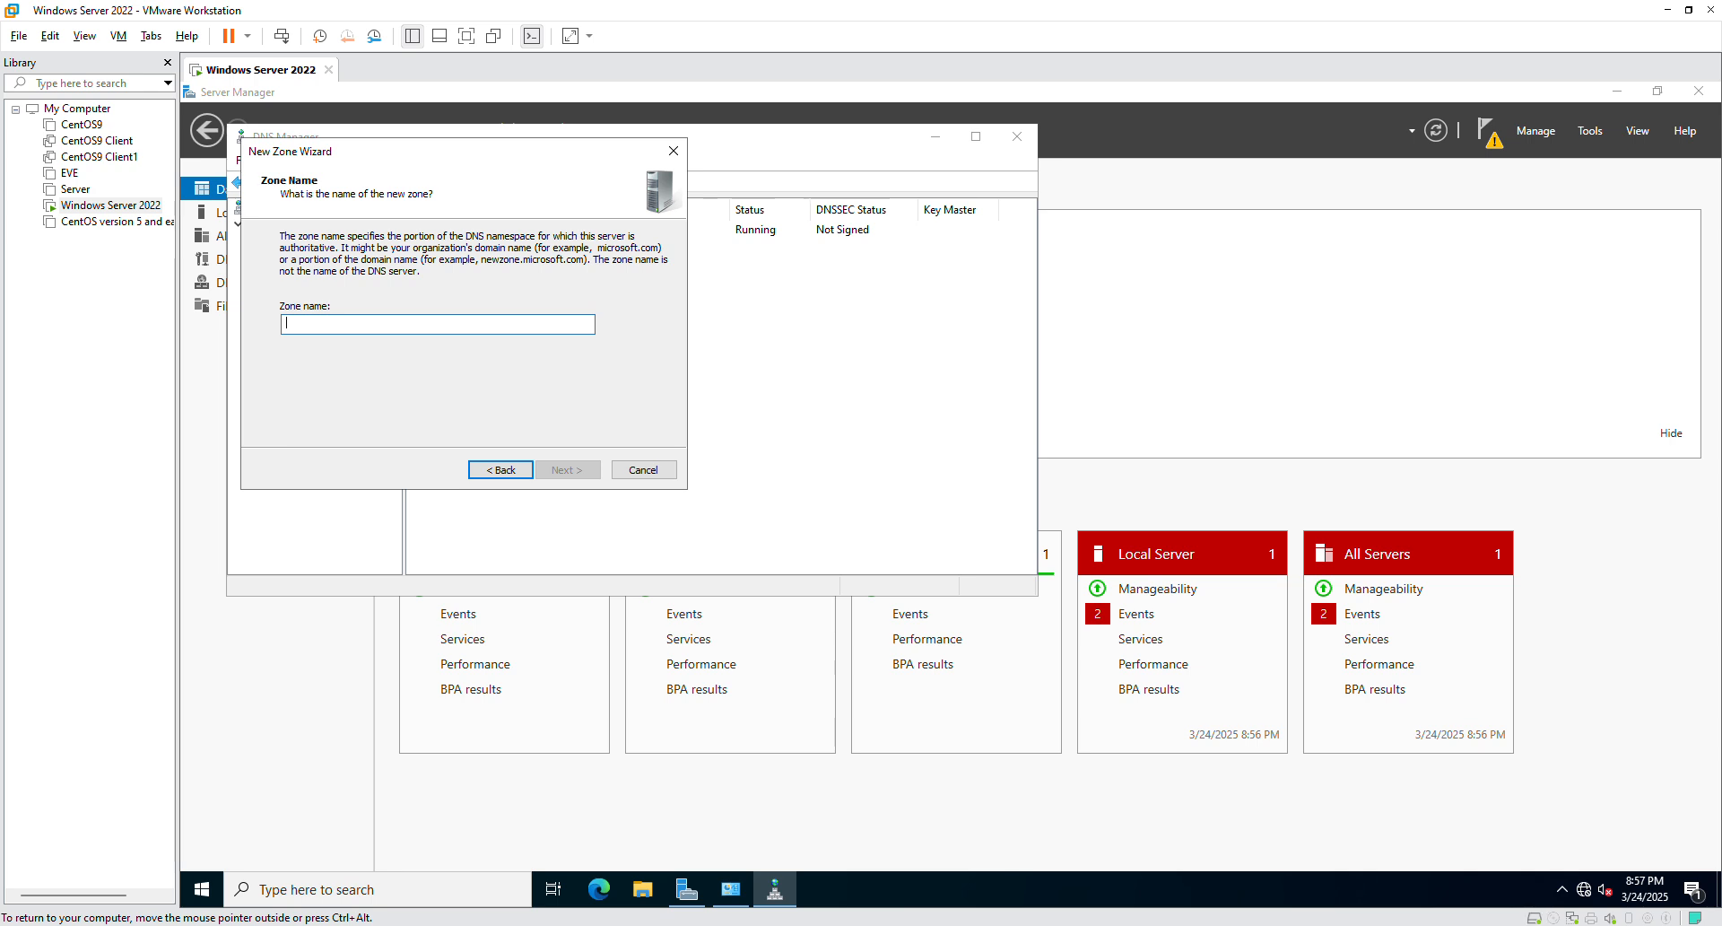
{"action": "type", "text": "e9.com"}
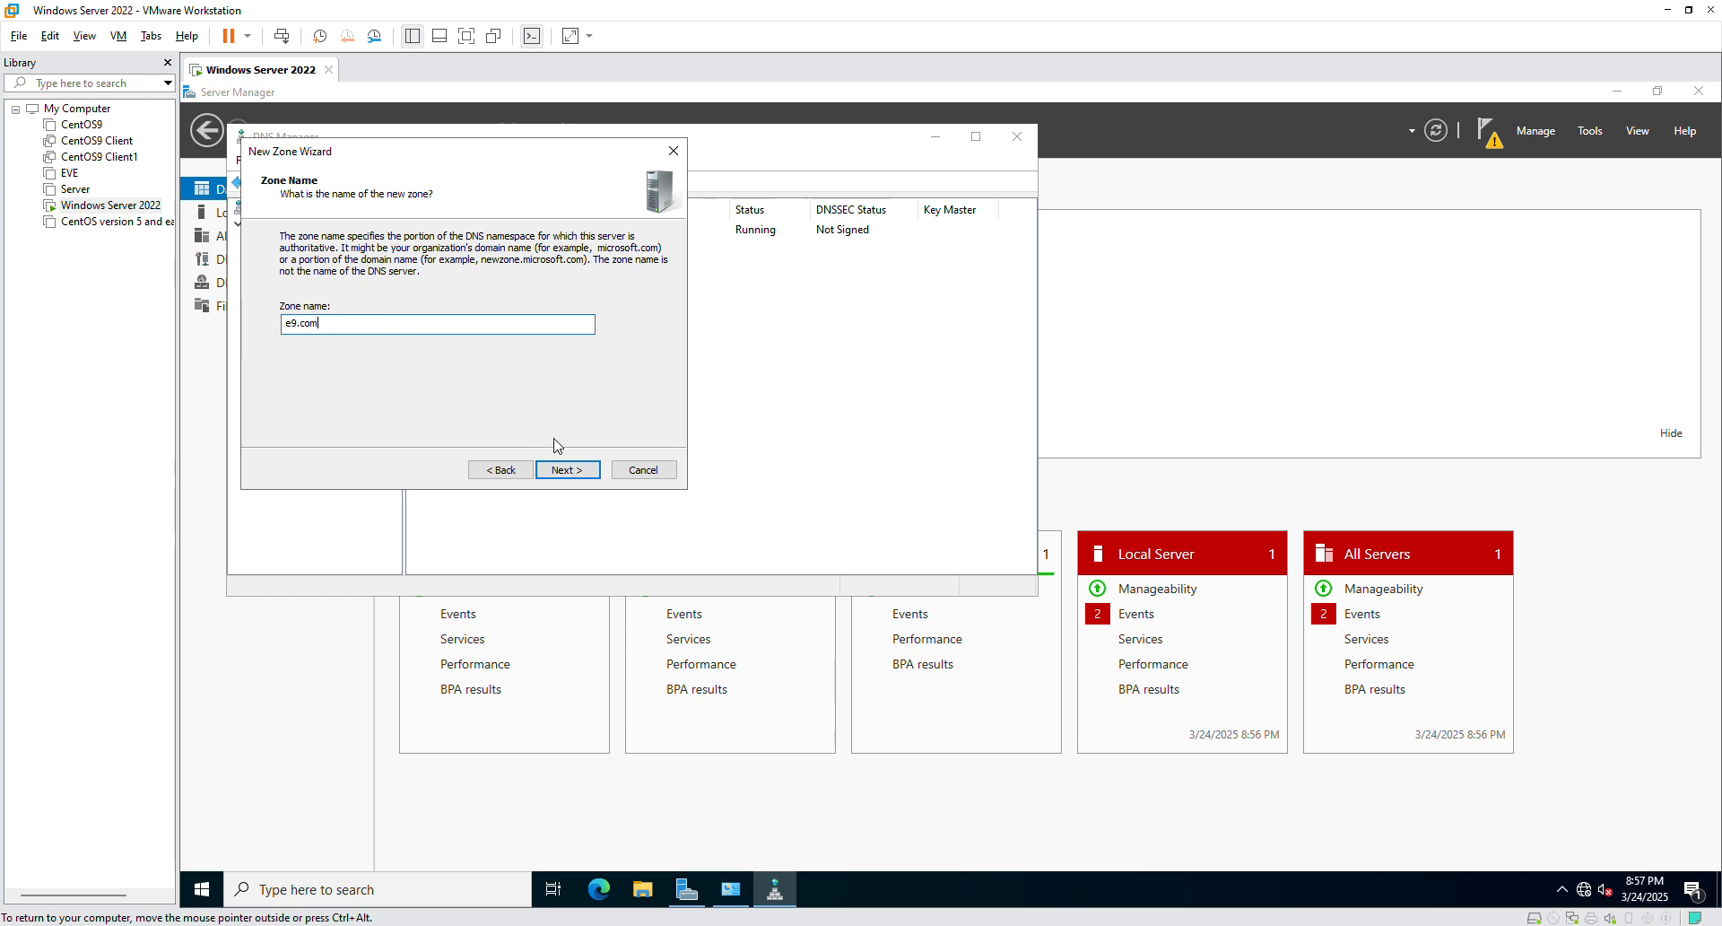
Create the zone with the new zone file e9.com.dns and no dynamic updates, and finish the wizard.
{"action": "left_click", "coordinate": [568, 470]}
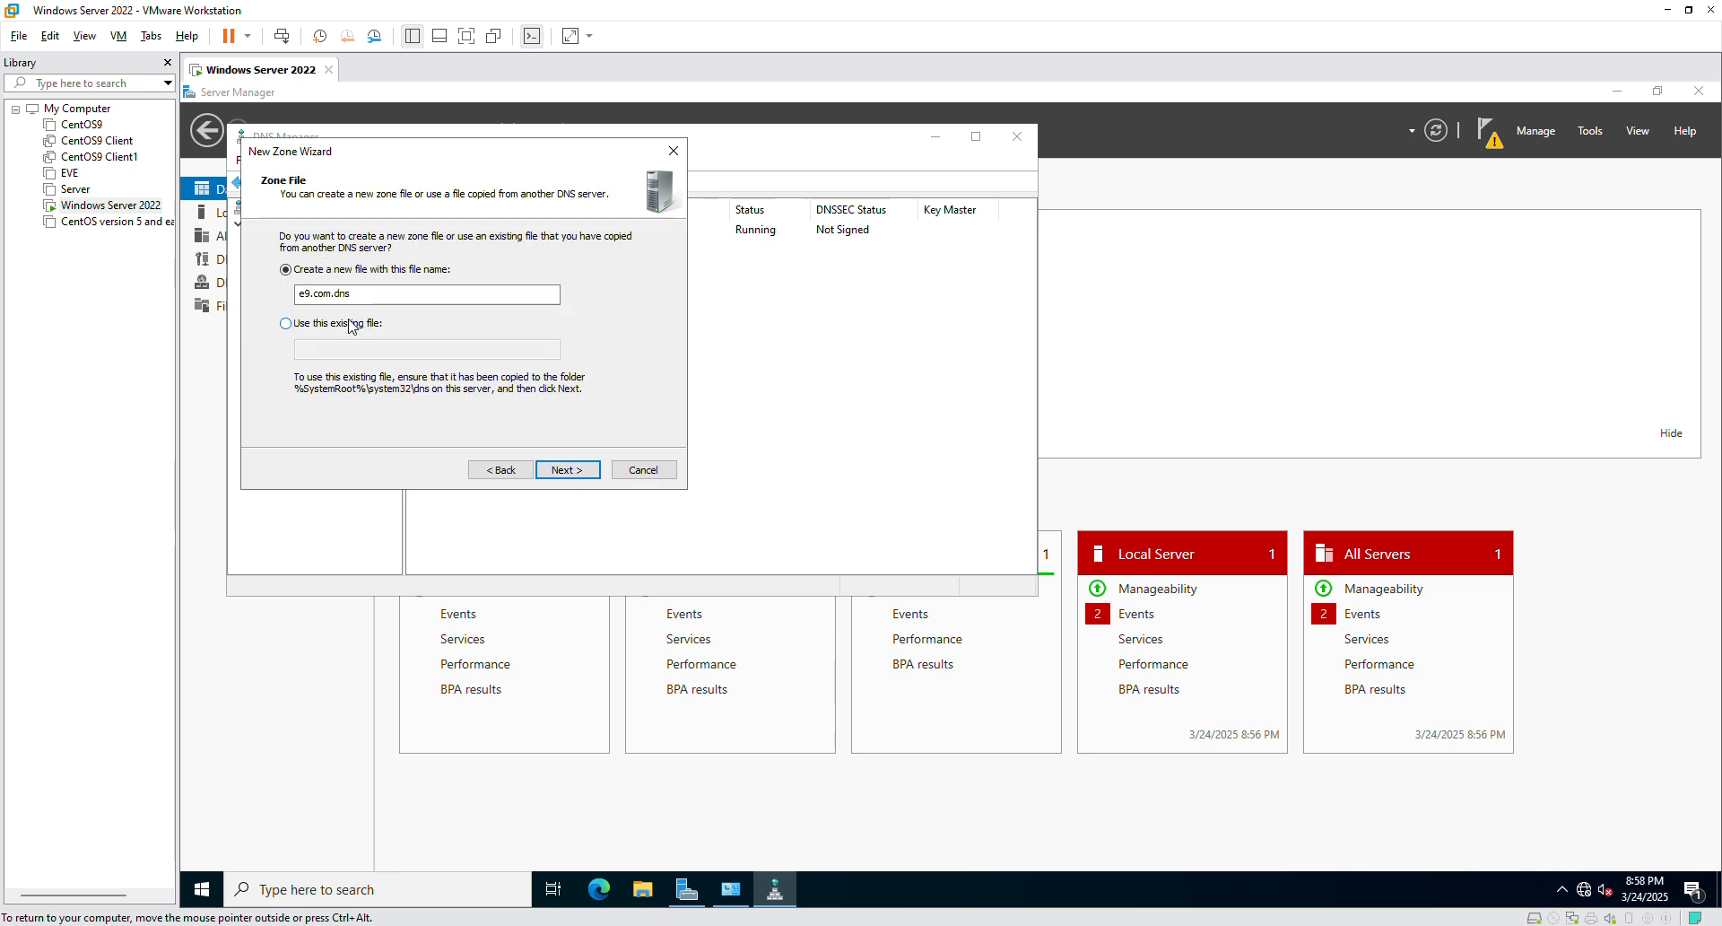
{"action": "left_click", "coordinate": [567, 470]}
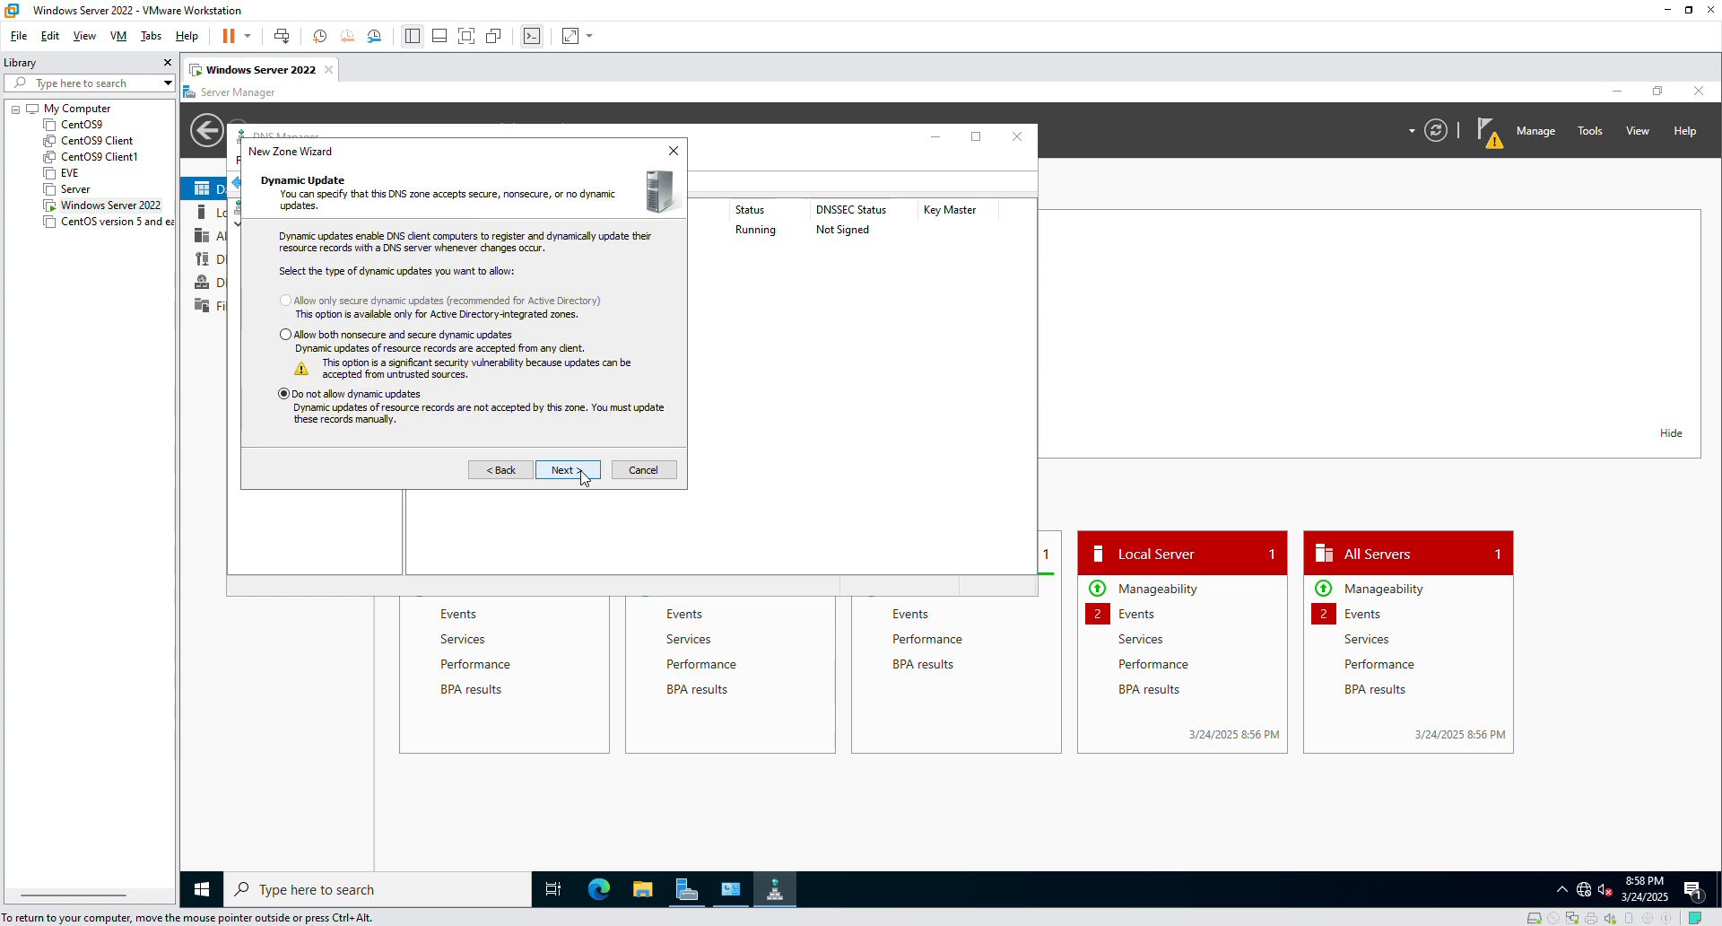
{"action": "left_click", "coordinate": [576, 477]}
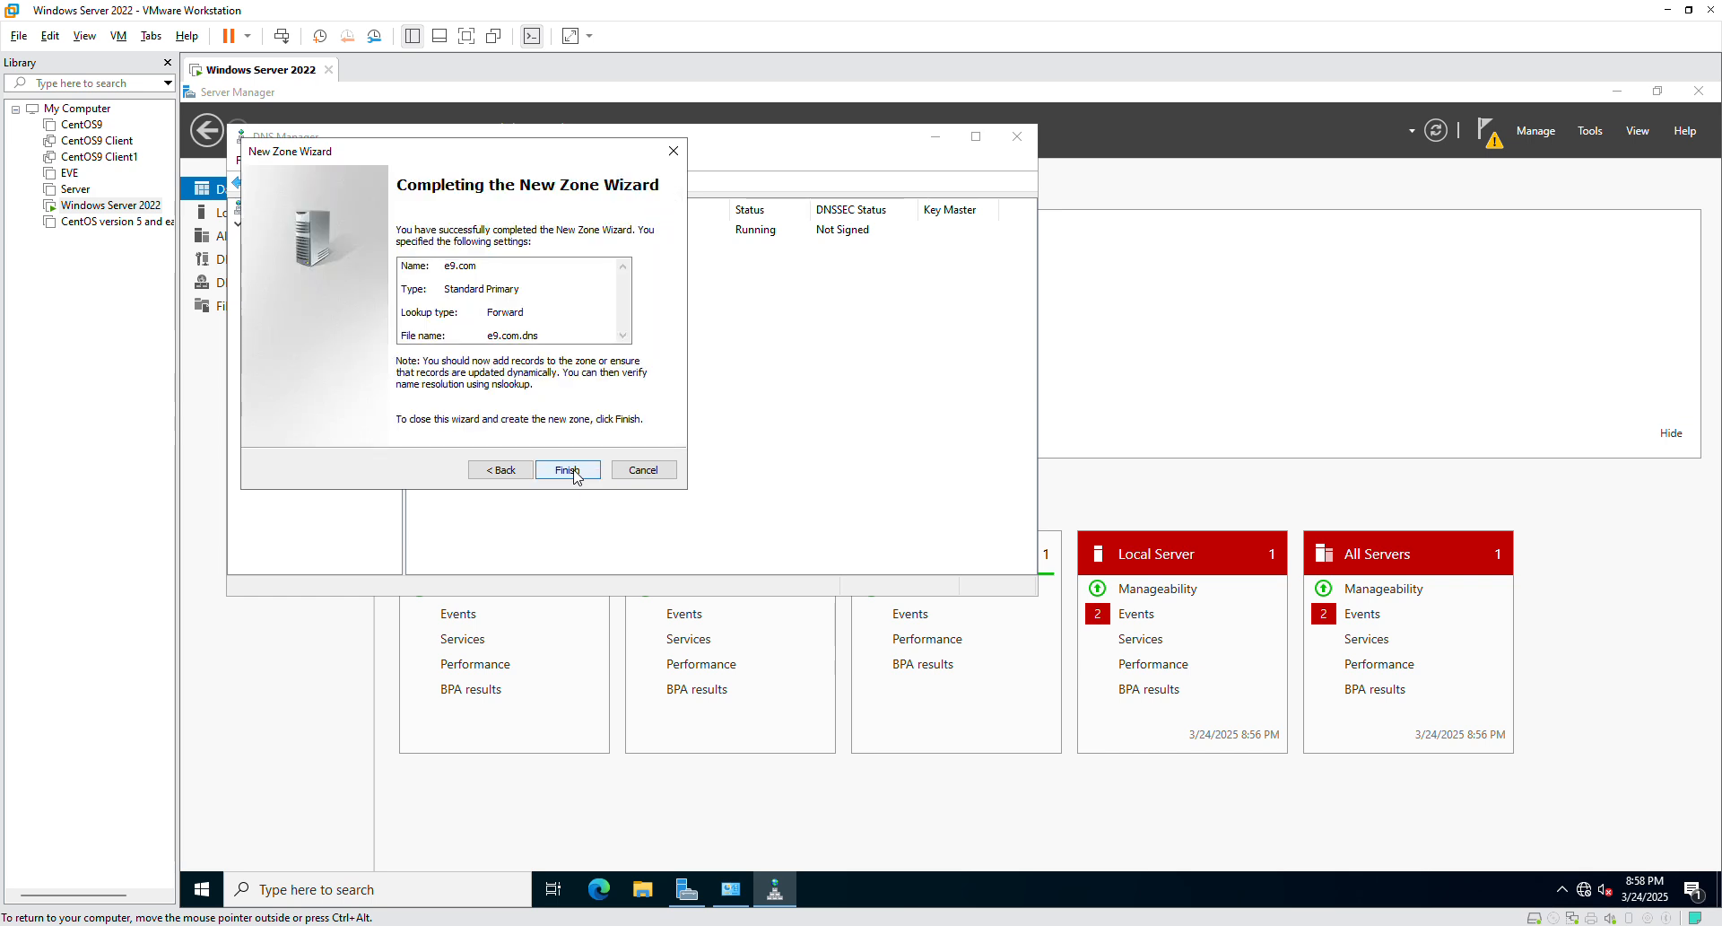
{"action": "left_click", "coordinate": [575, 475]}
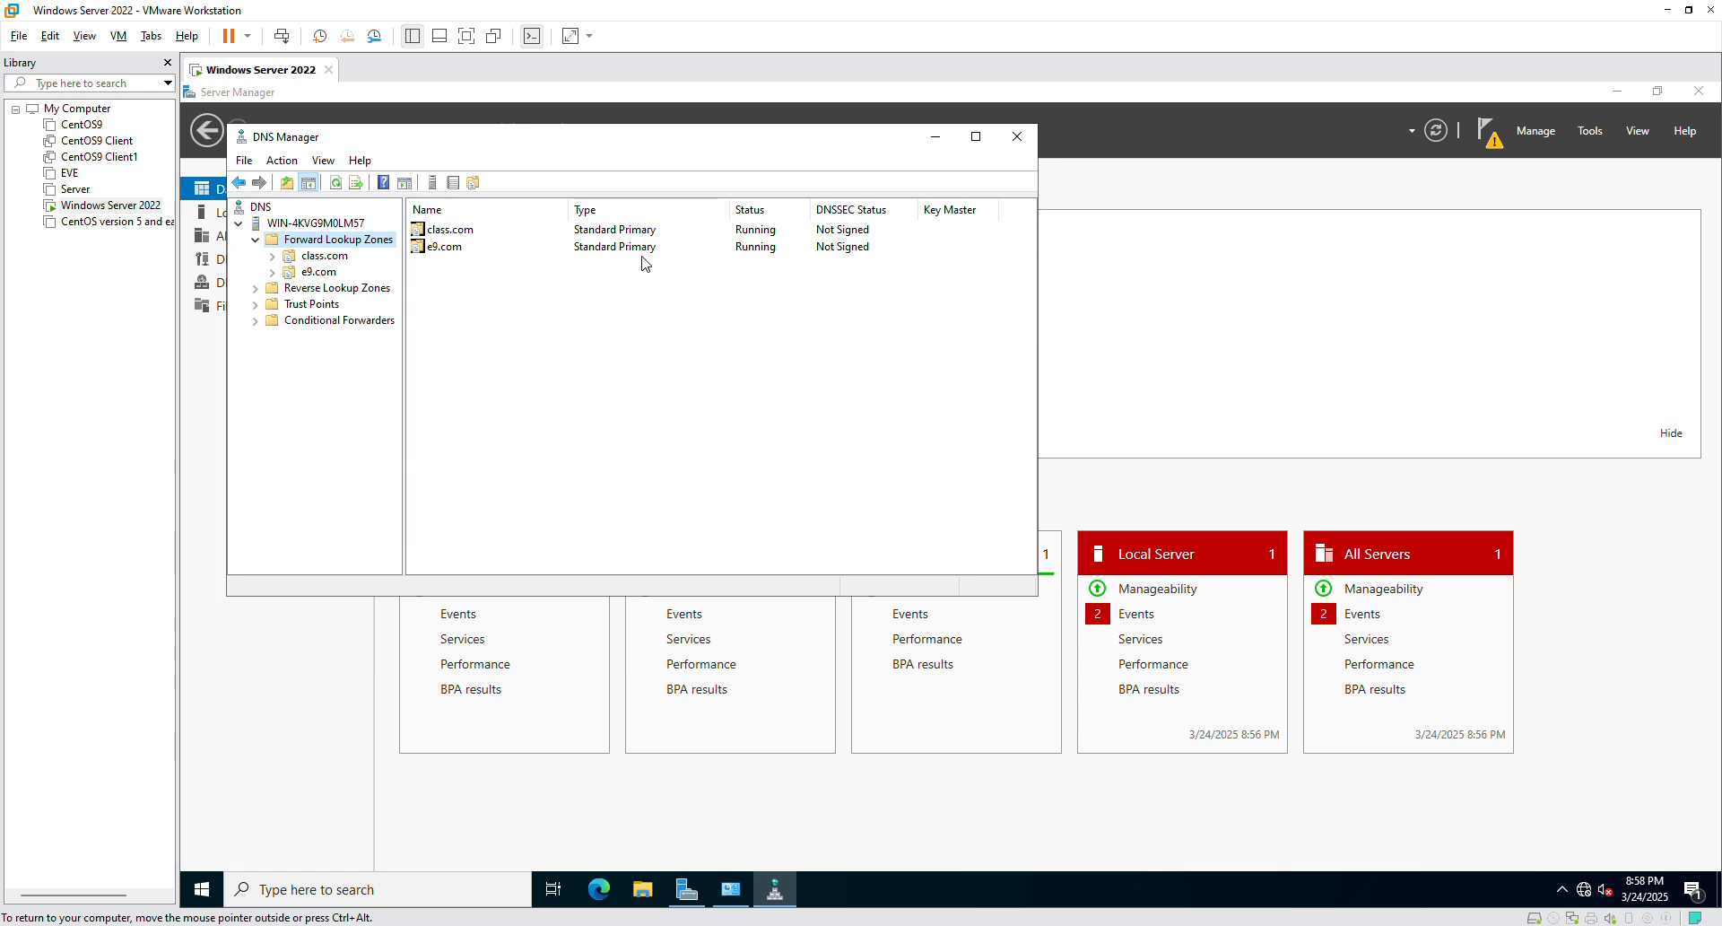
Add a host record named student with IP address 192.168.1.10 to the e9.com zone.
{"action": "left_click", "coordinate": [471, 251]}
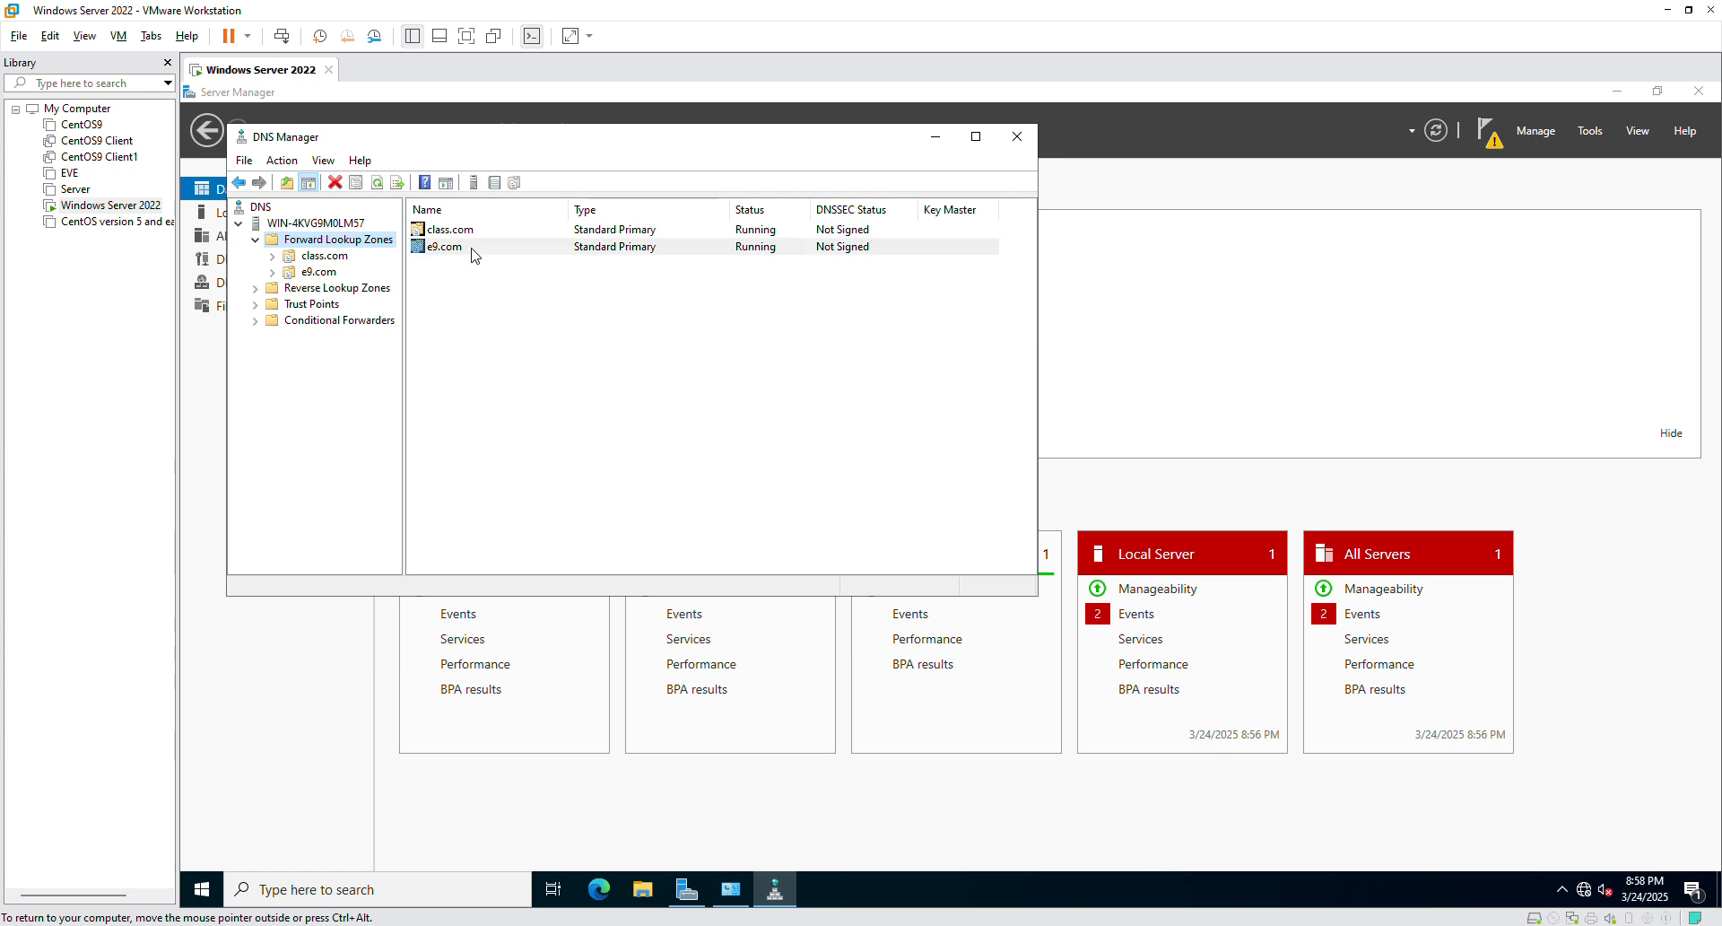
{"action": "double_click", "coordinate": [473, 252]}
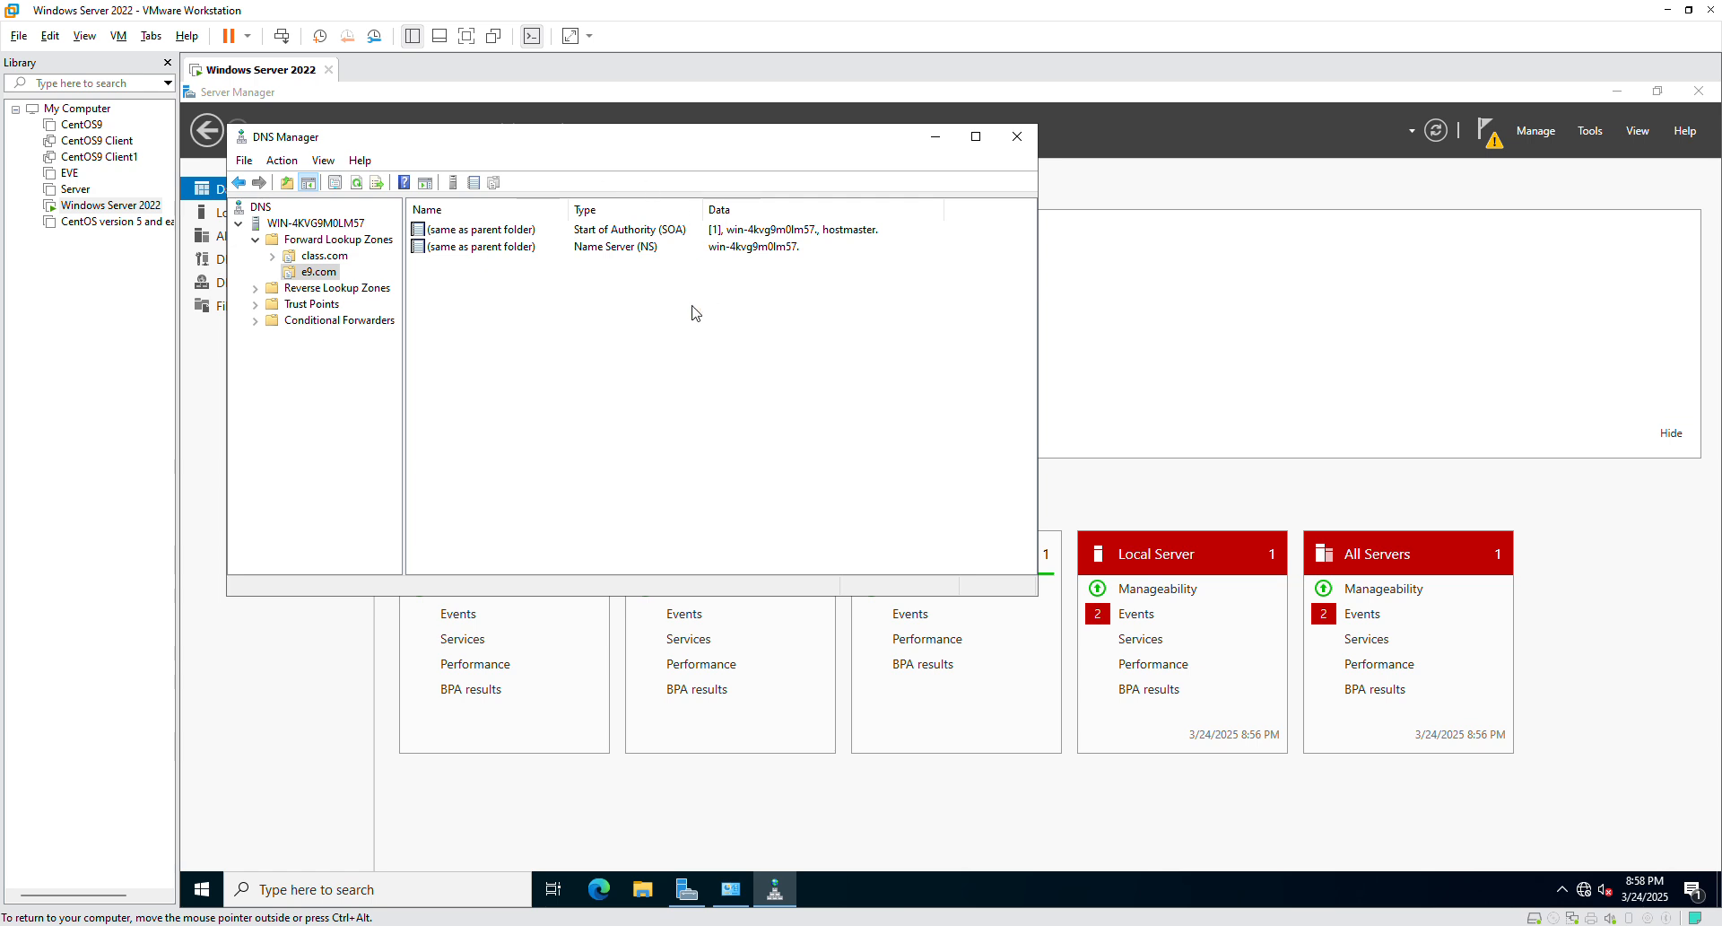
{"action": "right_click", "coordinate": [527, 275]}
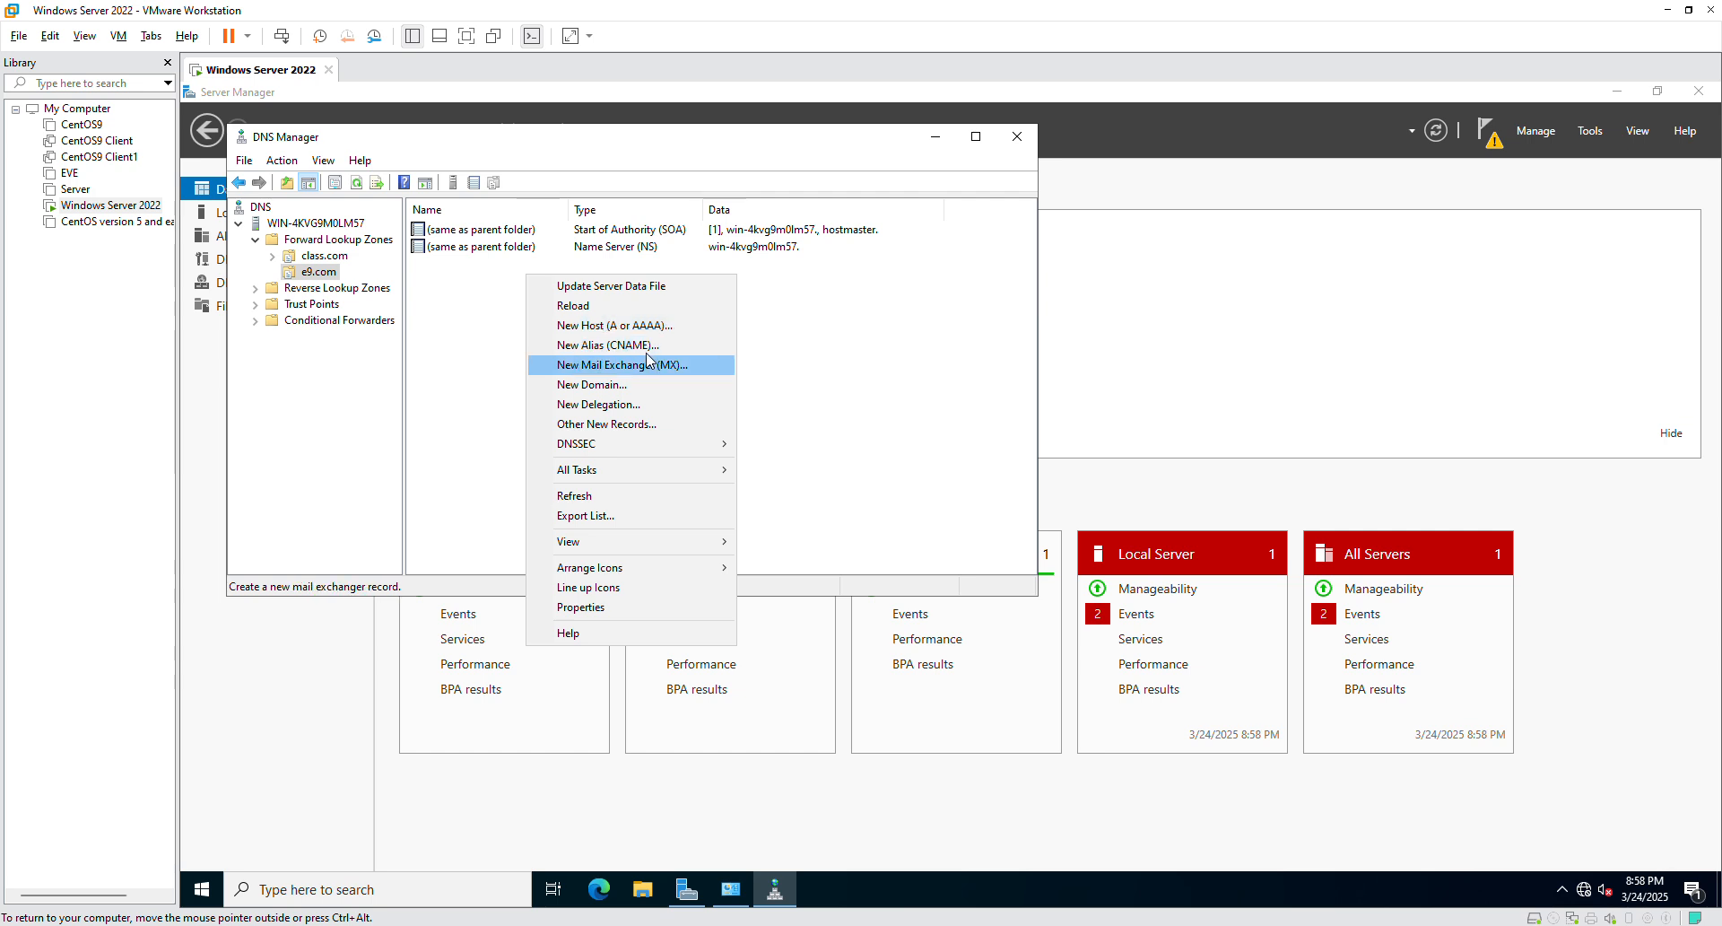
{"action": "left_click", "coordinate": [599, 329]}
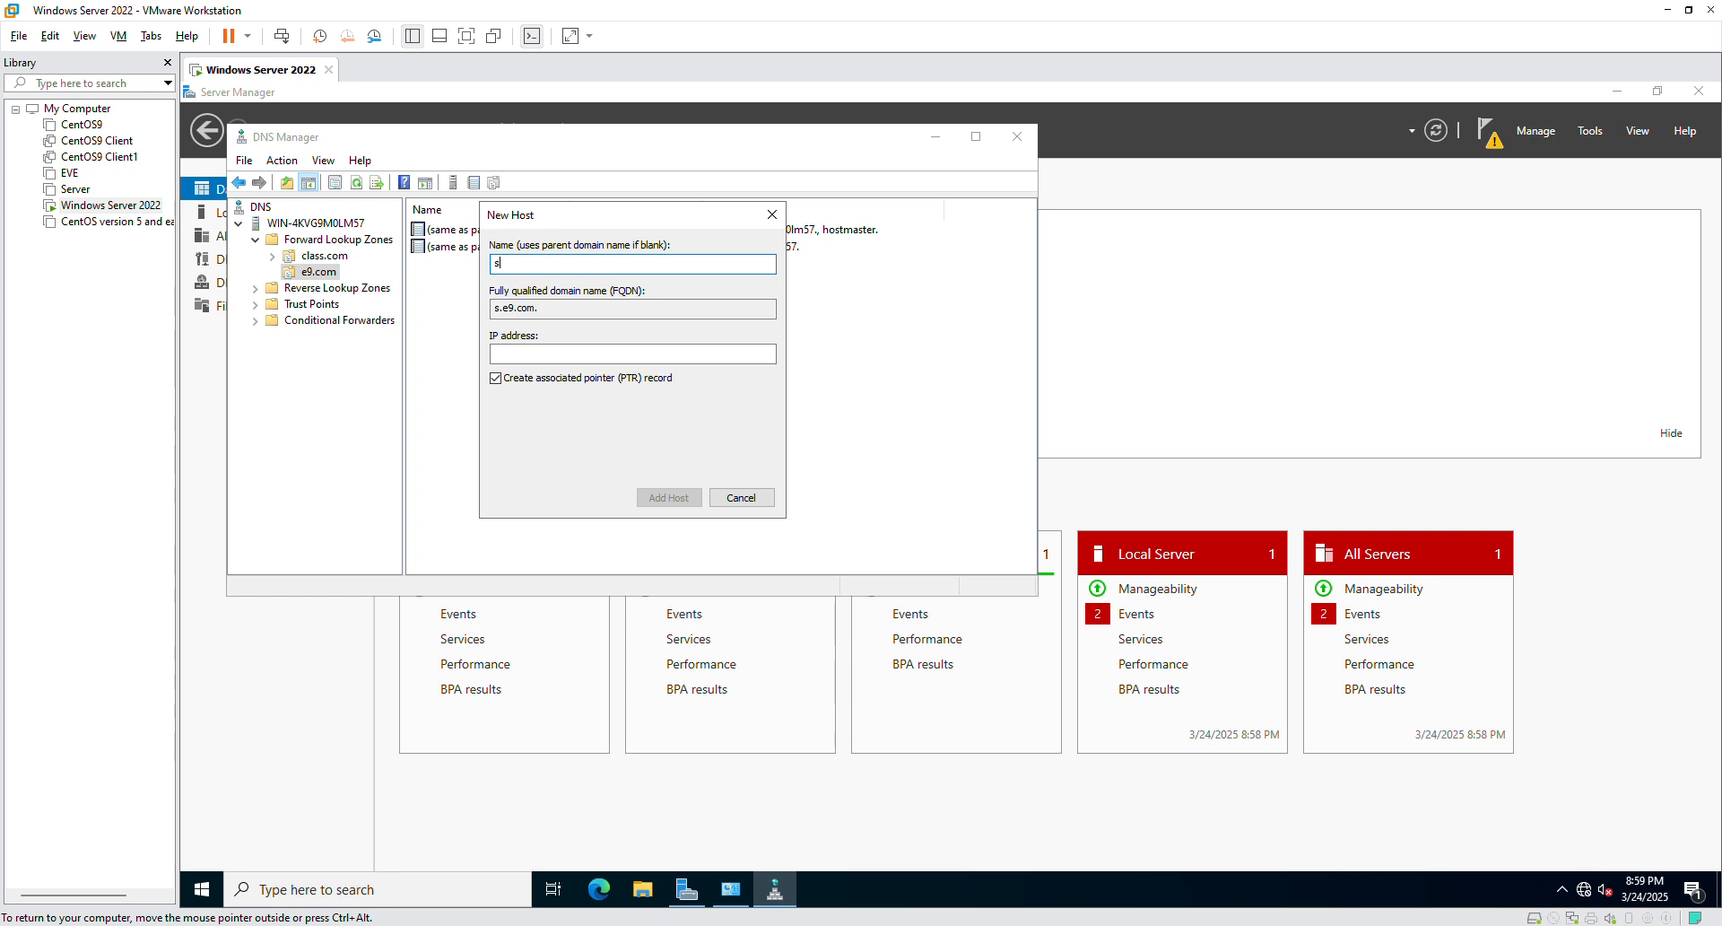
{"action": "type", "text": "tudent"}
{"action": "left_click_drag", "start_coordinate": [540, 262], "coordinate": [469, 259]}
{"action": "left_click", "coordinate": [541, 353]}
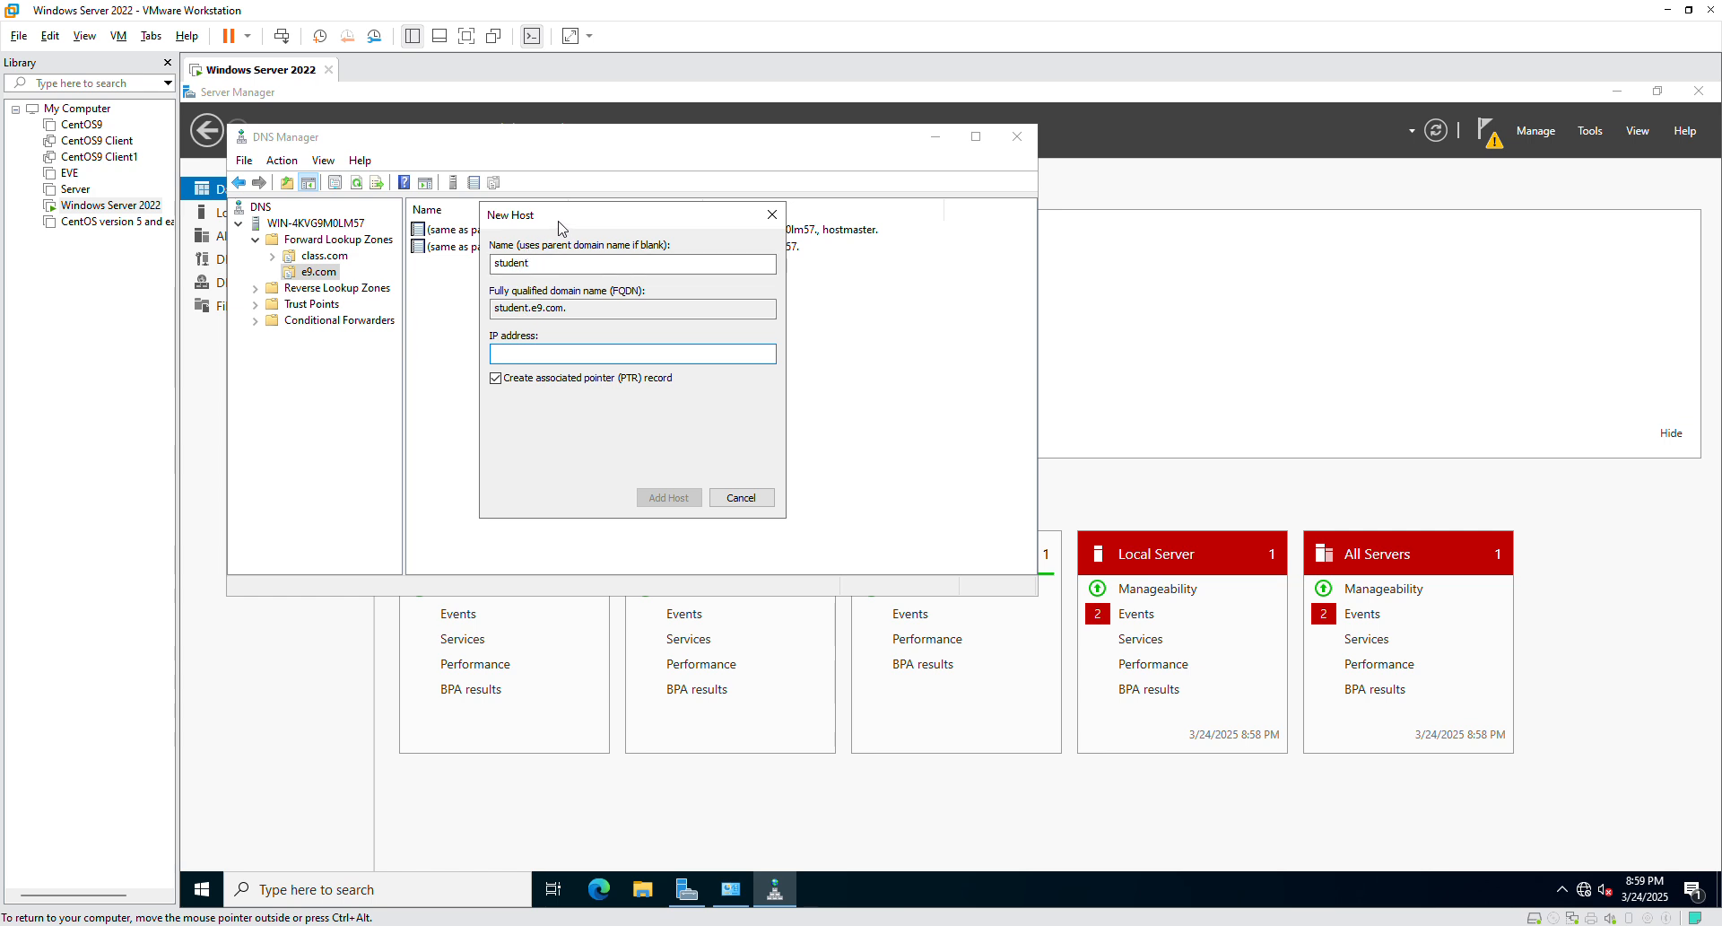
{"action": "left_click_drag", "start_coordinate": [556, 225], "coordinate": [726, 249]}
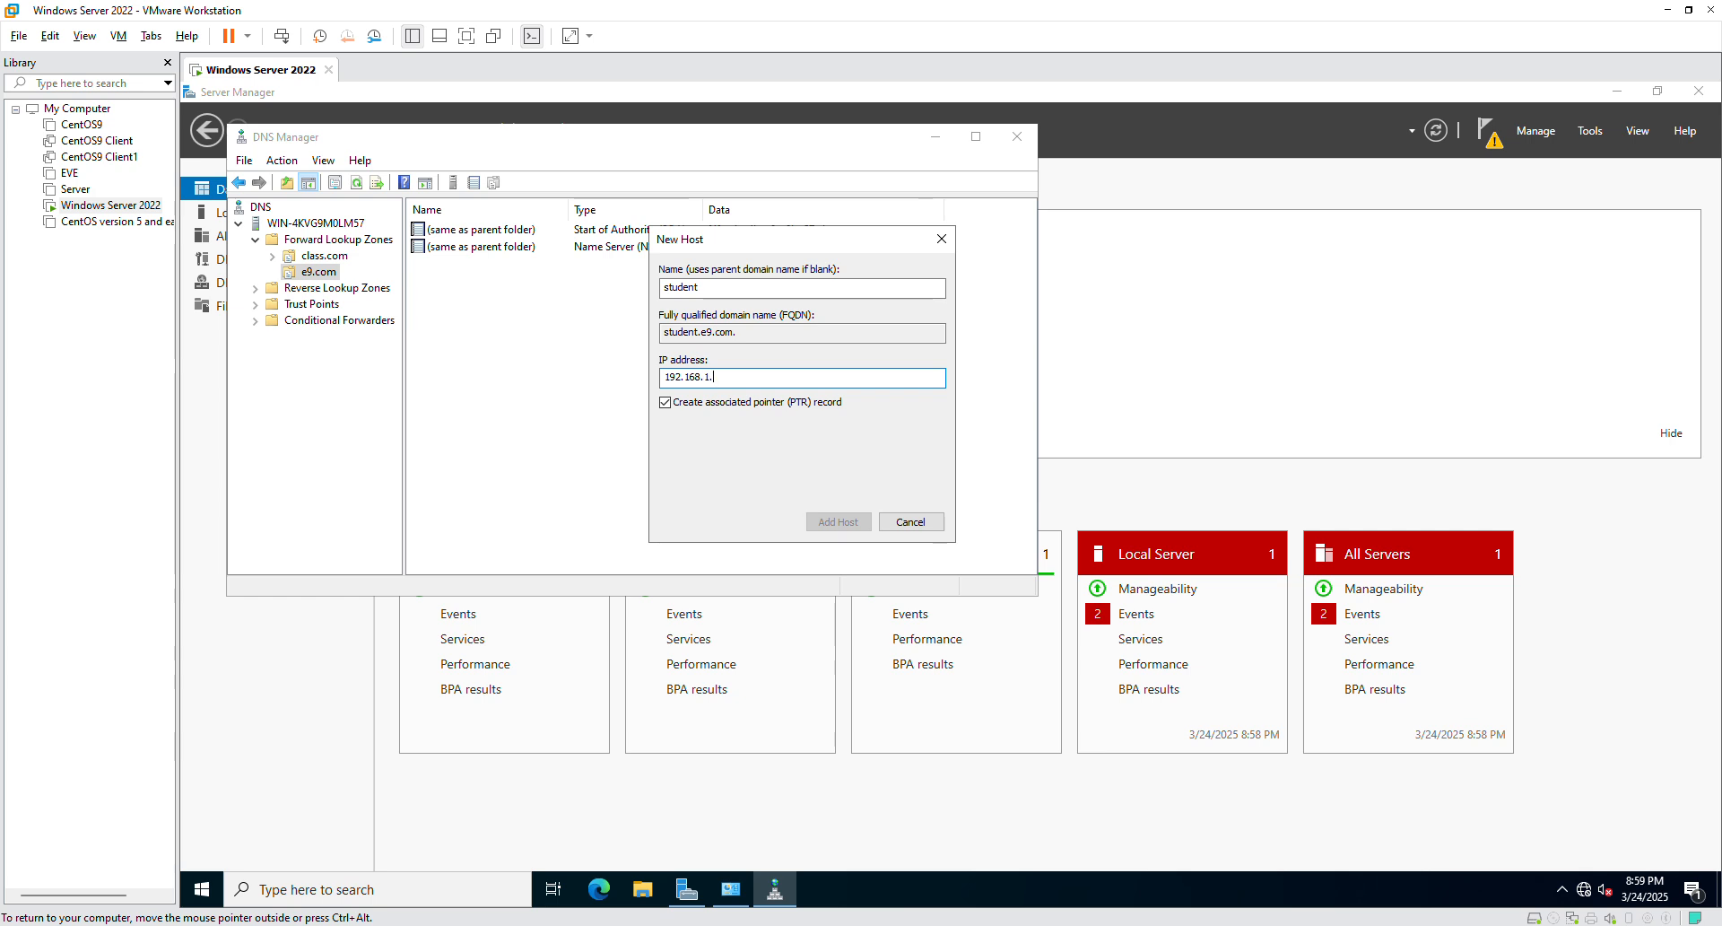
{"action": "type", "text": "10"}
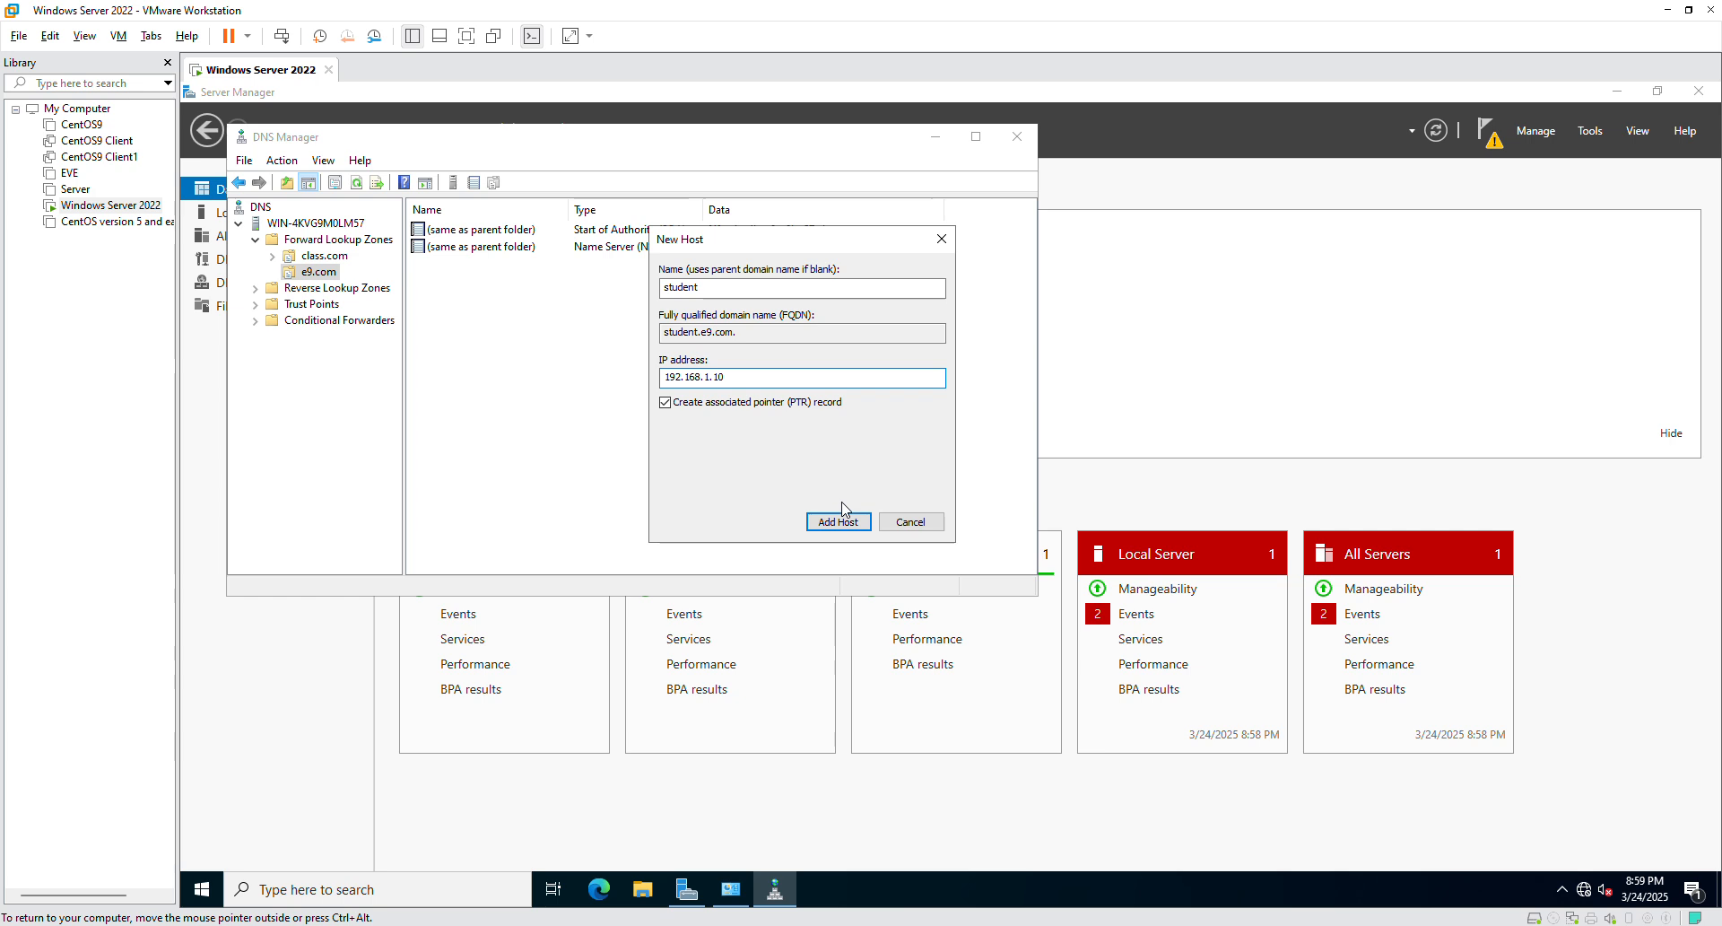
{"action": "left_click", "coordinate": [844, 529]}
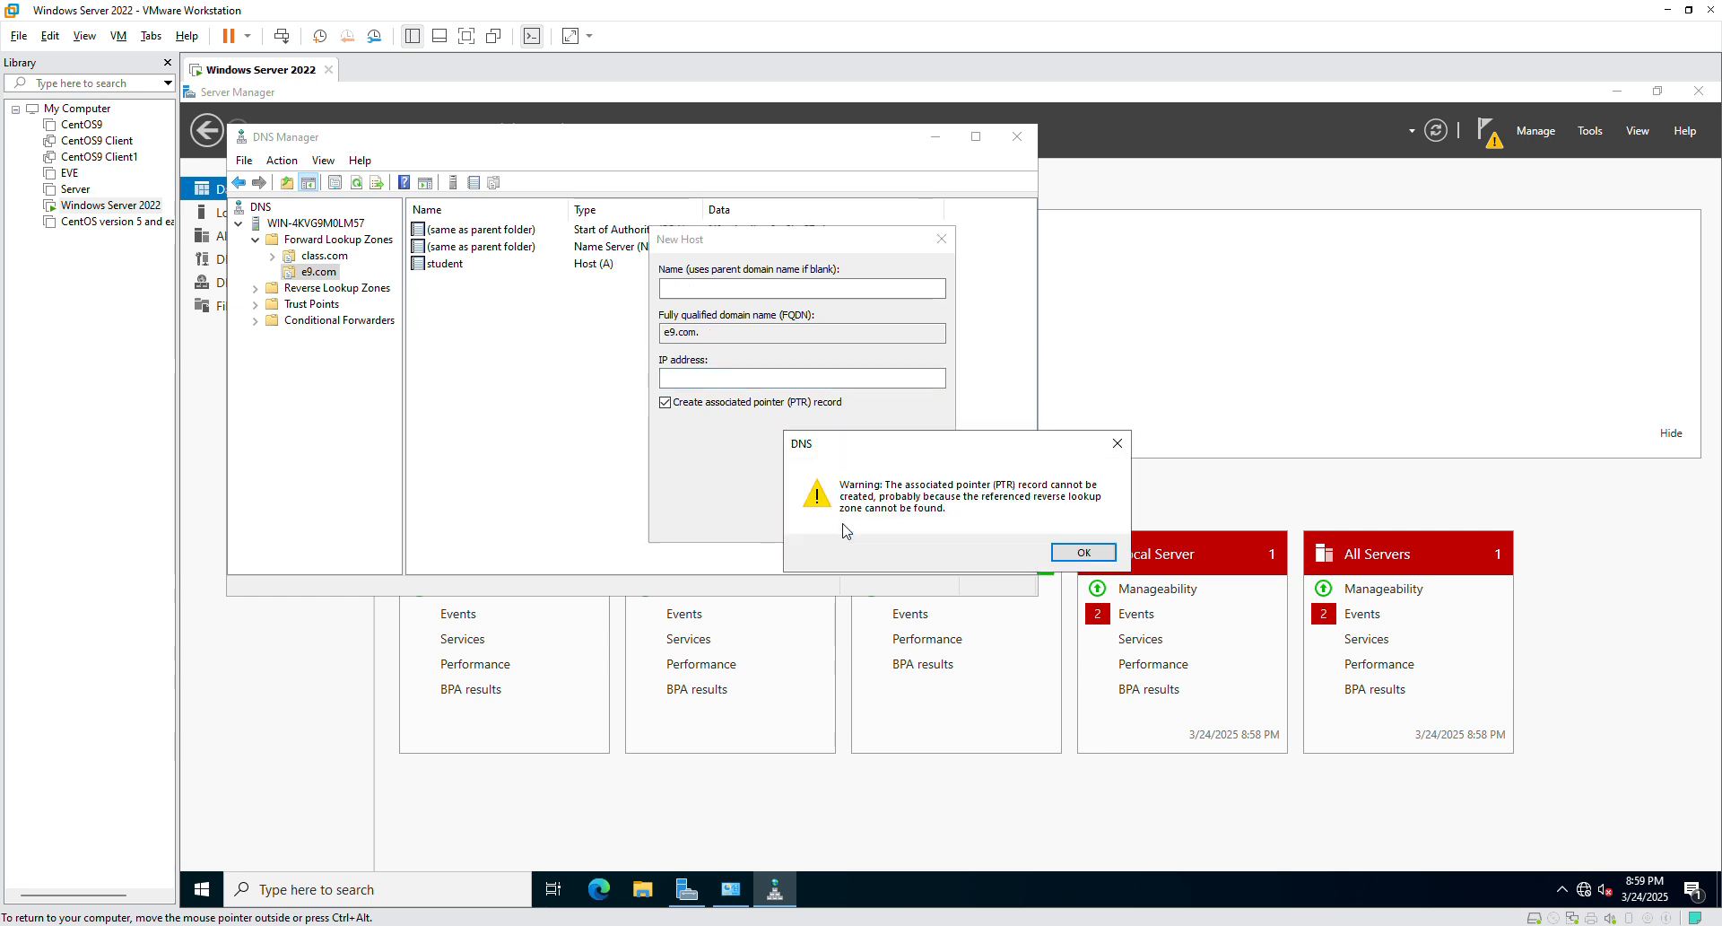
{"action": "left_click", "coordinate": [1081, 552]}
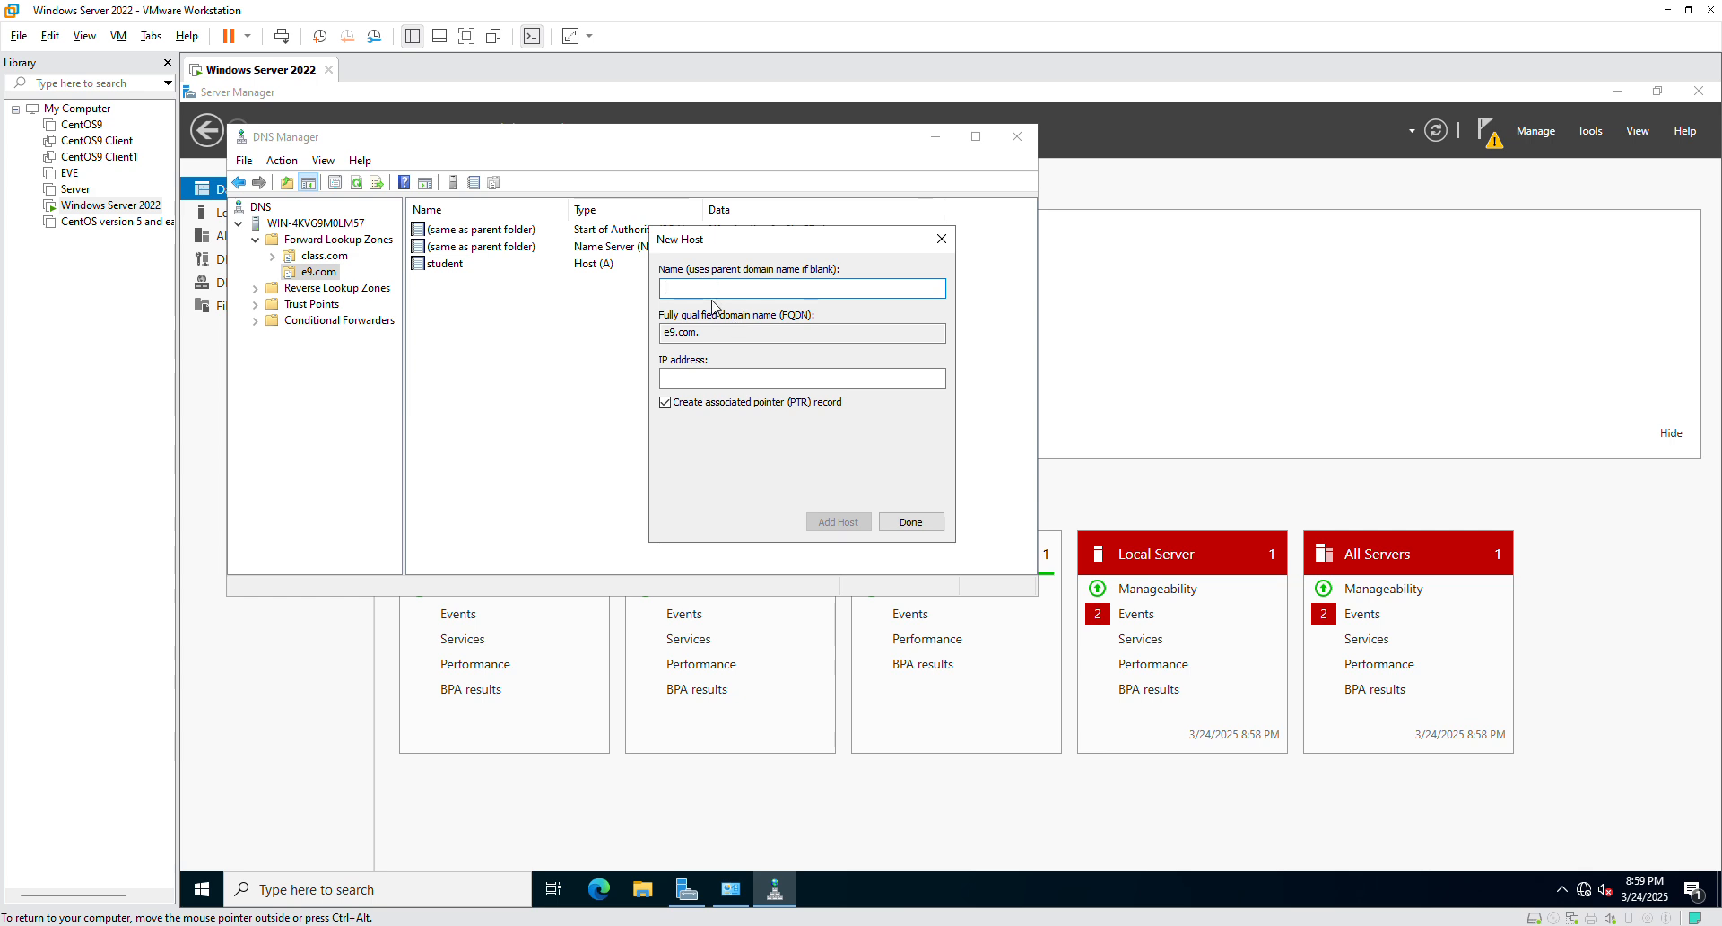
Add a second host record named mail with IP address 192.168.2.20 and close the New Host dialog.
{"action": "type", "text": "mail"}
{"action": "left_click", "coordinate": [770, 378]}
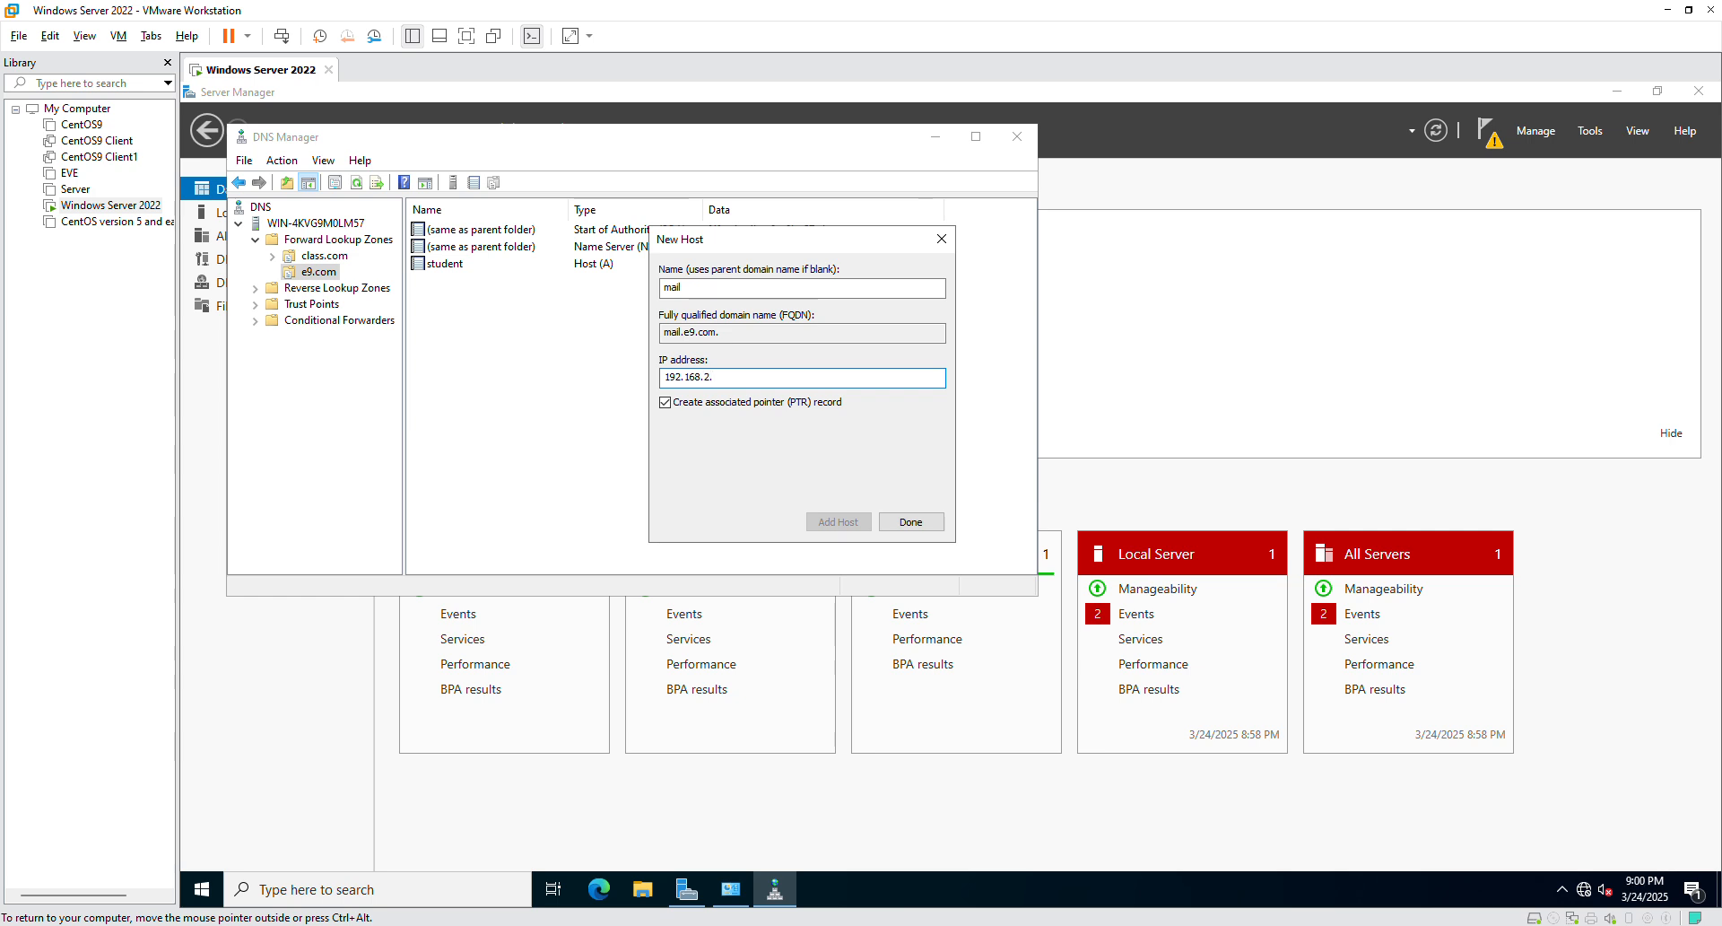
{"action": "type", "text": "2.20"}
{"action": "left_click", "coordinate": [834, 522]}
{"action": "left_click", "coordinate": [1079, 561]}
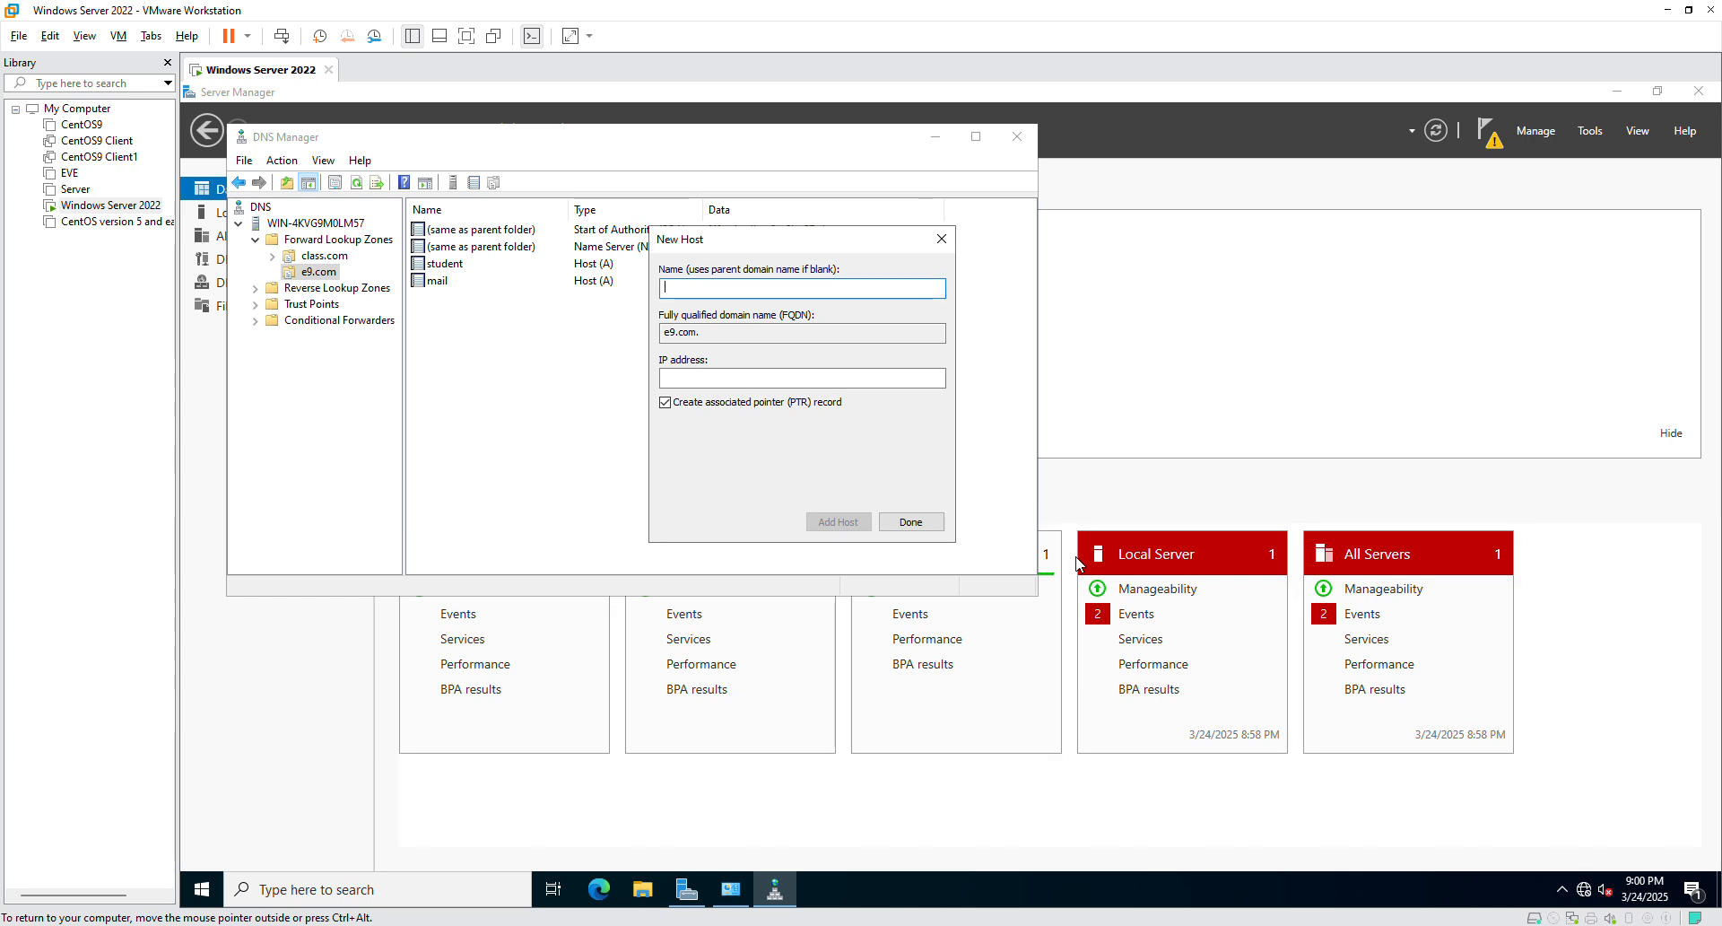
{"action": "left_click", "coordinate": [912, 522]}
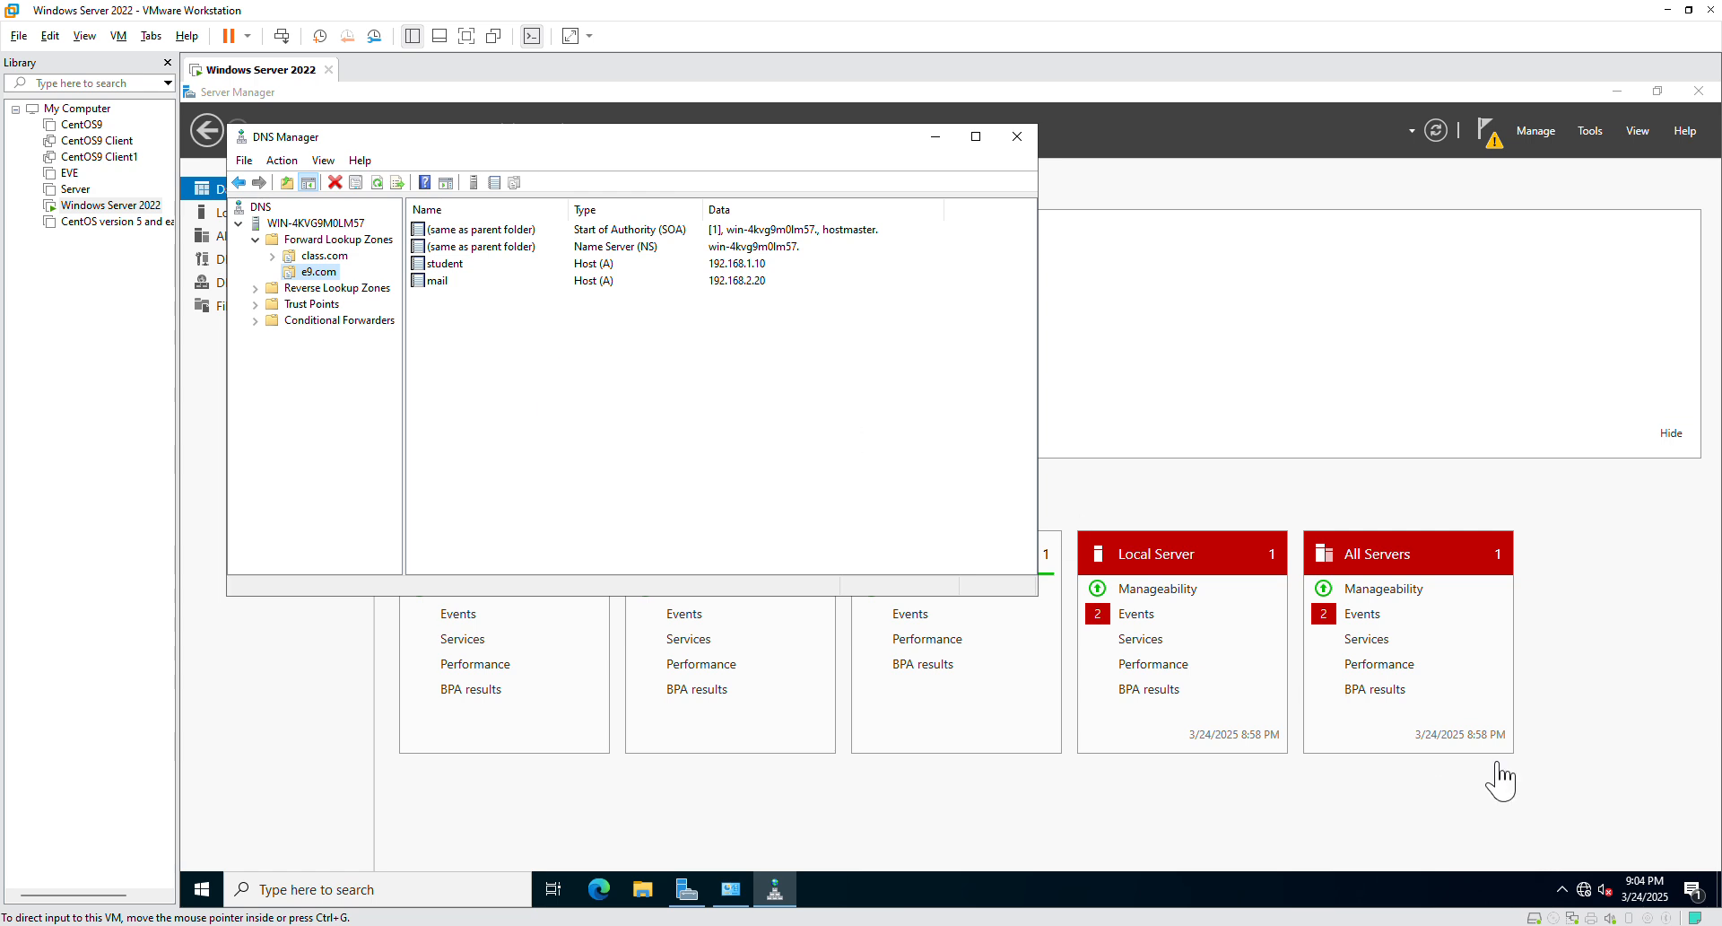
Turn on Wi-Fi on the host computer.
{"action": "left_click", "coordinate": [1588, 925]}
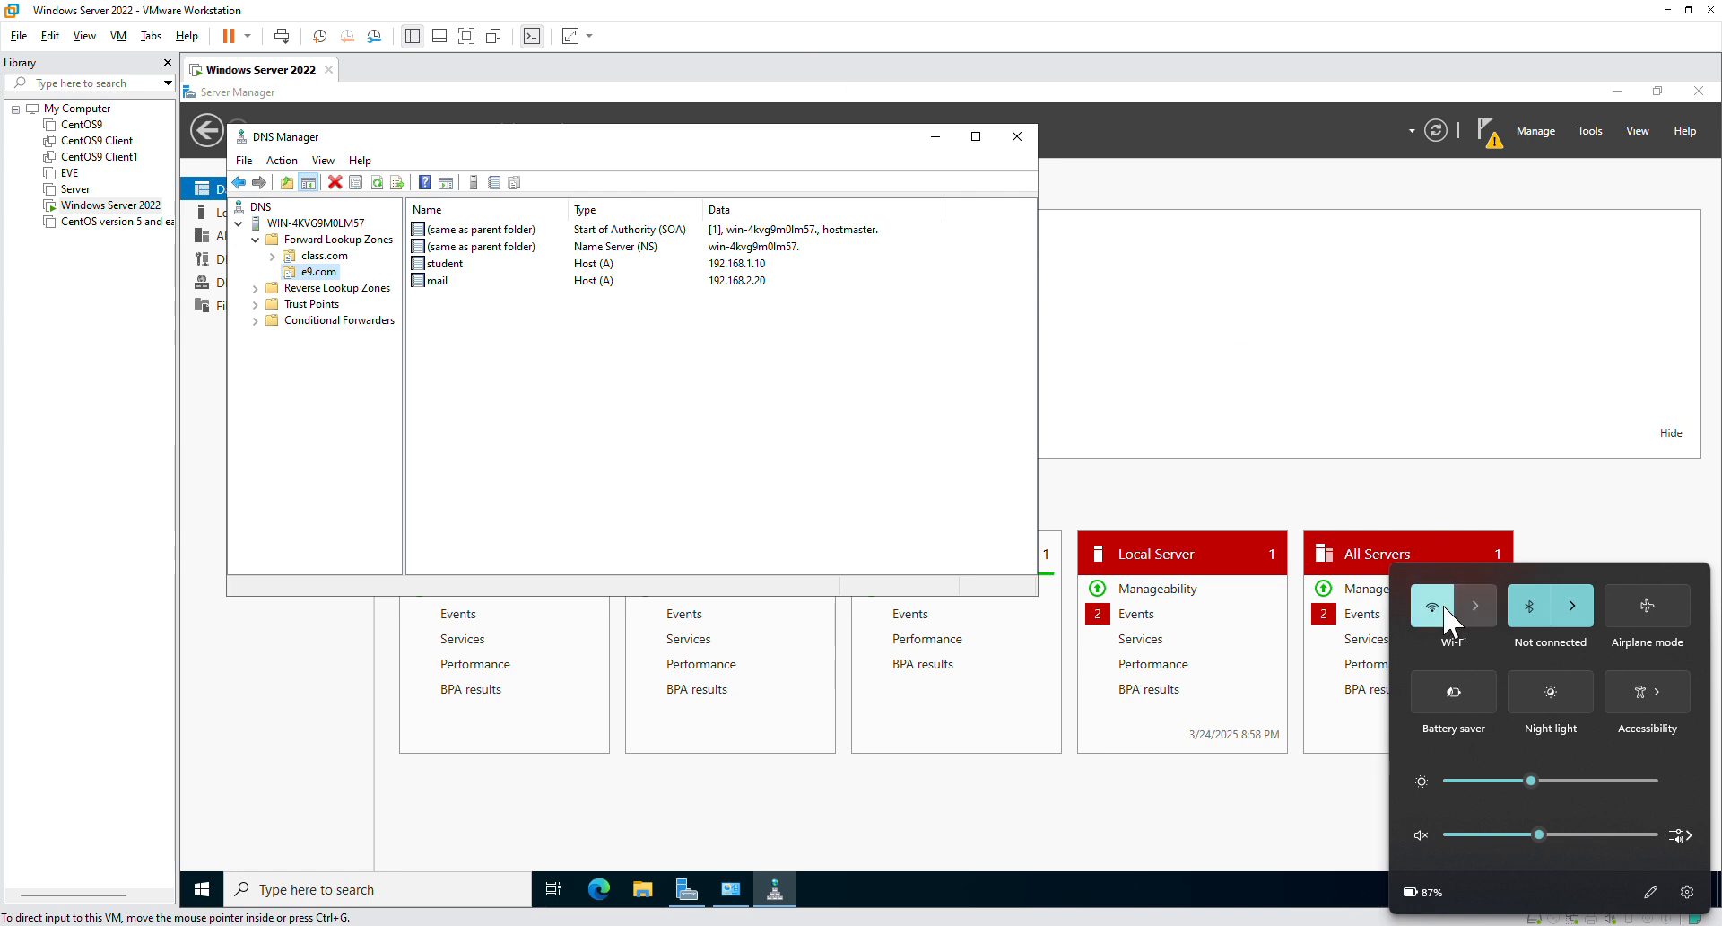
{"action": "left_click", "coordinate": [1442, 604]}
{"action": "left_click", "coordinate": [763, 40]}
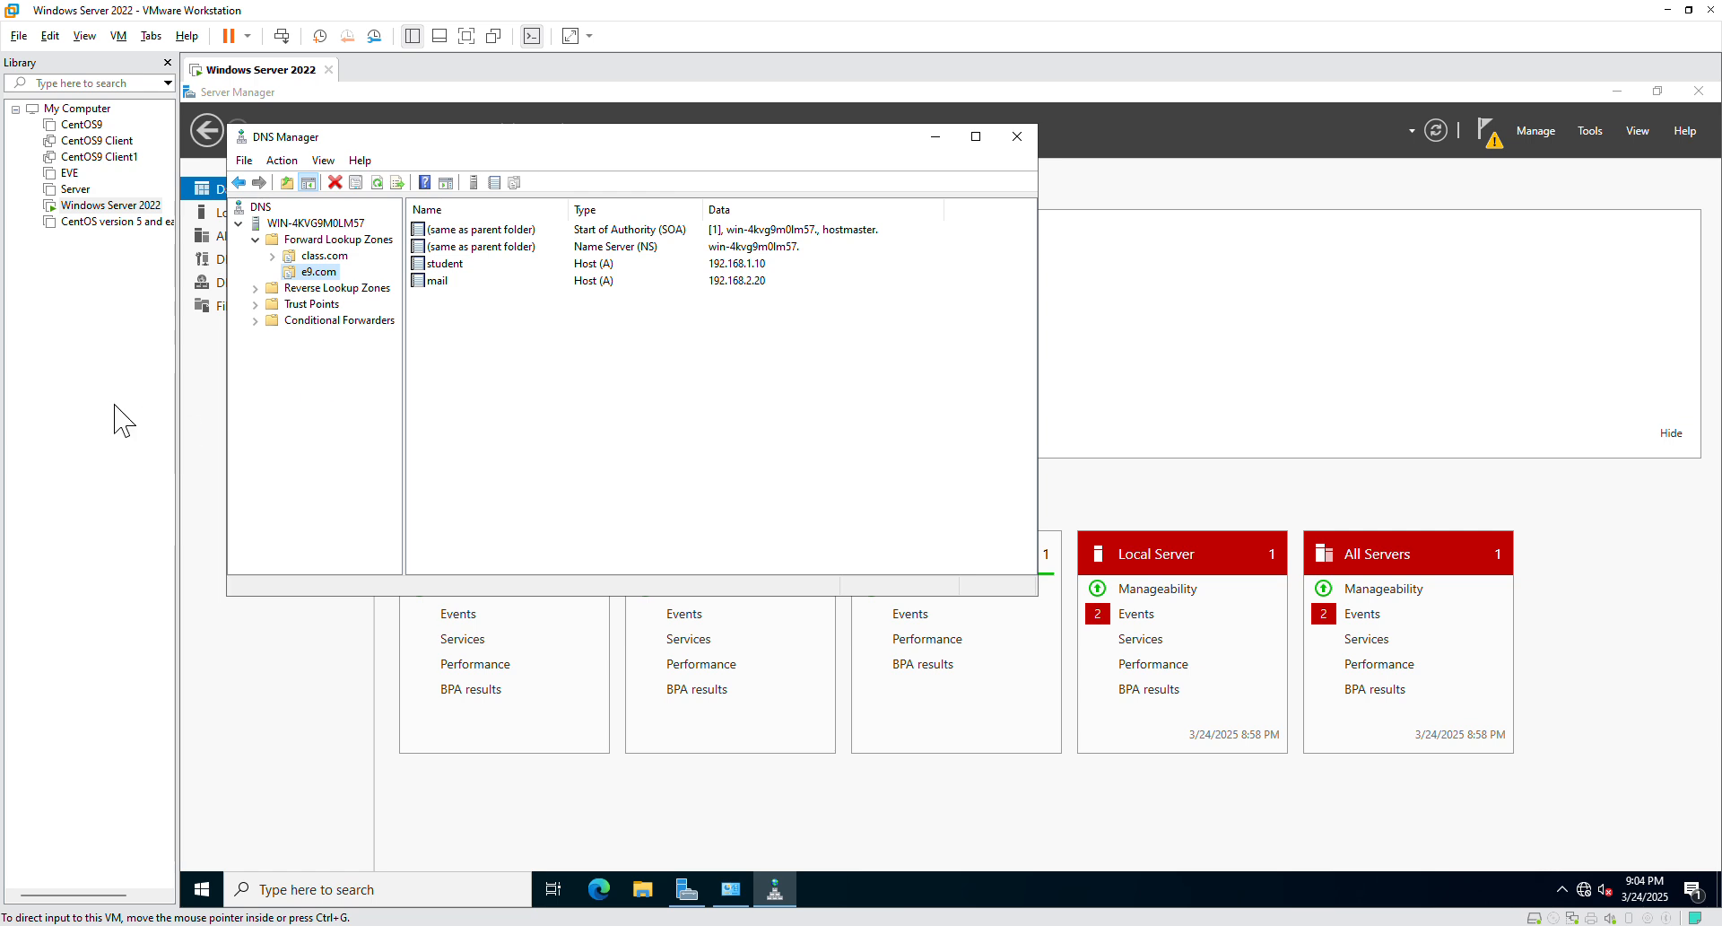
Open the host computer's Network Connections and locate the Wi-Fi adapter.
{"action": "key", "text": "super"}
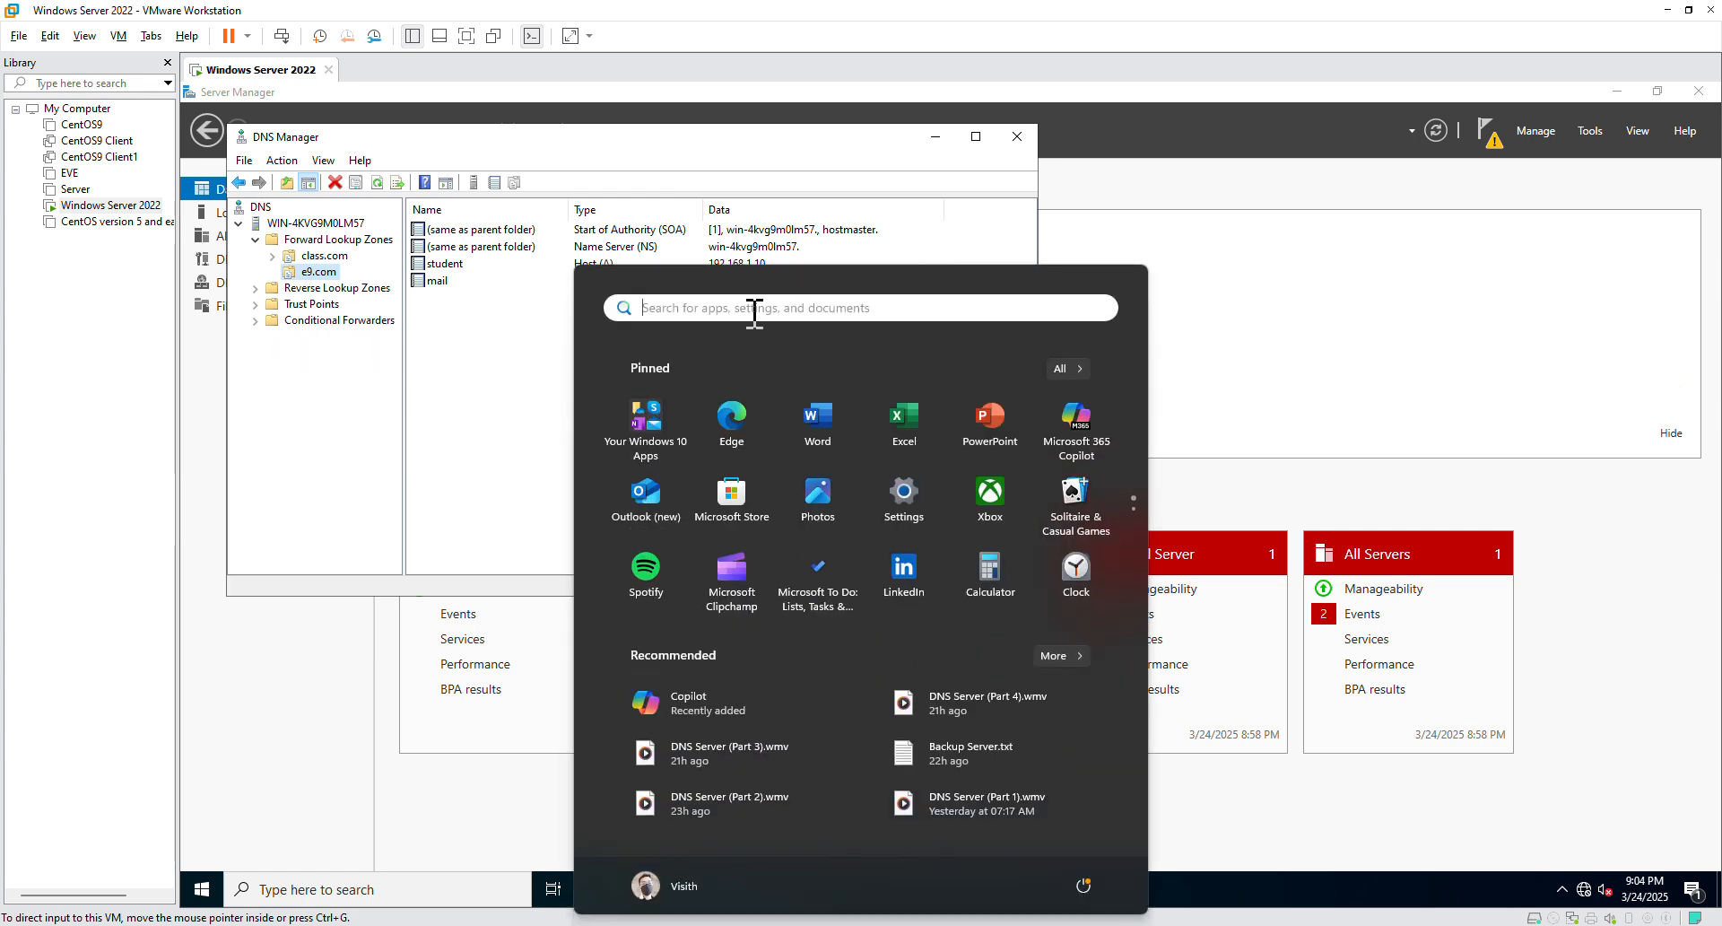
{"action": "key", "text": "super+r"}
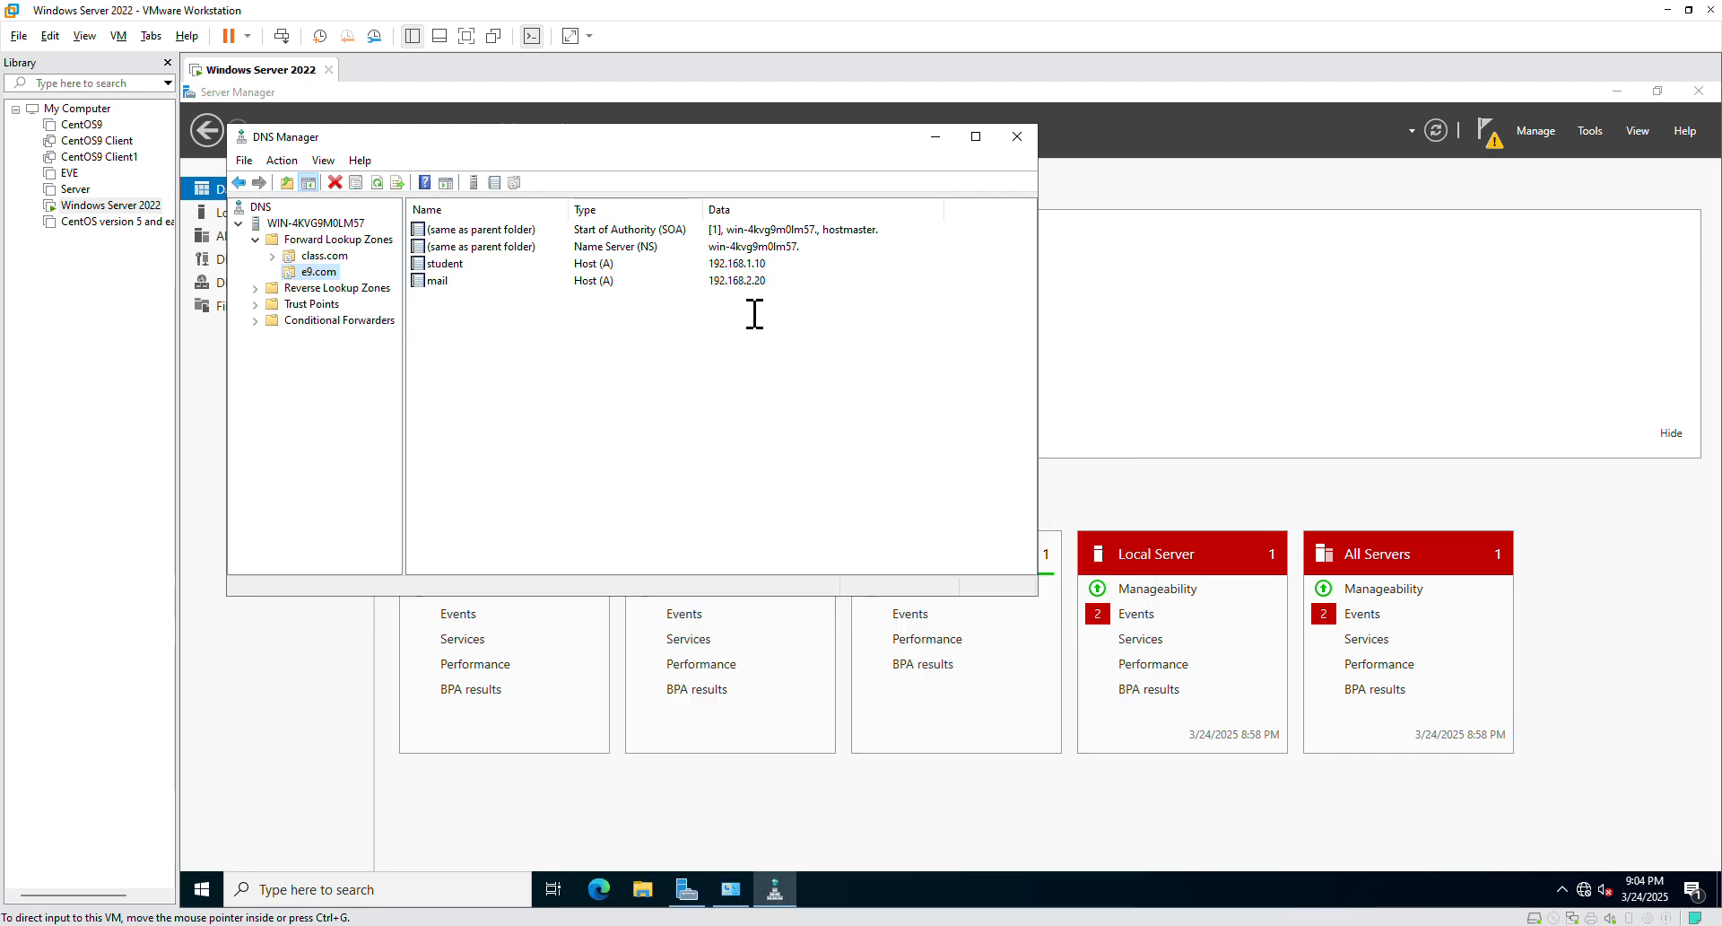
{"action": "key", "text": "Escape"}
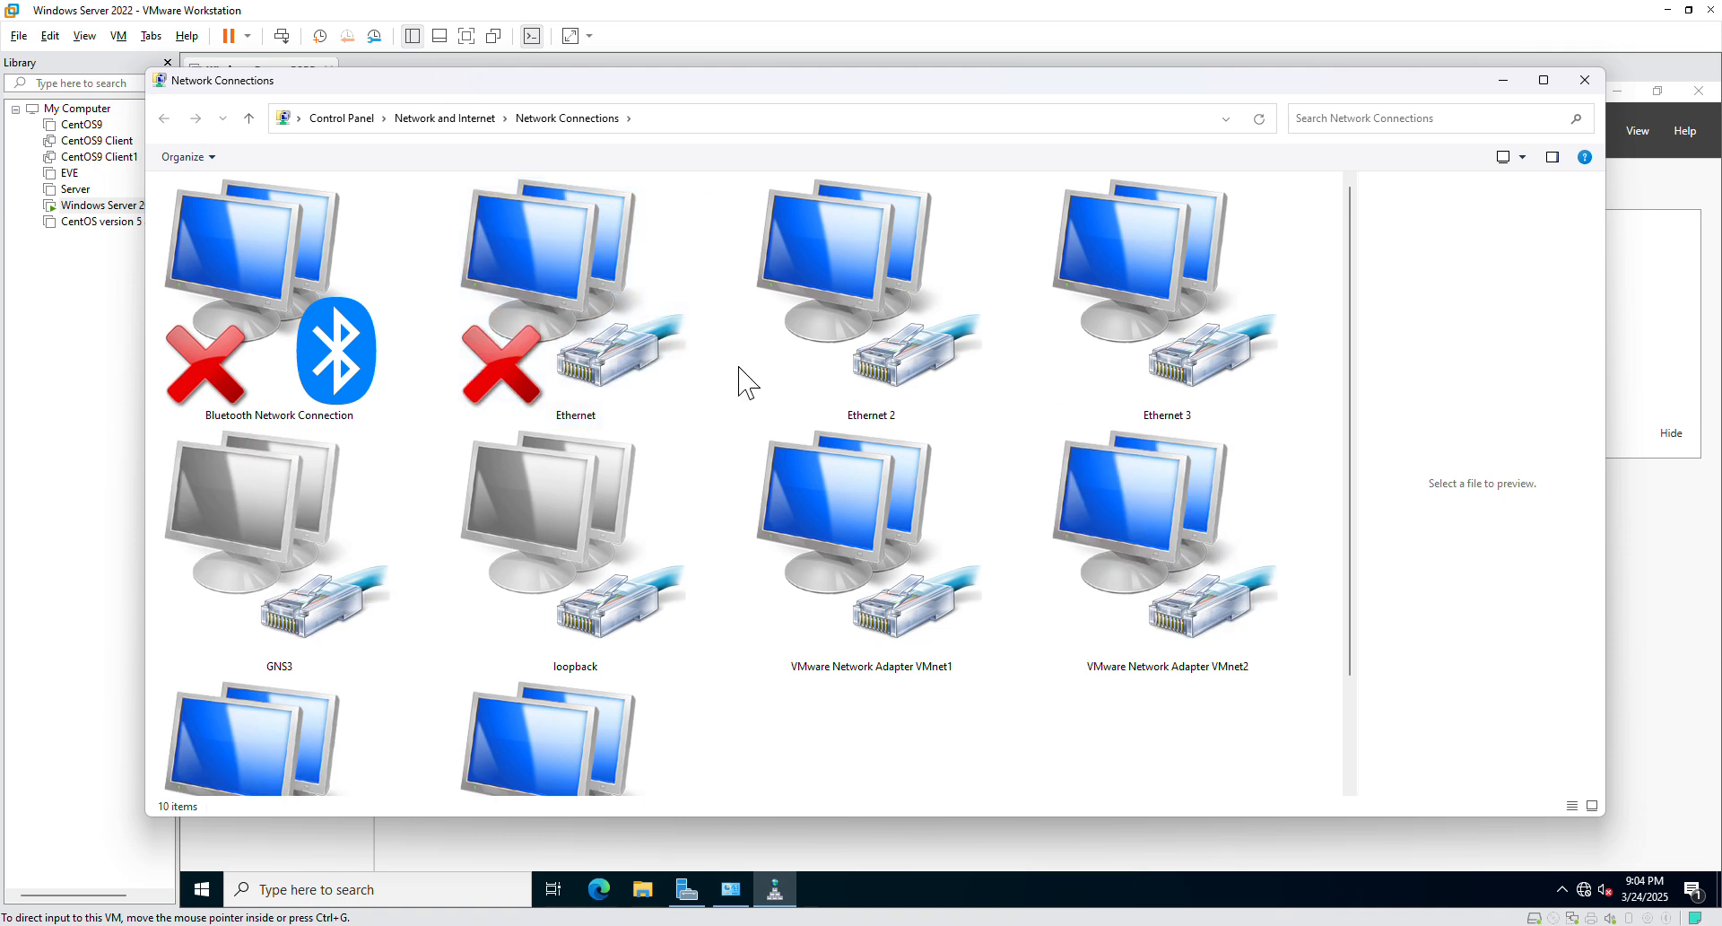
{"action": "scroll", "coordinate": [308, 637], "scroll_direction": "down", "scroll_amount": 1}
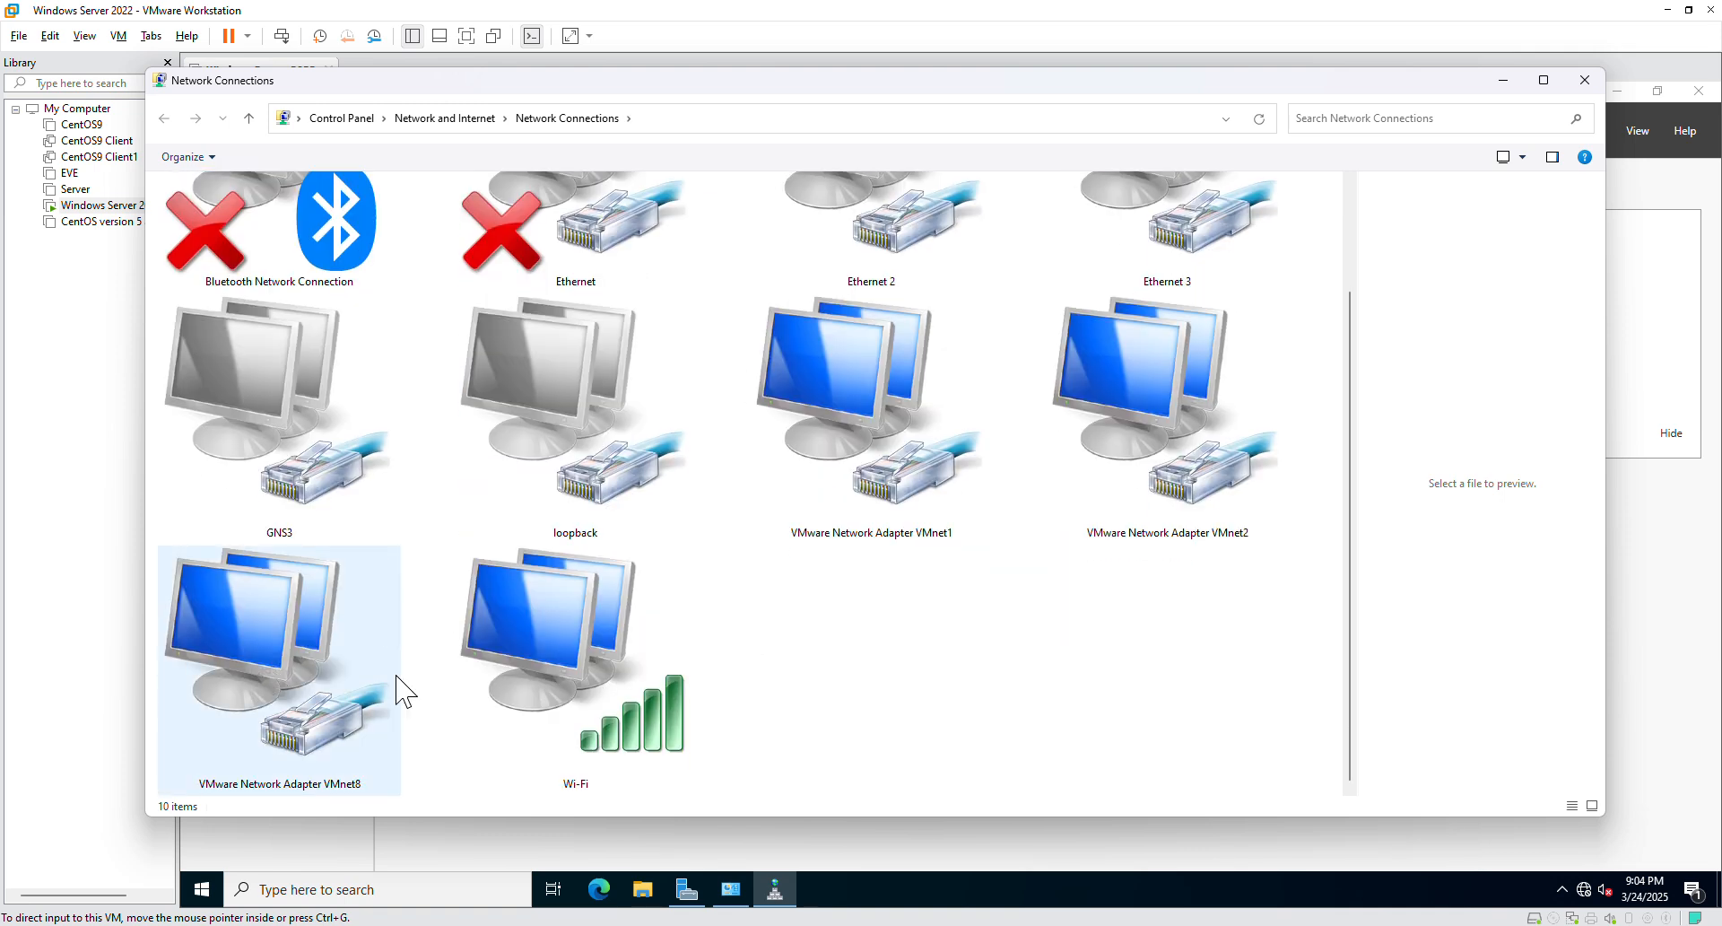
Set the Wi-Fi adapter's IPv4 properties to obtain the DNS server address automatically and apply the change.
{"action": "right_click", "coordinate": [550, 683]}
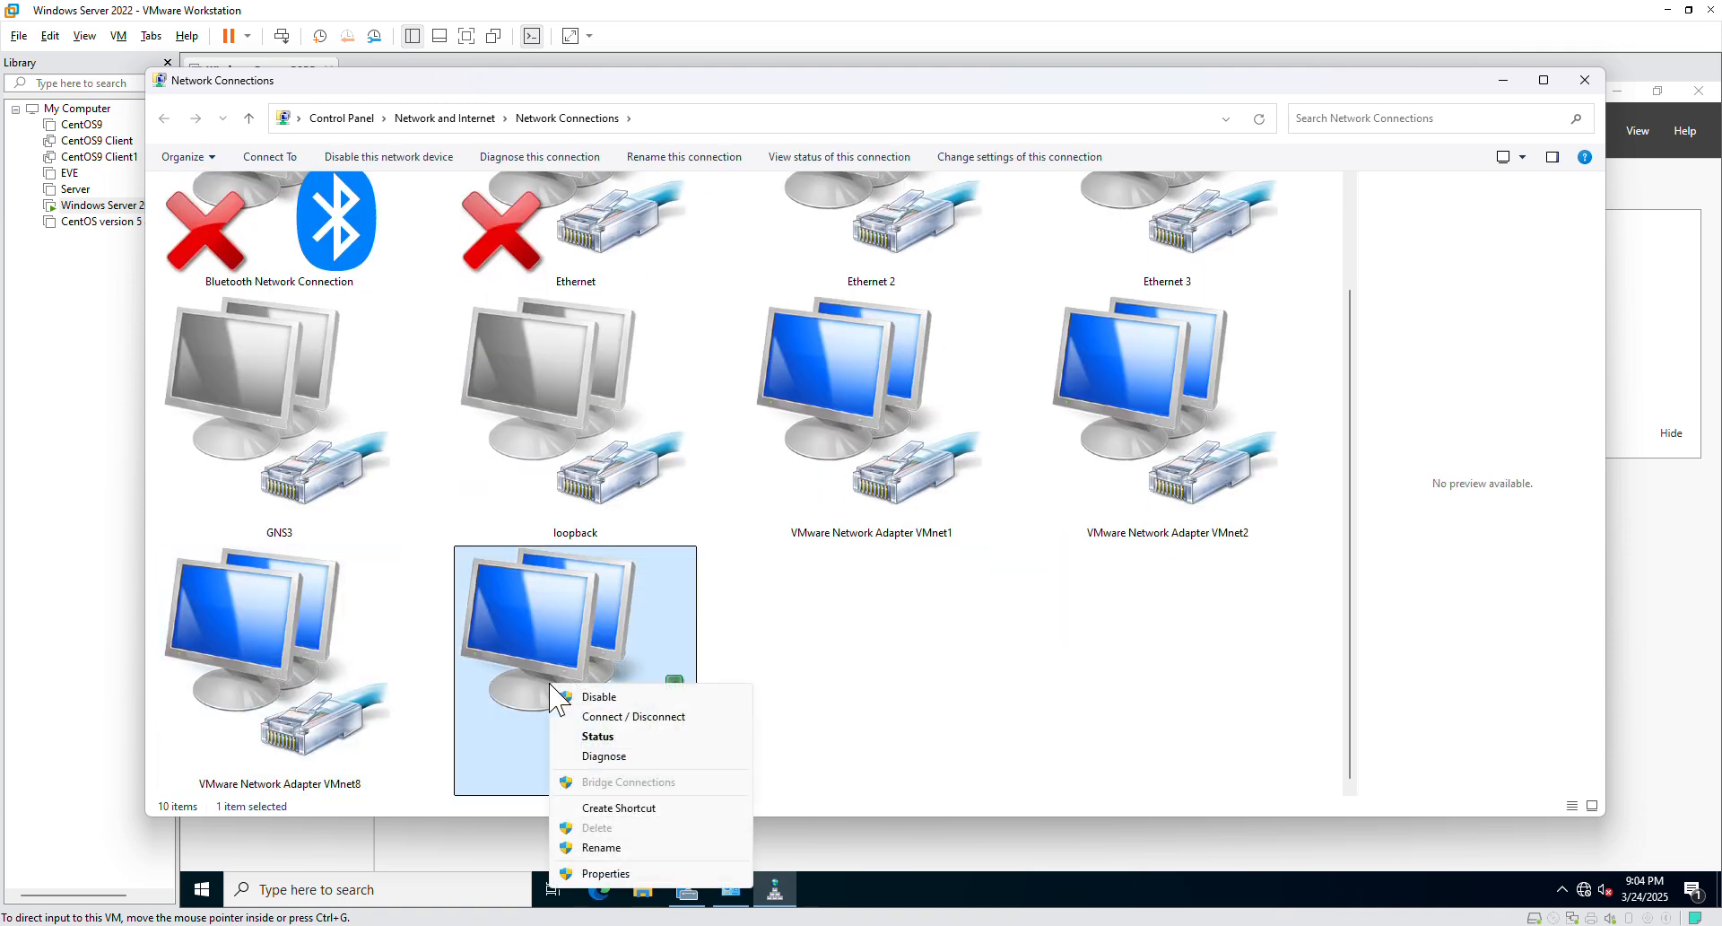
{"action": "left_click", "coordinate": [605, 873]}
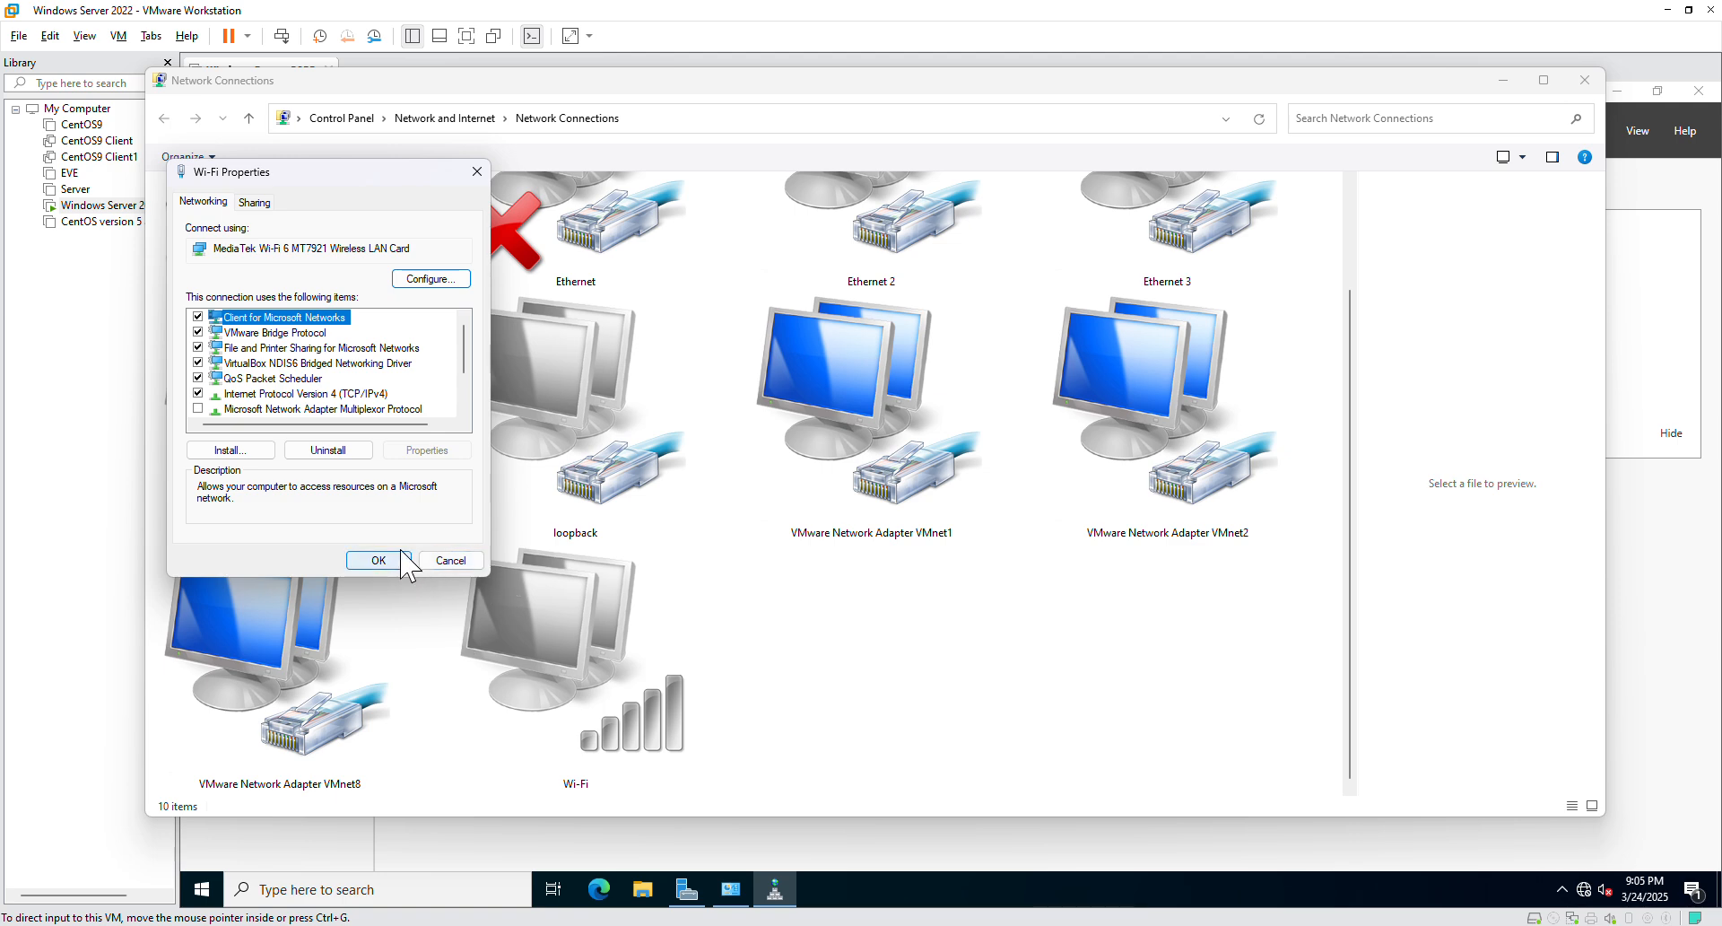
{"action": "double_click", "coordinate": [335, 394]}
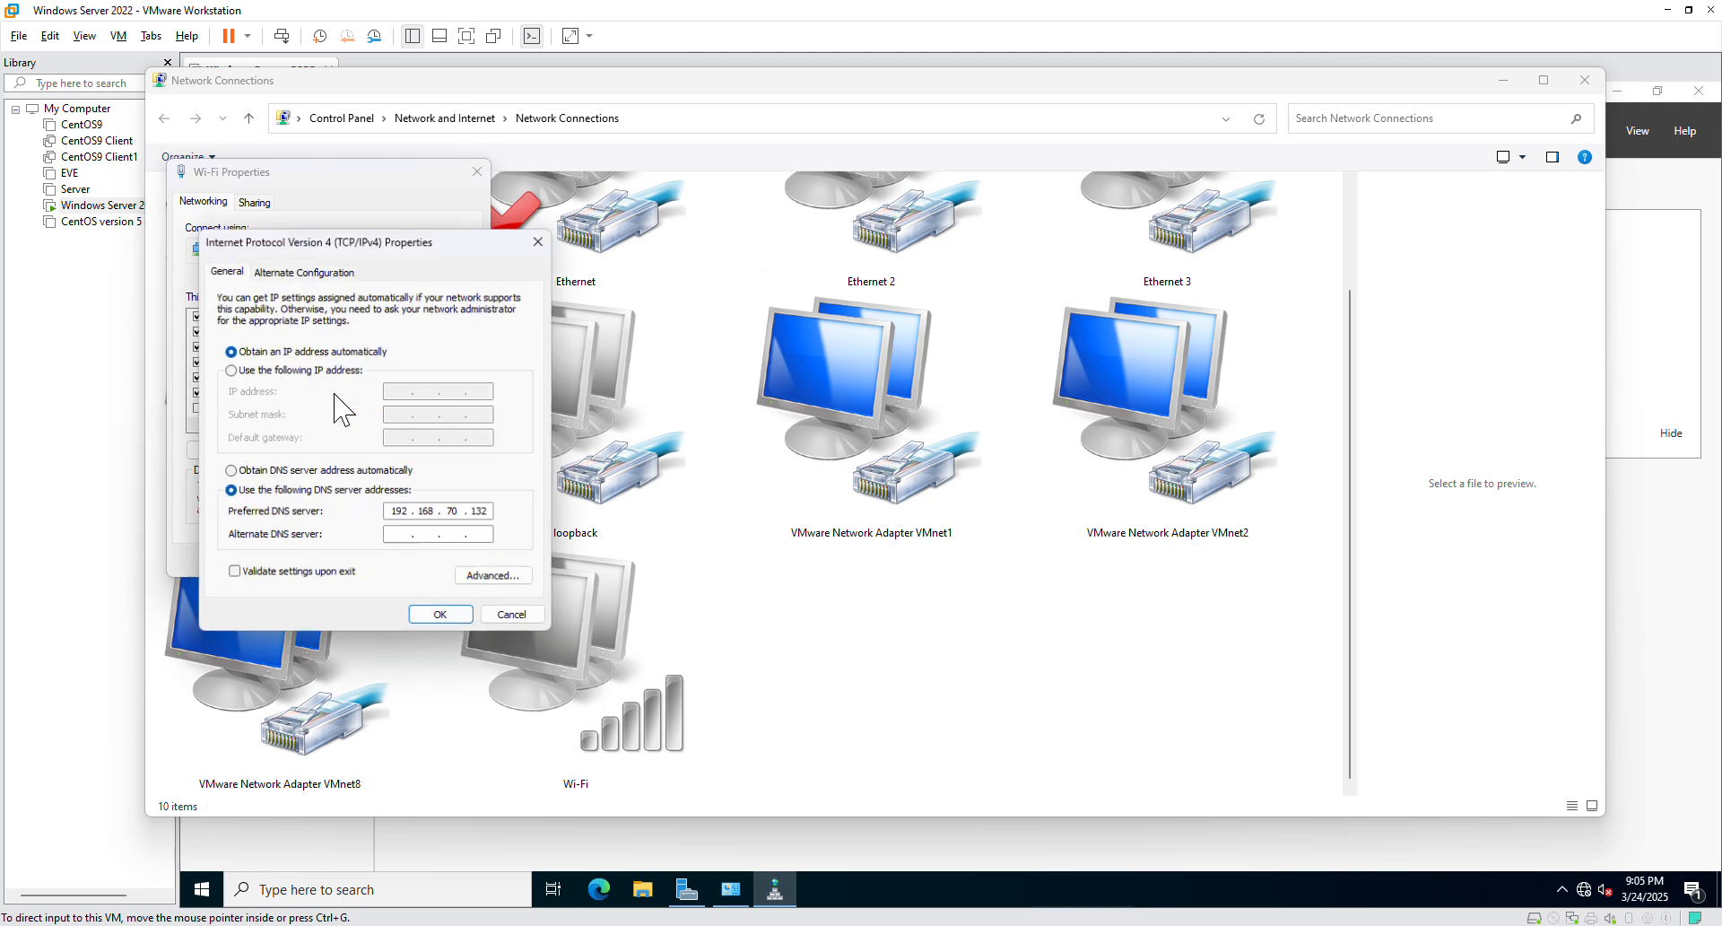
{"action": "left_click", "coordinate": [273, 472]}
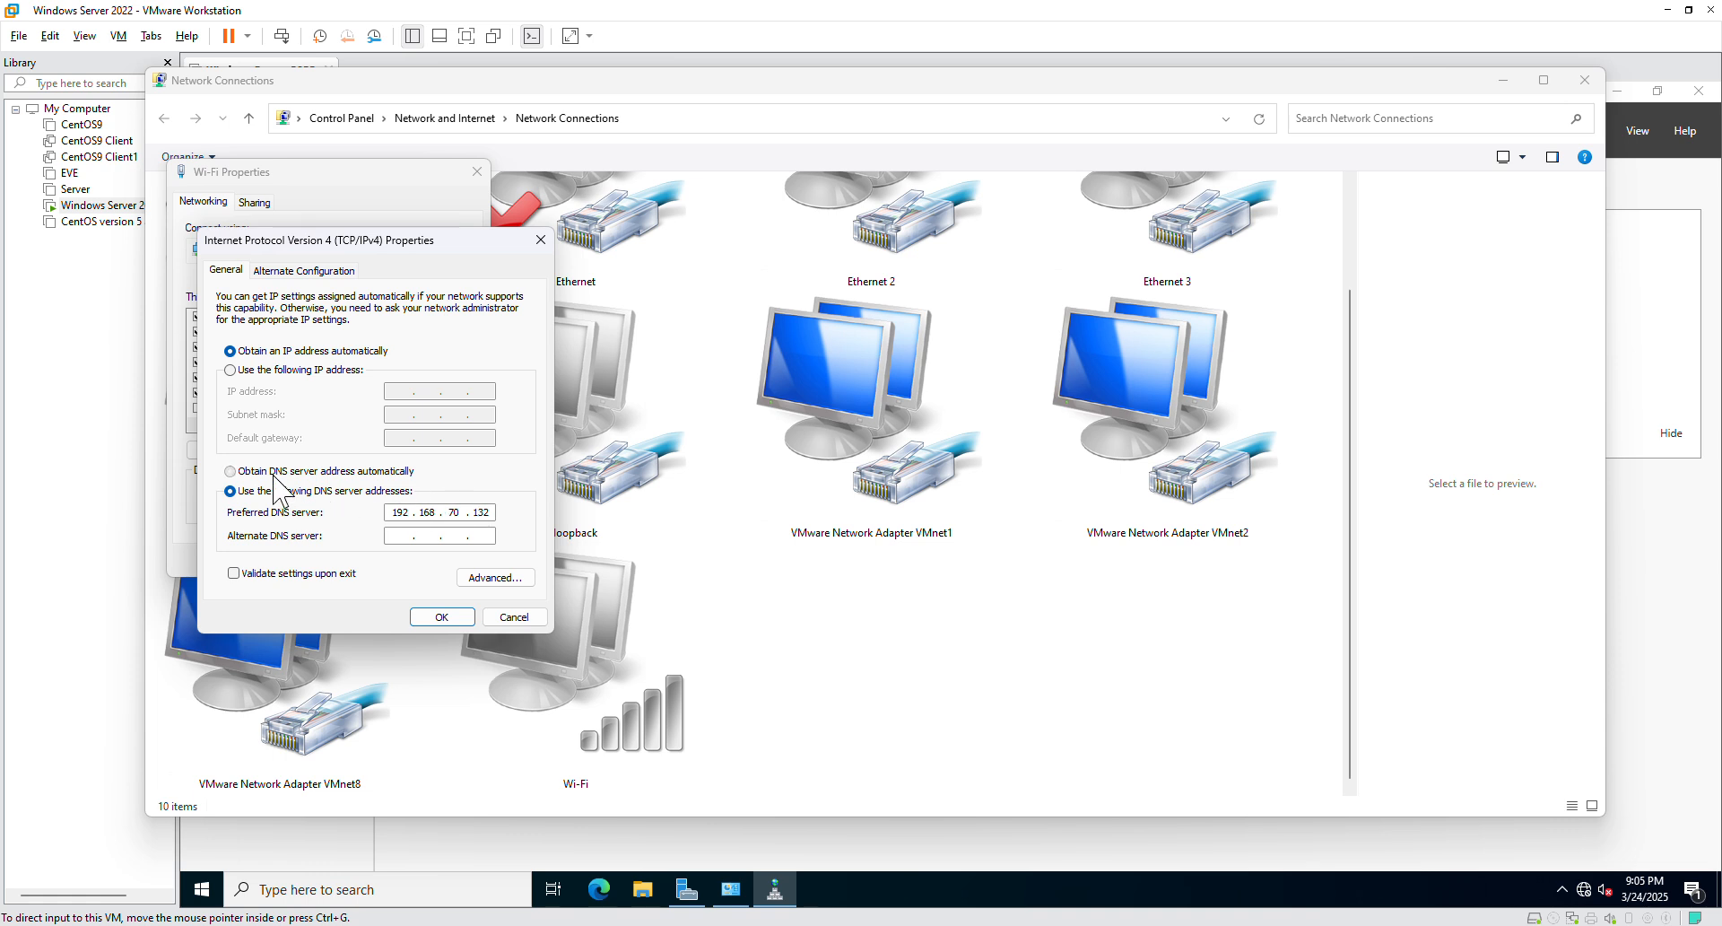
{"action": "left_click", "coordinate": [435, 619]}
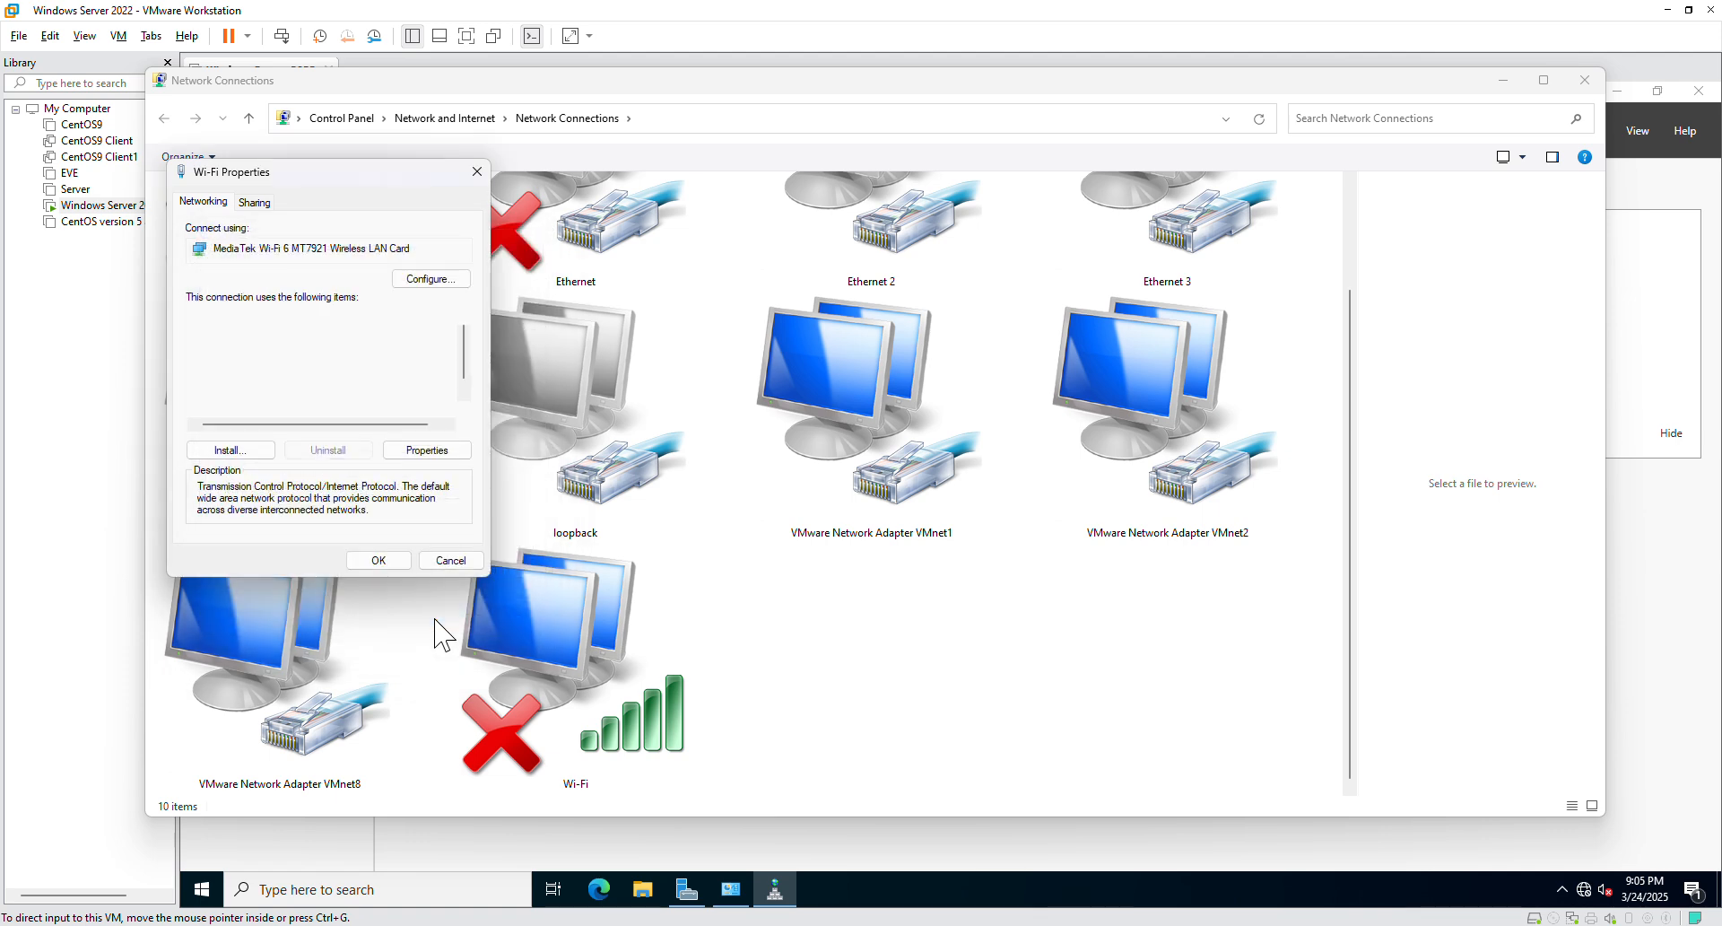
{"action": "left_click", "coordinate": [376, 559]}
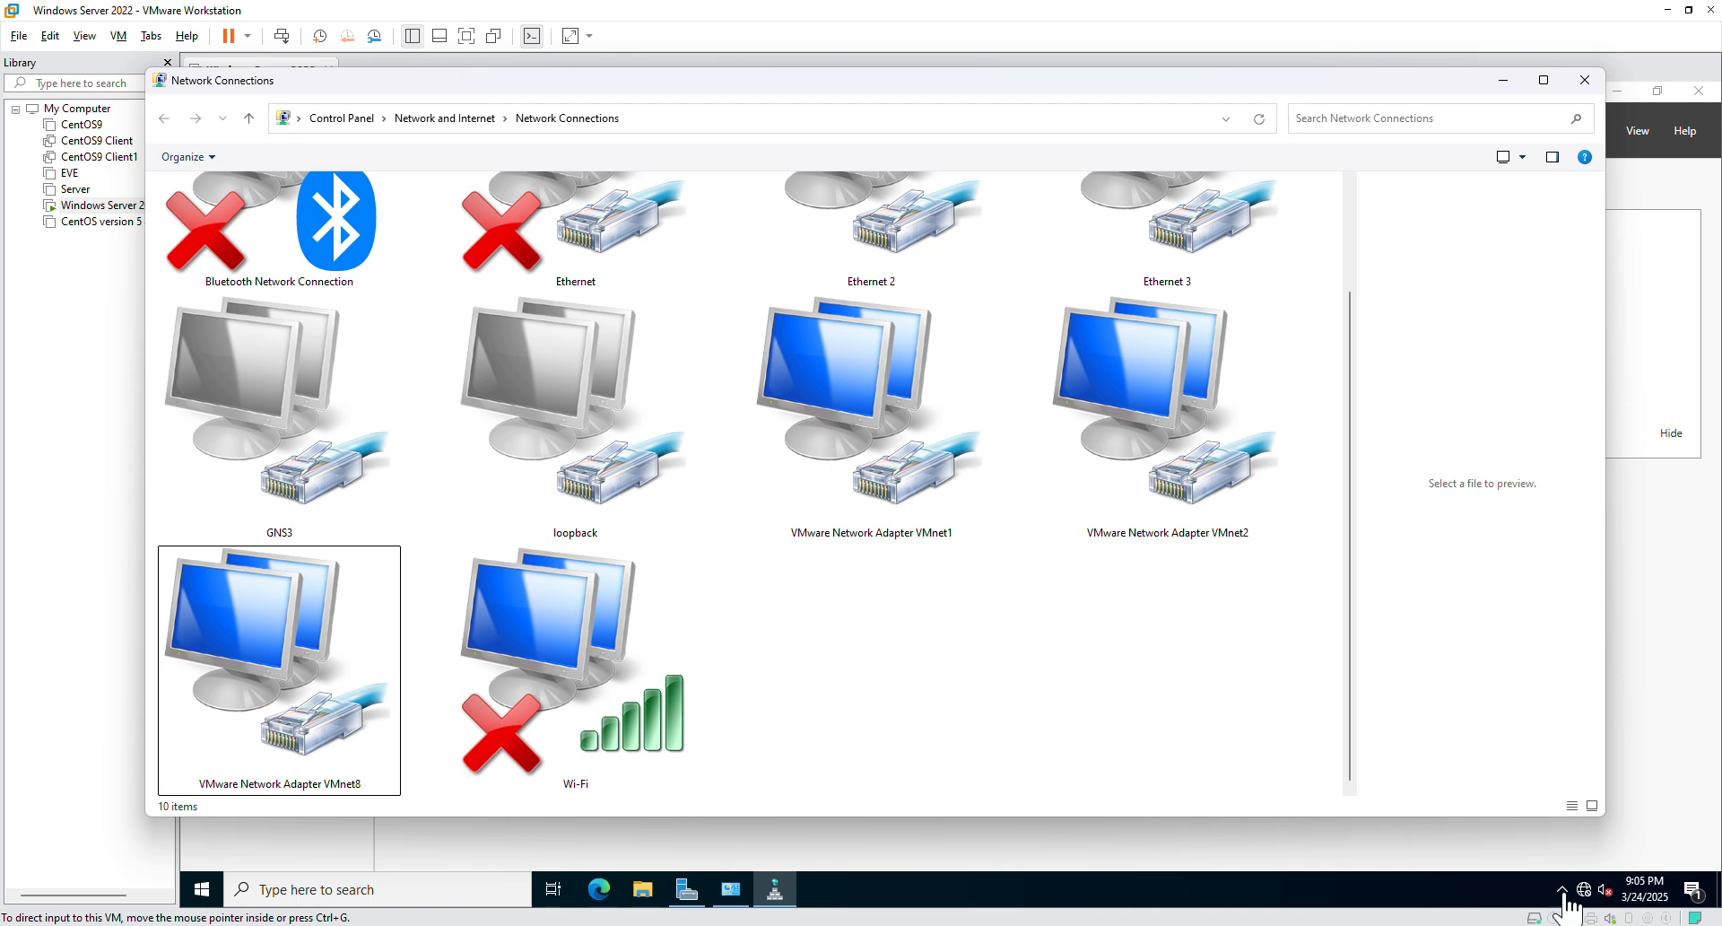
Disable and re-enable the host's Wi-Fi adapter in Network Connections.
{"action": "left_click", "coordinate": [1583, 924]}
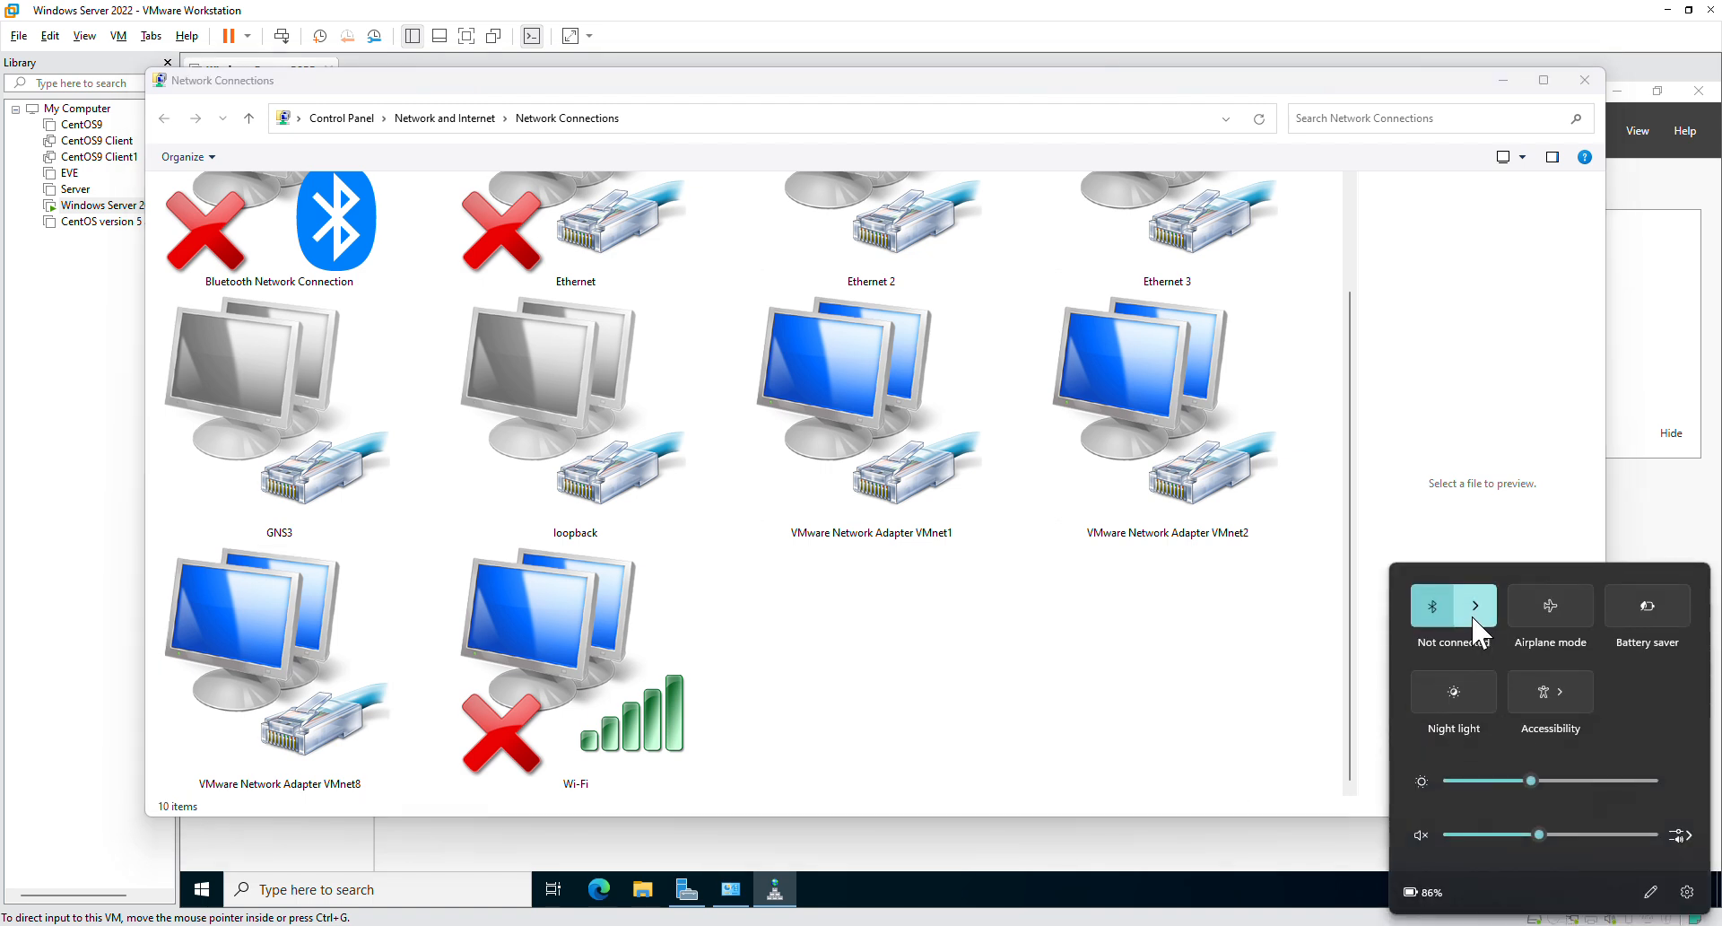
{"action": "right_click", "coordinate": [633, 647]}
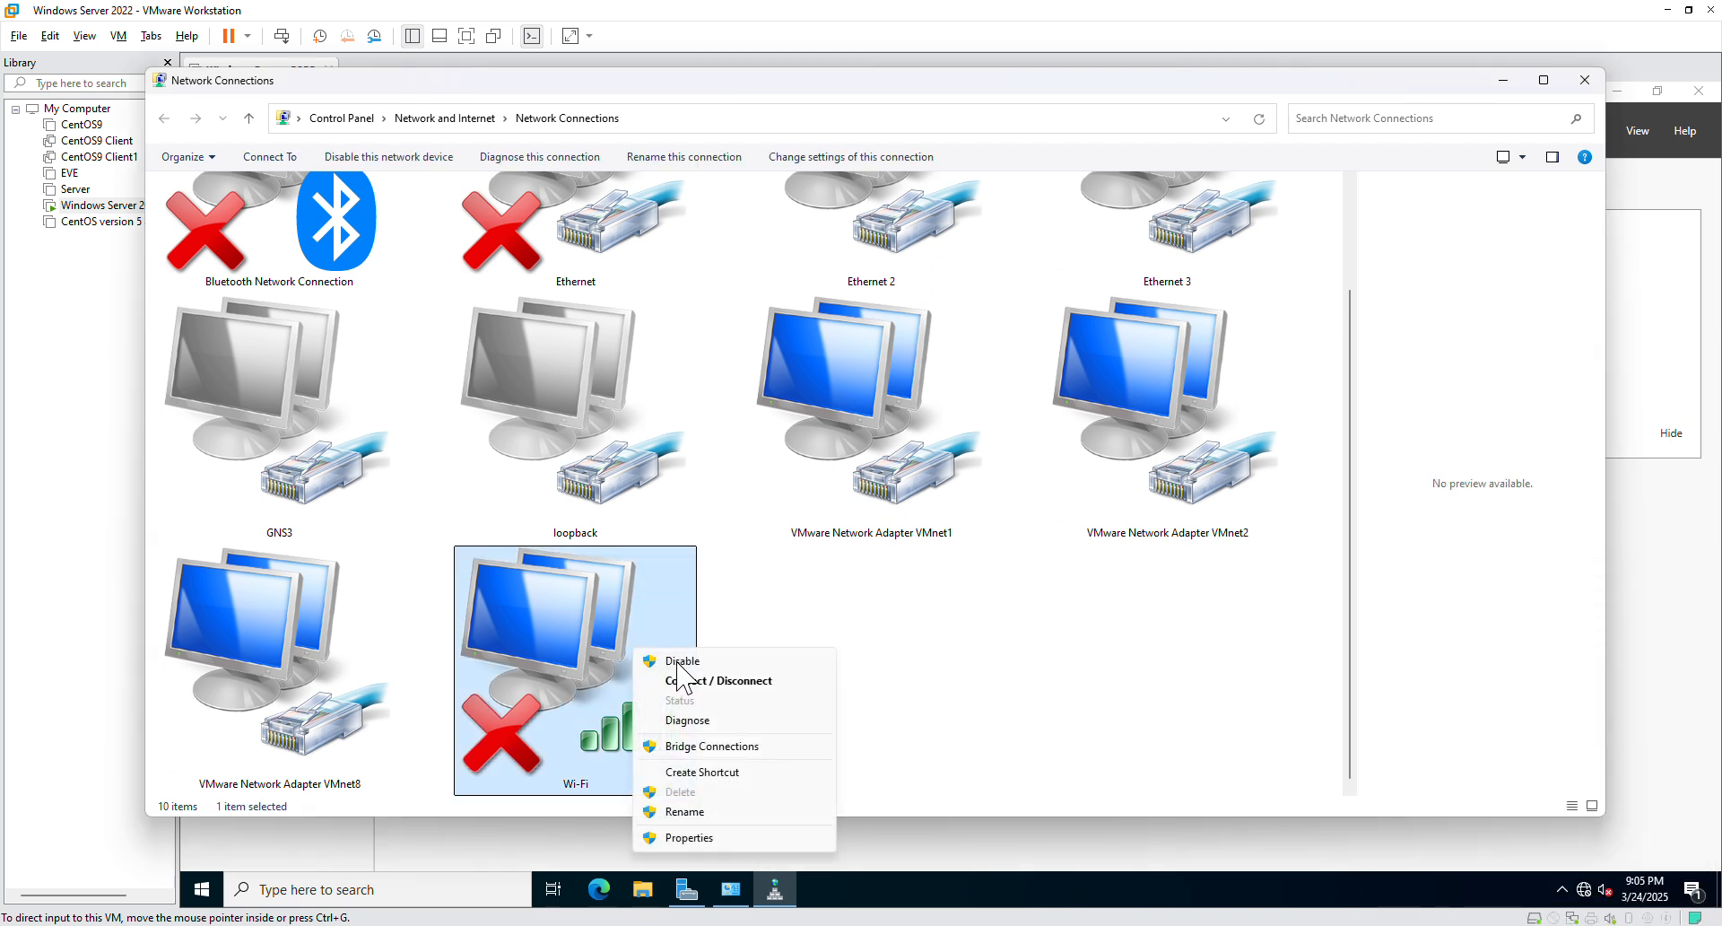
{"action": "left_click", "coordinate": [572, 644]}
{"action": "right_click", "coordinate": [572, 643]}
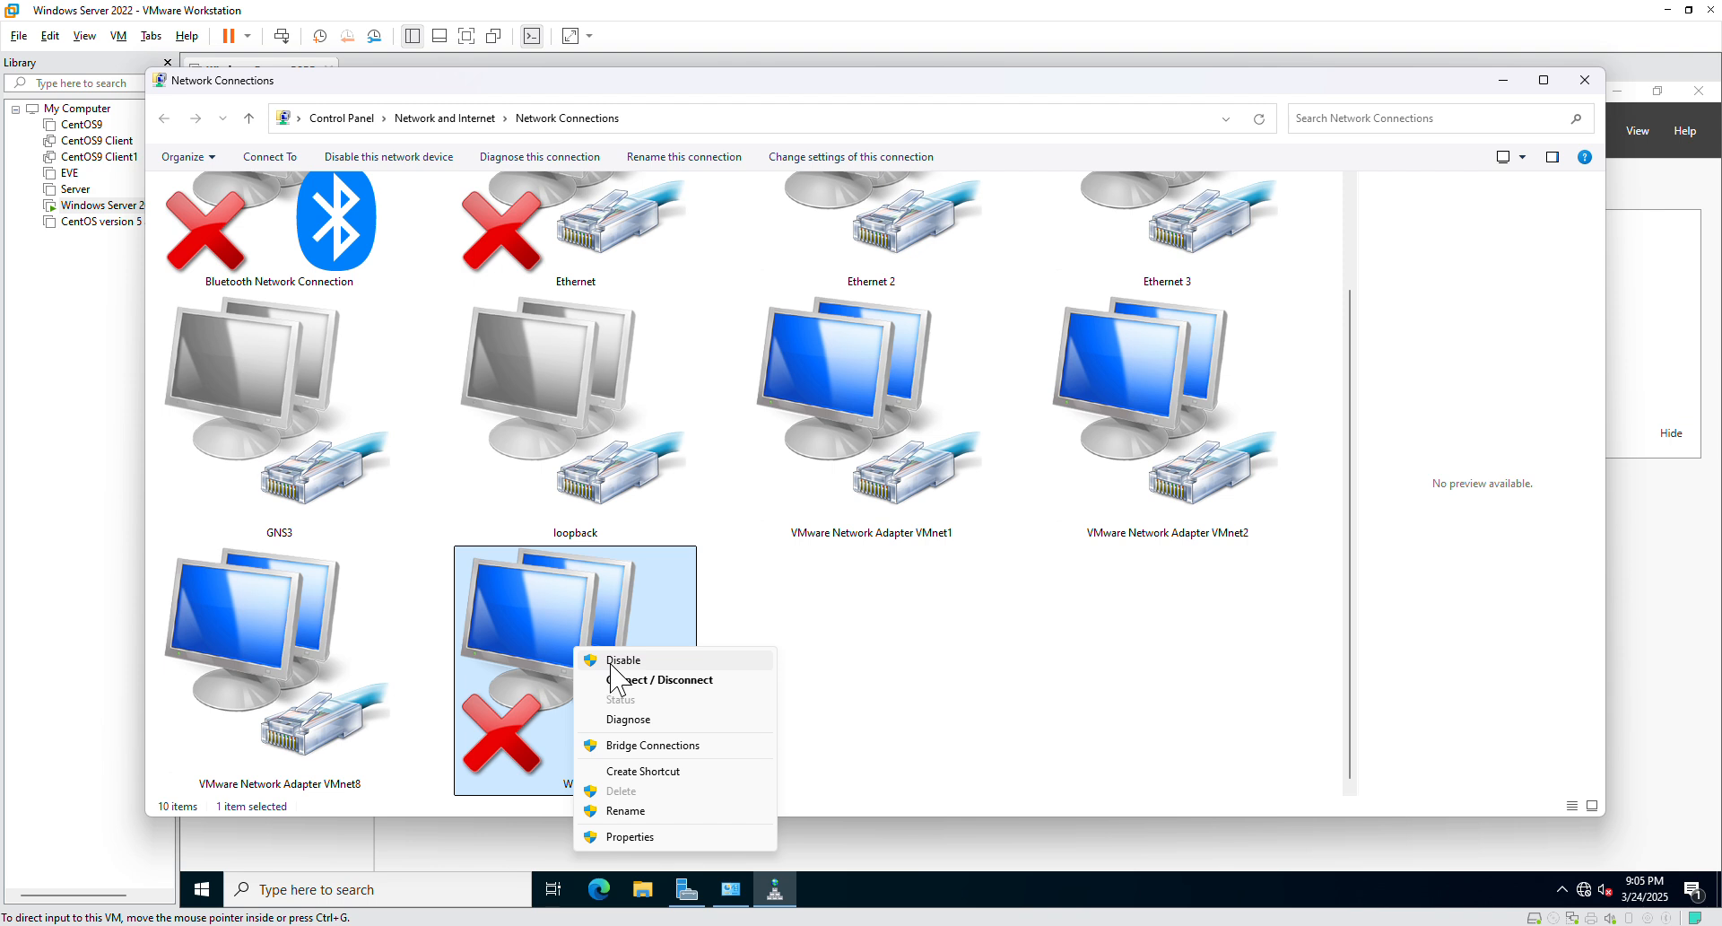
{"action": "left_click", "coordinate": [611, 661]}
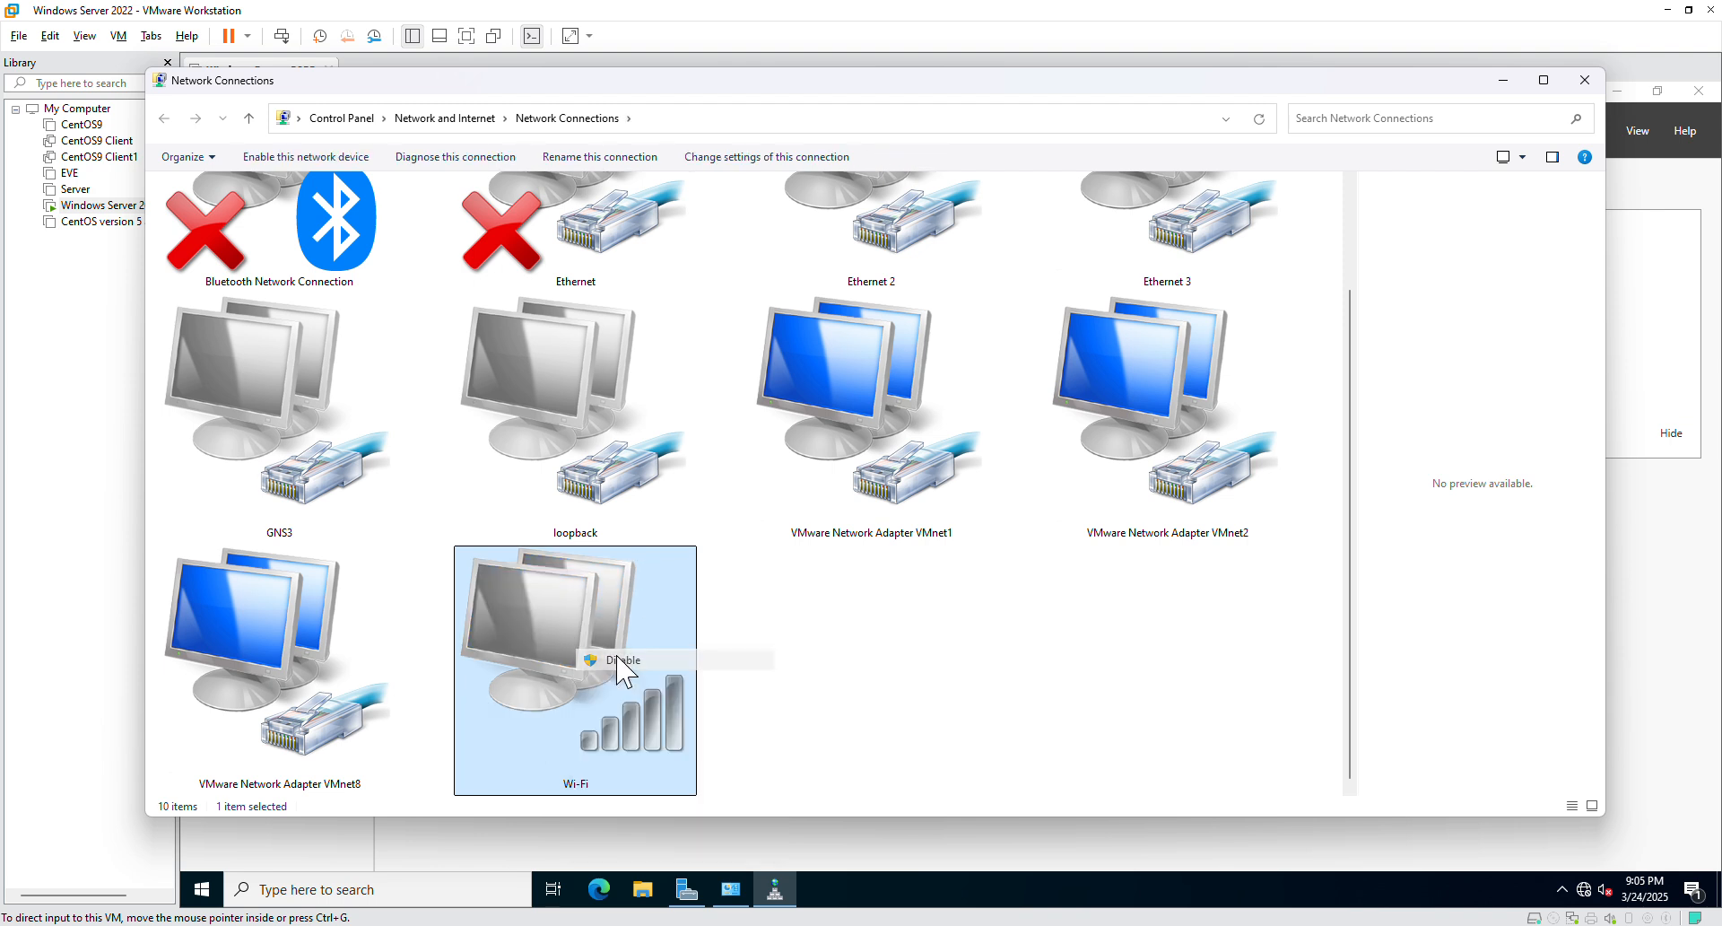
{"action": "right_click", "coordinate": [617, 655]}
{"action": "left_click", "coordinate": [628, 664]}
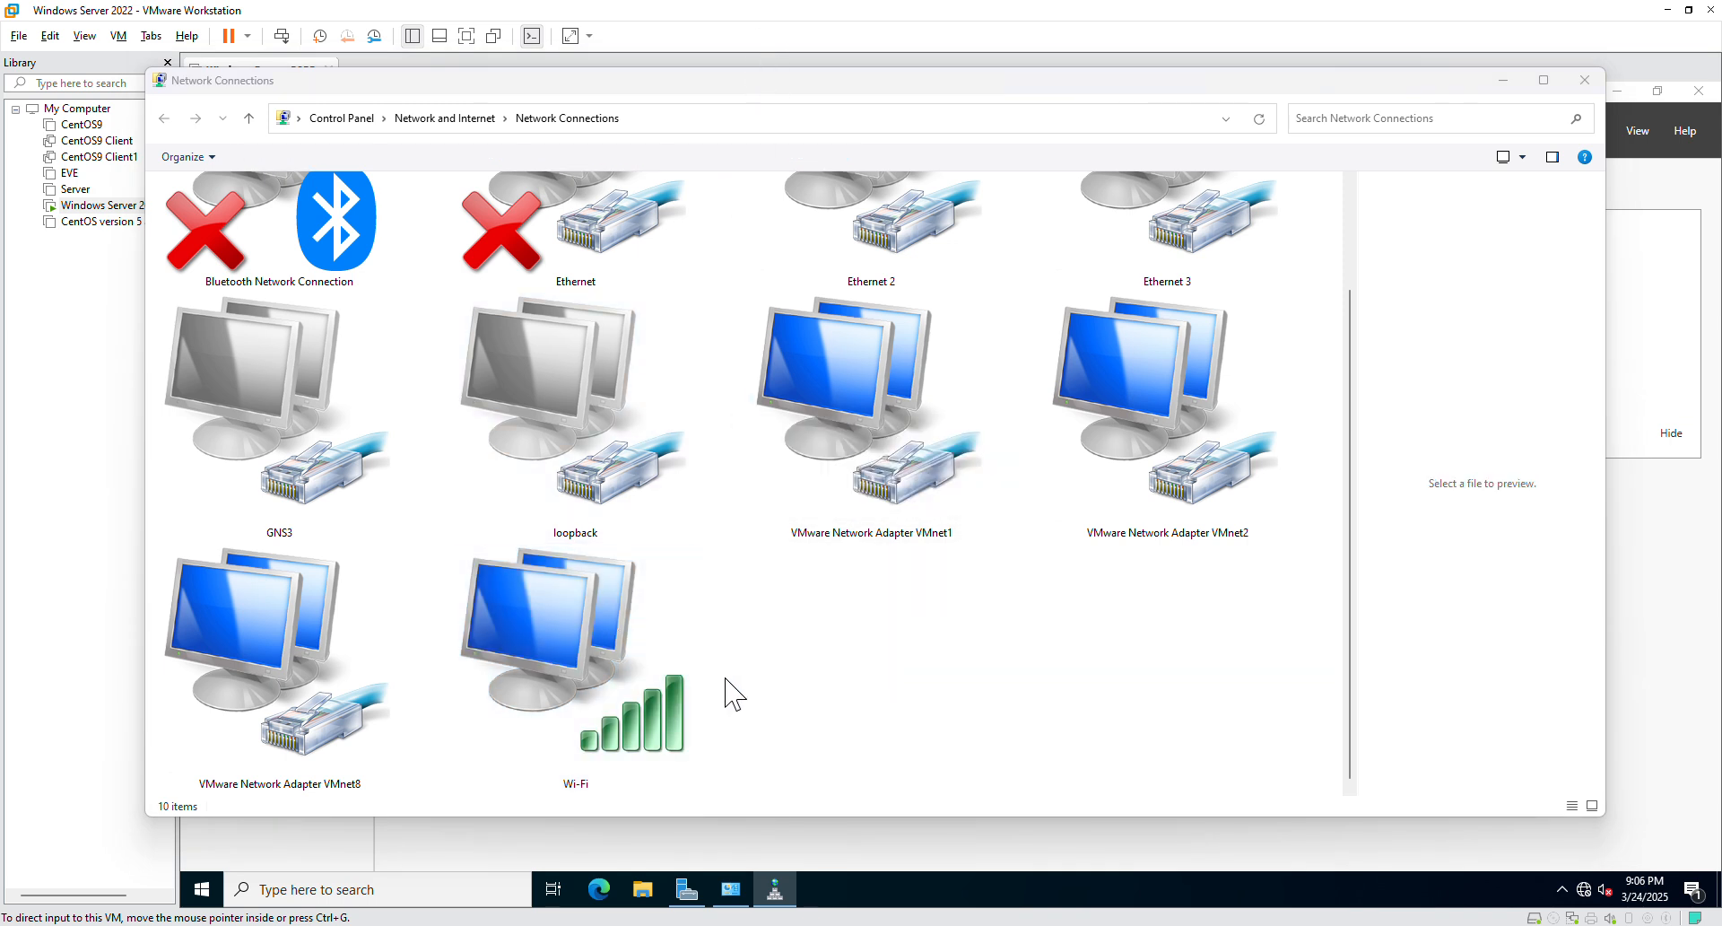
Open Command Prompt on the host computer, run ipconfig /all, and check the DNS server listed for the Wi-Fi adapter.
{"action": "key", "text": "super"}
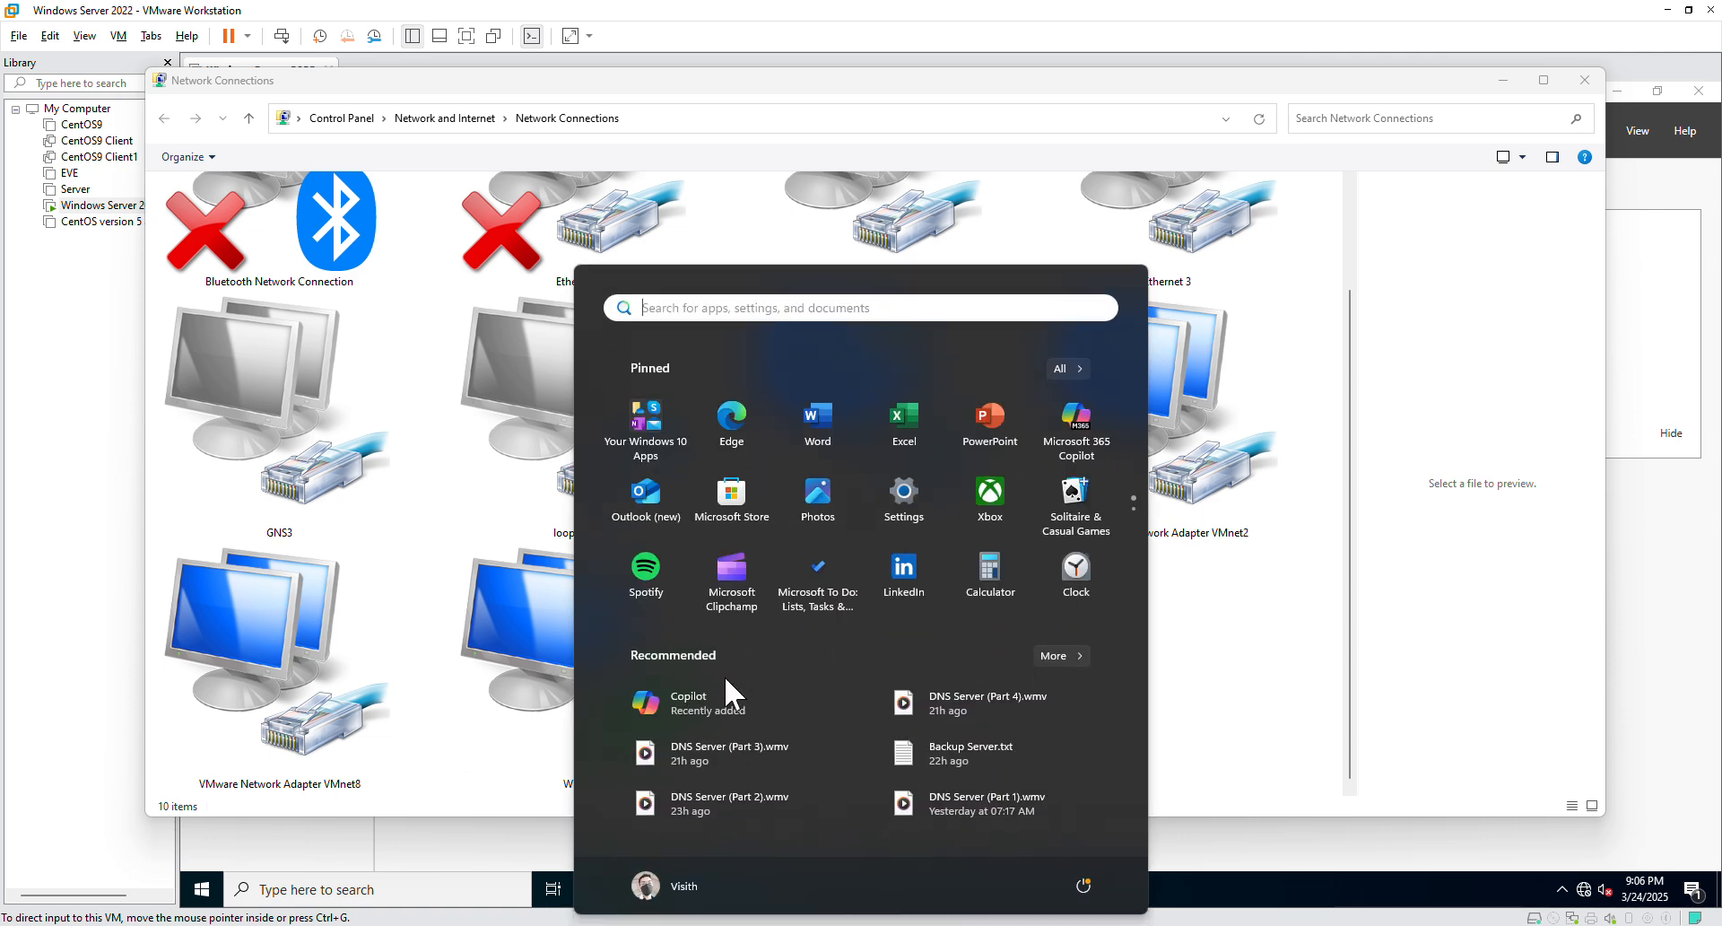
{"action": "type", "text": "cm"}
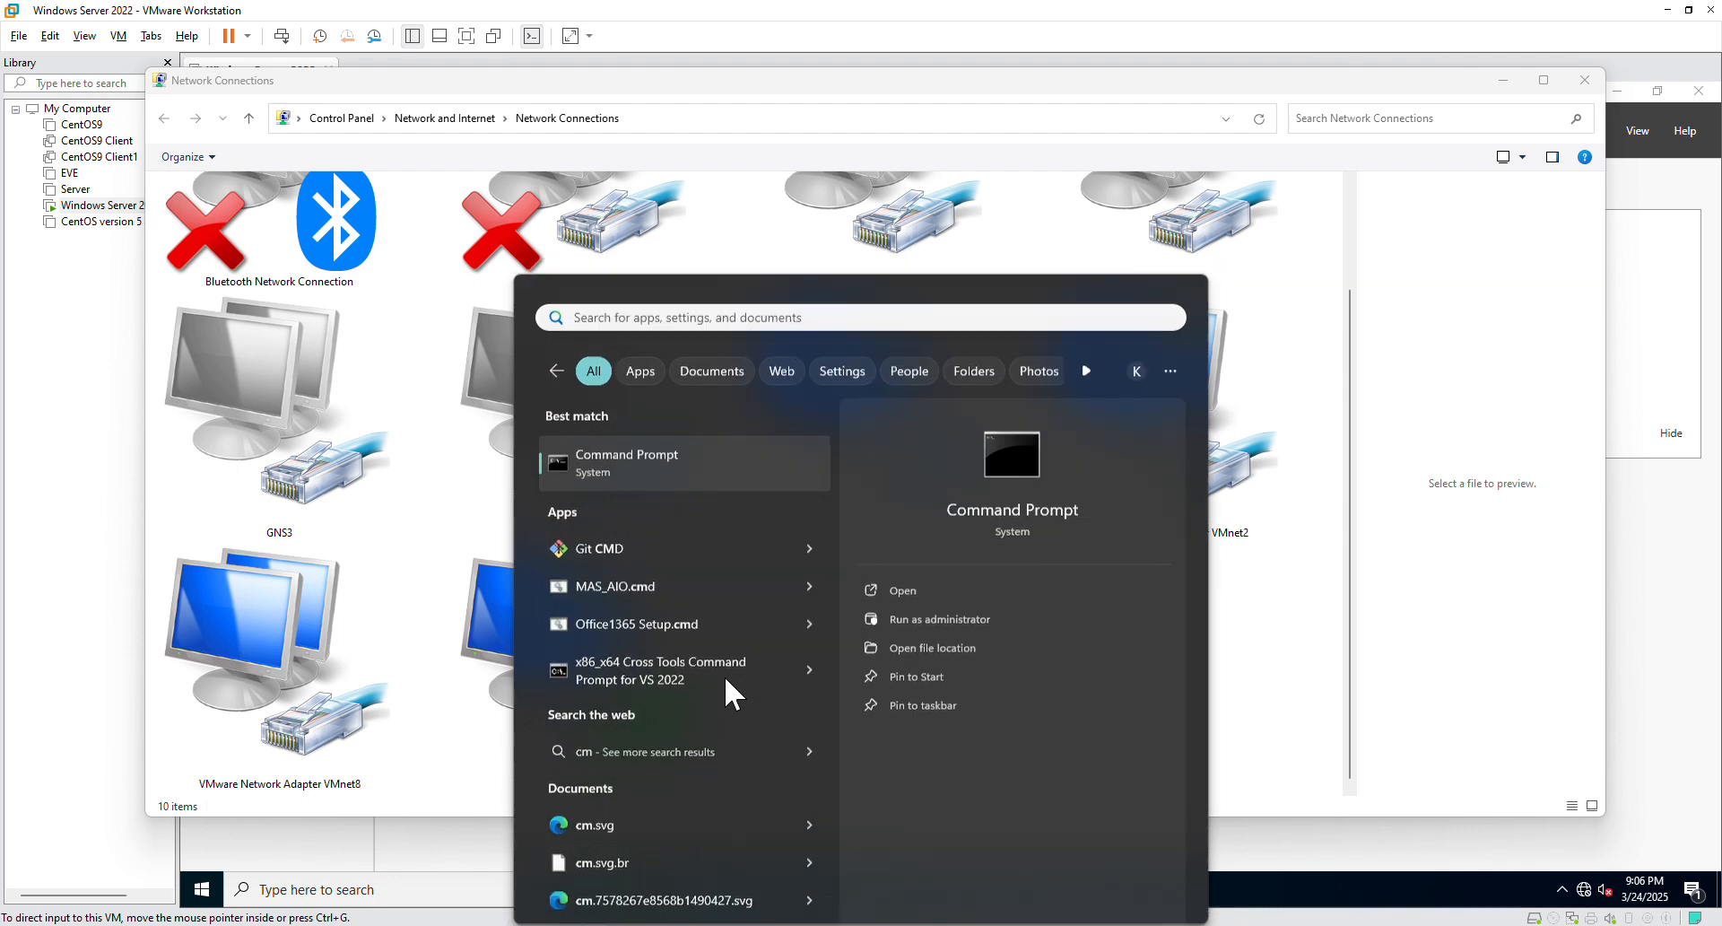
{"action": "key", "text": "Return"}
{"action": "scroll", "coordinate": [416, 203], "scroll_direction": "up", "scroll_amount": 4, "text": "ctrl"}
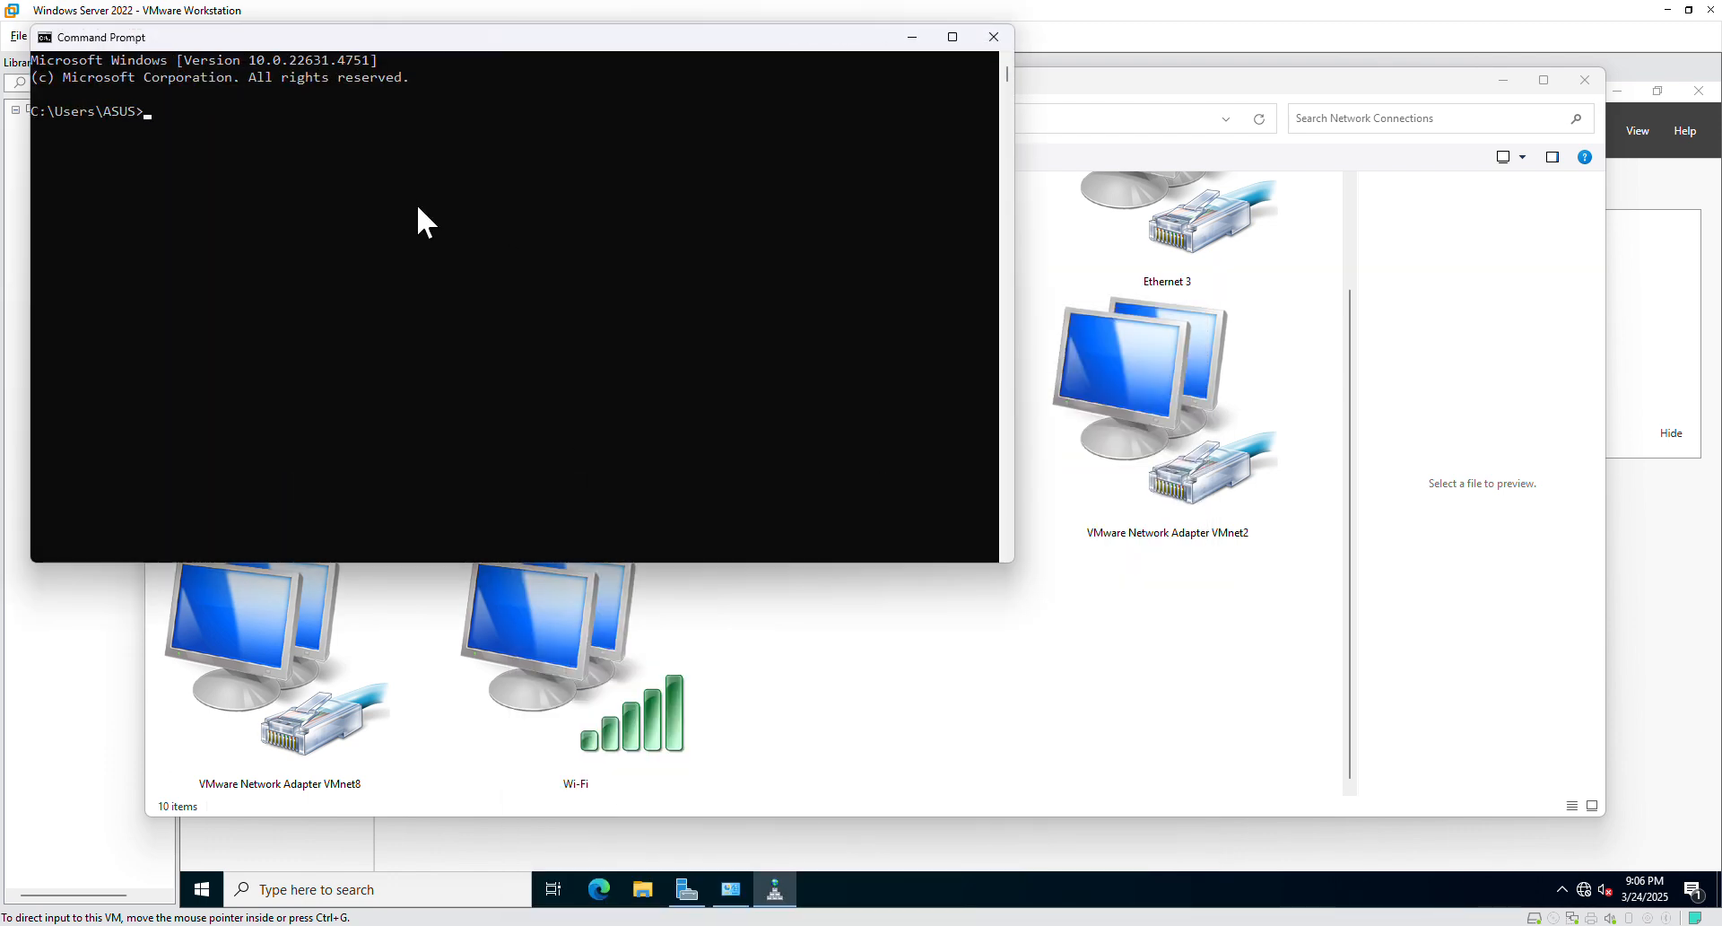
{"action": "type", "text": "ipcon"}
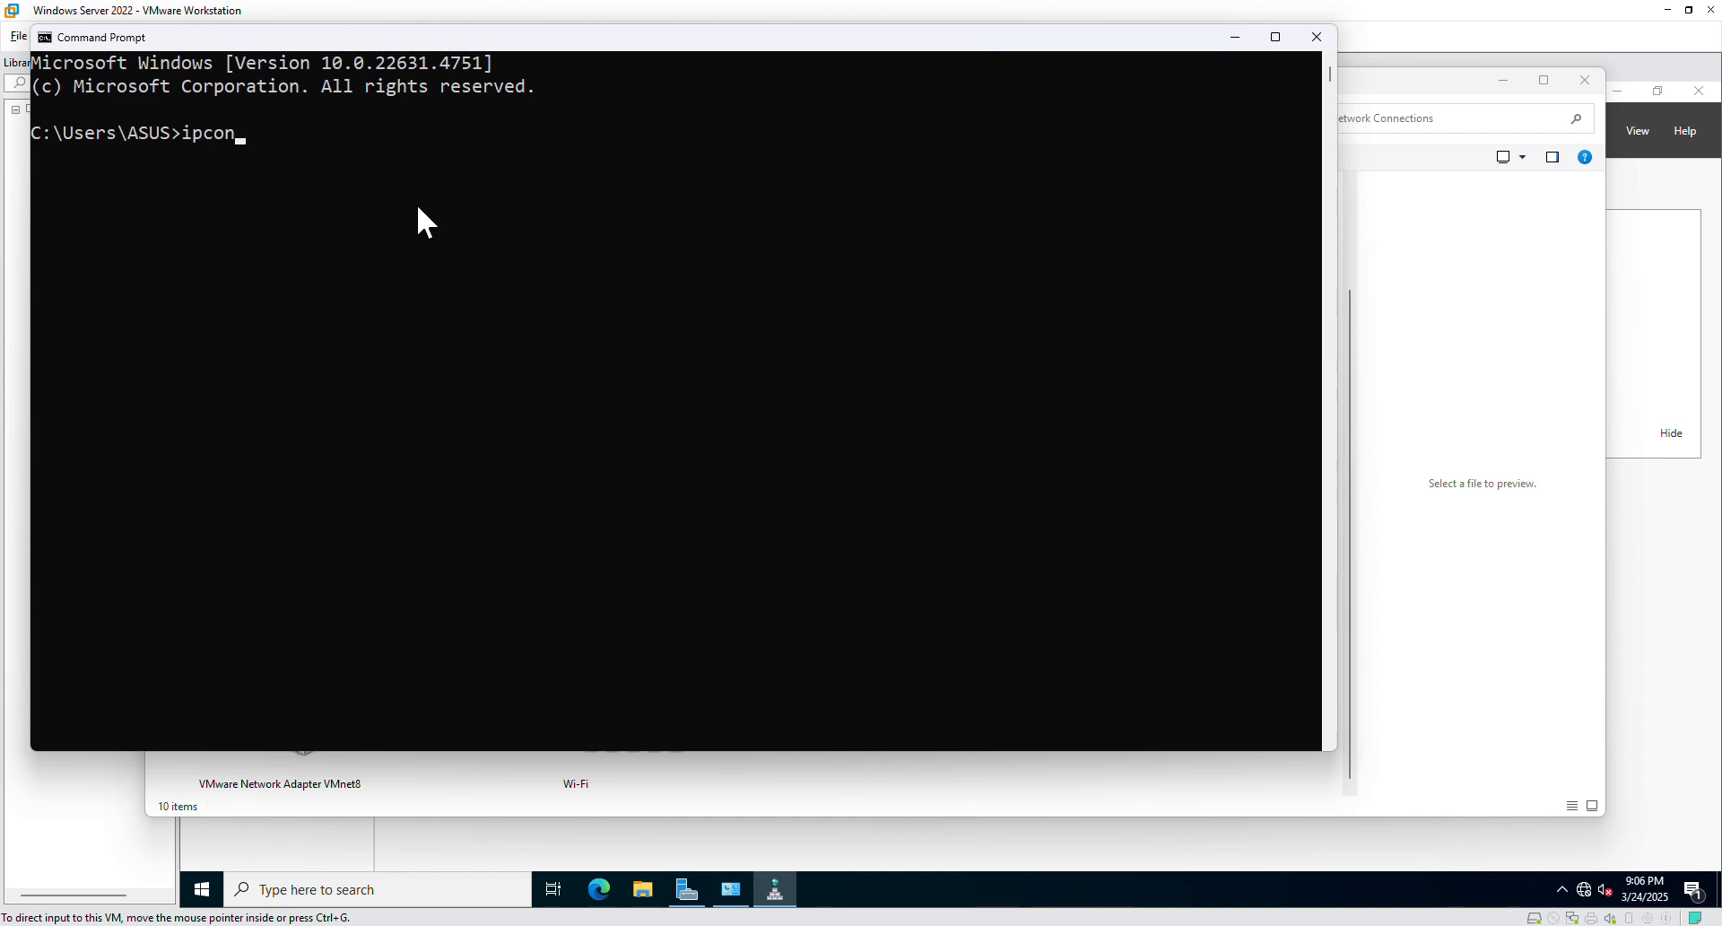
{"action": "type", "text": "fig /all"}
{"action": "key", "text": "Return"}
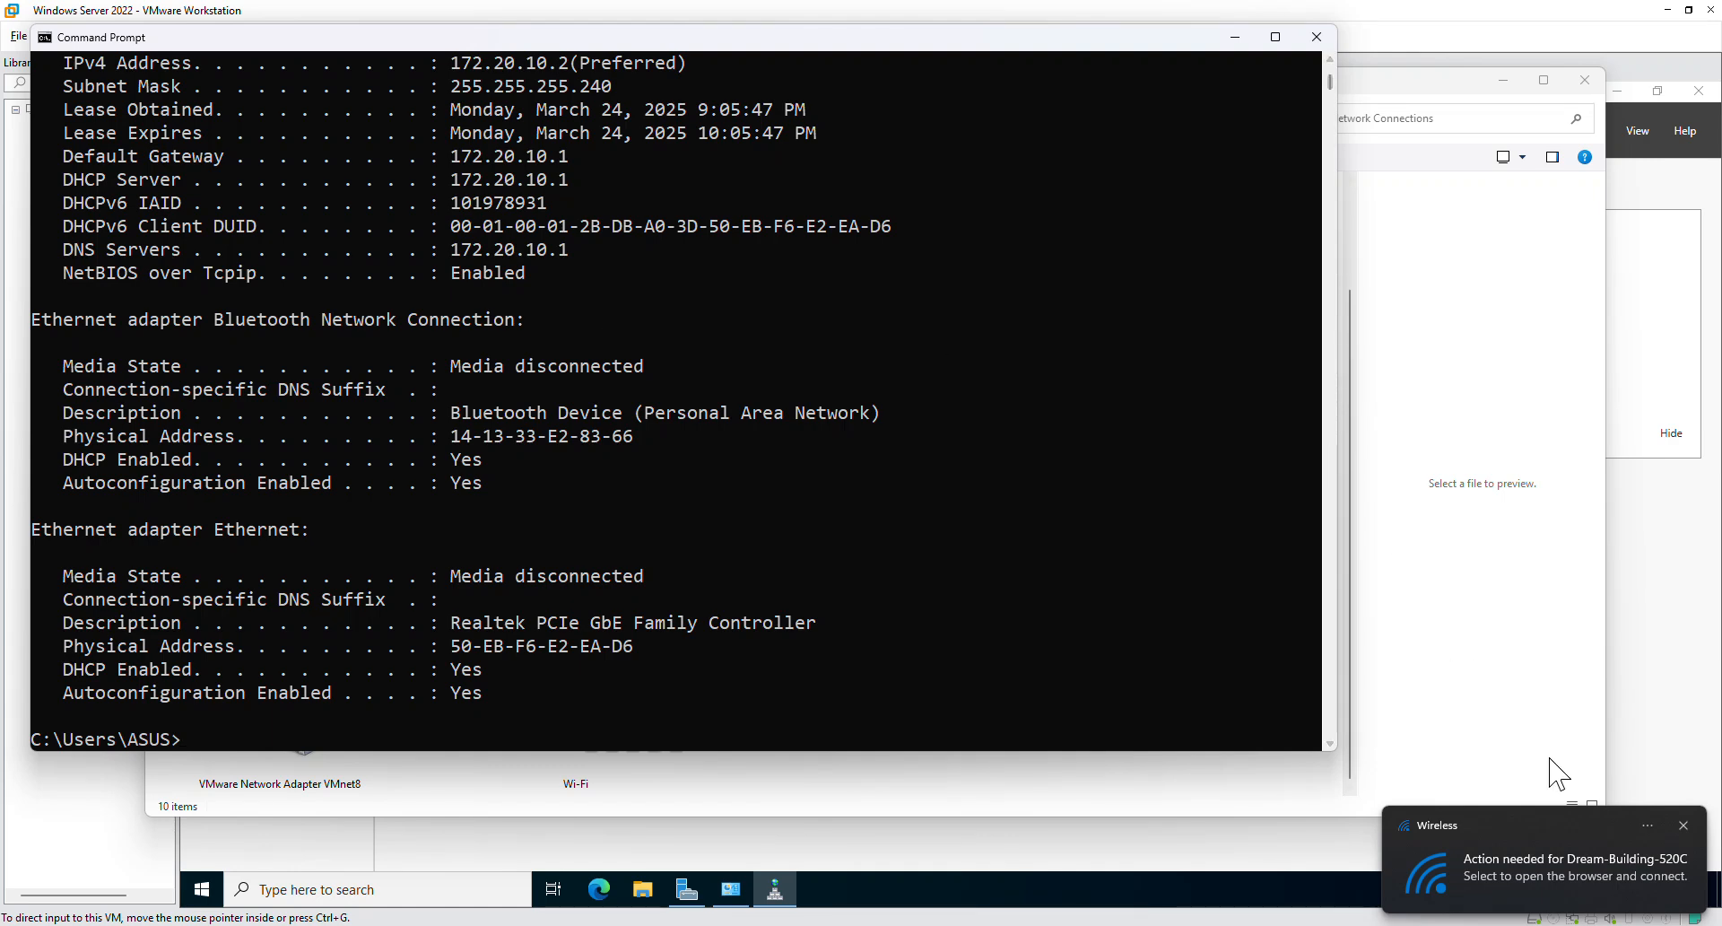
{"action": "left_click", "coordinate": [1683, 824]}
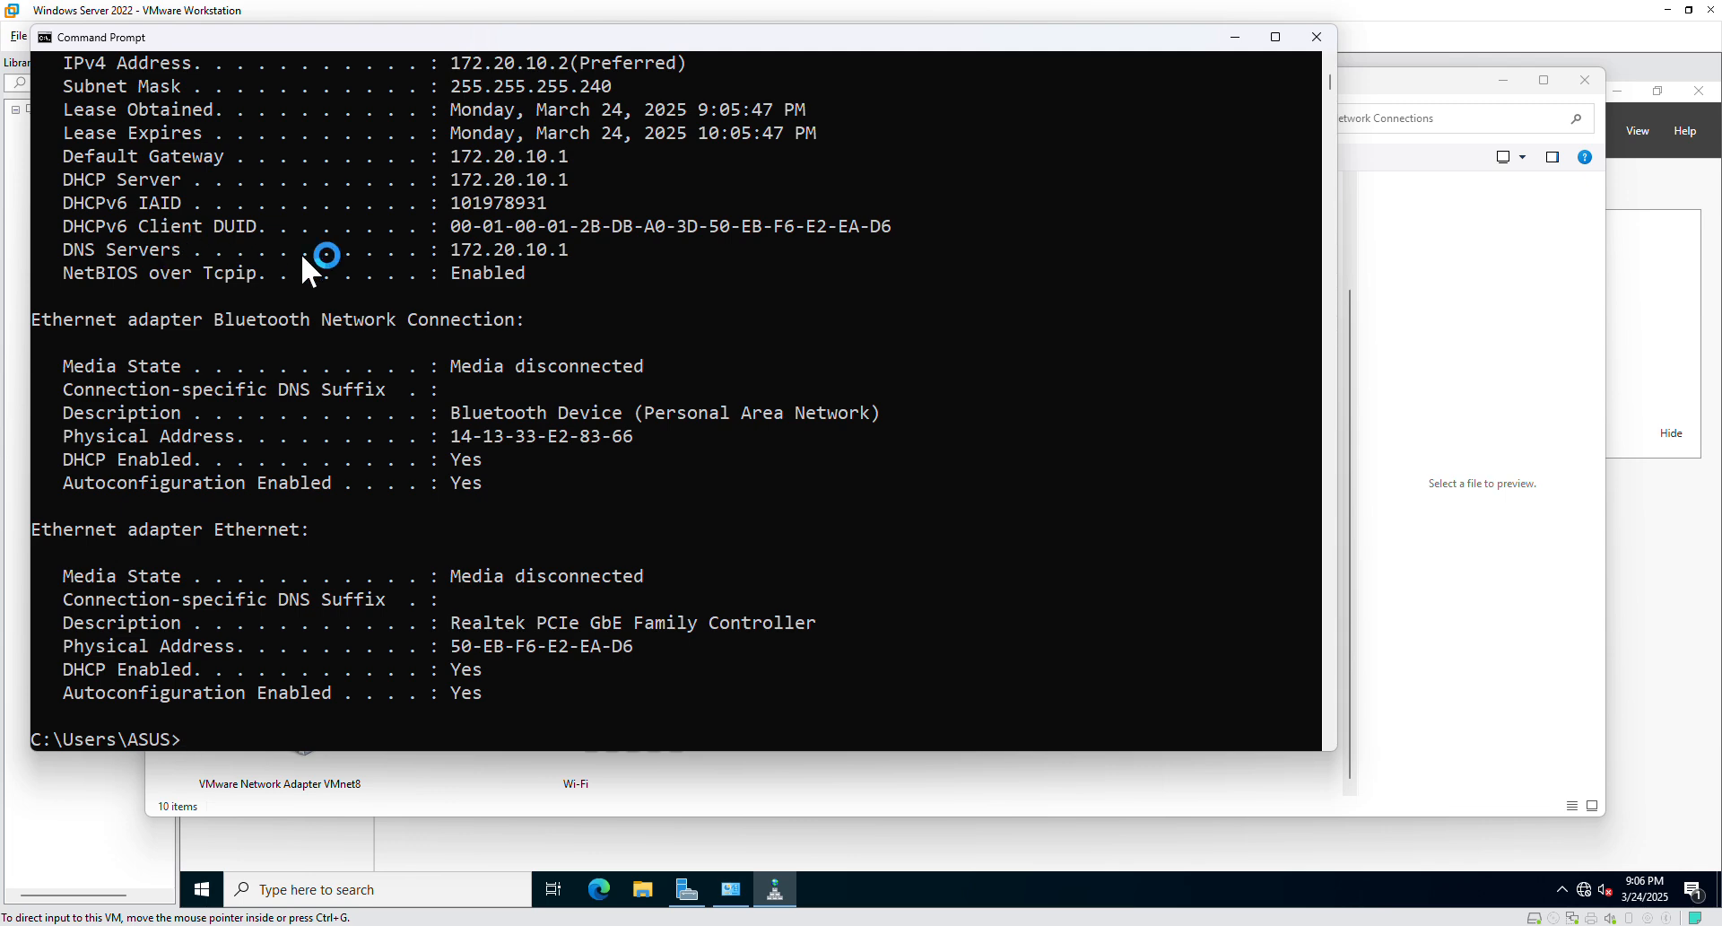
{"action": "left_click_drag", "start_coordinate": [452, 250], "coordinate": [475, 257]}
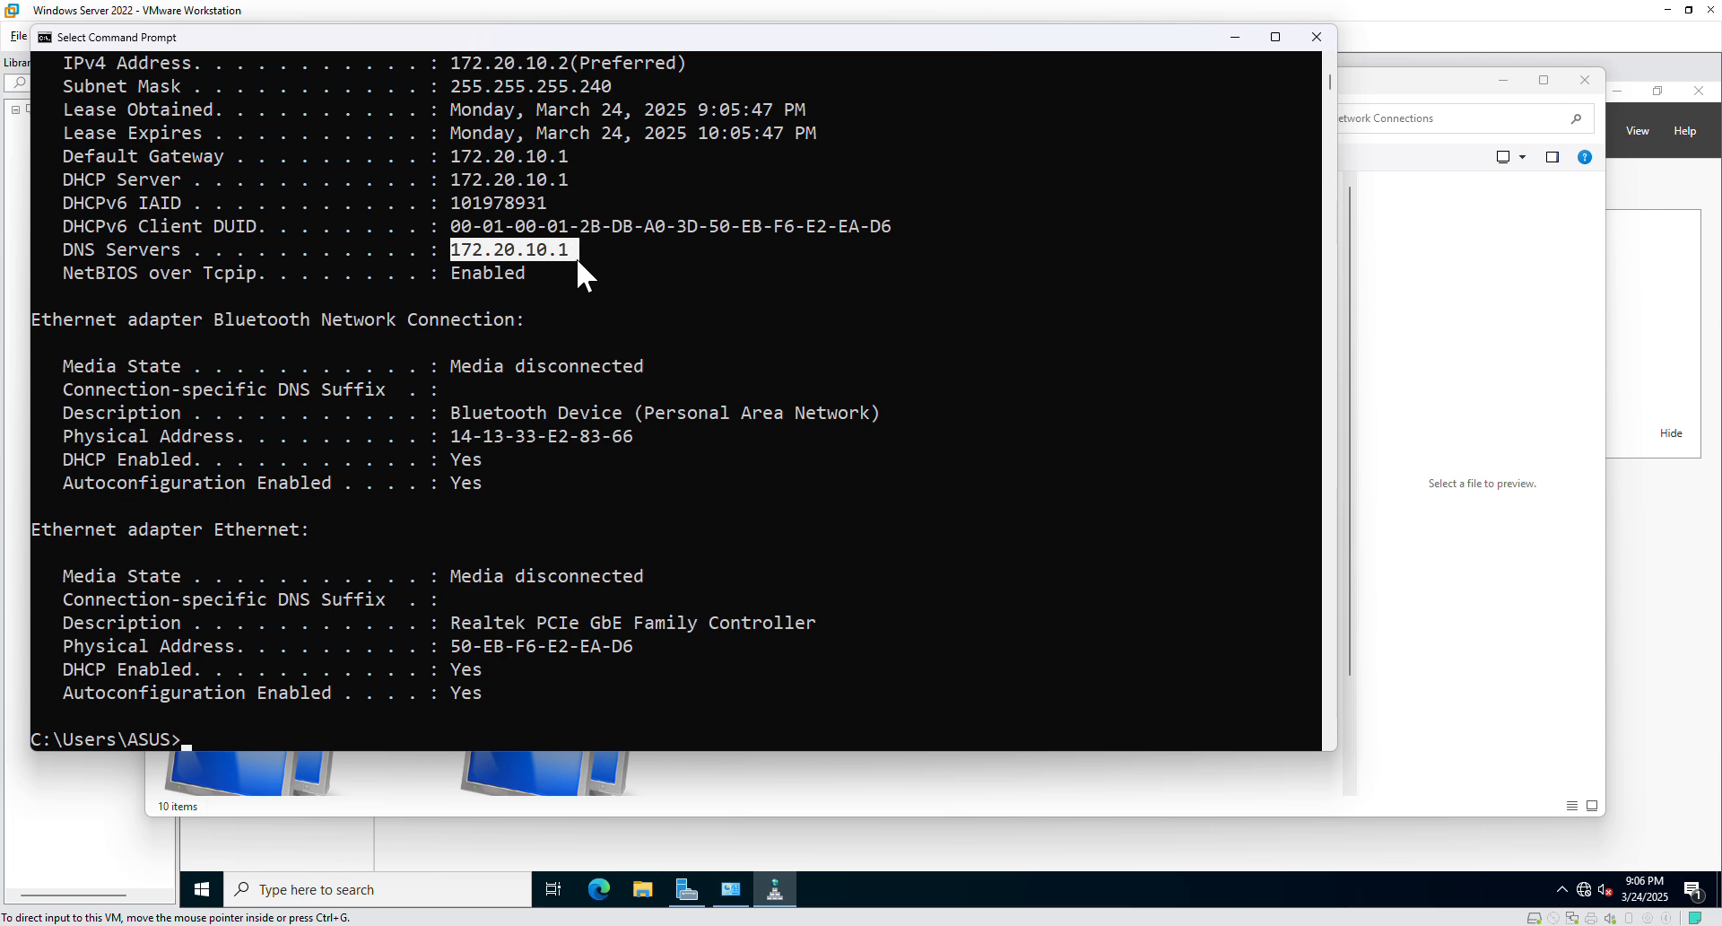
{"action": "scroll", "coordinate": [578, 352], "scroll_direction": "down", "scroll_amount": 15}
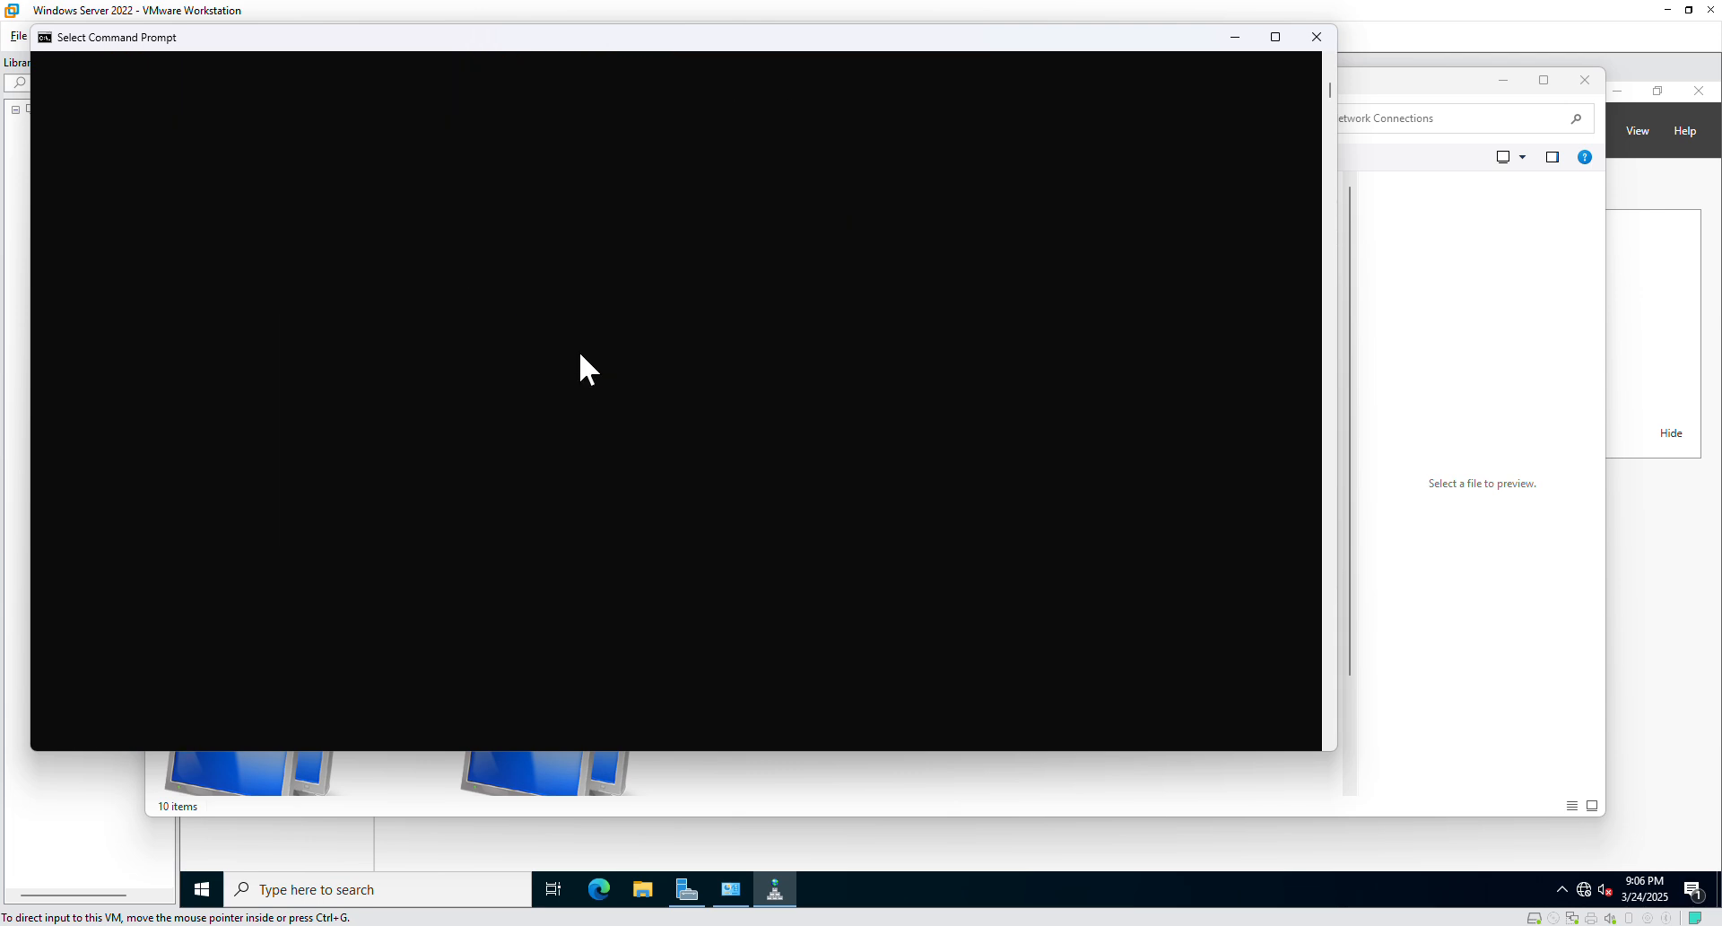
{"action": "scroll", "coordinate": [581, 354], "scroll_direction": "up", "scroll_amount": 10}
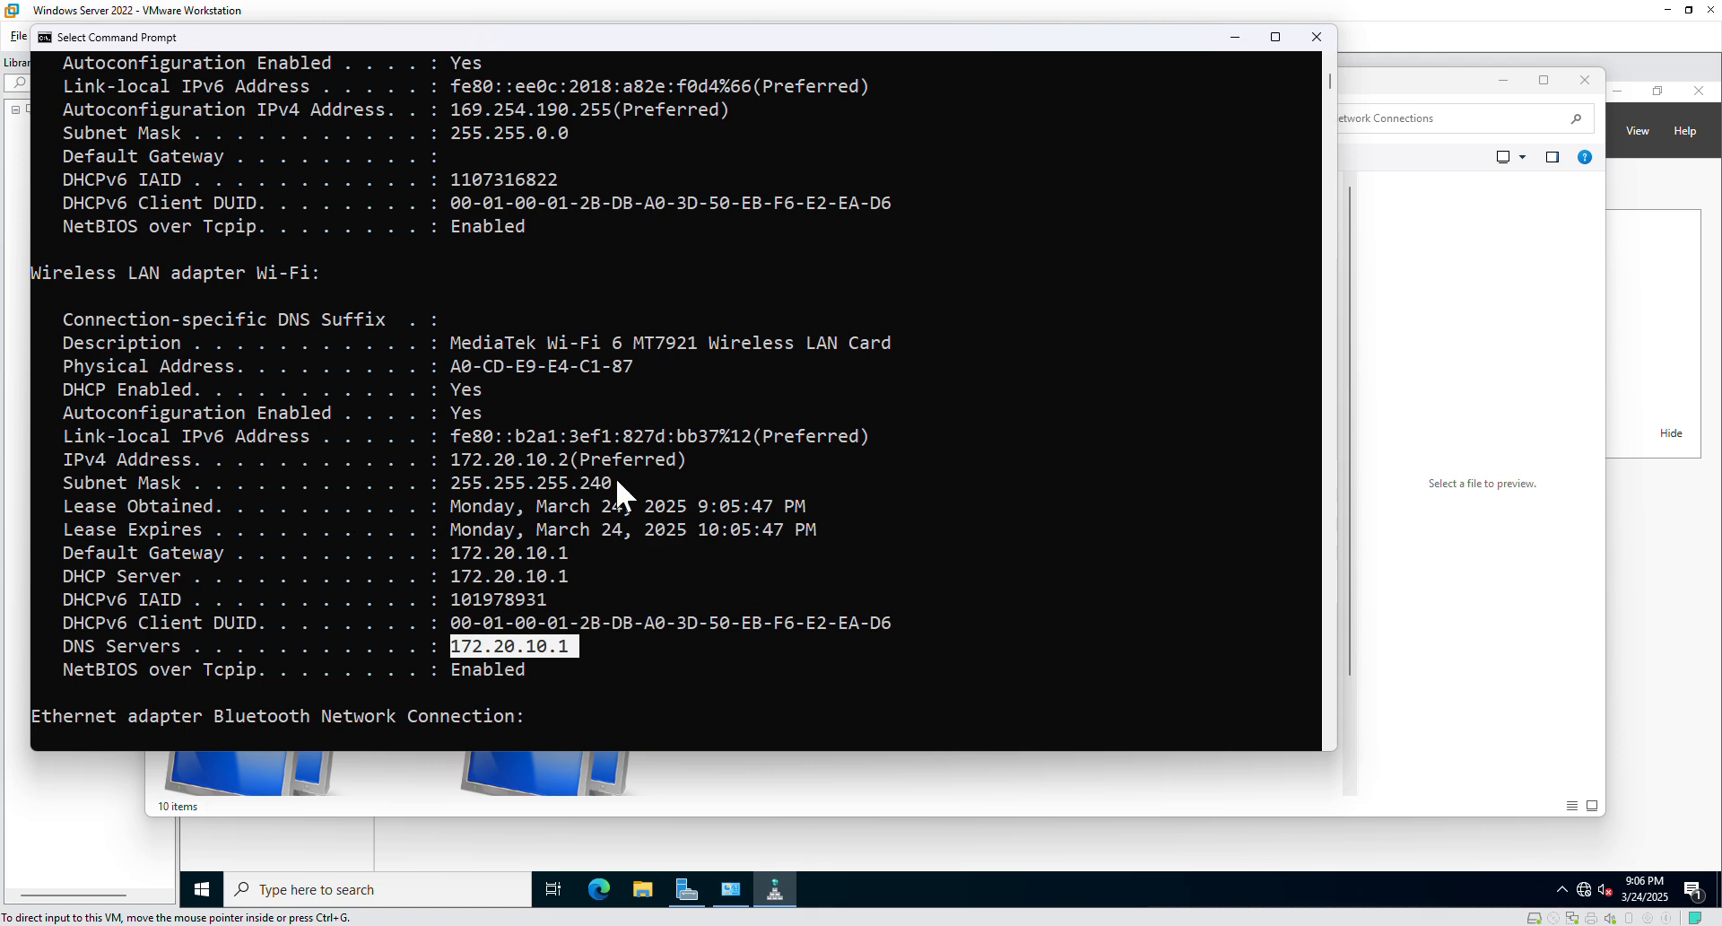
{"action": "scroll", "coordinate": [529, 569], "scroll_direction": "down", "scroll_amount": 12}
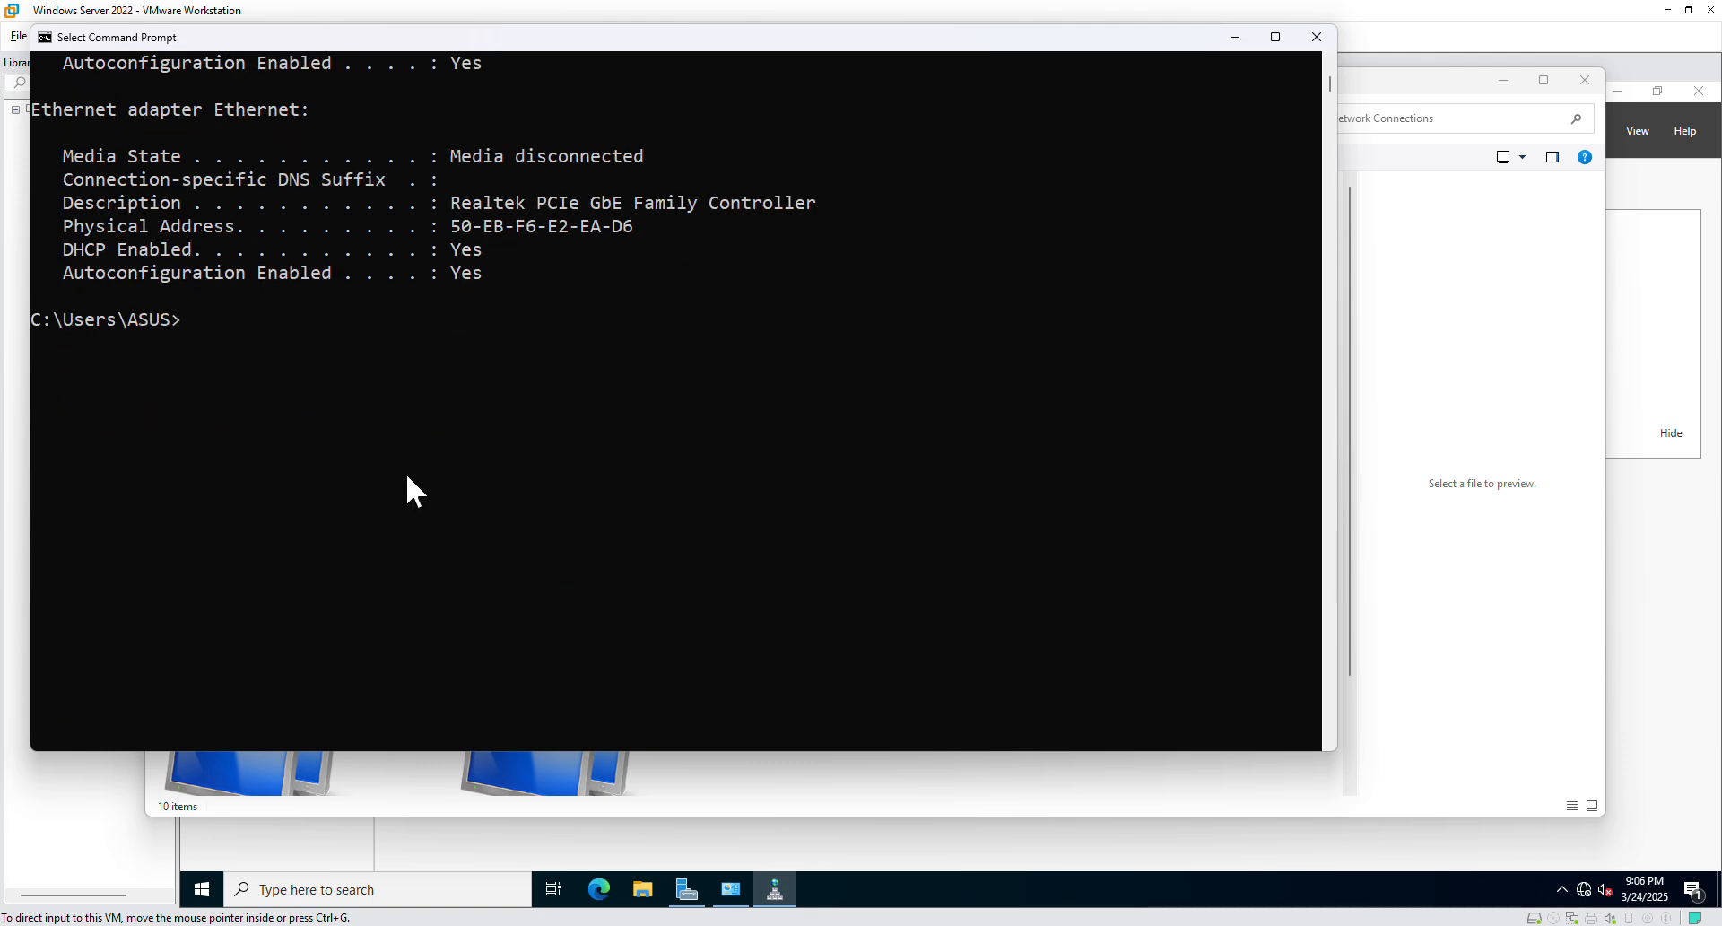
{"action": "type", "text": "ns loup"}
{"action": "key", "text": "BackSpace"}
{"action": "key", "text": "BackSpace"}
{"action": "key", "text": "BackSpace"}
{"action": "type", "text": "ookup "}
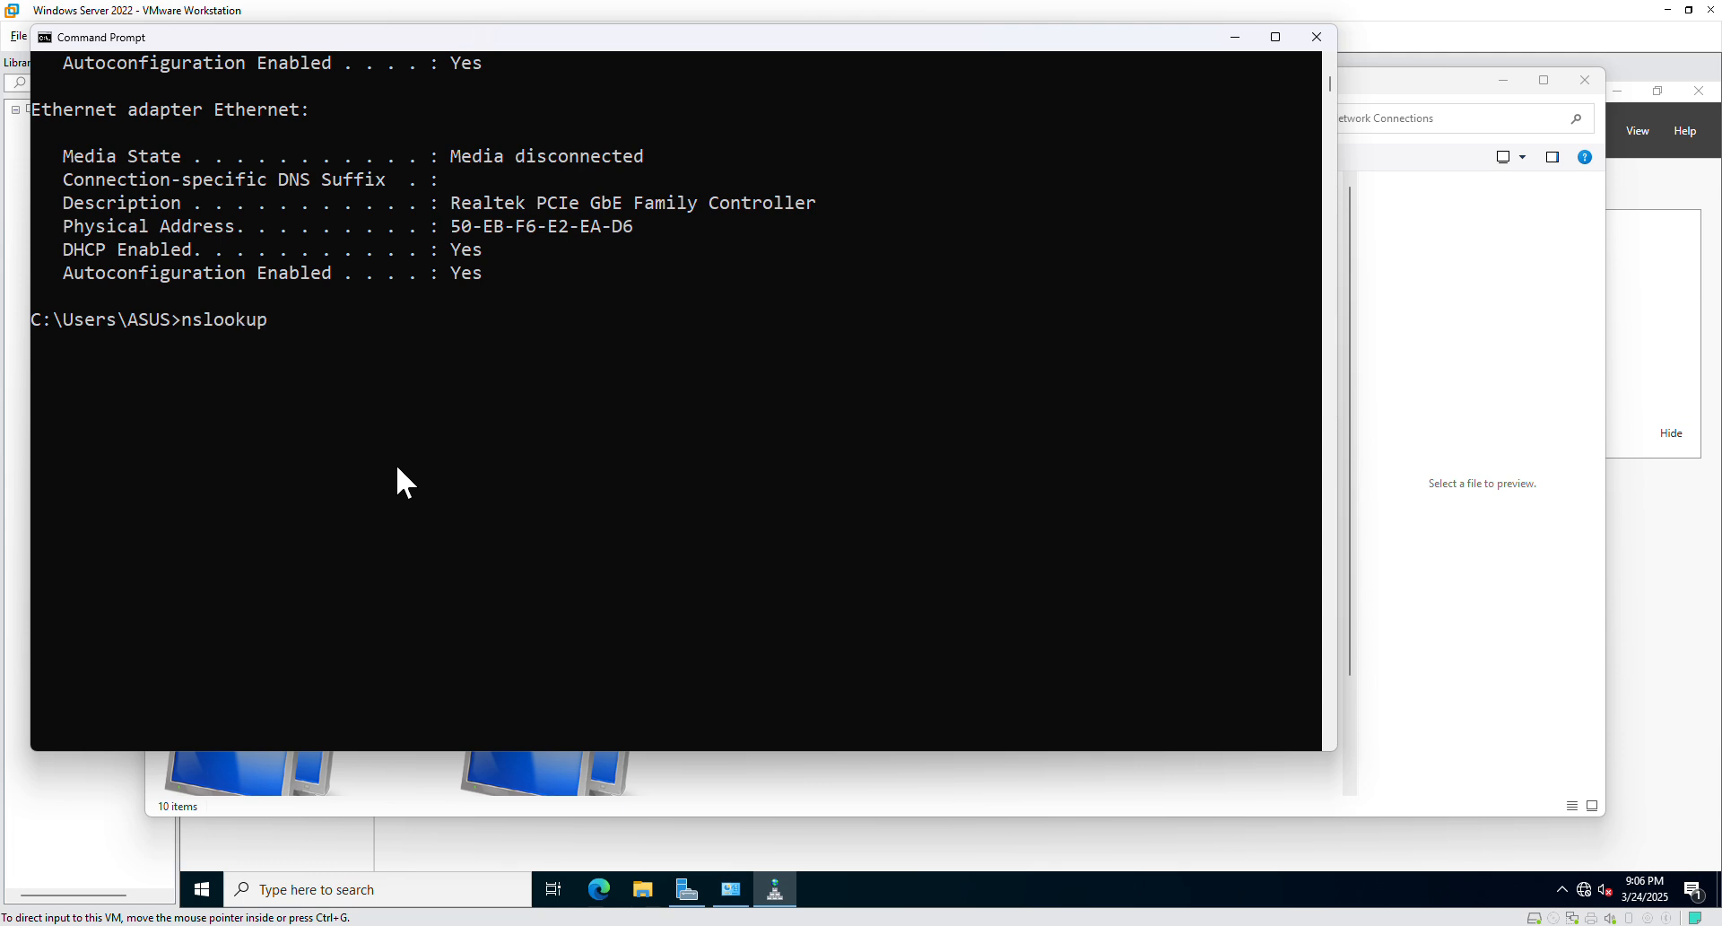
{"action": "type", "text": "wwww.google.com"}
{"action": "key", "text": "Return"}
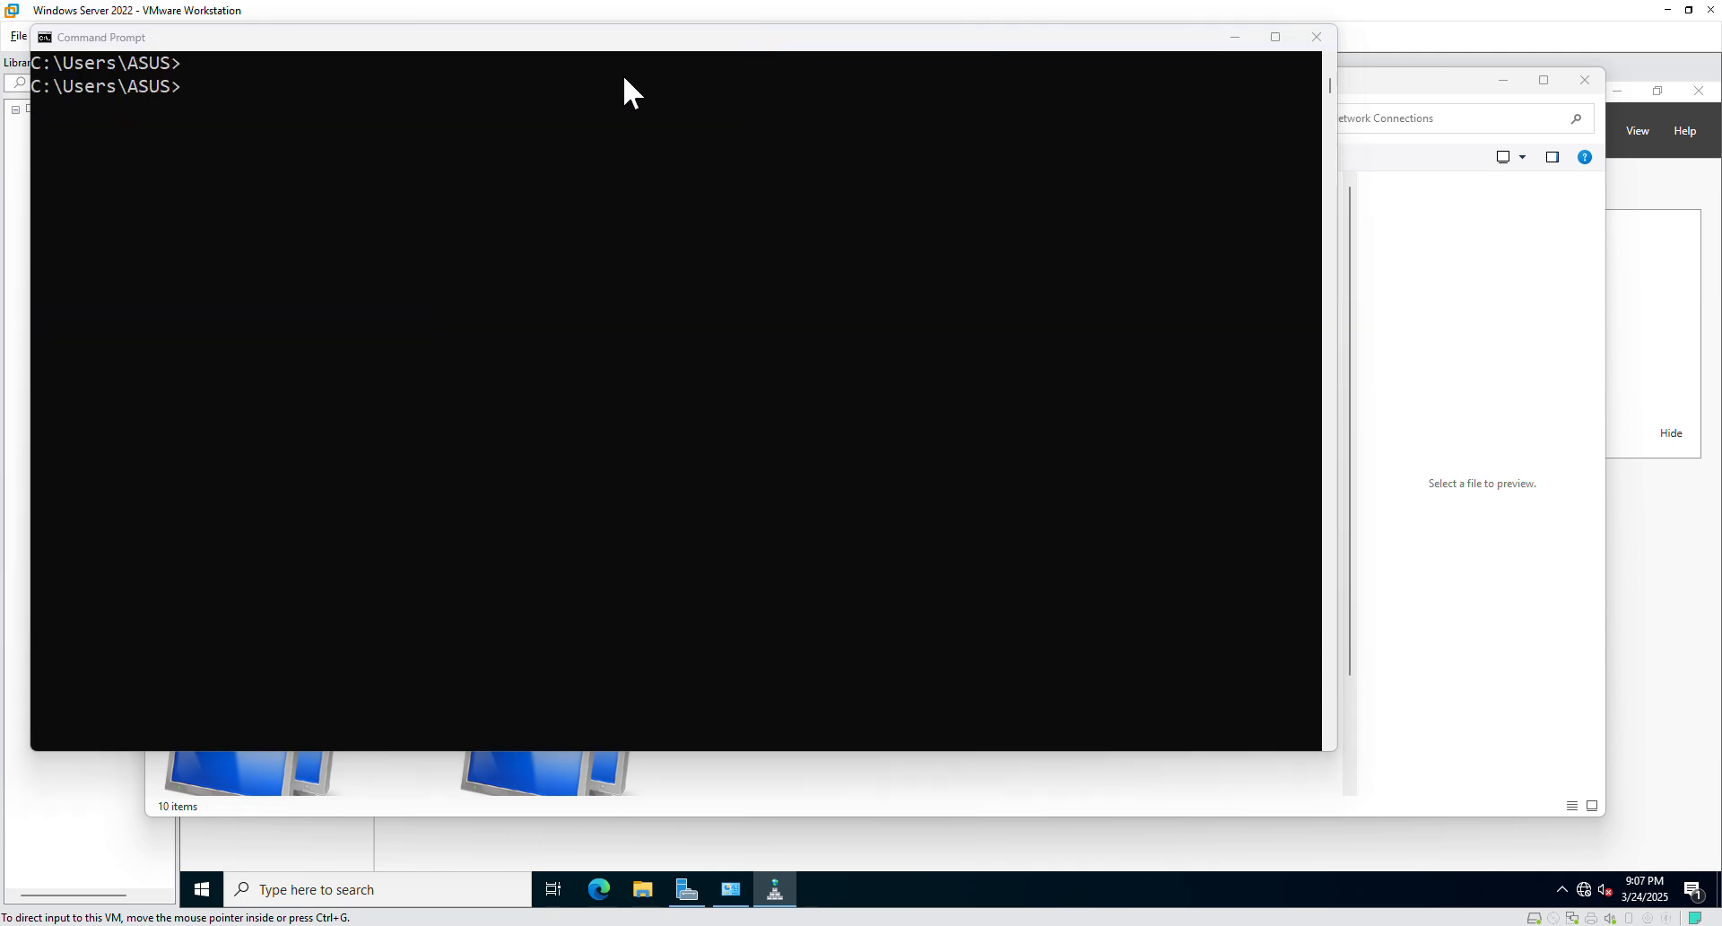
{"action": "left_click", "coordinate": [509, 102]}
{"action": "type", "text": "nslookup "}
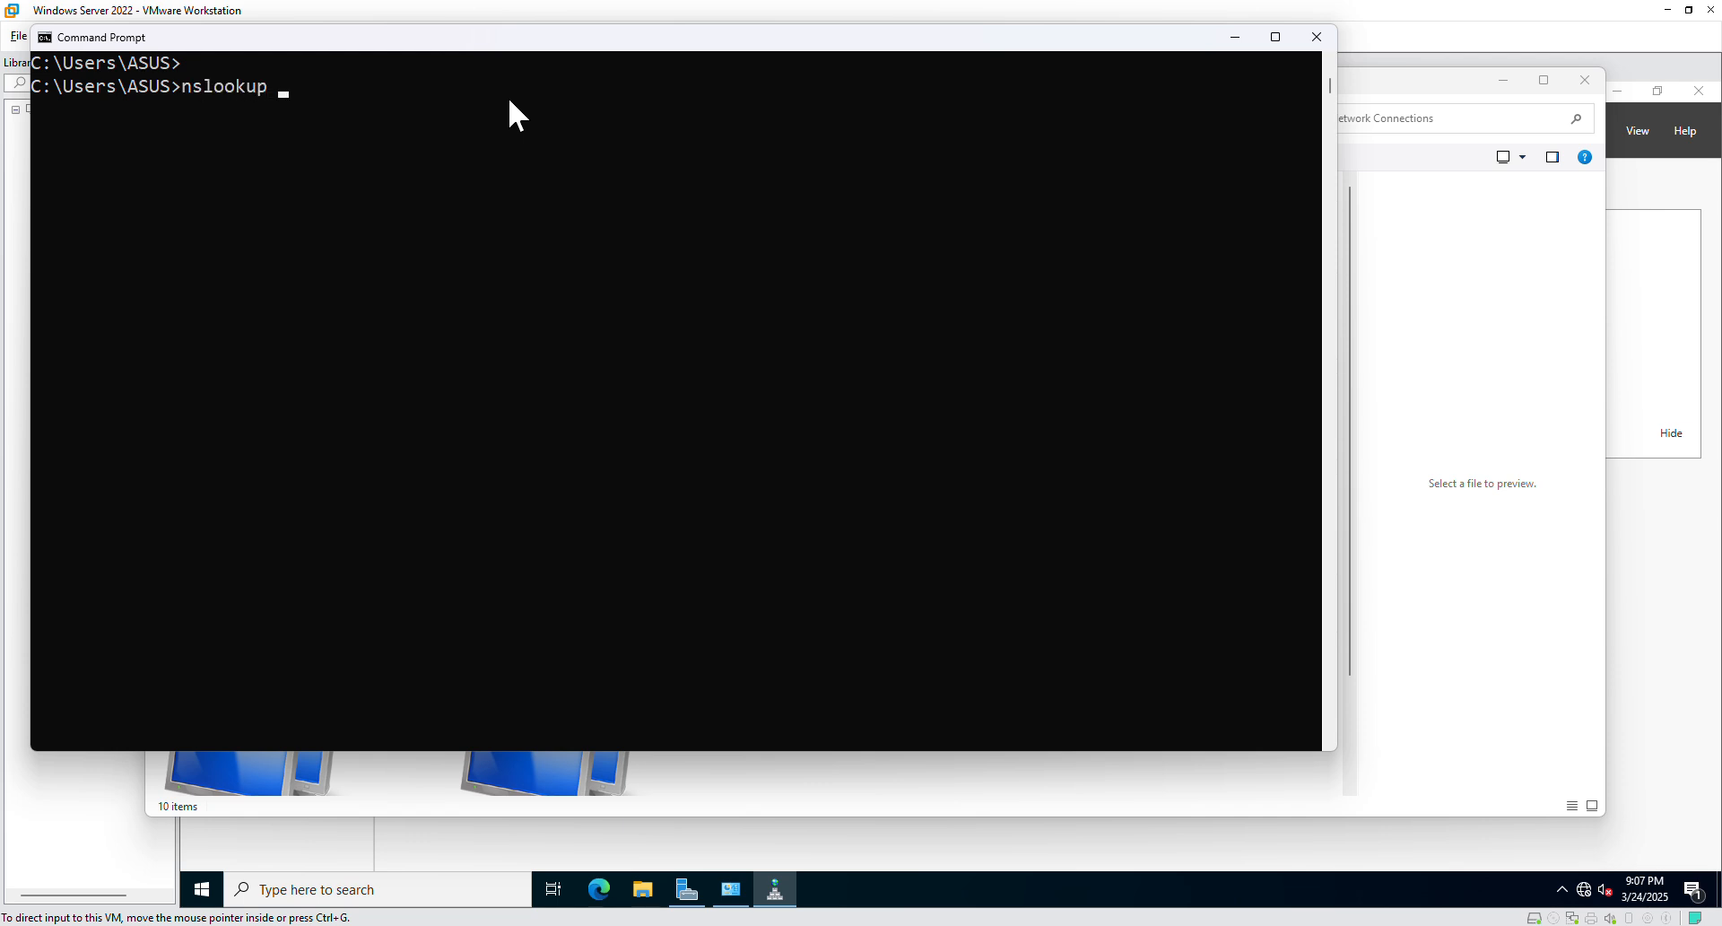
{"action": "type", "text": "www.google.com"}
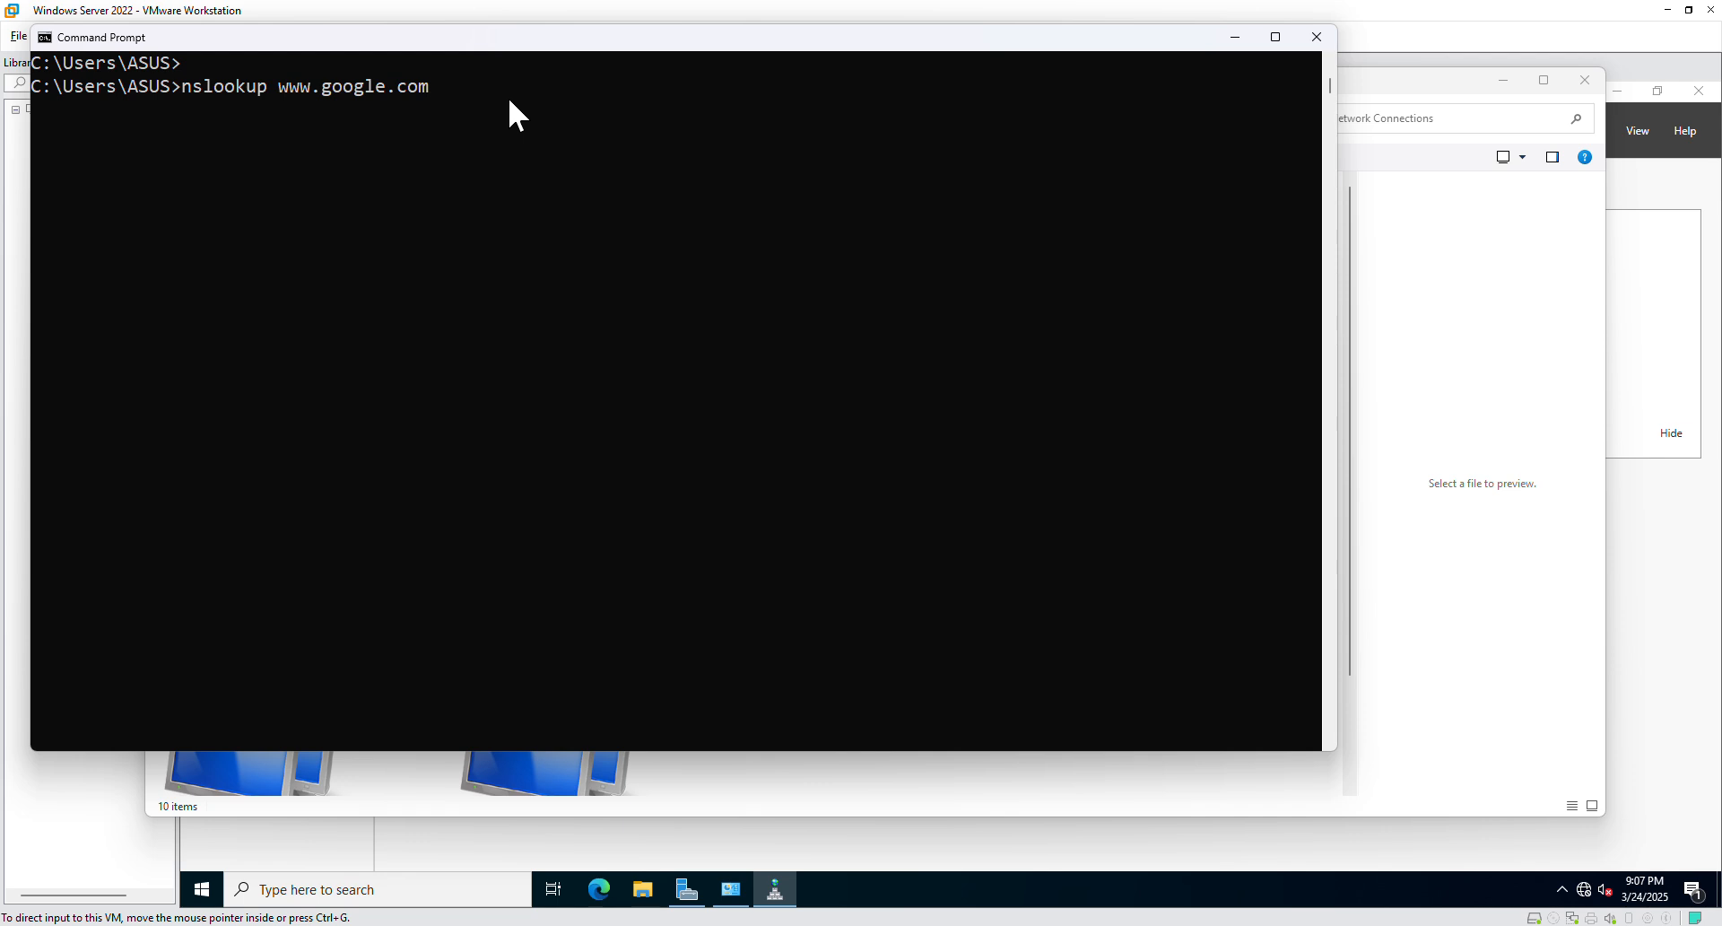
{"action": "key", "text": "Return"}
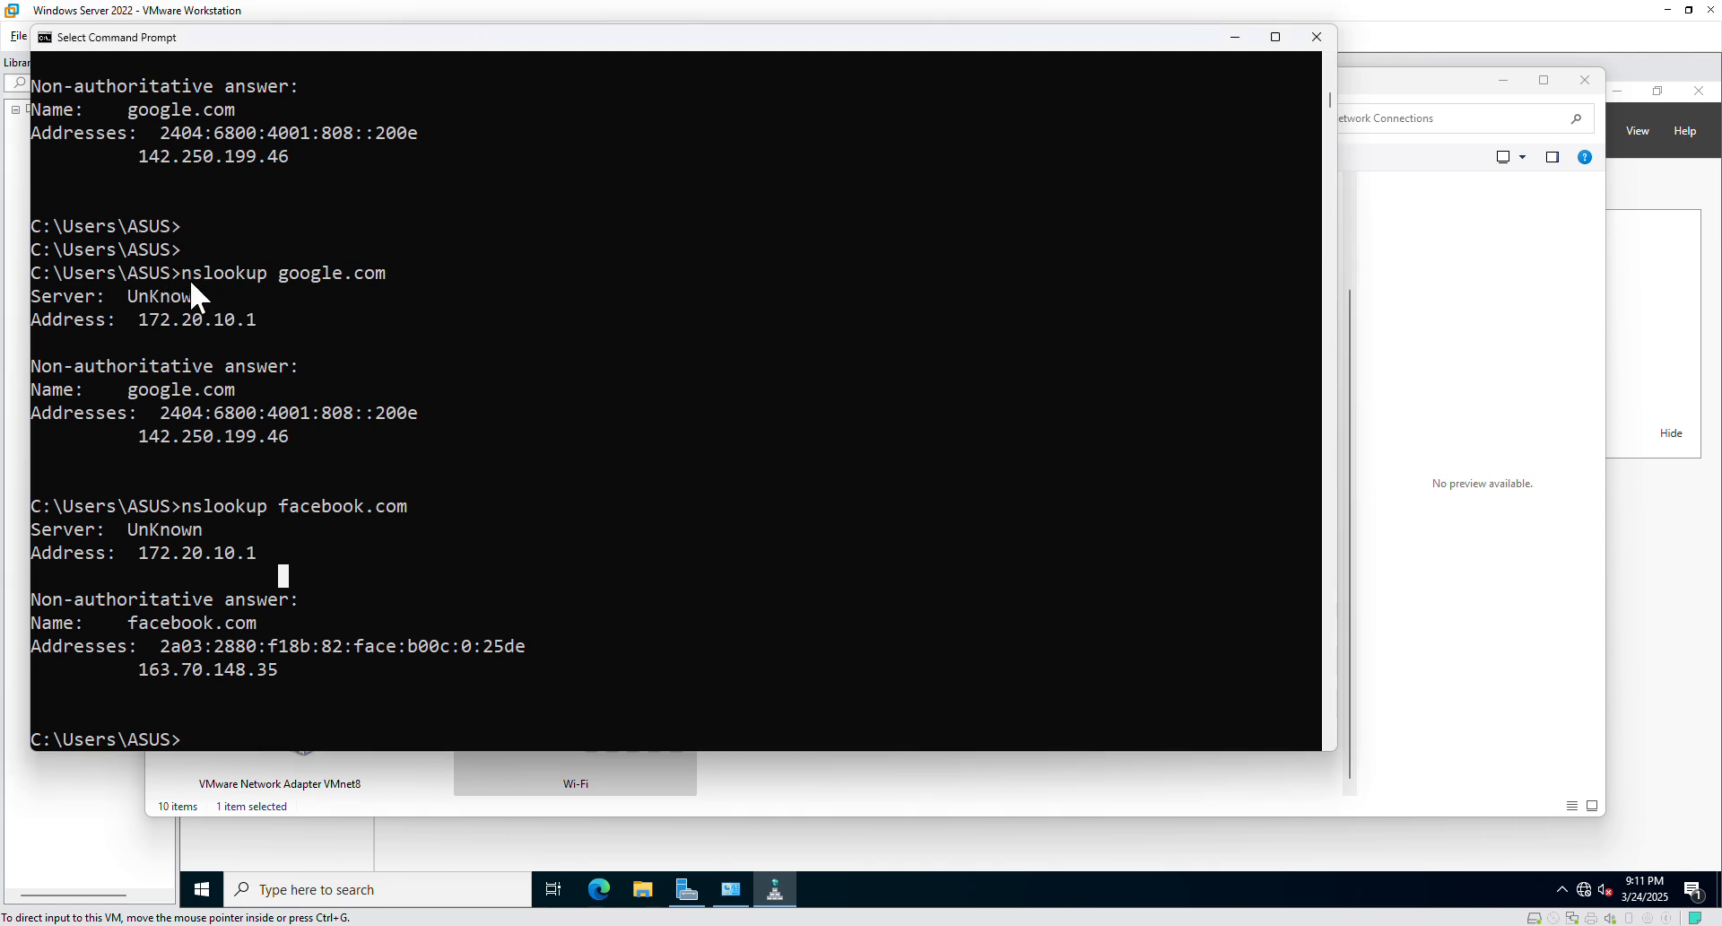
Examine the server, name and address lines in the nslookup results for google.com and facebook.com.
{"action": "left_click_drag", "start_coordinate": [207, 286], "coordinate": [348, 300]}
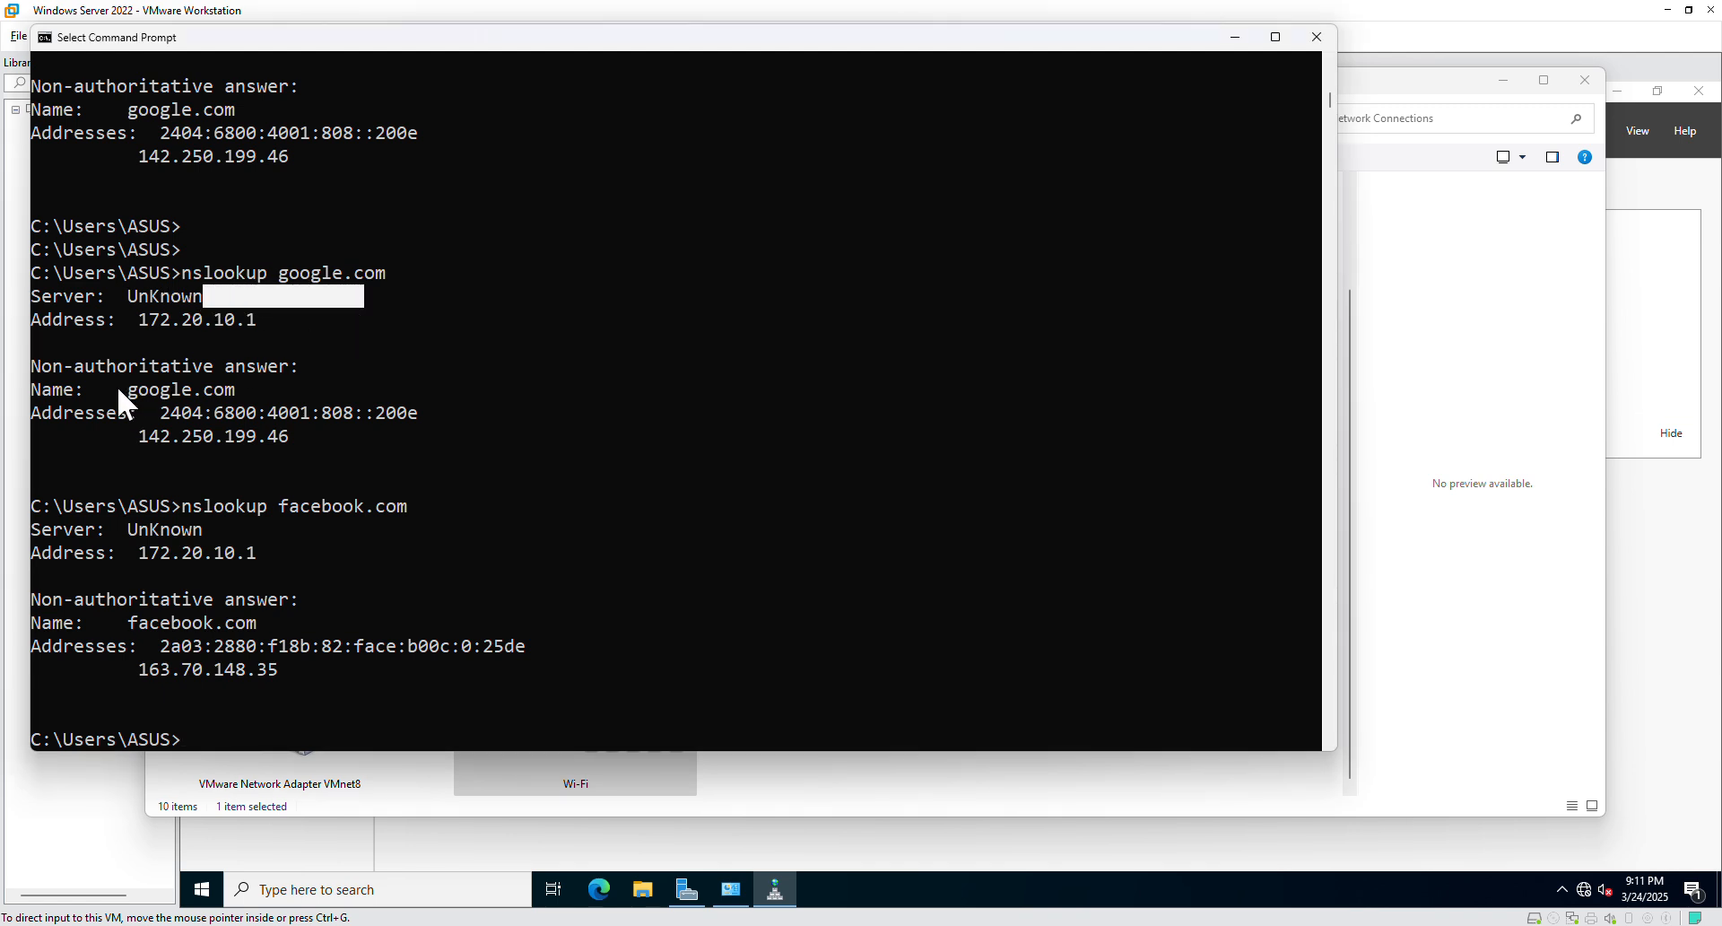
{"action": "mouse_move", "coordinate": [135, 389]}
{"action": "left_mouse_down"}
{"action": "mouse_move", "coordinate": [266, 391]}
{"action": "mouse_move", "coordinate": [143, 380]}
{"action": "left_mouse_up"}
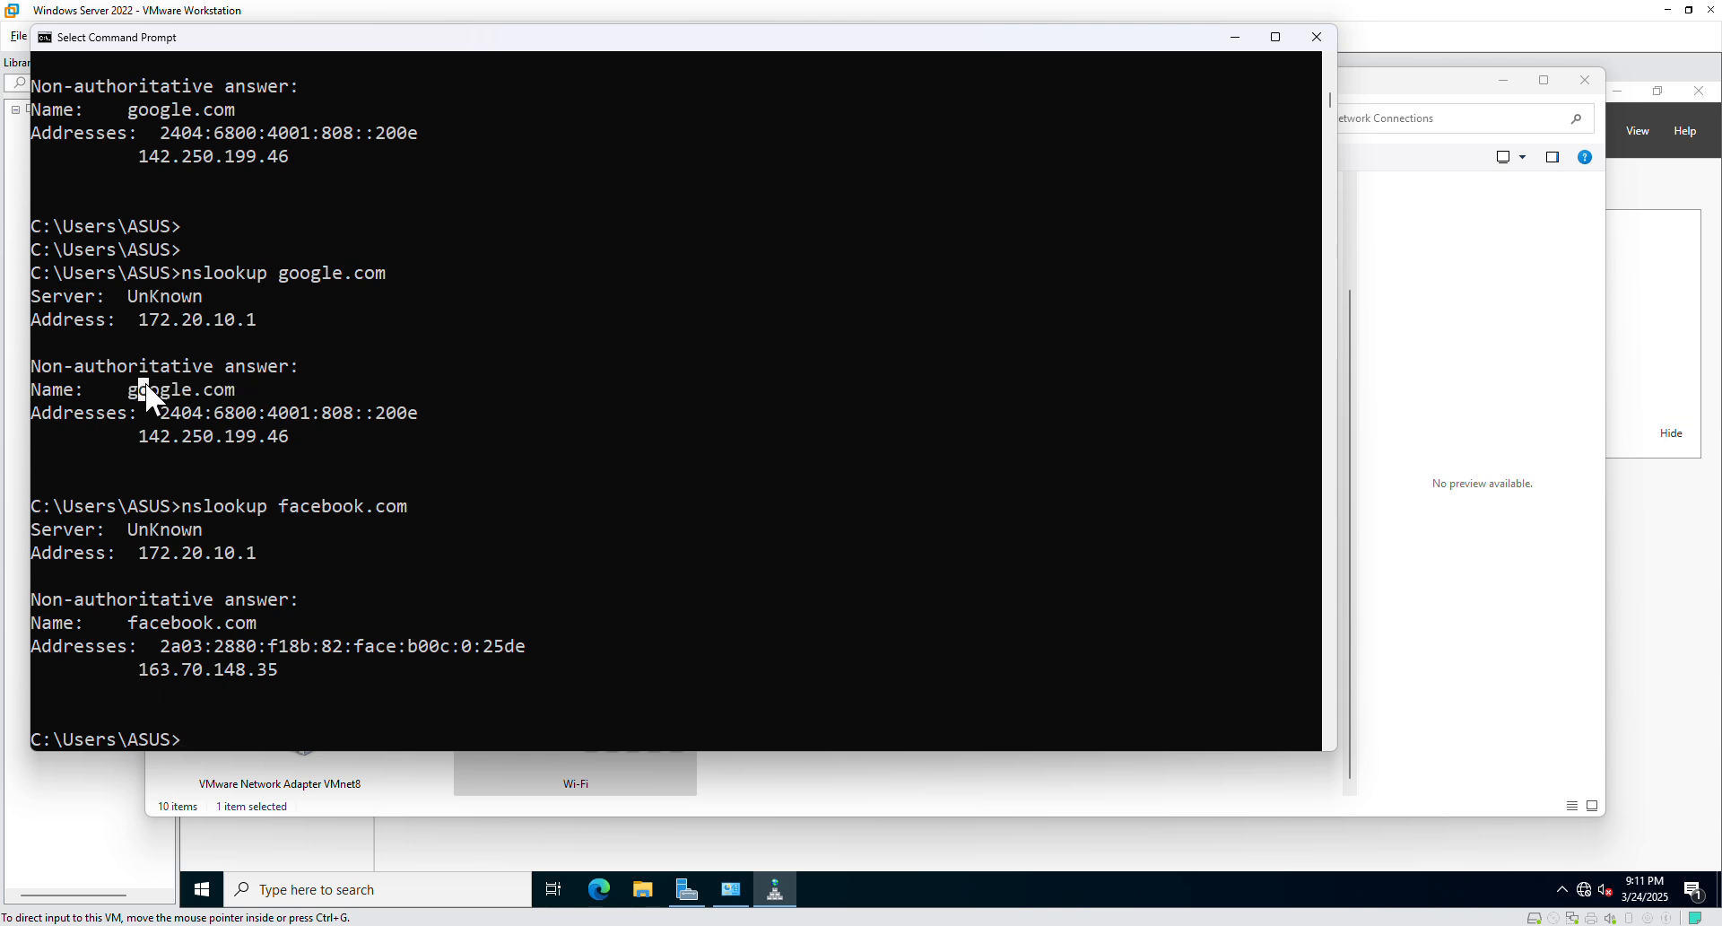
{"action": "left_click_drag", "start_coordinate": [149, 436], "coordinate": [307, 442]}
{"action": "left_click_drag", "start_coordinate": [164, 673], "coordinate": [292, 685]}
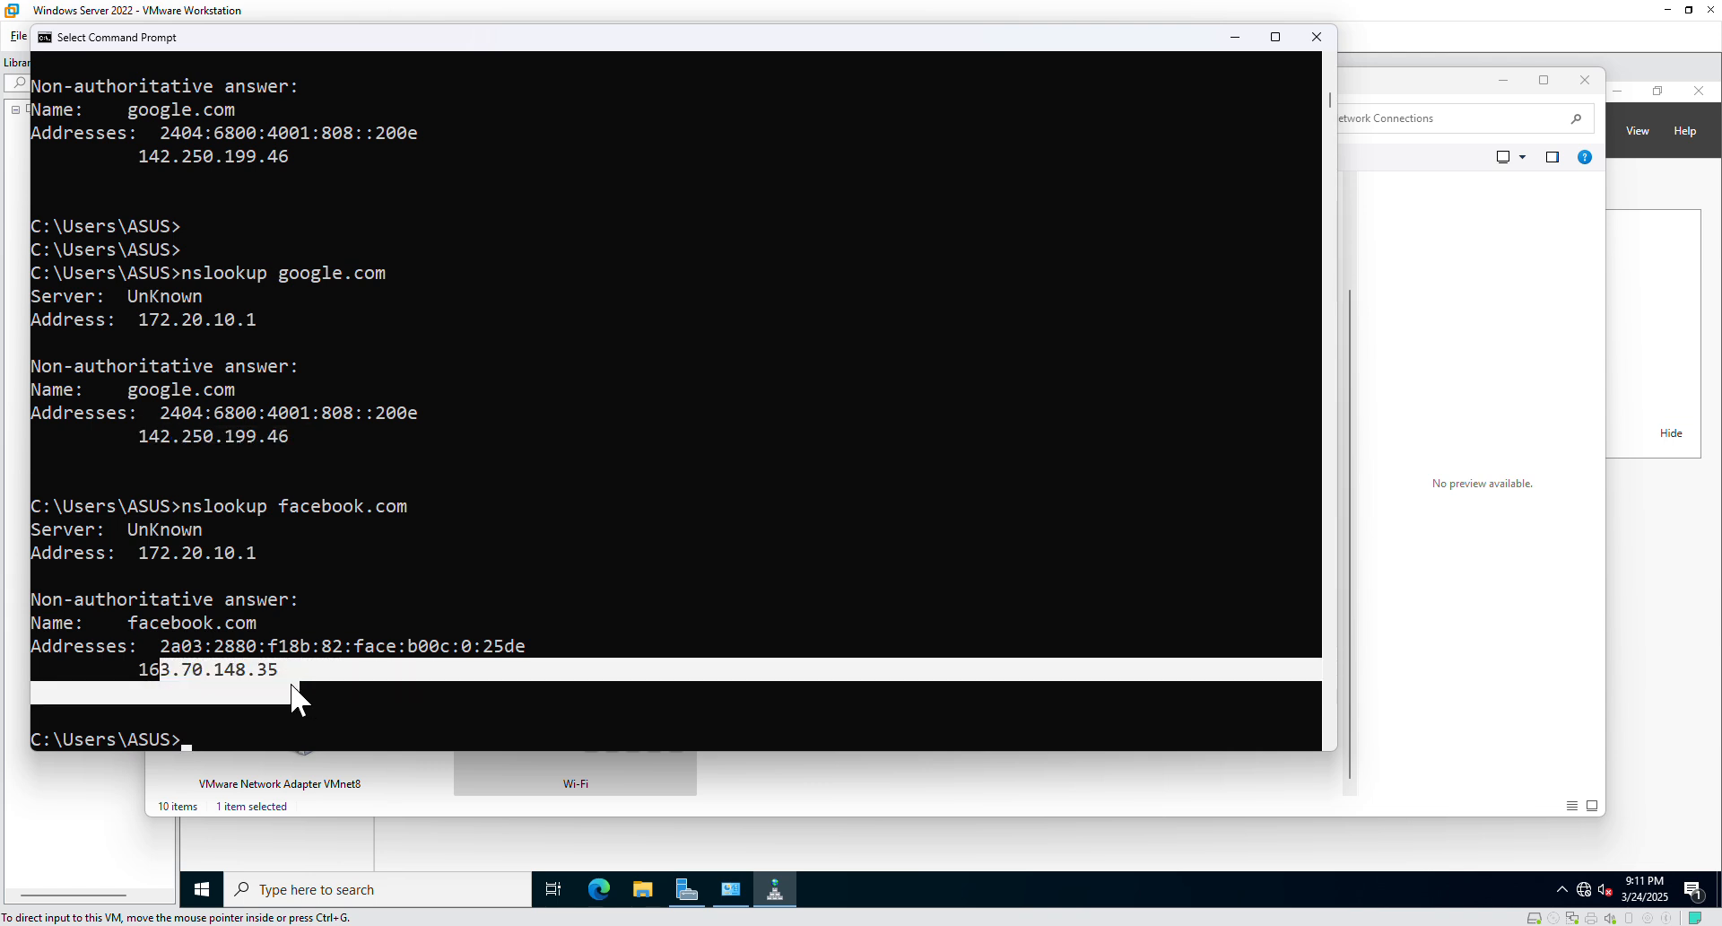
{"action": "left_click", "coordinate": [262, 655]}
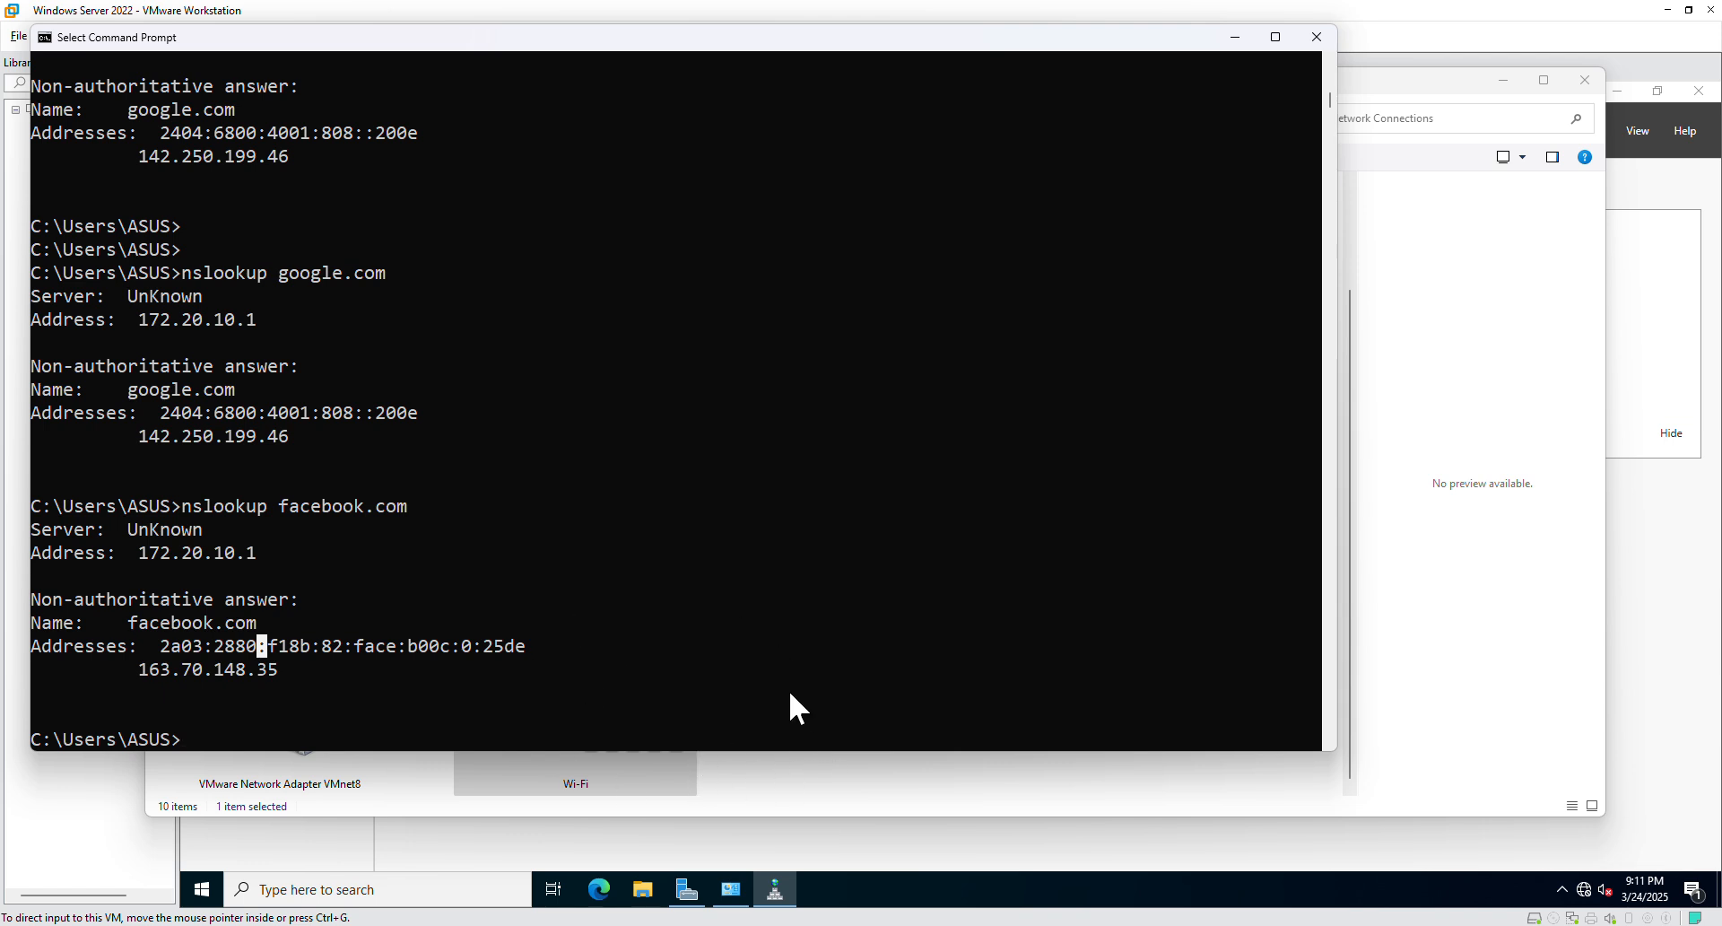
Switch the host Wi-Fi adapter's IPv4 properties to a manually specified DNS server and begin the preferred address with 192.168.70.
{"action": "left_click", "coordinate": [888, 786]}
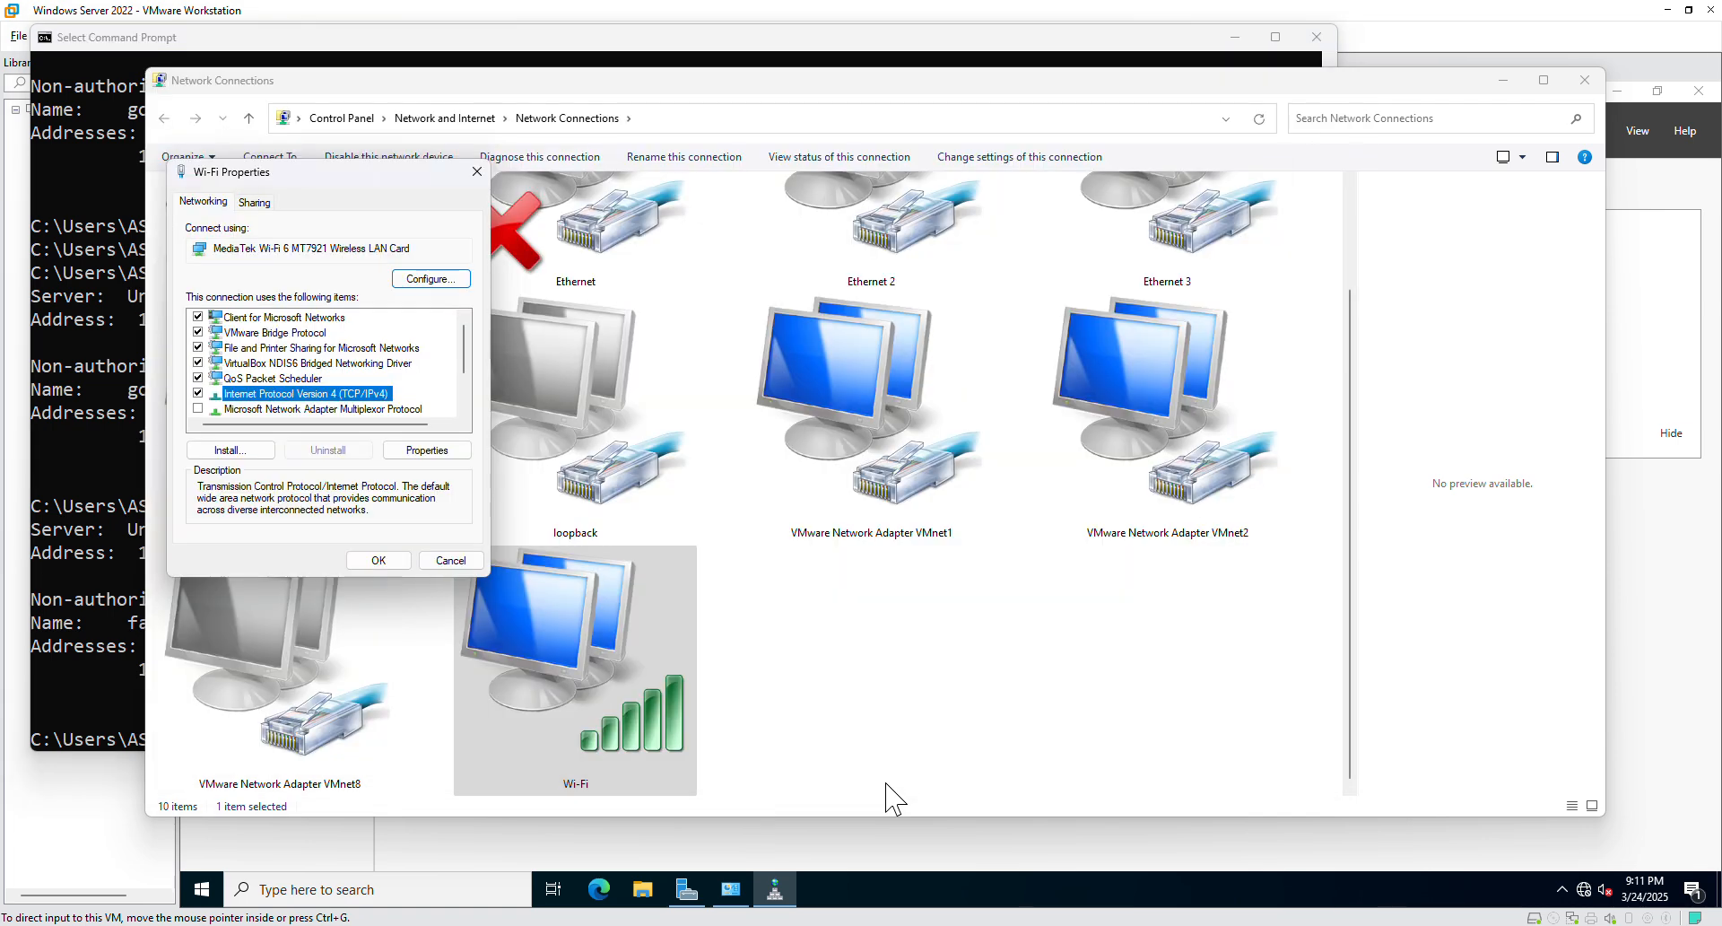
{"action": "double_click", "coordinate": [334, 395]}
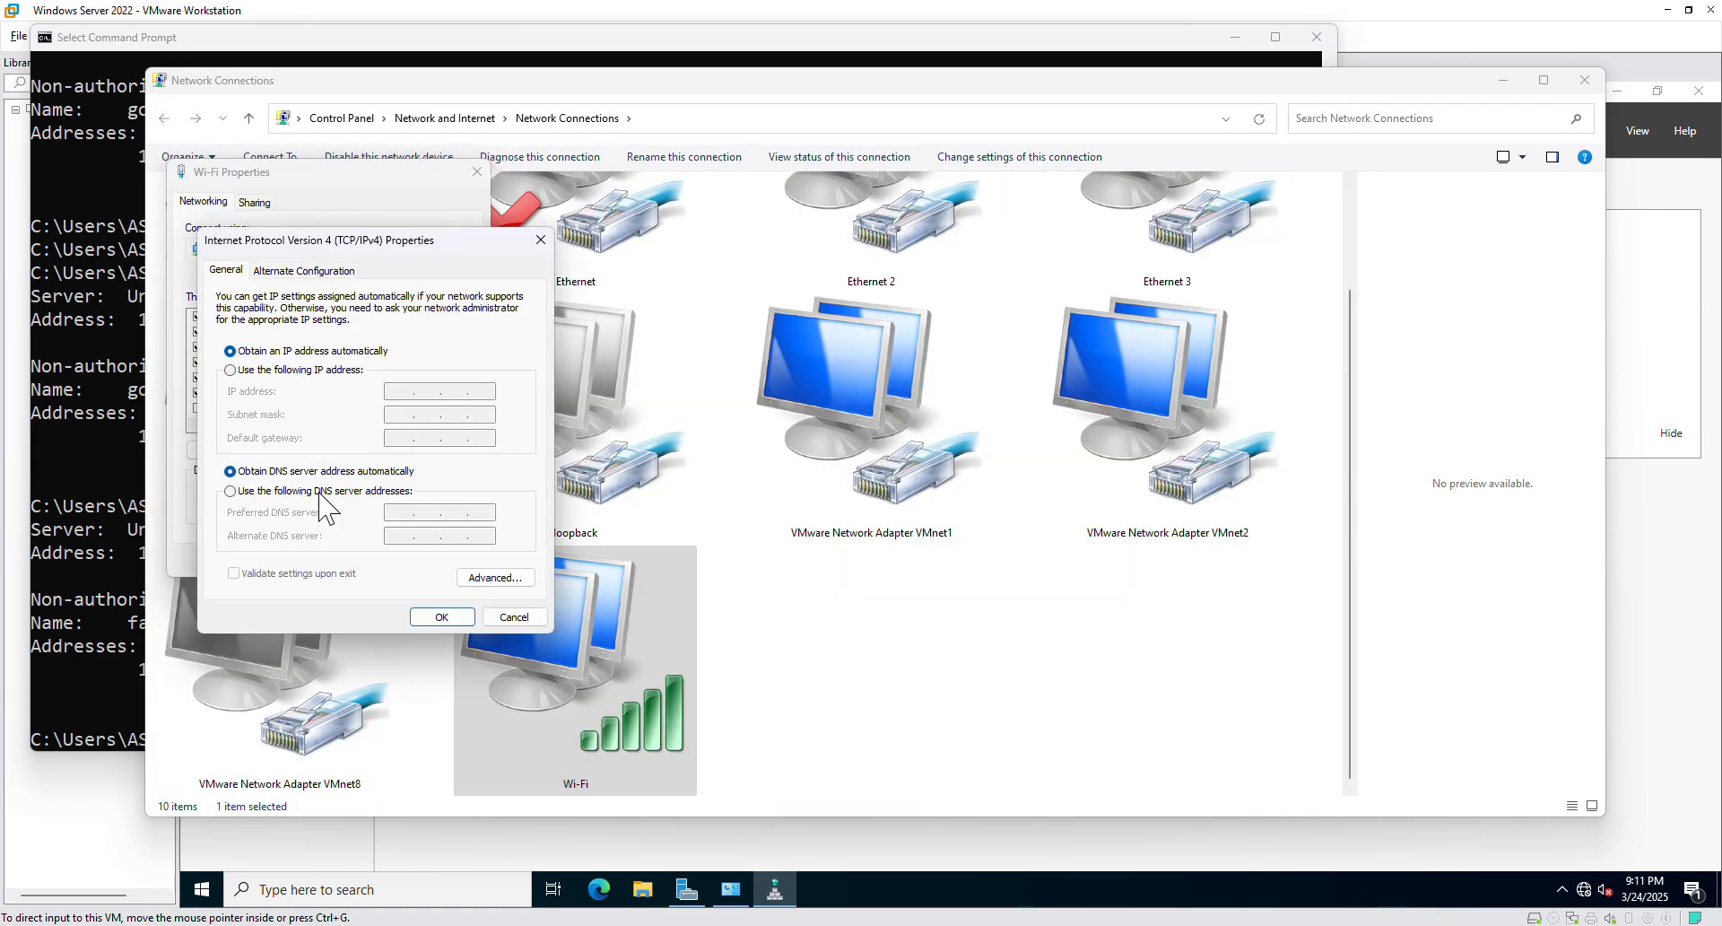
{"action": "left_click", "coordinate": [319, 492]}
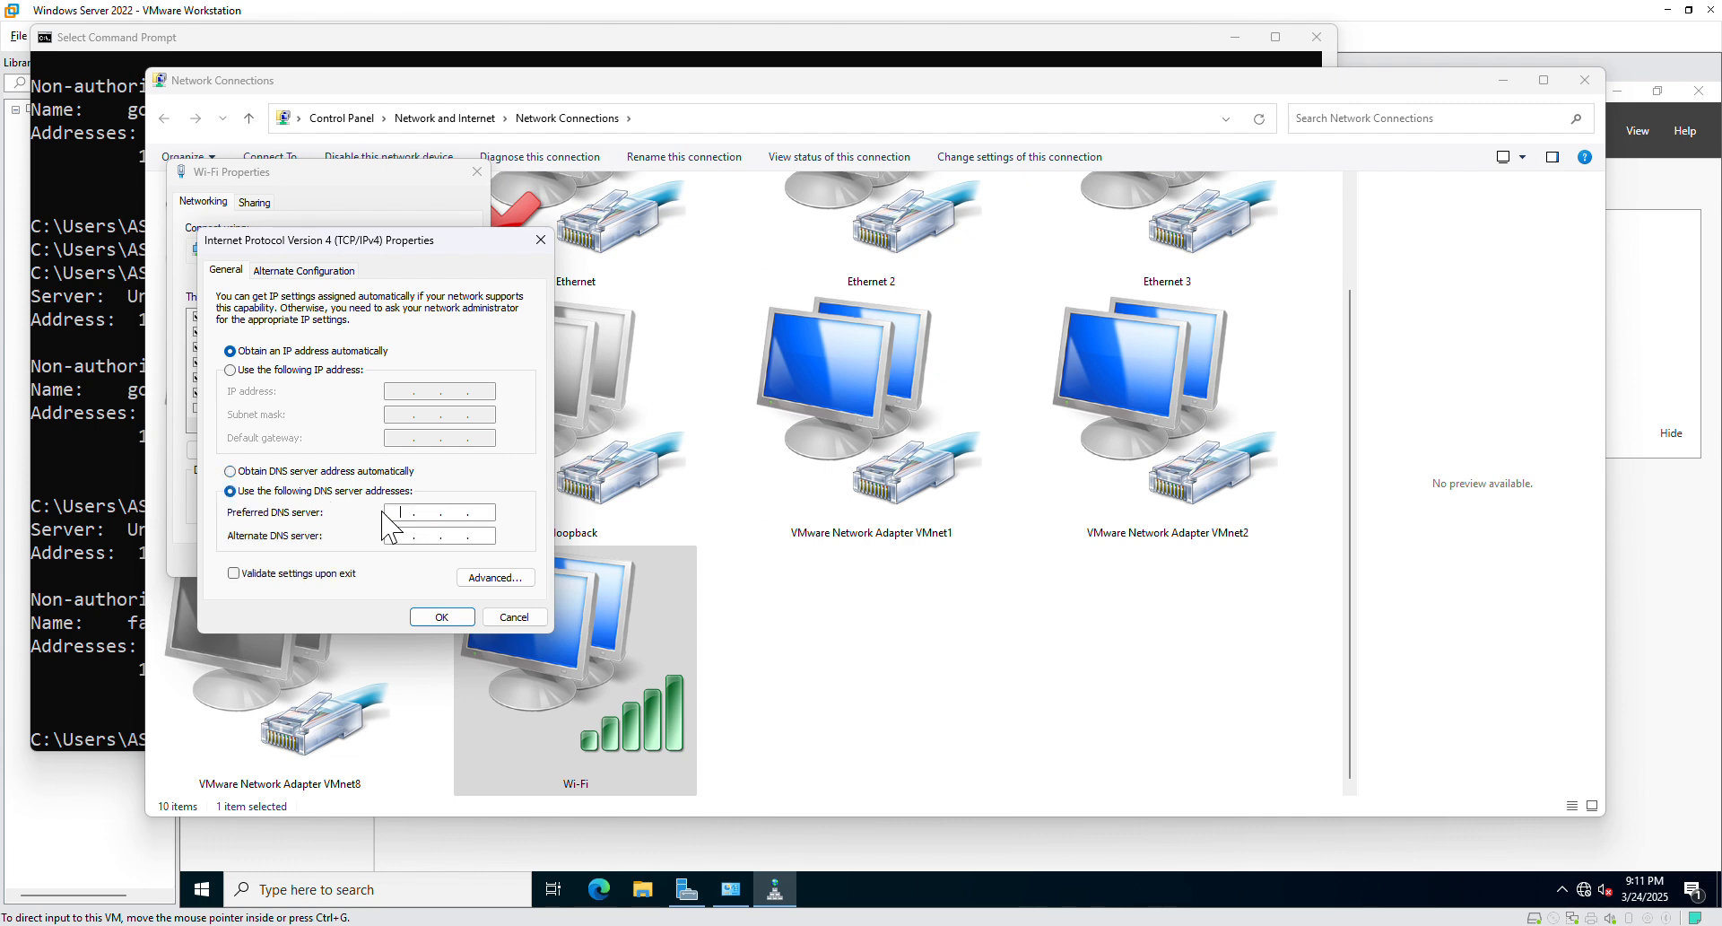
{"action": "left_click", "coordinate": [387, 513]}
{"action": "type", "text": "192"}
{"action": "key", "text": "BackSpace"}
{"action": "key", "text": "BackSpace"}
{"action": "type", "text": "168"}
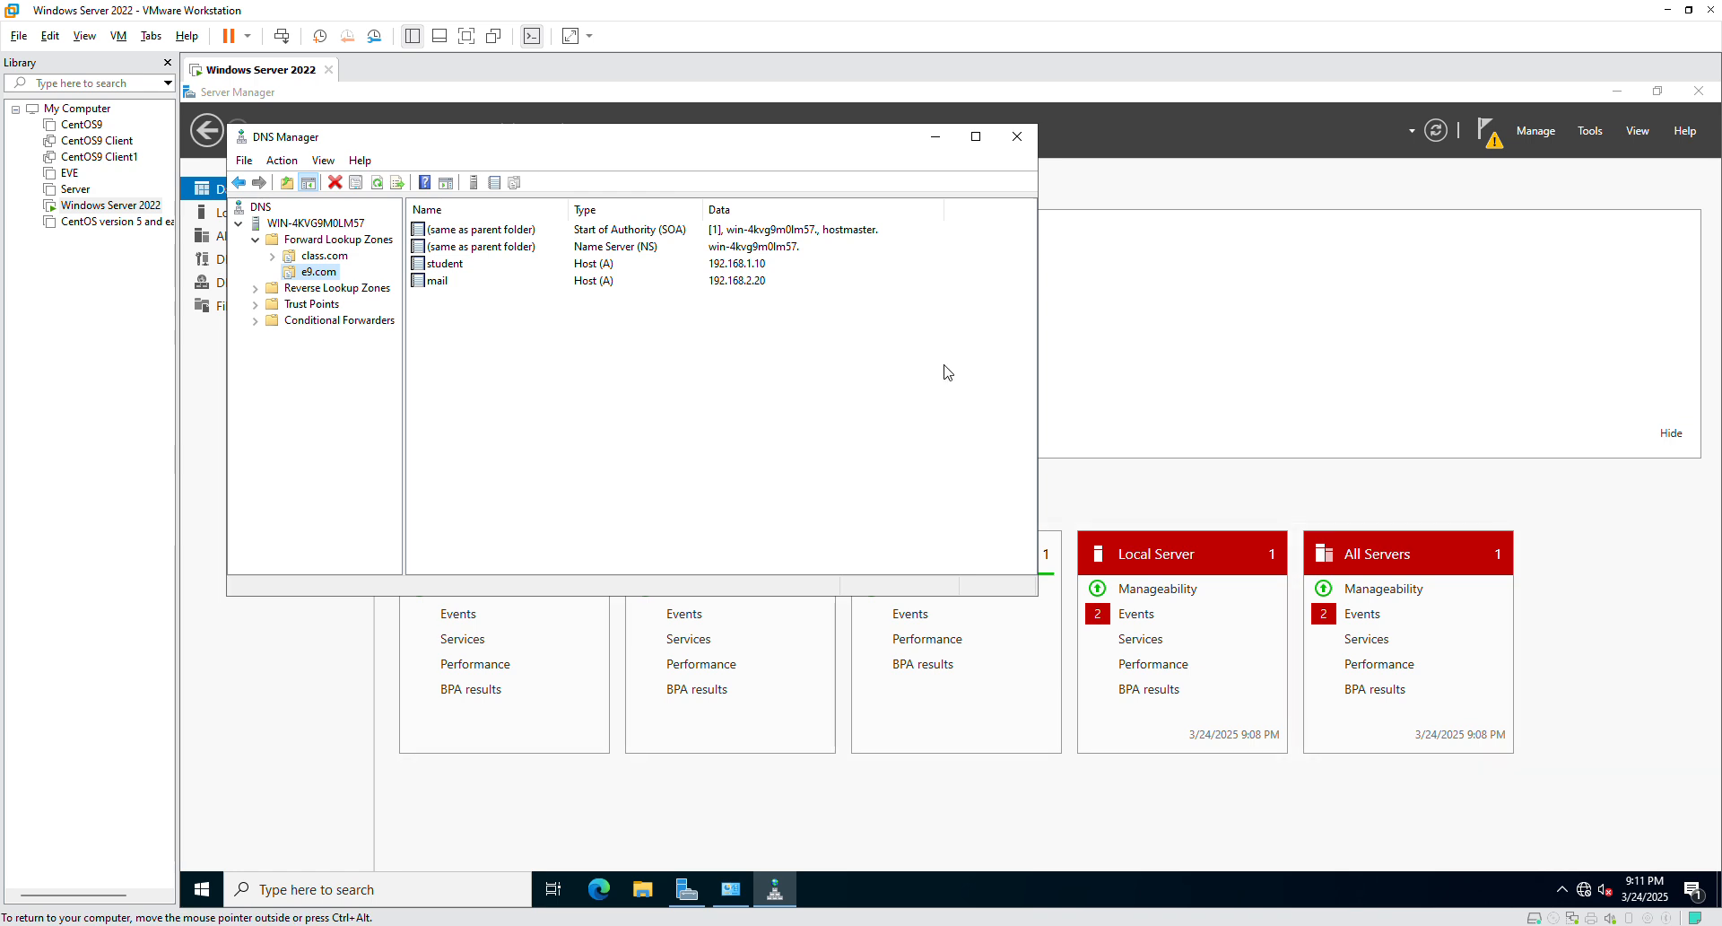
Check the Ethernet0 IPv4 address of the Windows Server 2022 machine in Server Manager's Local Server properties.
{"action": "left_click", "coordinate": [208, 337]}
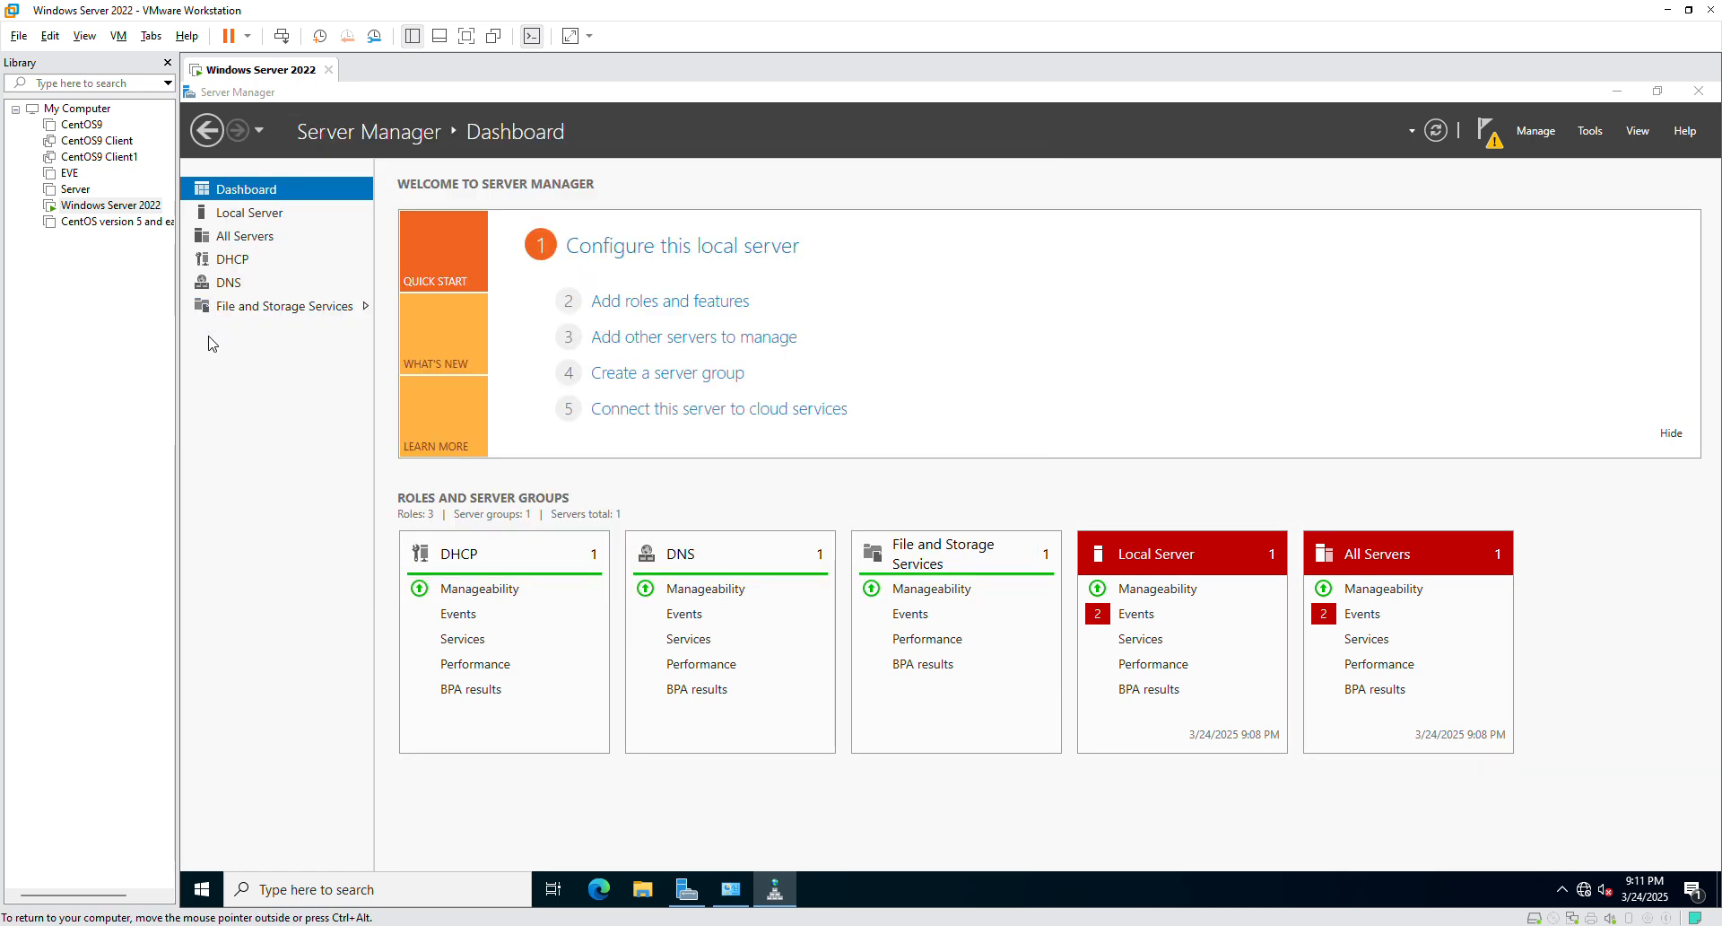
{"action": "left_click", "coordinate": [232, 211]}
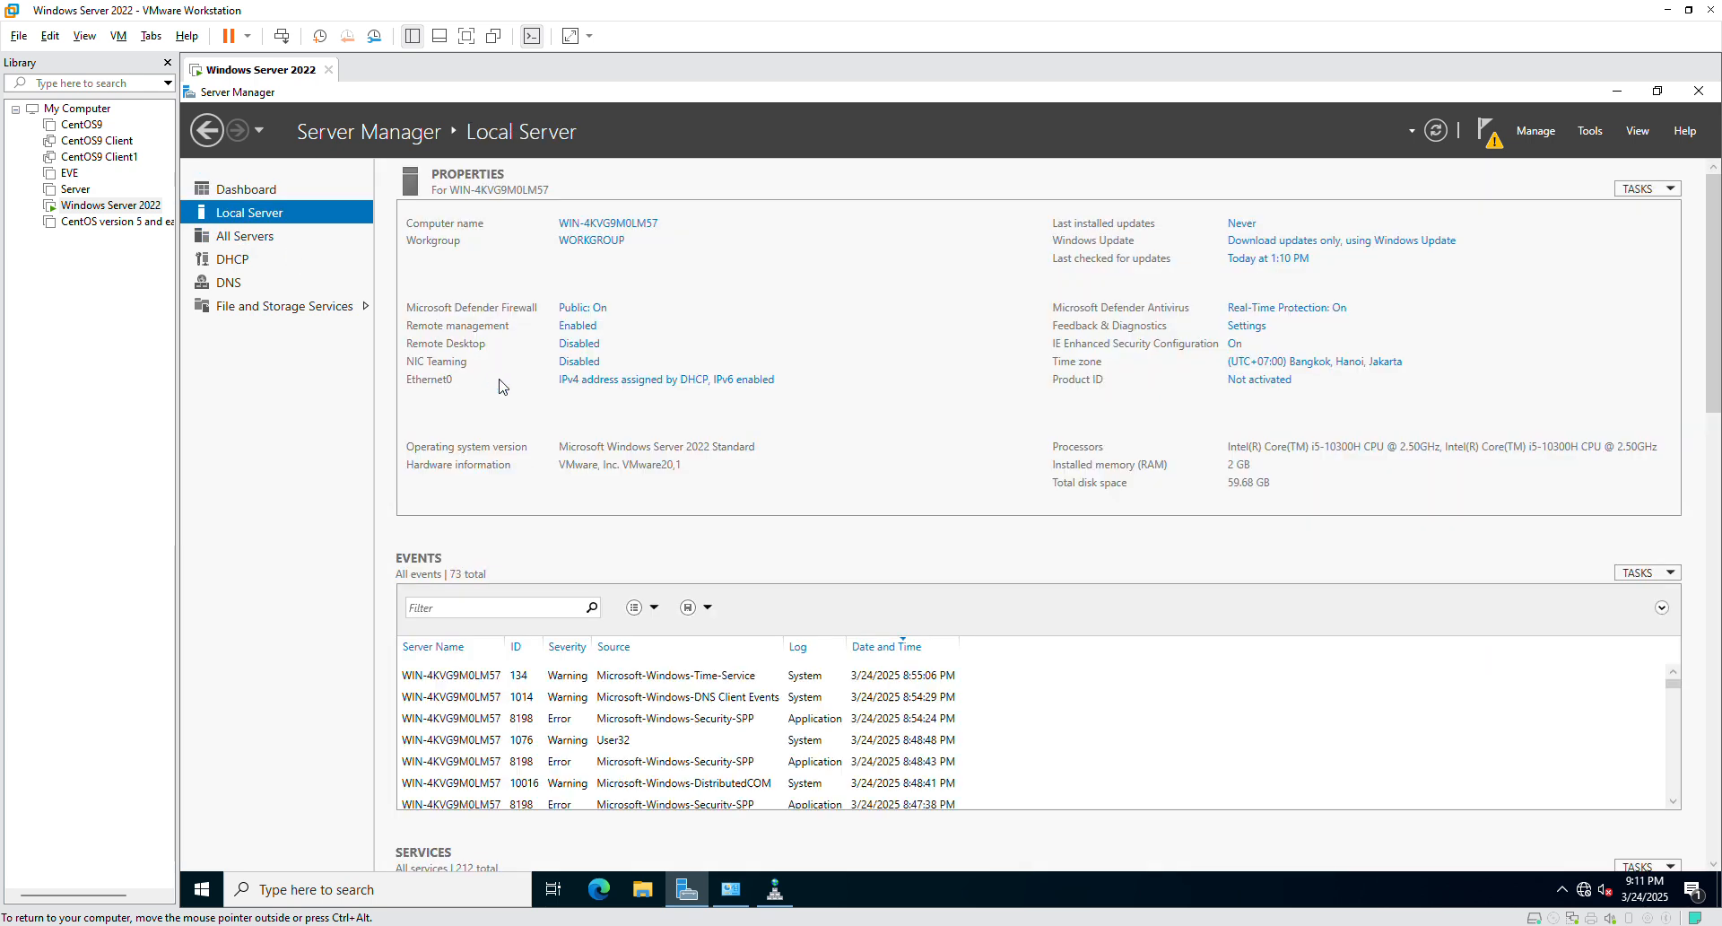
{"action": "left_click", "coordinate": [582, 381]}
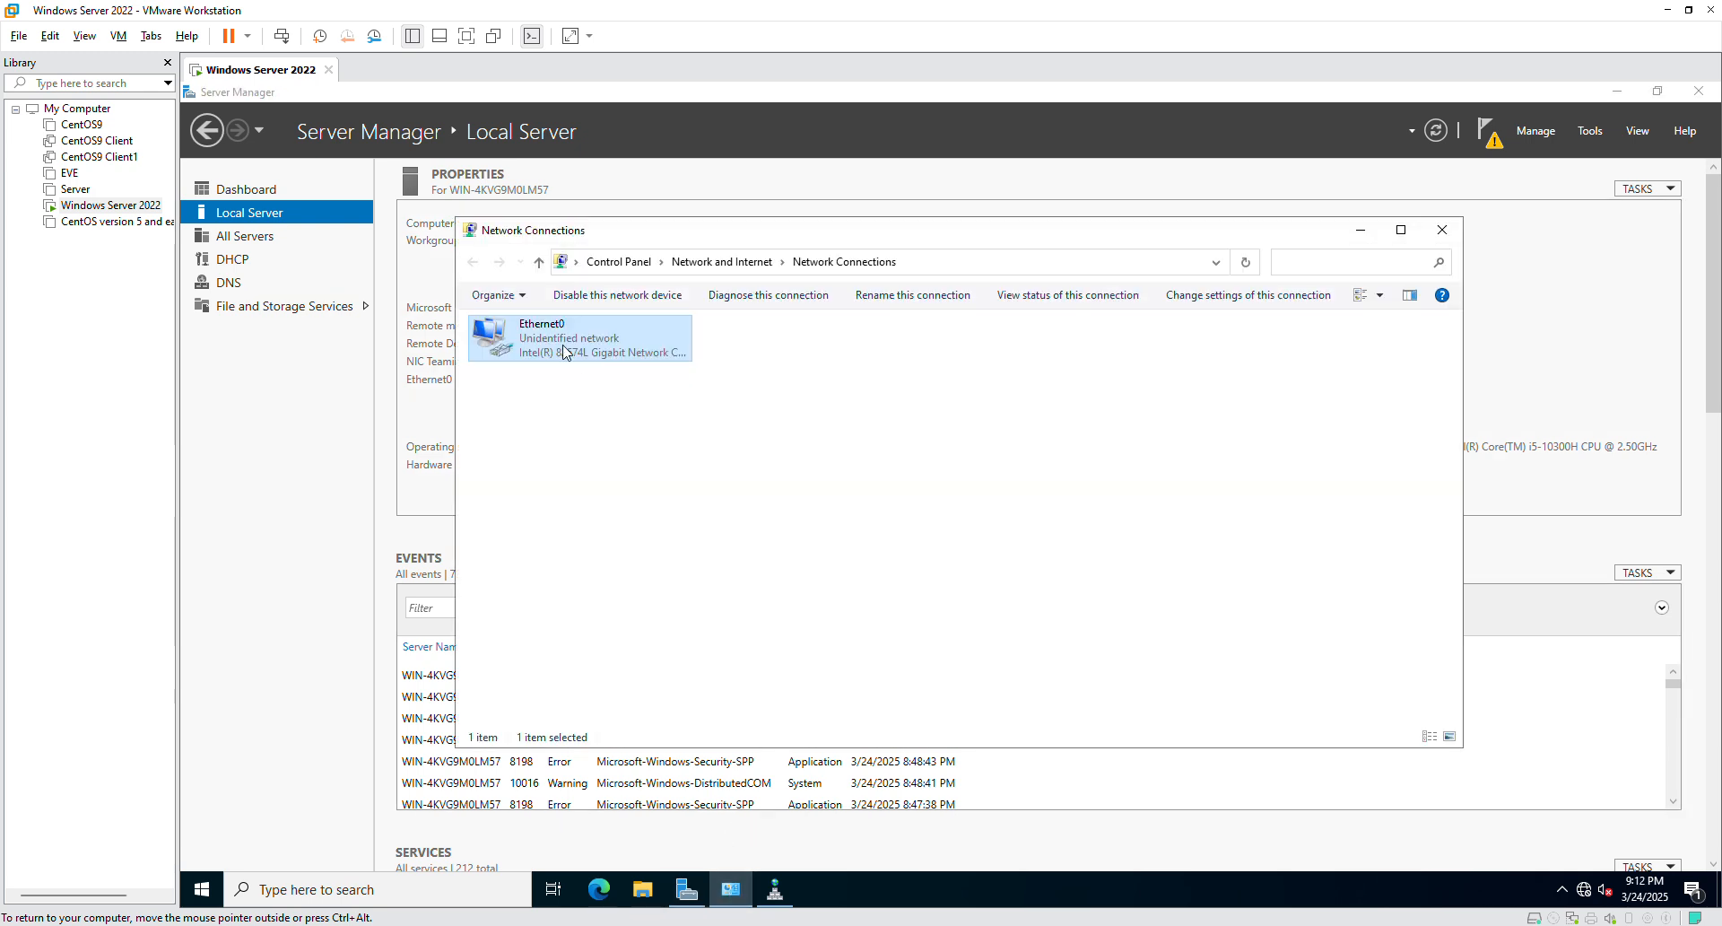
{"action": "right_click", "coordinate": [563, 352]}
{"action": "left_click", "coordinate": [621, 522]}
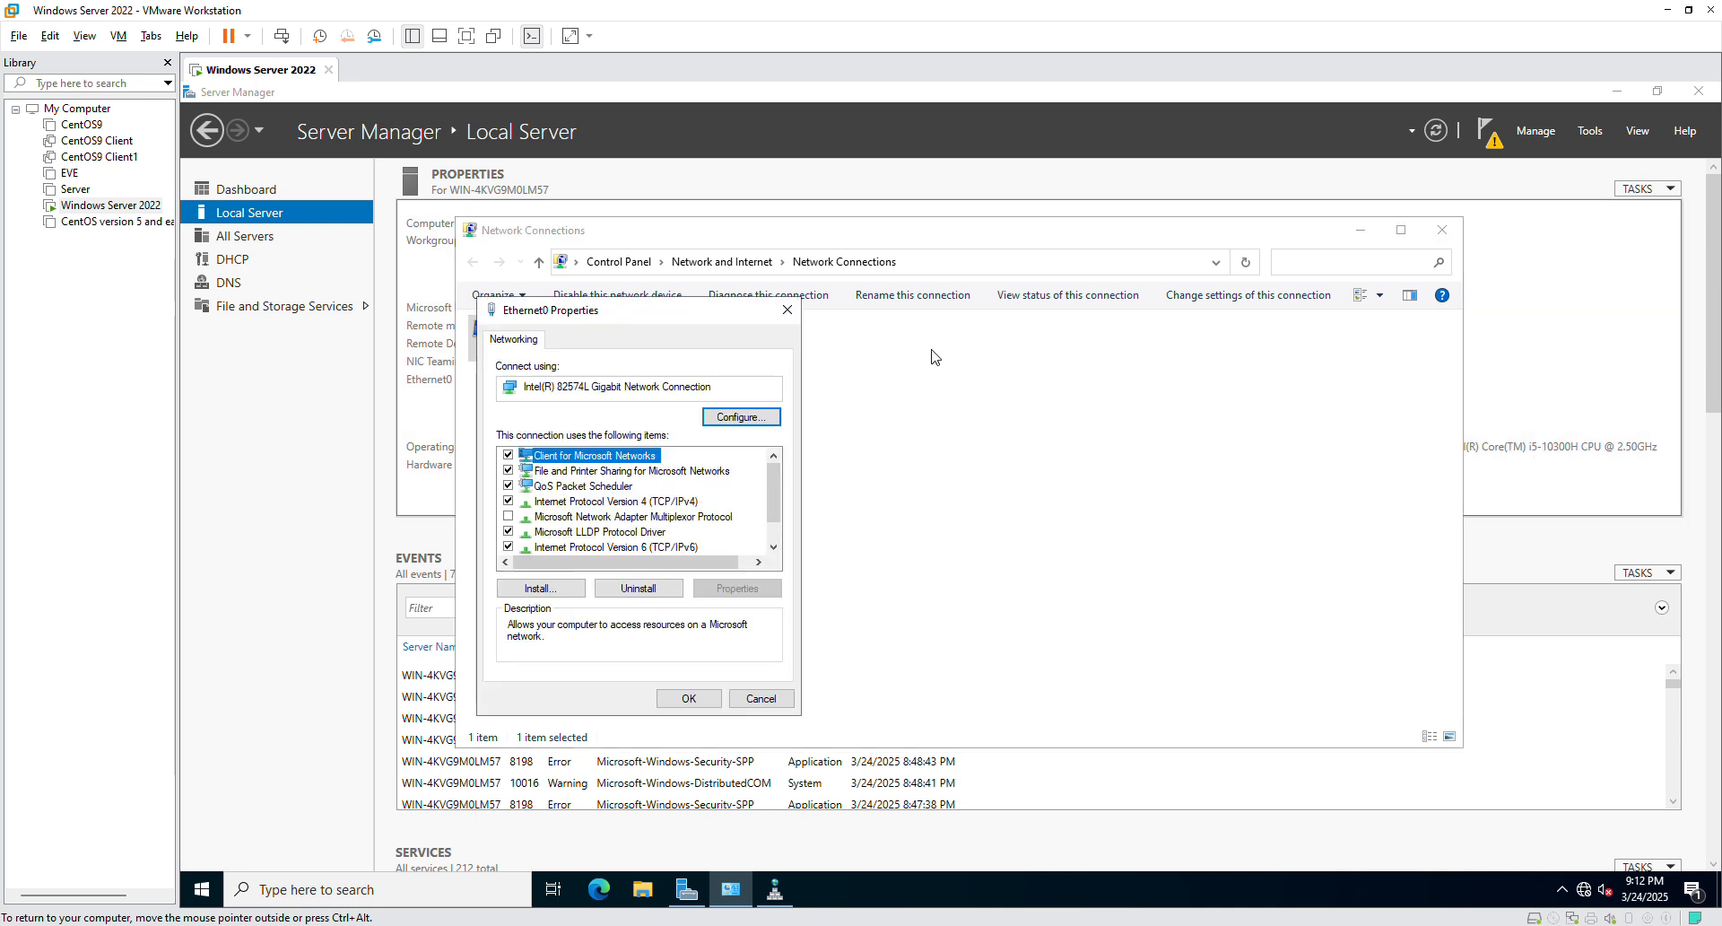
{"action": "left_click", "coordinate": [788, 310]}
{"action": "left_click", "coordinate": [1668, 364]}
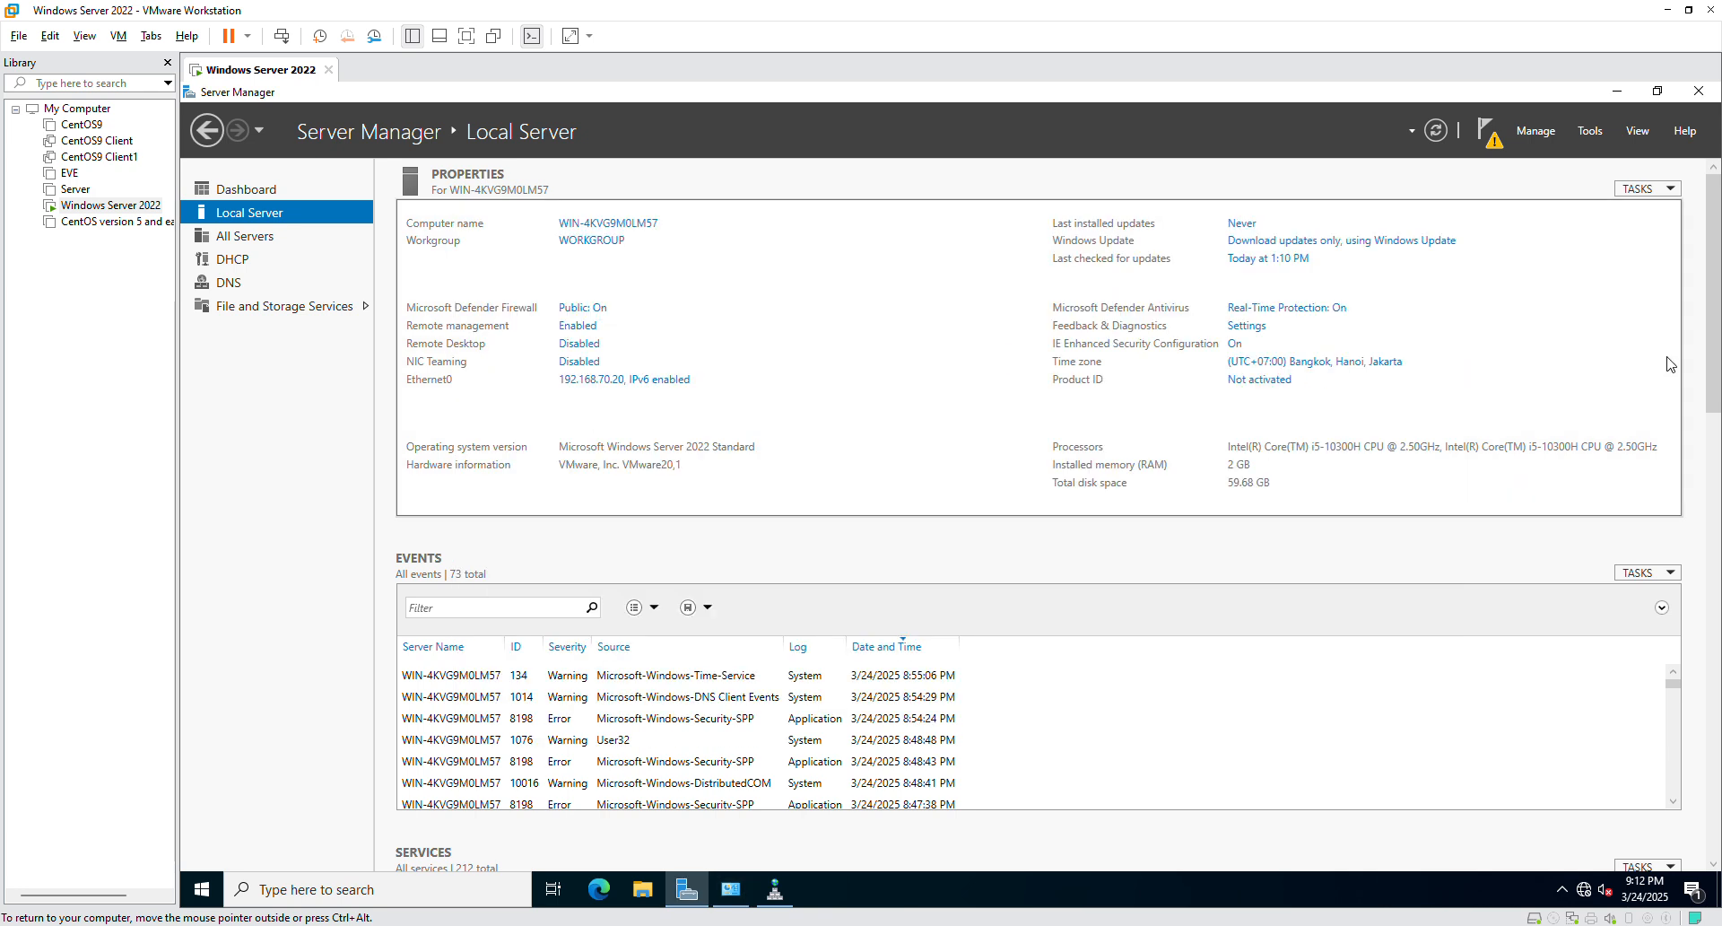
{"action": "left_click", "coordinate": [1439, 133]}
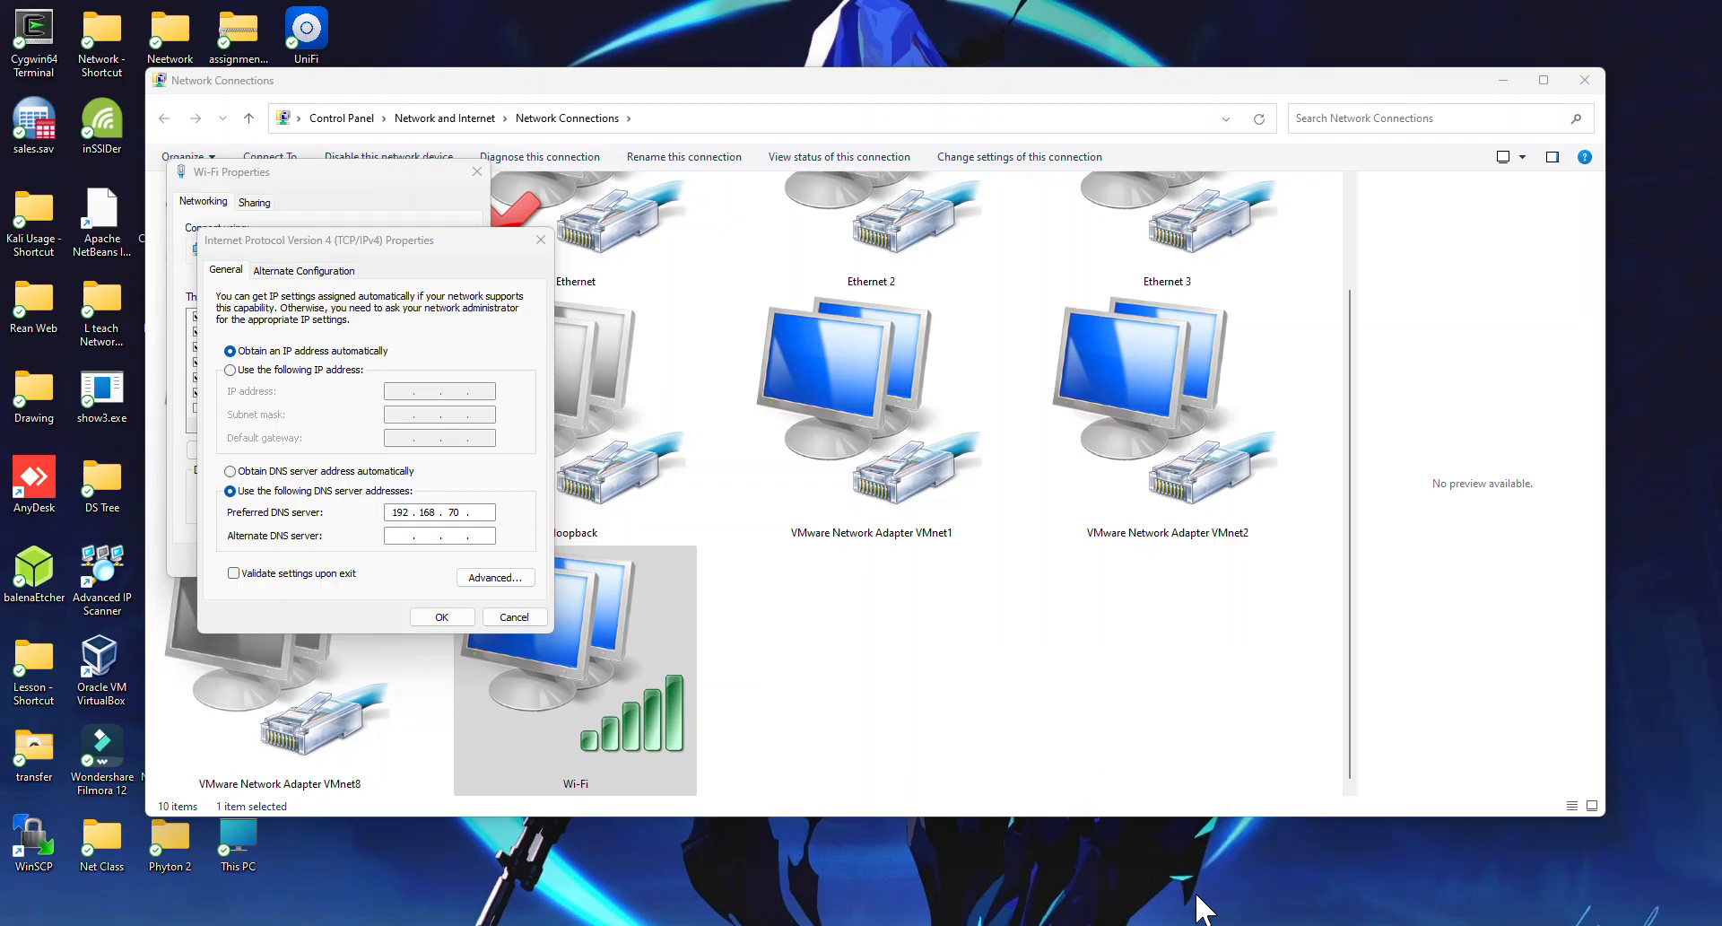
Complete the host Wi-Fi adapter's preferred DNS server as 192.168.70.20 and apply the adapter properties.
{"action": "left_click", "coordinate": [1193, 897]}
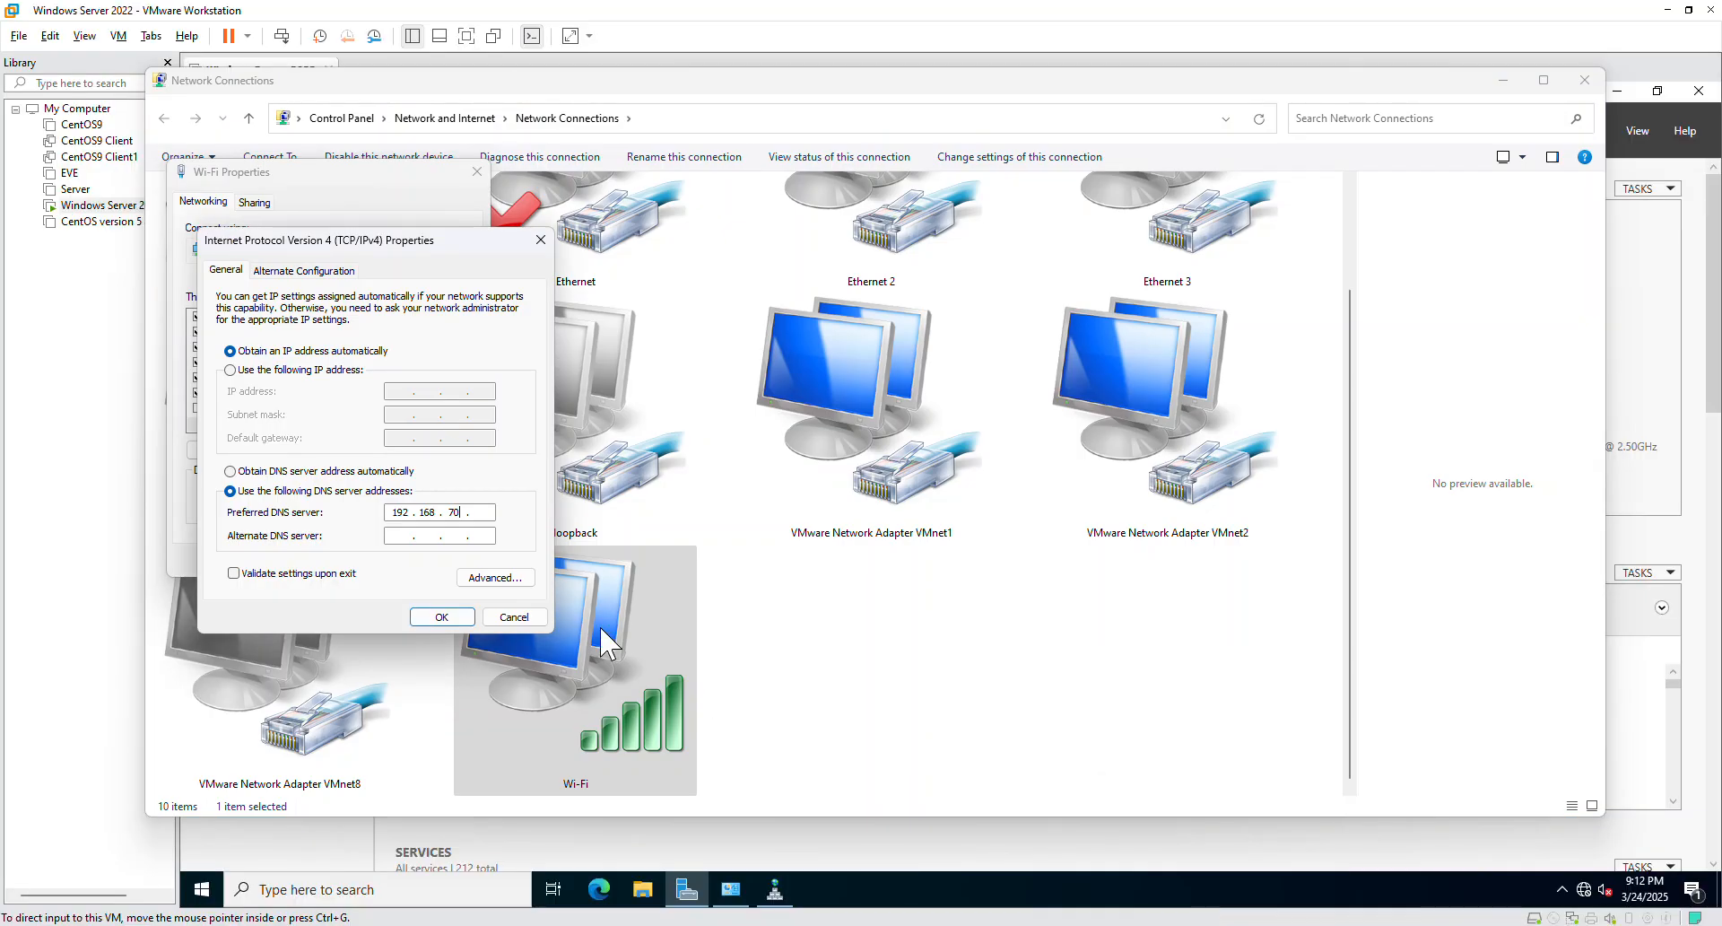
{"action": "type", "text": "20"}
{"action": "left_click", "coordinate": [442, 616]}
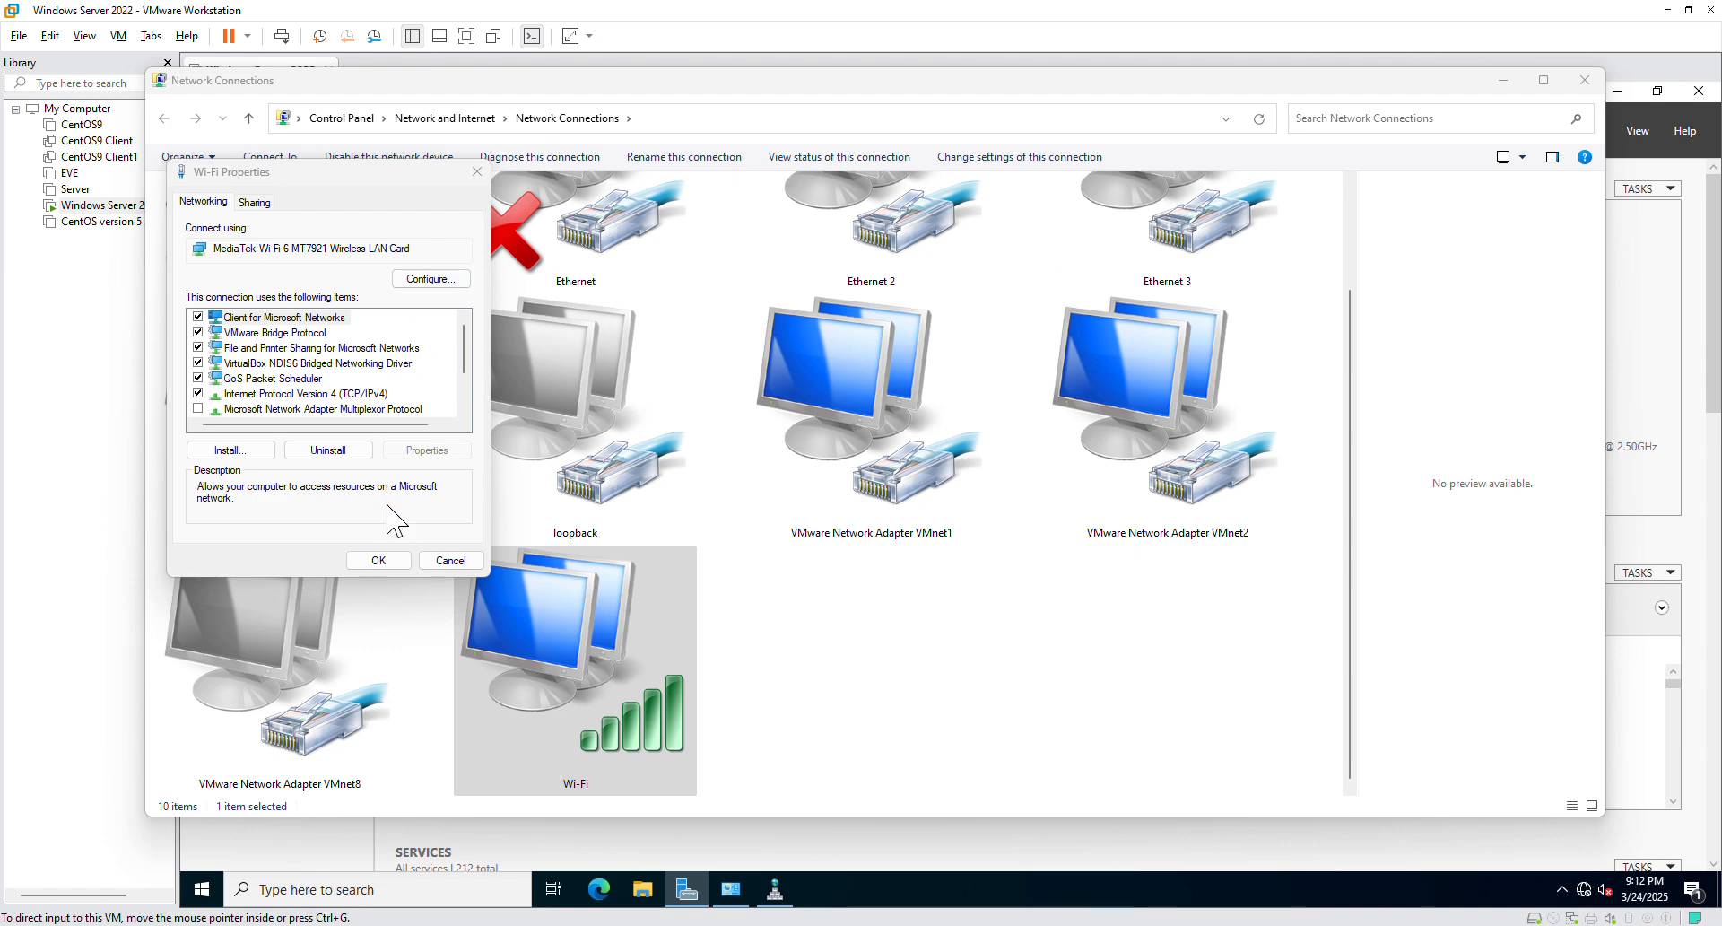
{"action": "left_click", "coordinate": [375, 561]}
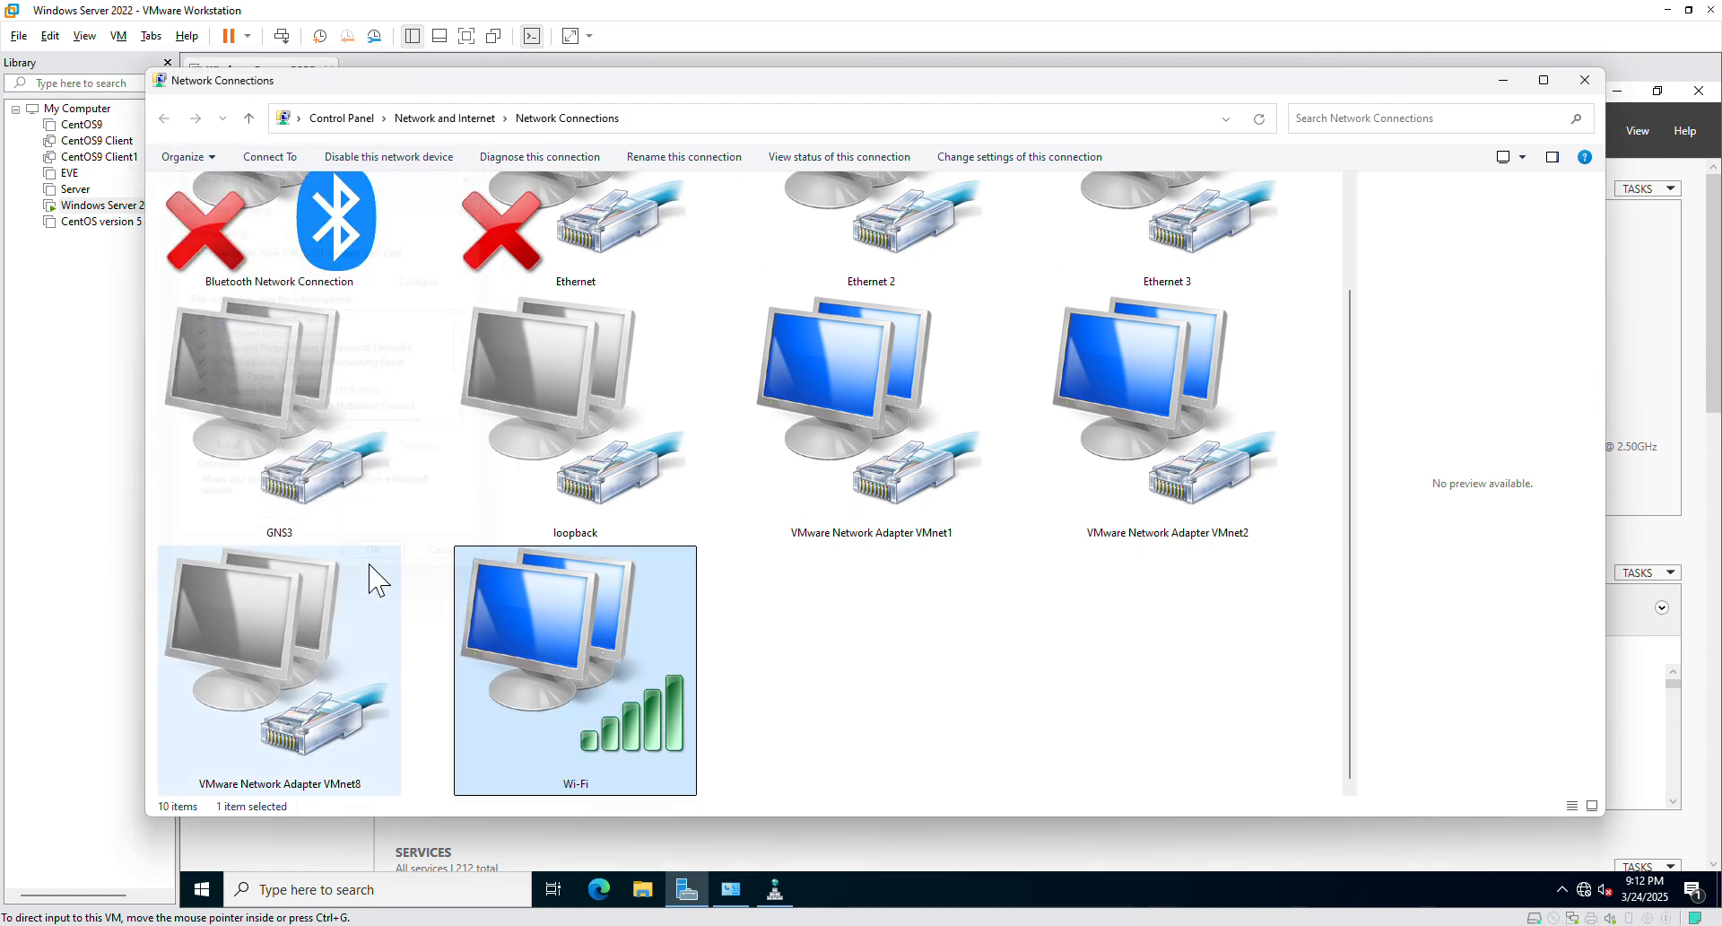
Return to the host's Command Prompt and repeat the nslookup query for facebook.com.
{"action": "left_click", "coordinate": [84, 476]}
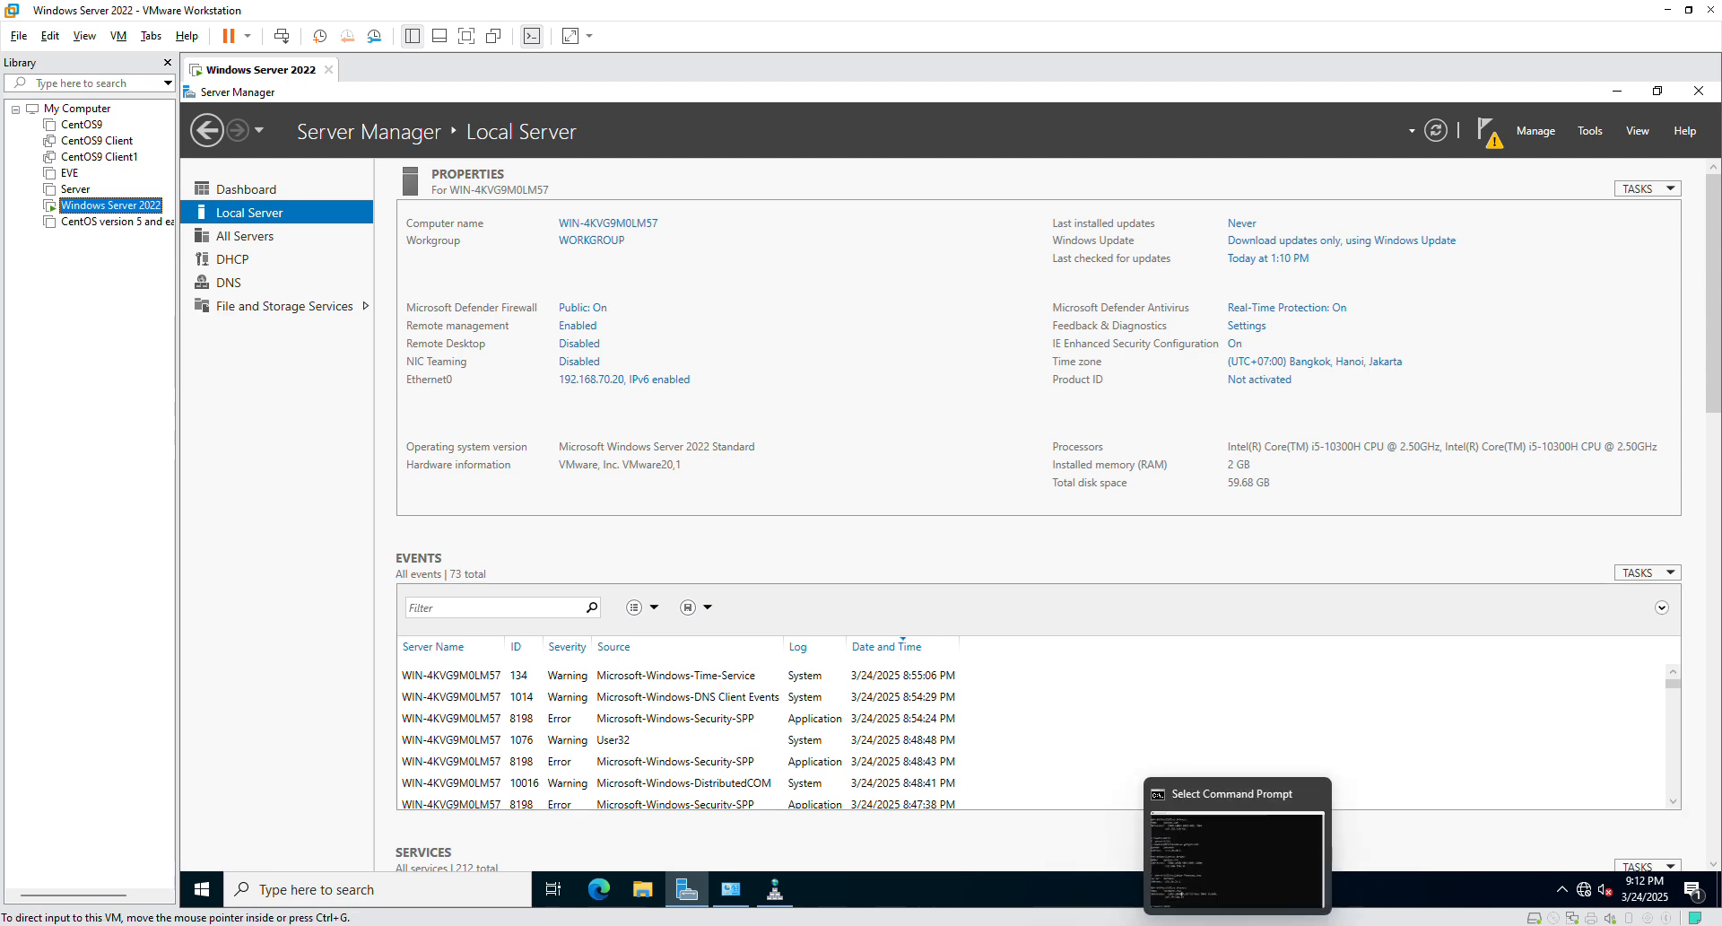
{"action": "left_click", "coordinate": [1237, 905]}
{"action": "key", "text": "Escape"}
{"action": "key", "text": "Up"}
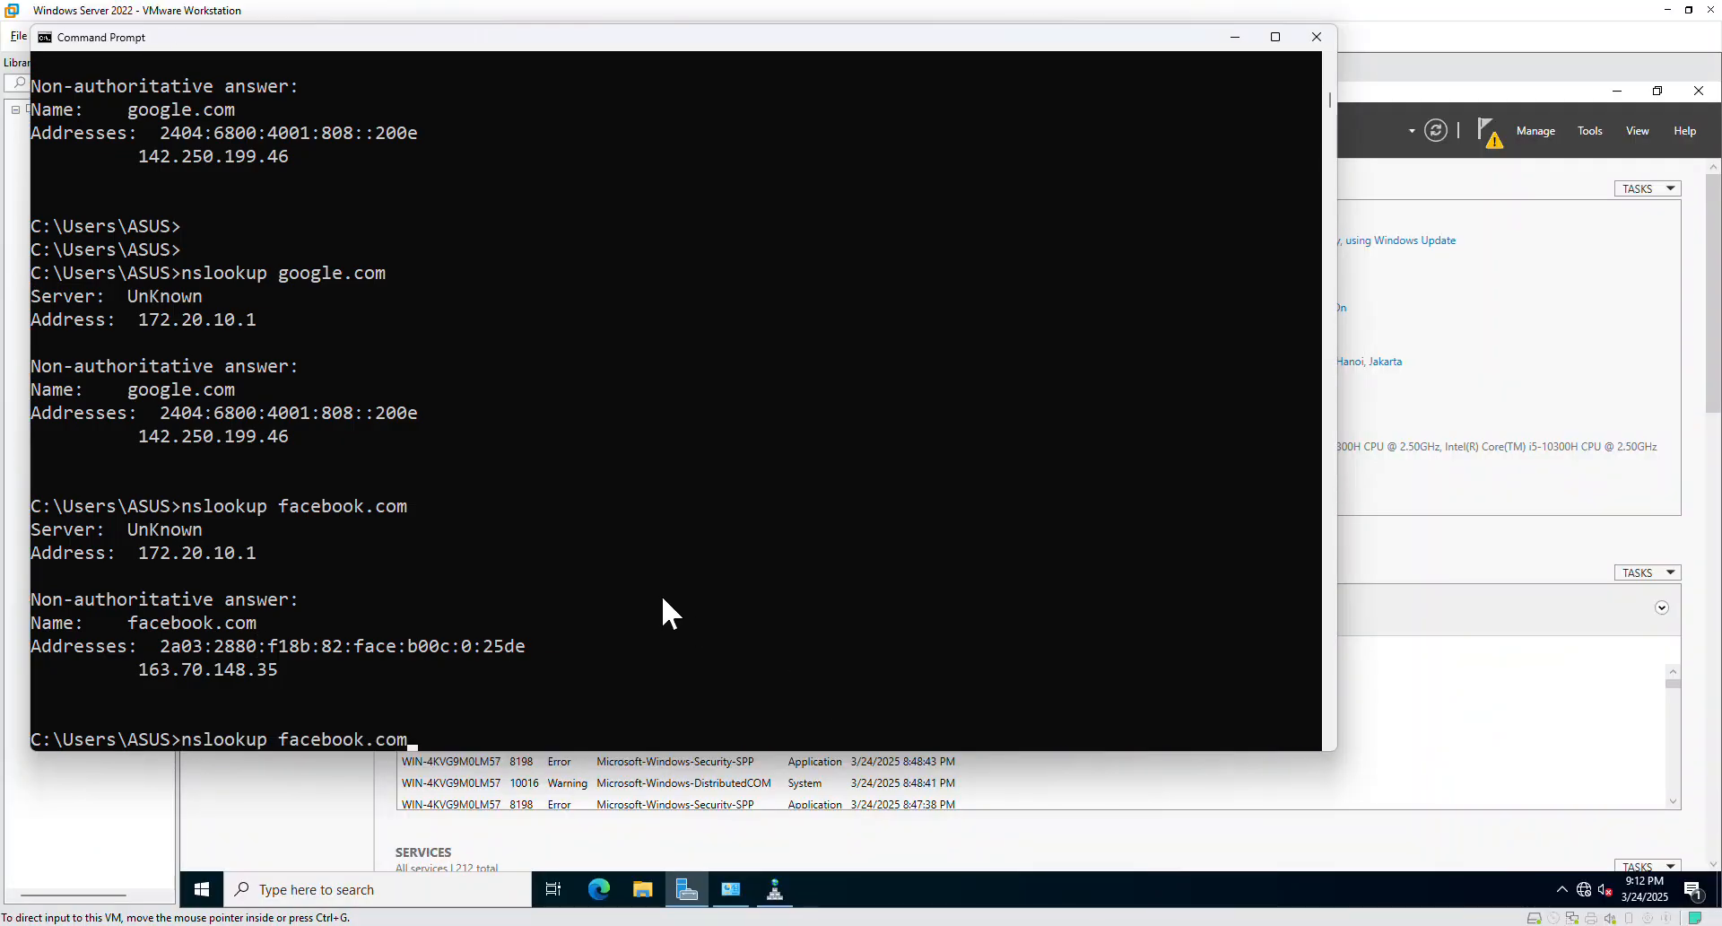
{"action": "key", "text": "Return"}
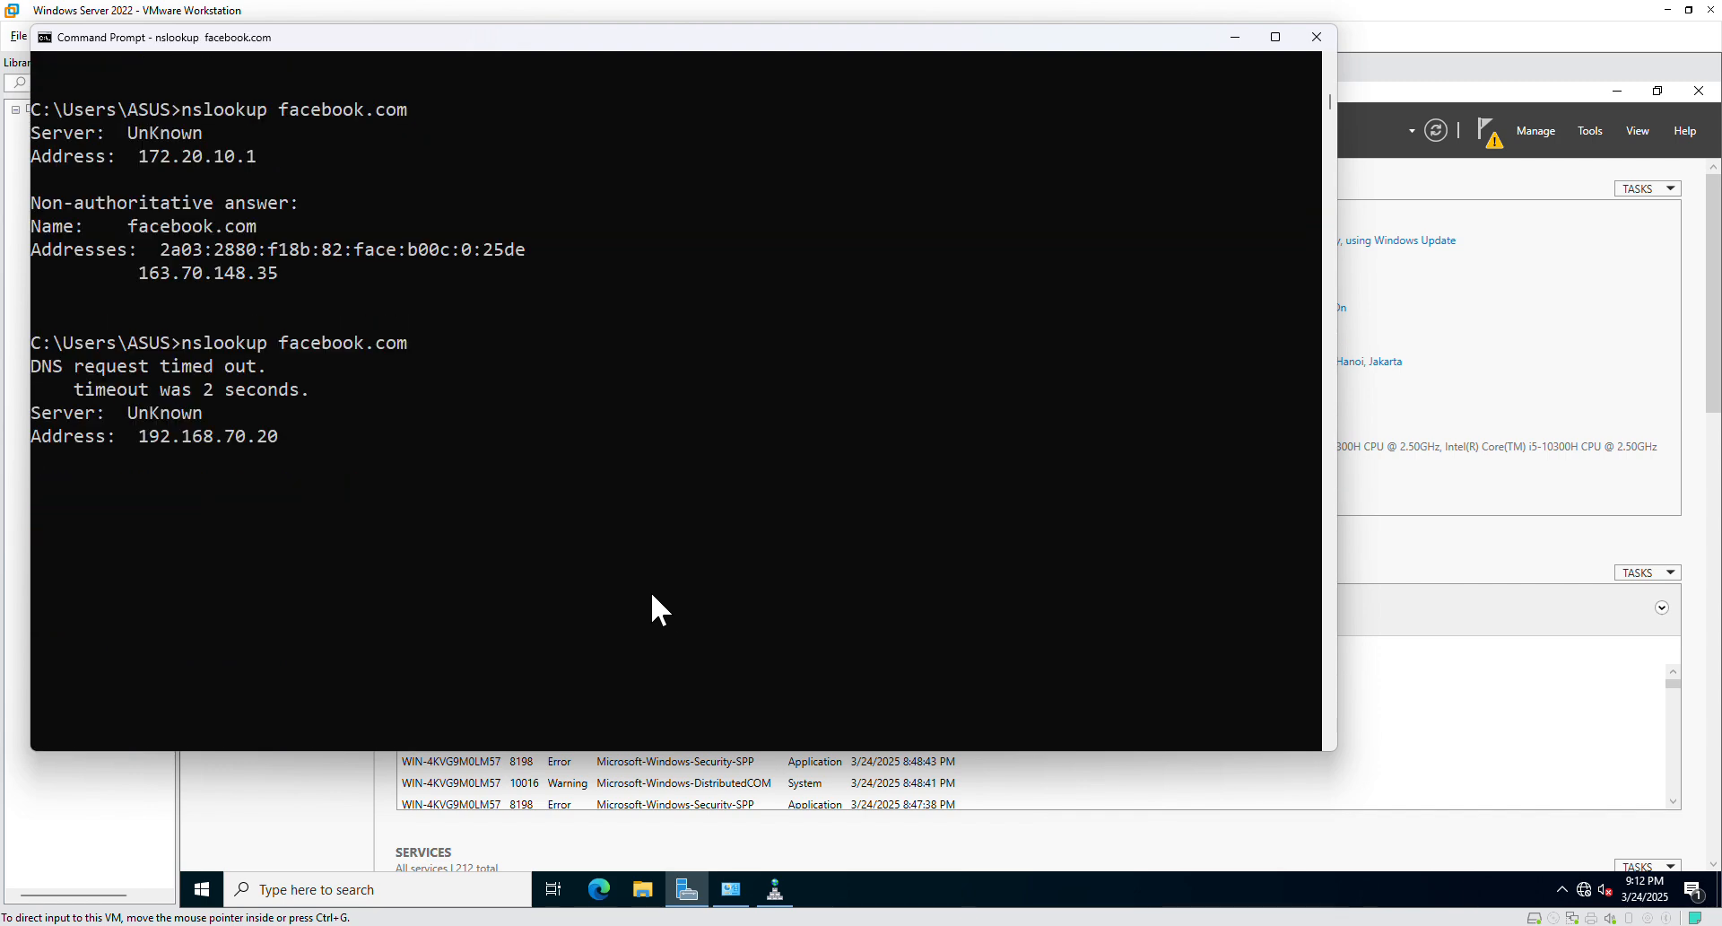
Compare the DNS server addresses reported in the two facebook.com nslookup outputs and mark the queried domain name.
{"action": "left_click_drag", "start_coordinate": [154, 430], "coordinate": [251, 442]}
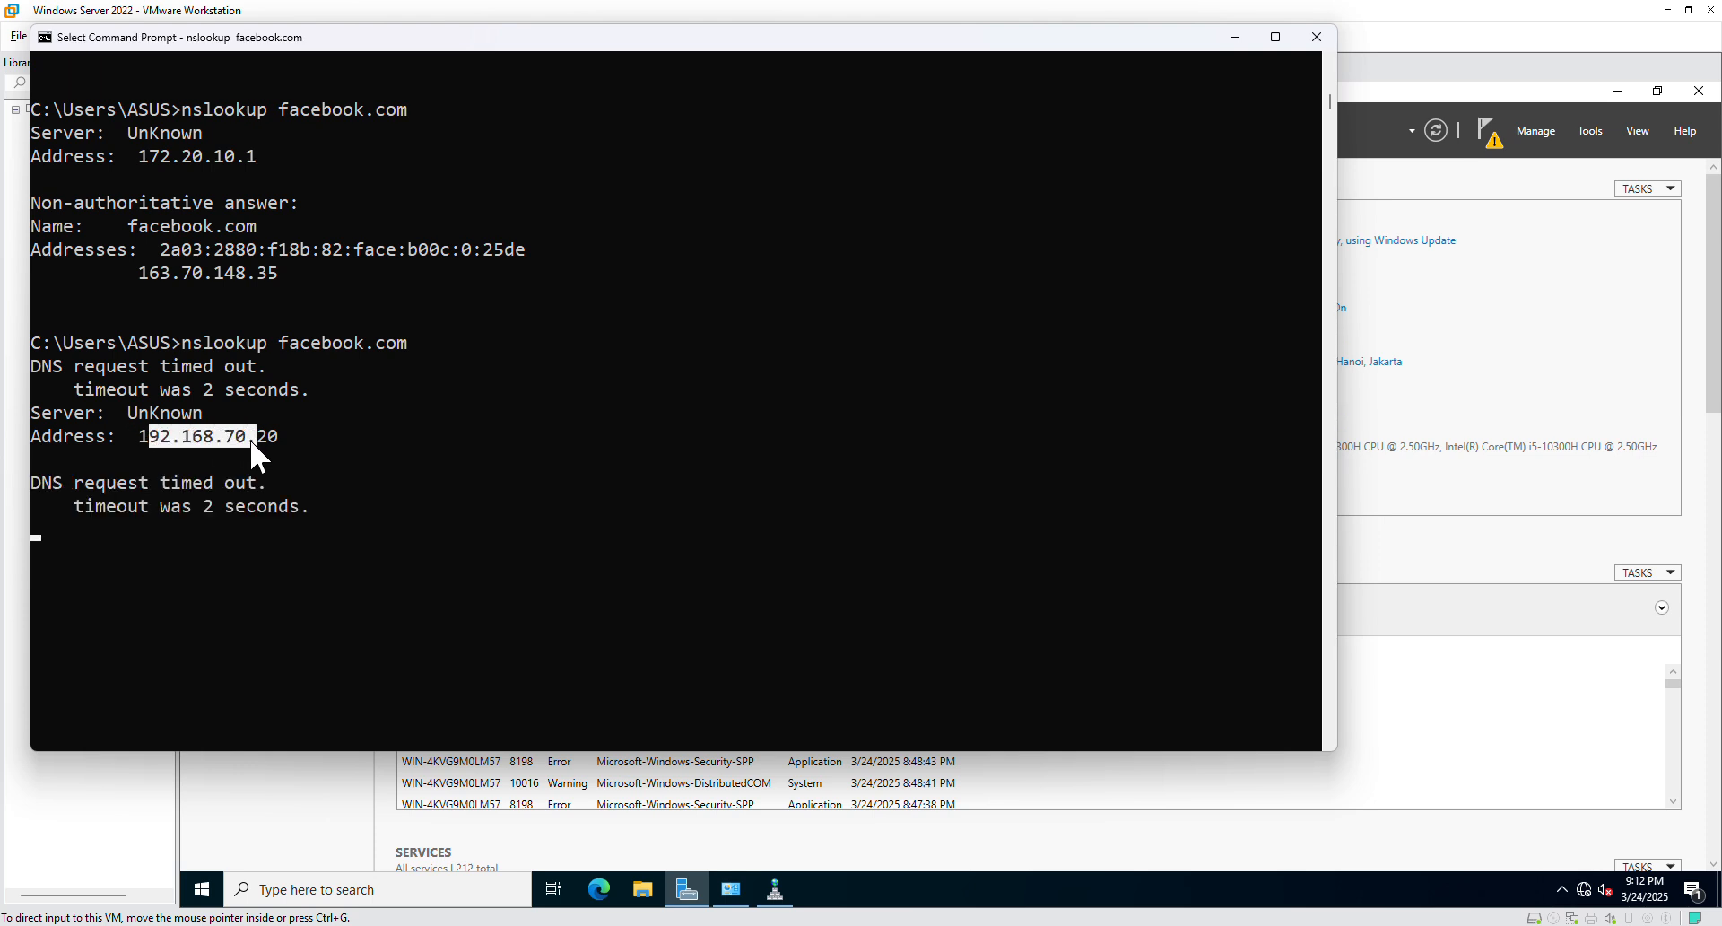
{"action": "left_click_drag", "start_coordinate": [141, 163], "coordinate": [172, 179]}
{"action": "left_click", "coordinate": [143, 430]}
{"action": "left_click_drag", "start_coordinate": [143, 432], "coordinate": [250, 432]}
{"action": "left_click", "coordinate": [153, 435]}
{"action": "left_click_drag", "start_coordinate": [136, 436], "coordinate": [266, 436]}
{"action": "left_click_drag", "start_coordinate": [282, 338], "coordinate": [396, 366]}
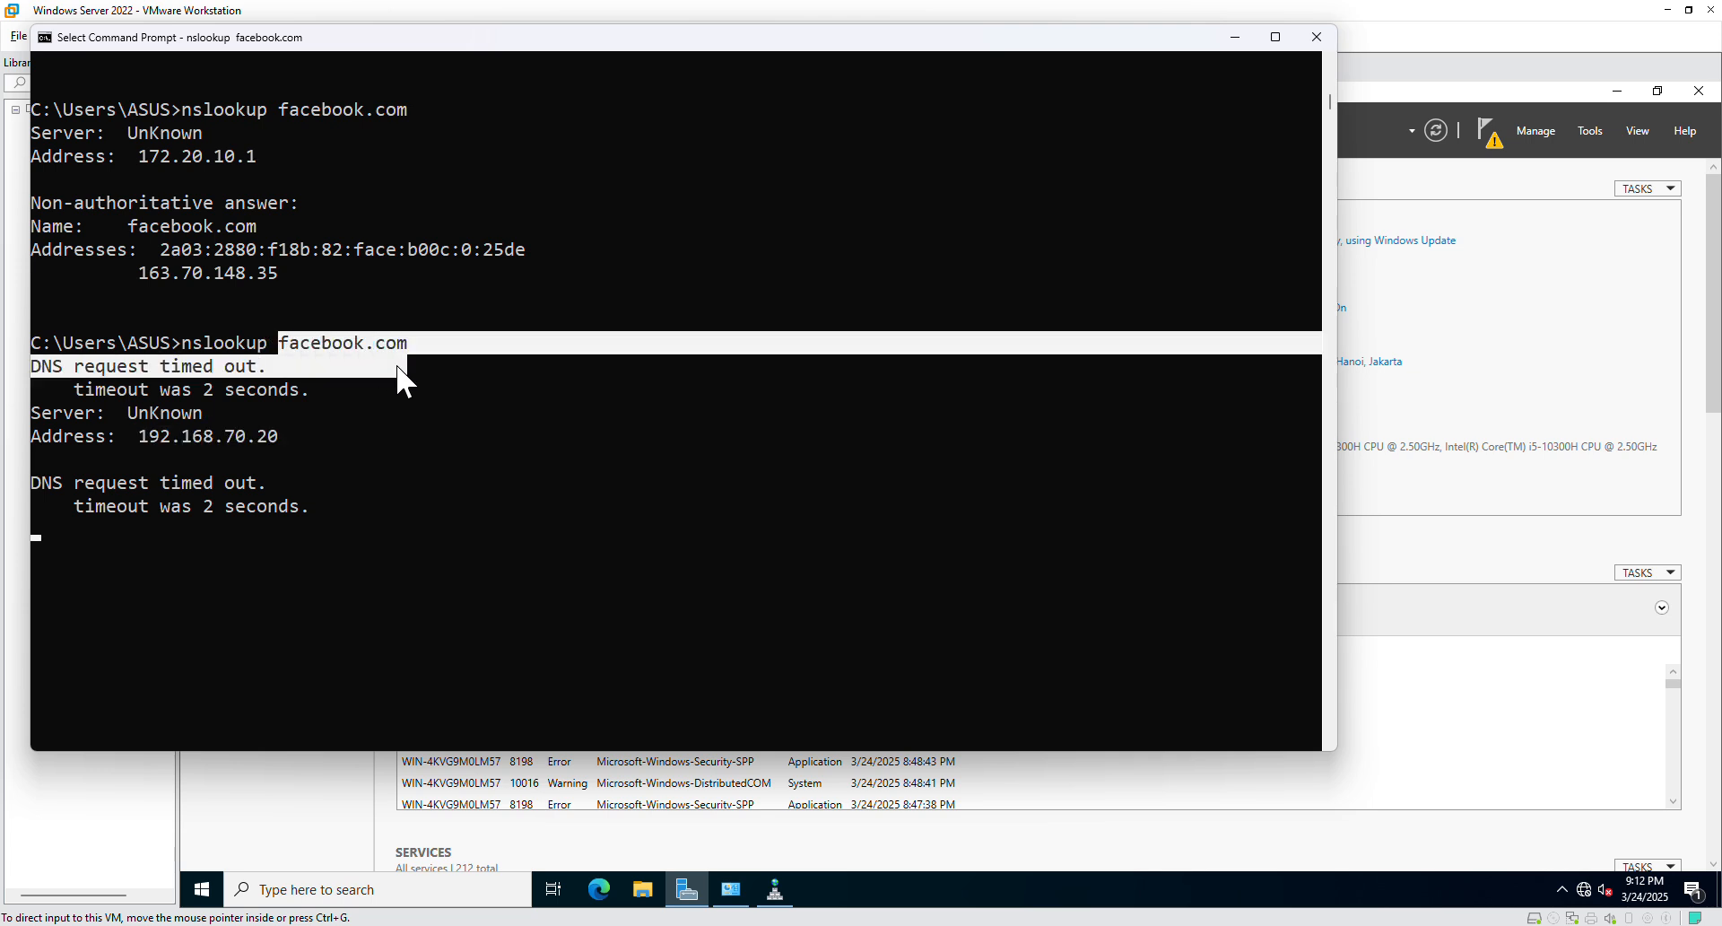
{"action": "right_click", "coordinate": [397, 366]}
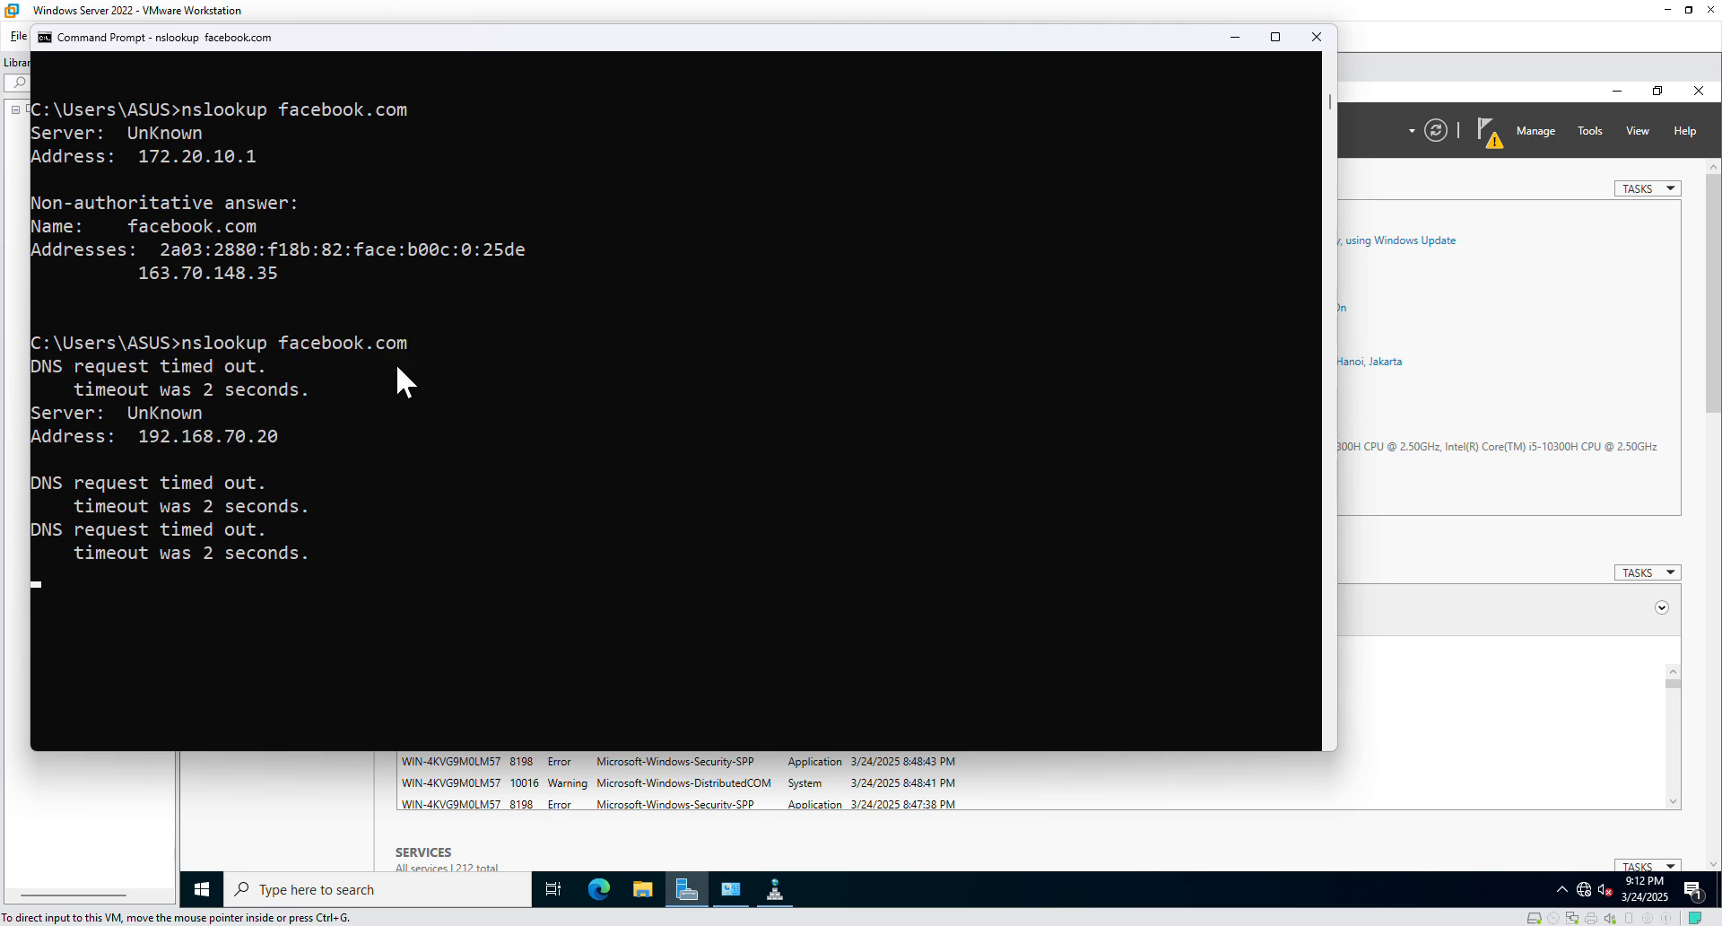
Interrupt the running facebook.com query and try an nslookup query for google.com.
{"action": "key", "text": "ctrl+c"}
{"action": "key", "text": "Up"}
{"action": "key", "text": "Up"}
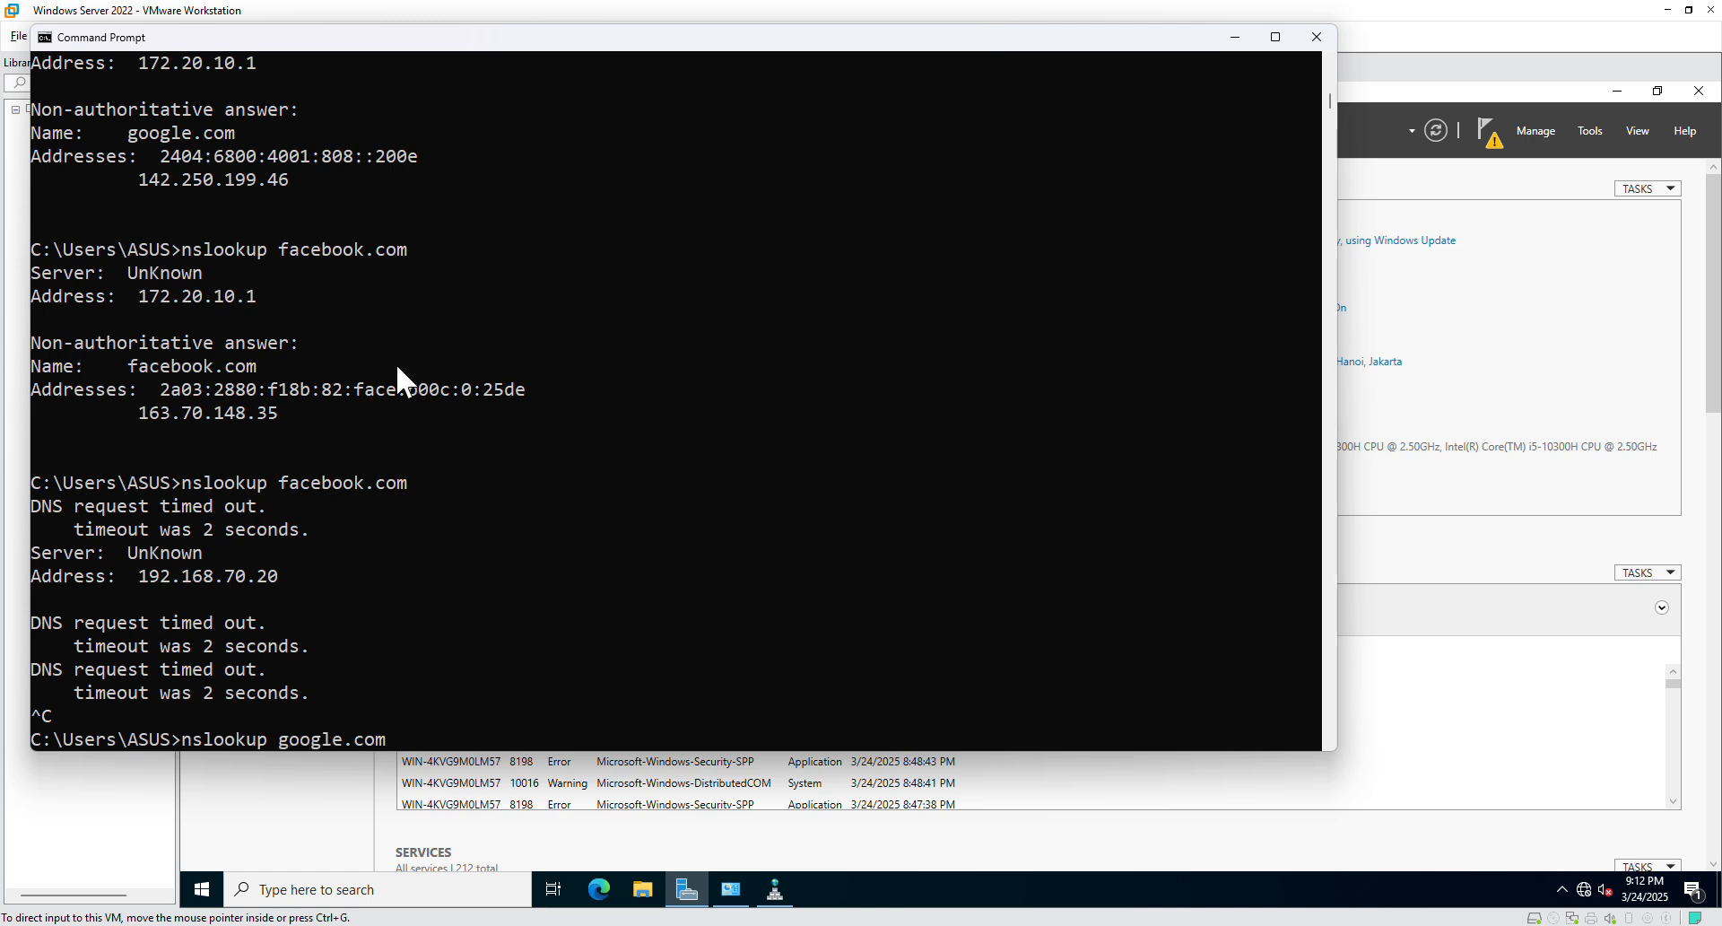
{"action": "key", "text": "Return"}
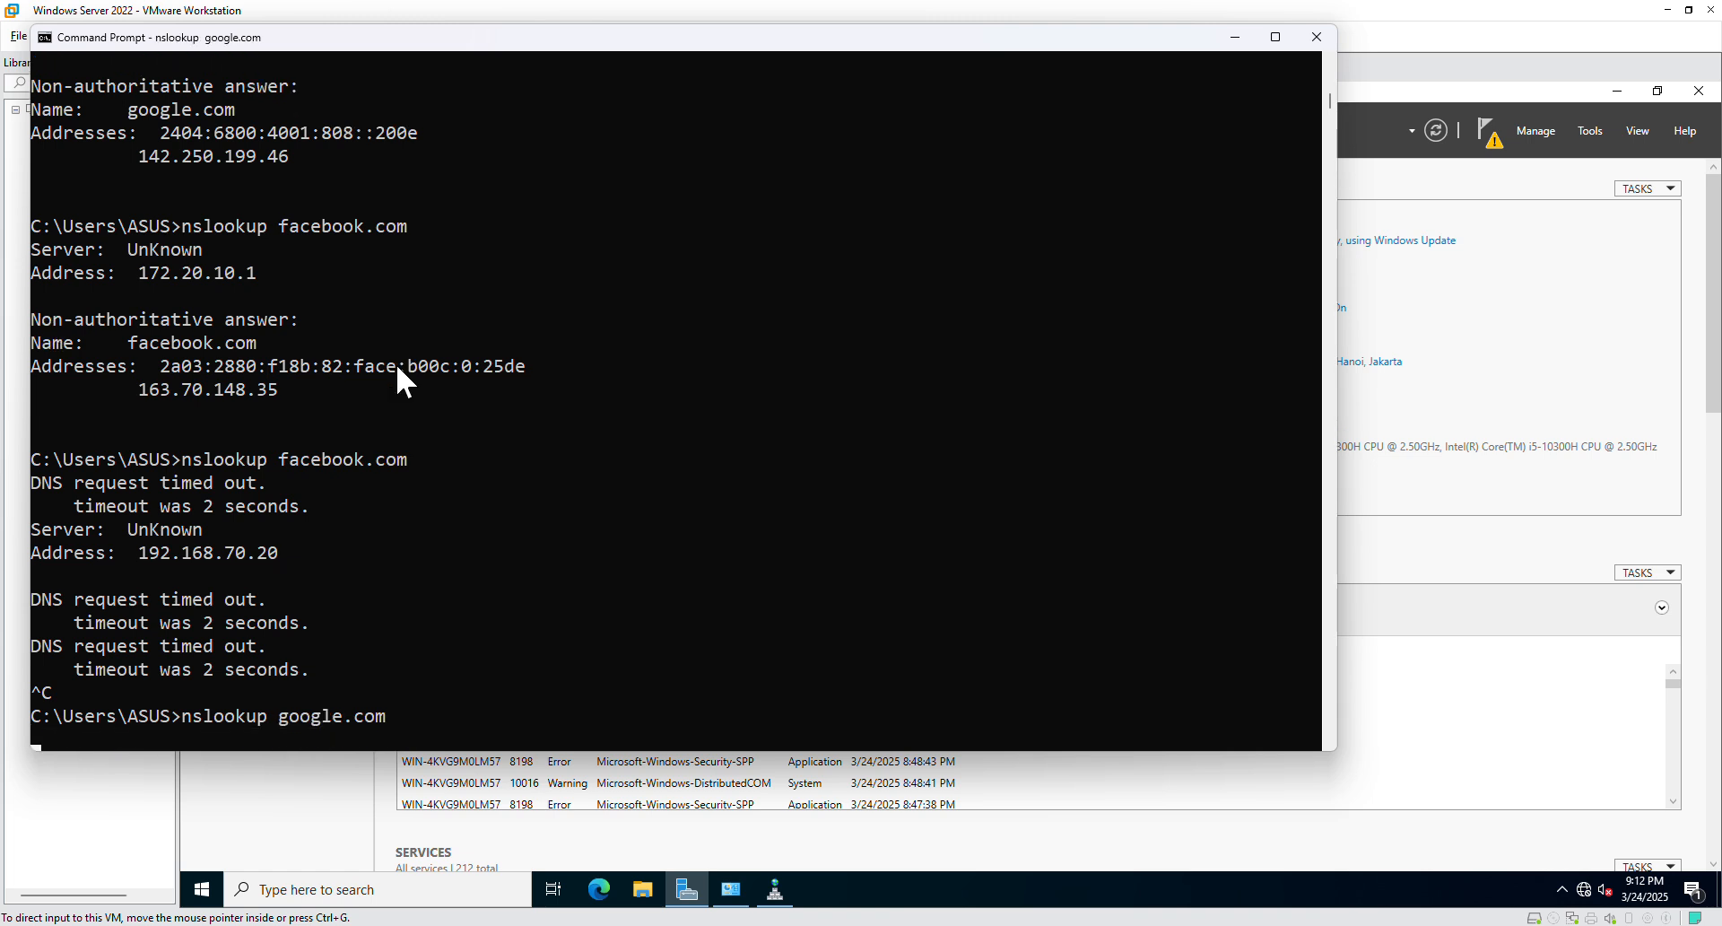
{"action": "key", "text": "ctrl+c"}
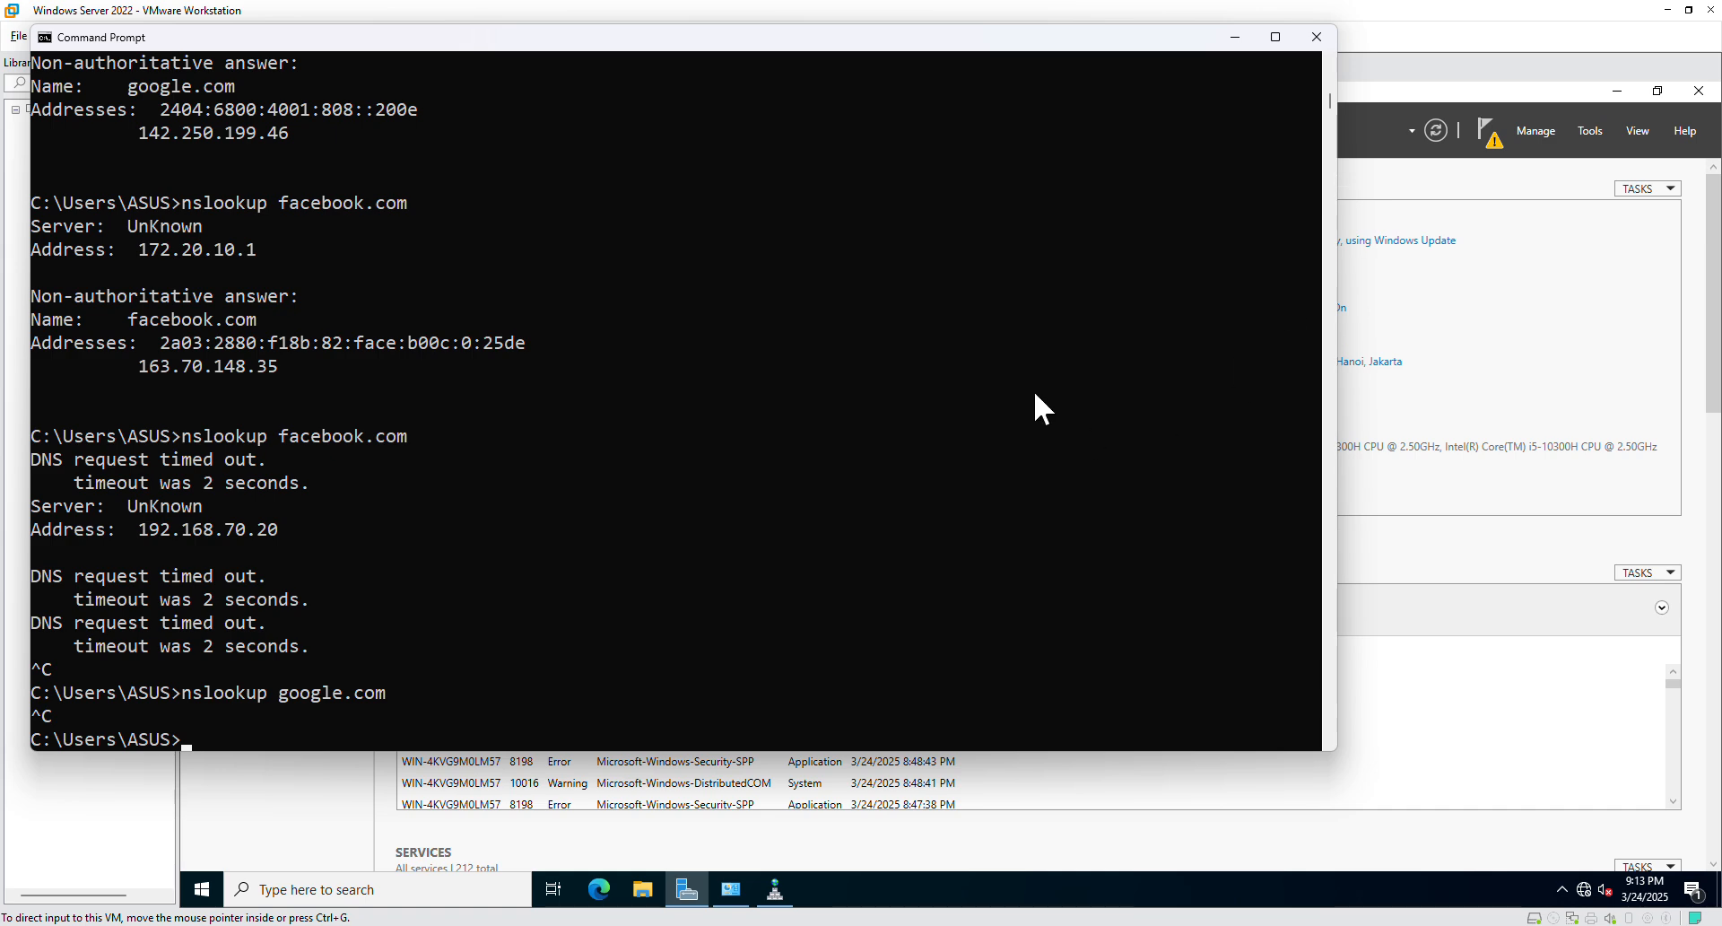
Bring back the host's Command Prompt and run an nslookup query for student.e9.com.
{"action": "left_click", "coordinate": [1524, 552]}
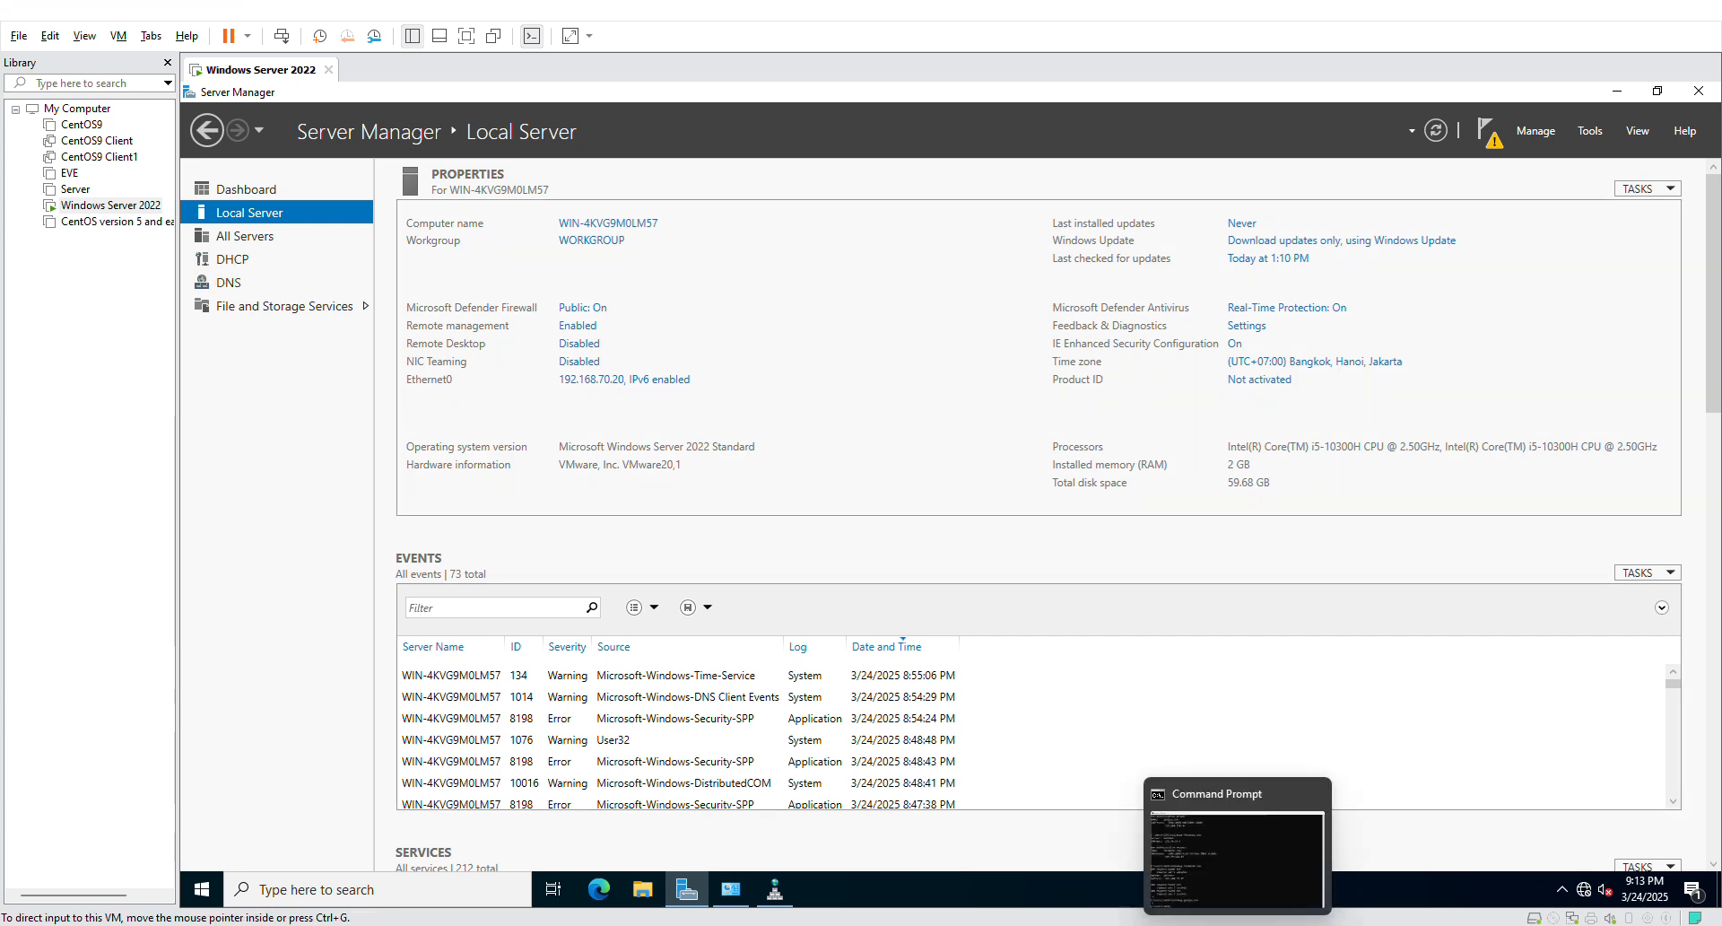
{"action": "left_click", "coordinate": [1238, 925]}
{"action": "left_click", "coordinate": [646, 690]}
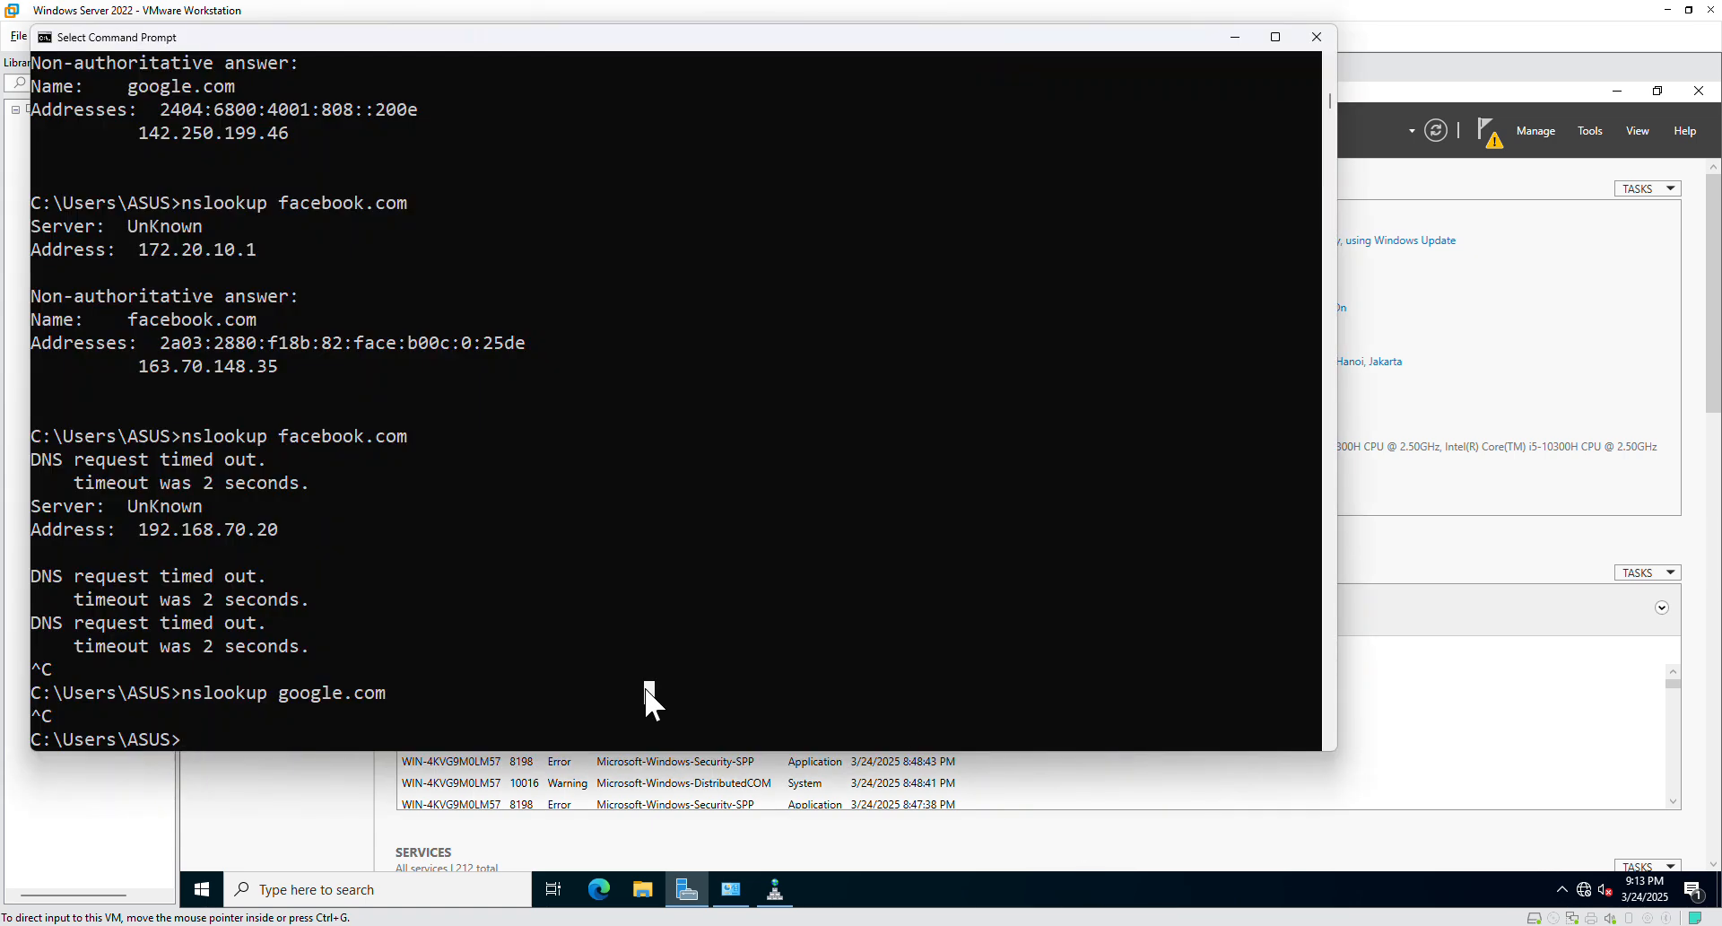
{"action": "key", "text": "Up"}
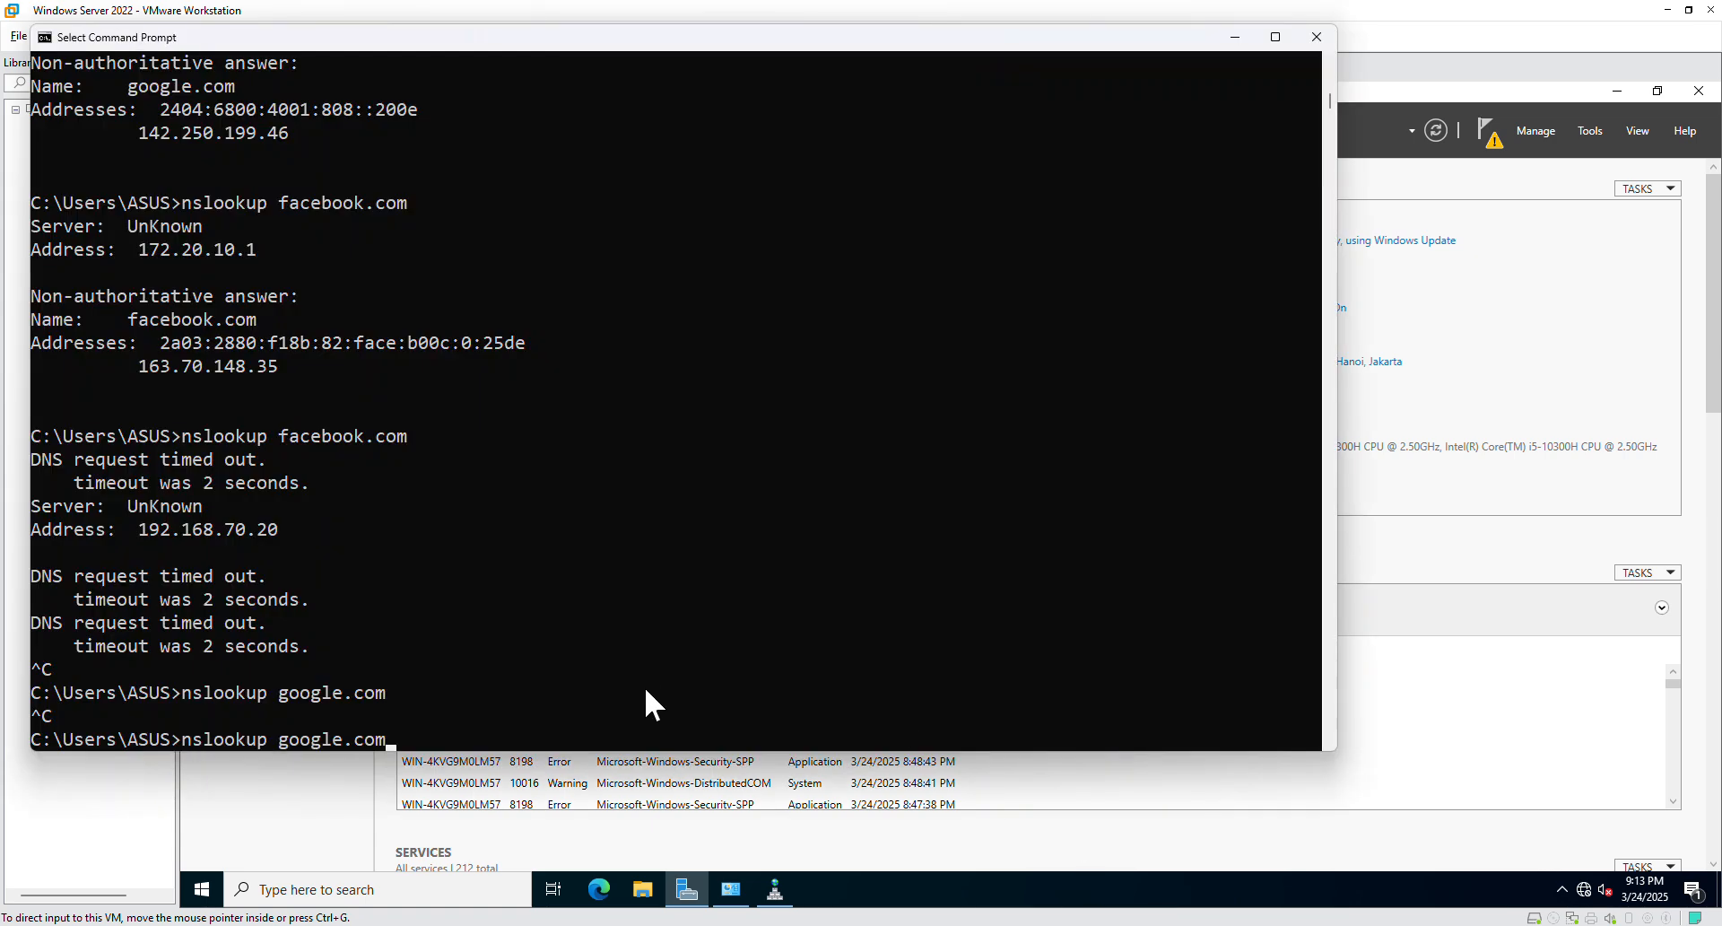
{"action": "key", "text": "BackSpace"}
{"action": "key", "text": "BackSpace"}
{"action": "key", "text": "BackSpace"}
{"action": "key", "text": "BackSpace"}
{"action": "key", "text": "BackSpace"}
{"action": "key", "text": "BackSpace"}
{"action": "key", "text": "BackSpace"}
{"action": "key", "text": "BackSpace"}
{"action": "key", "text": "BackSpace"}
{"action": "key", "text": "BackSpace"}
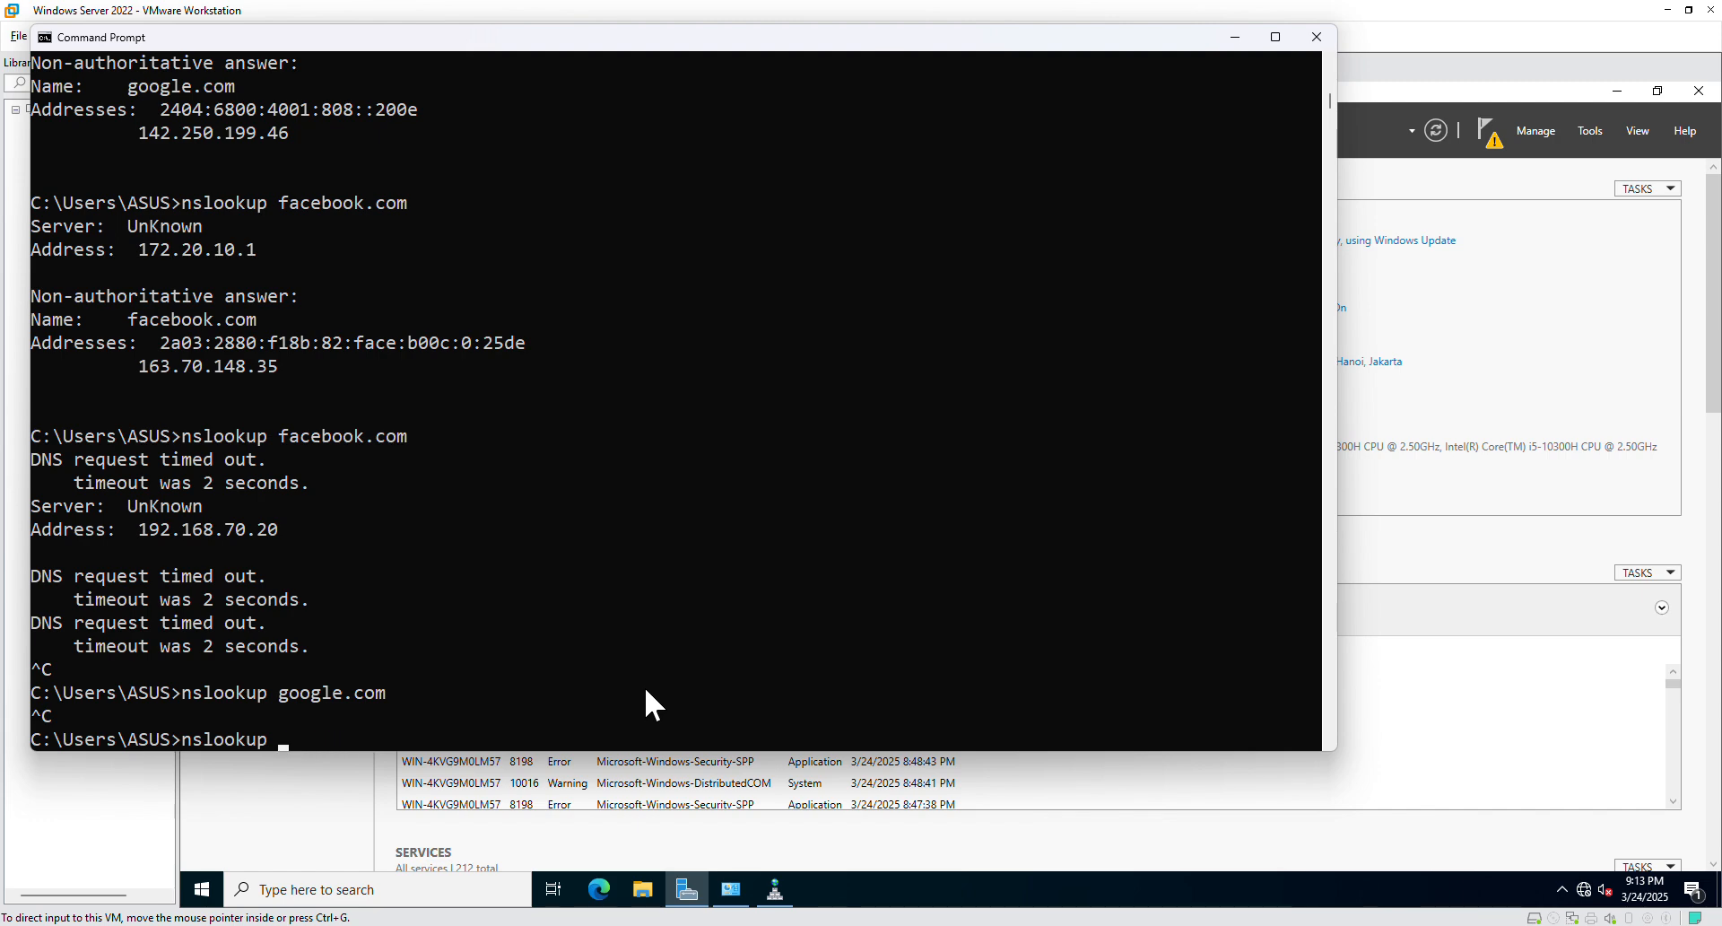
{"action": "type", "text": "student.e9.com"}
{"action": "key", "text": "Return"}
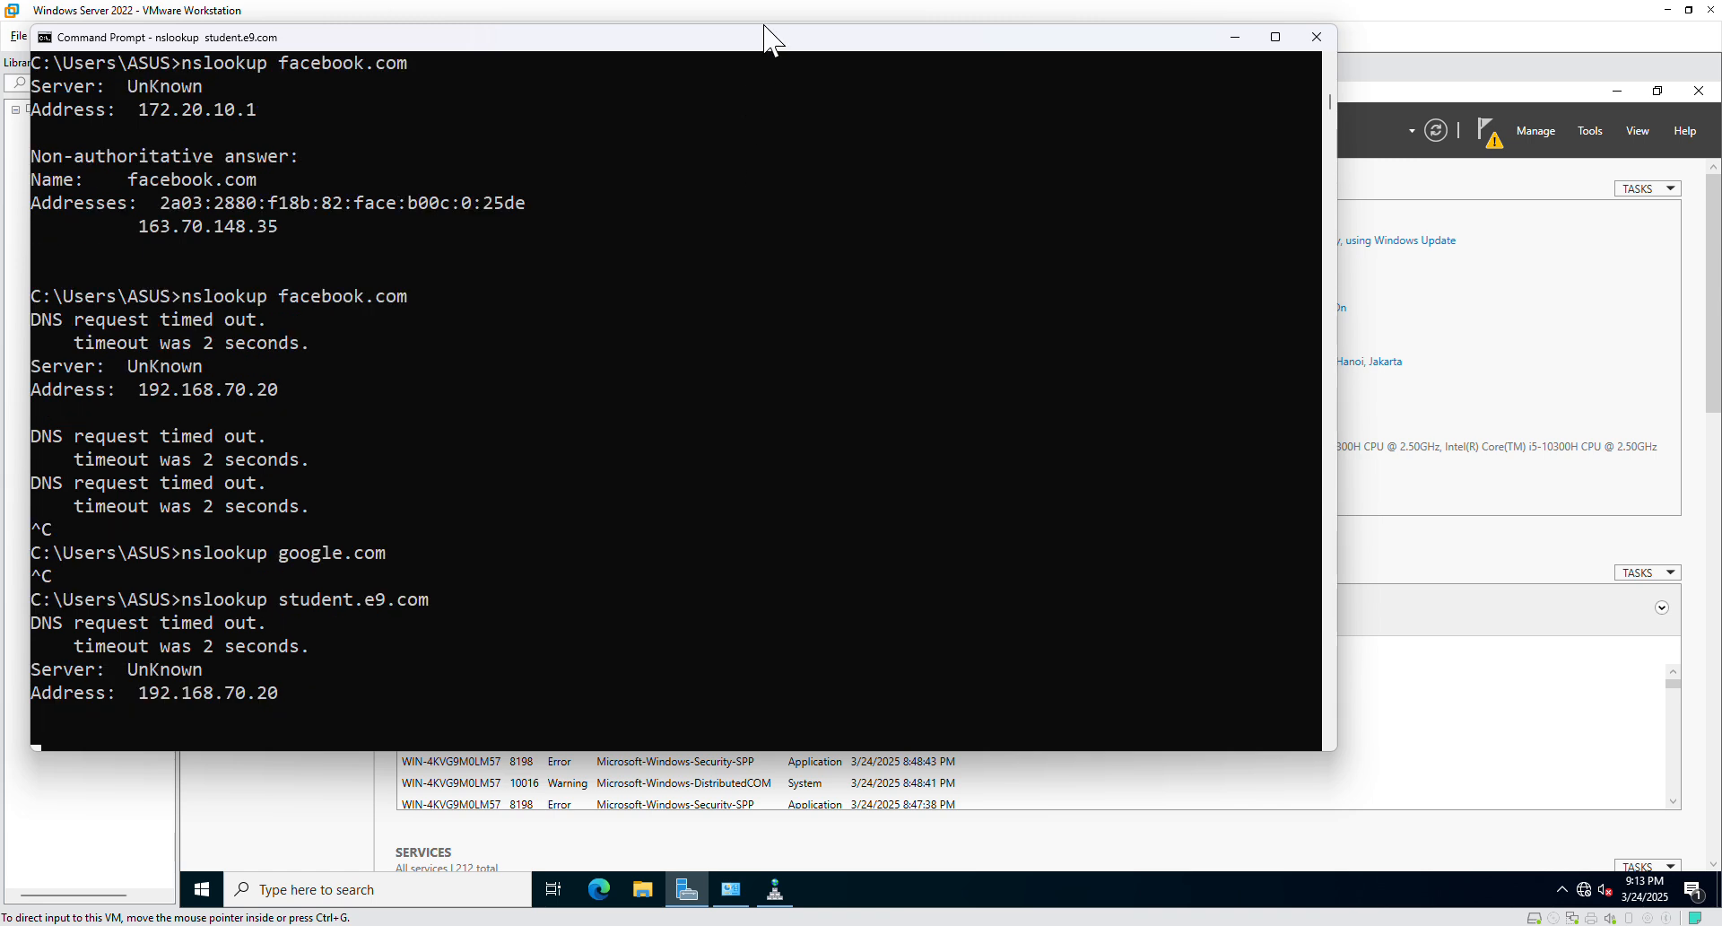
{"action": "scroll", "coordinate": [363, 599], "scroll_direction": "down", "scroll_amount": 10}
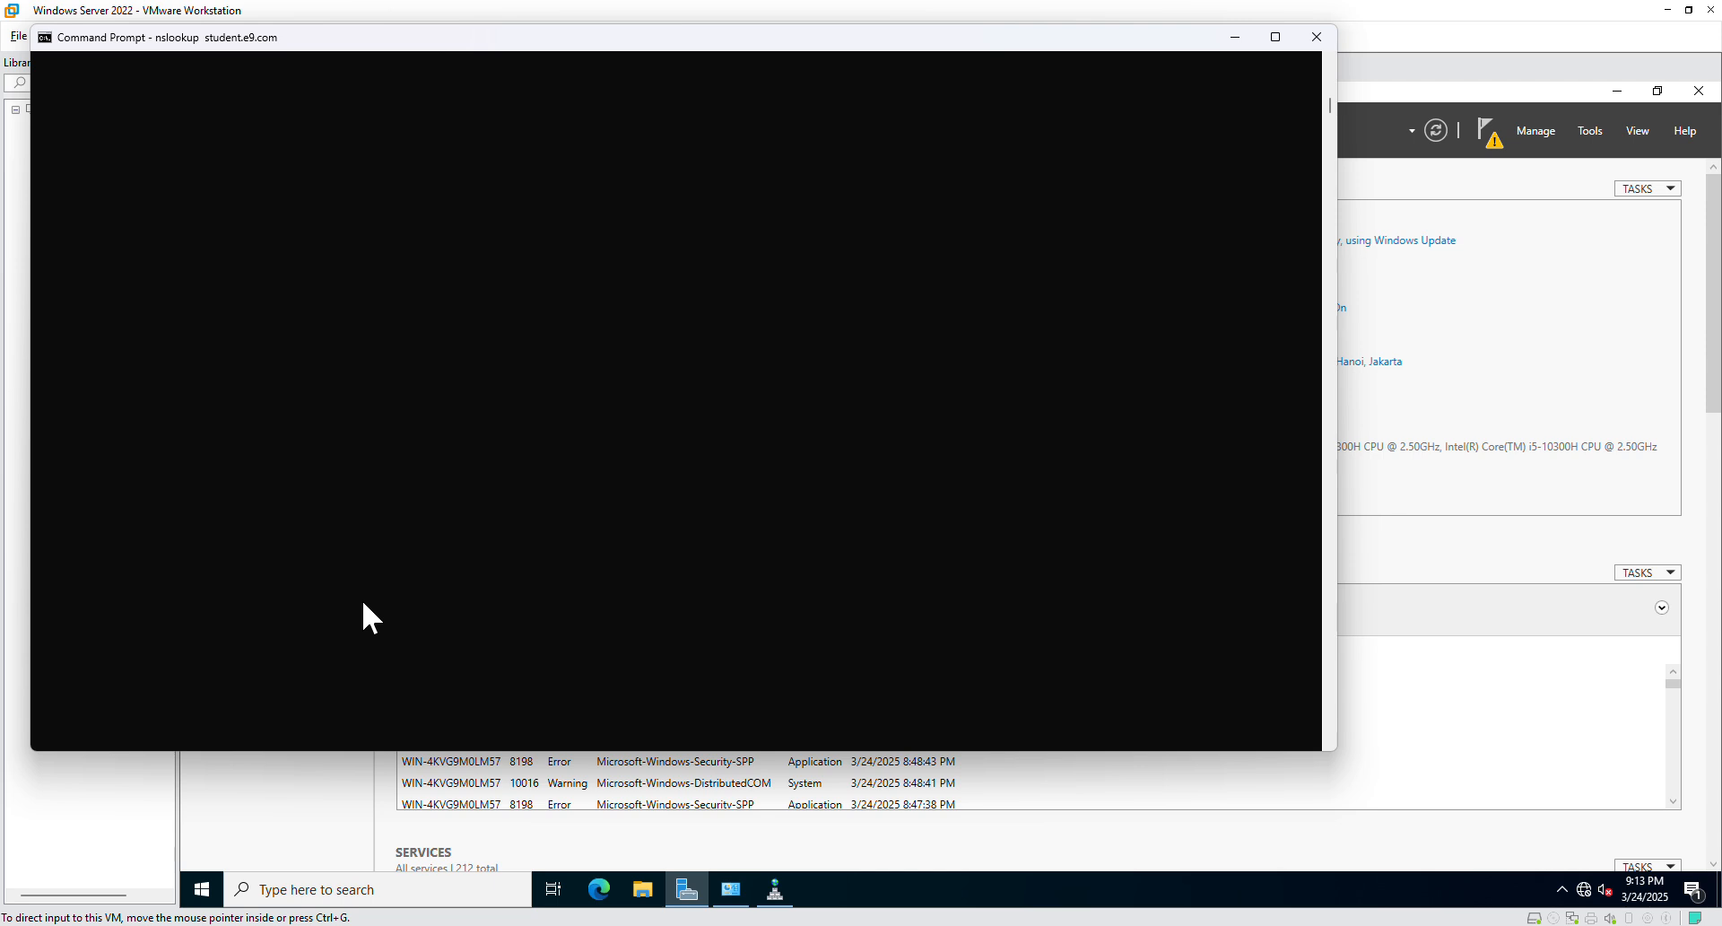
{"action": "scroll", "coordinate": [362, 599], "scroll_direction": "up", "scroll_amount": 15}
{"action": "scroll", "coordinate": [362, 599], "scroll_direction": "down", "scroll_amount": 10}
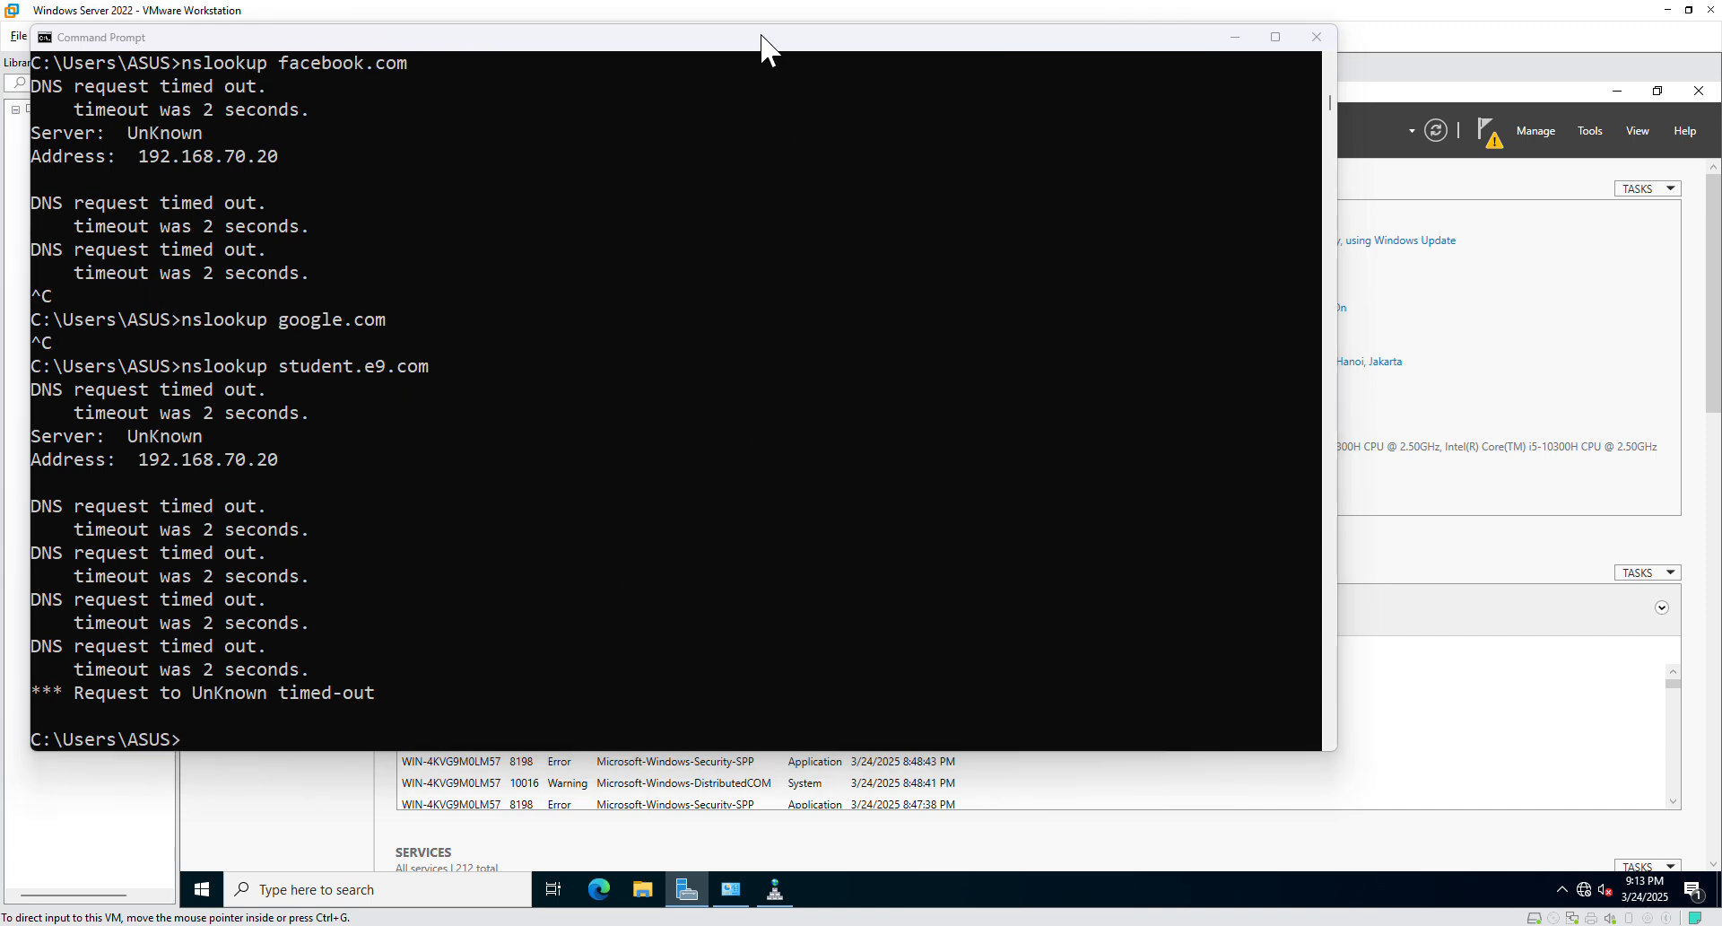
Repeat the nslookup query for student.e9.com in the host's Command Prompt.
{"action": "left_click", "coordinate": [563, 640]}
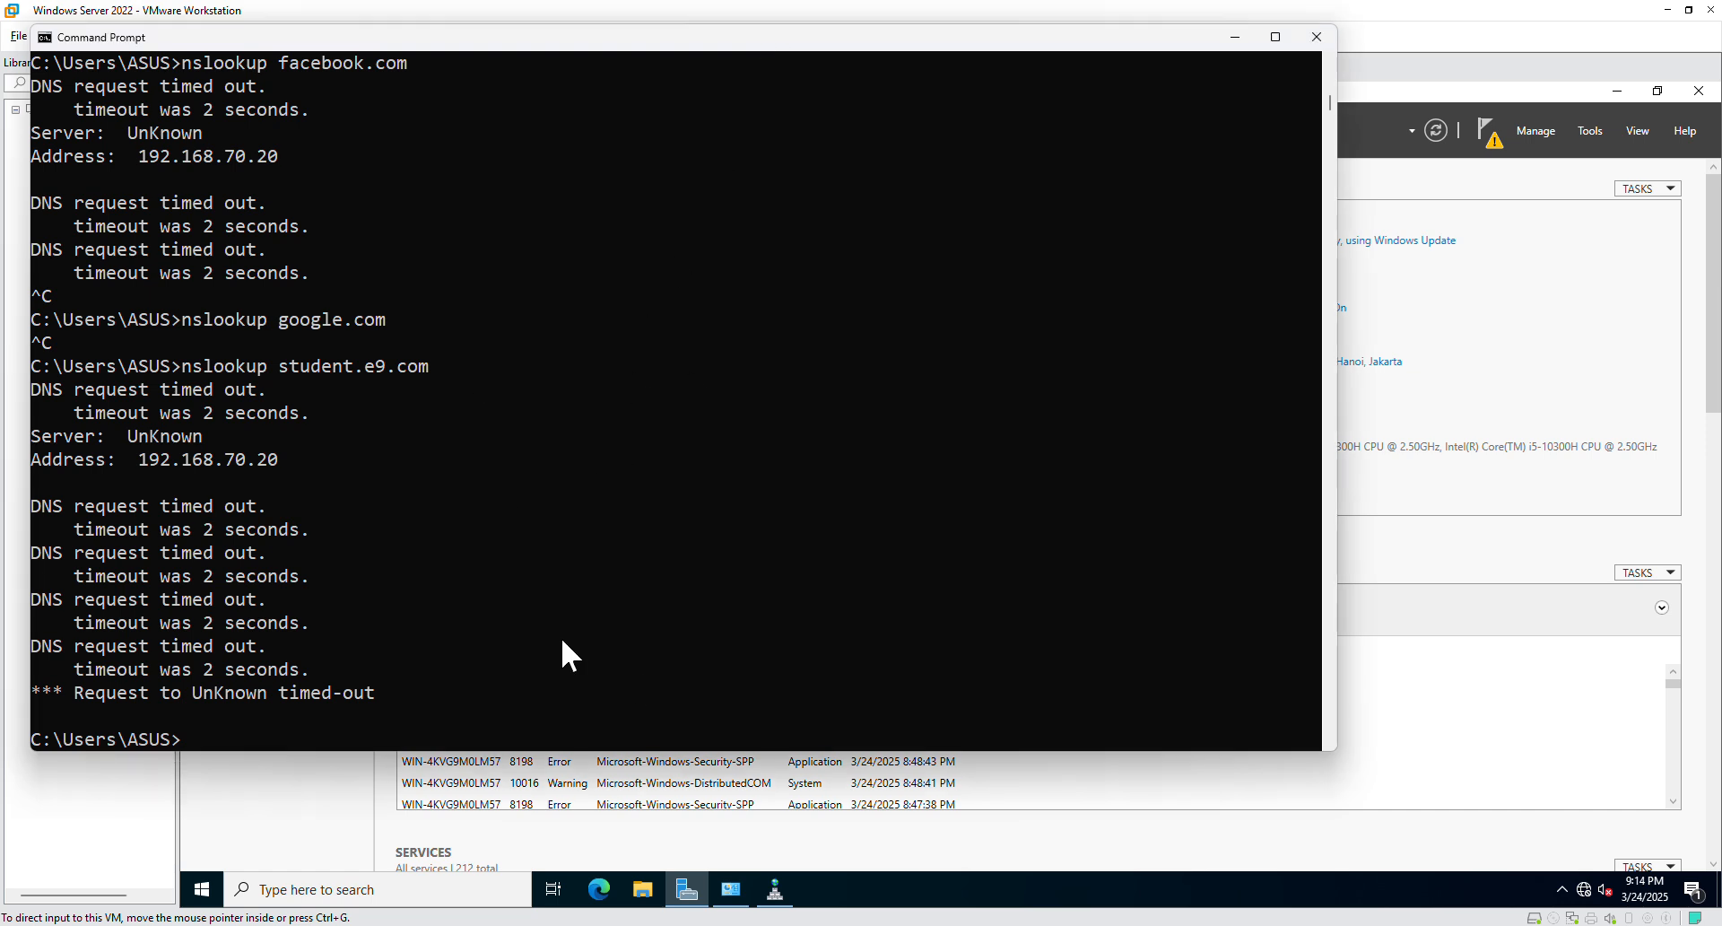
{"action": "key", "text": "Up"}
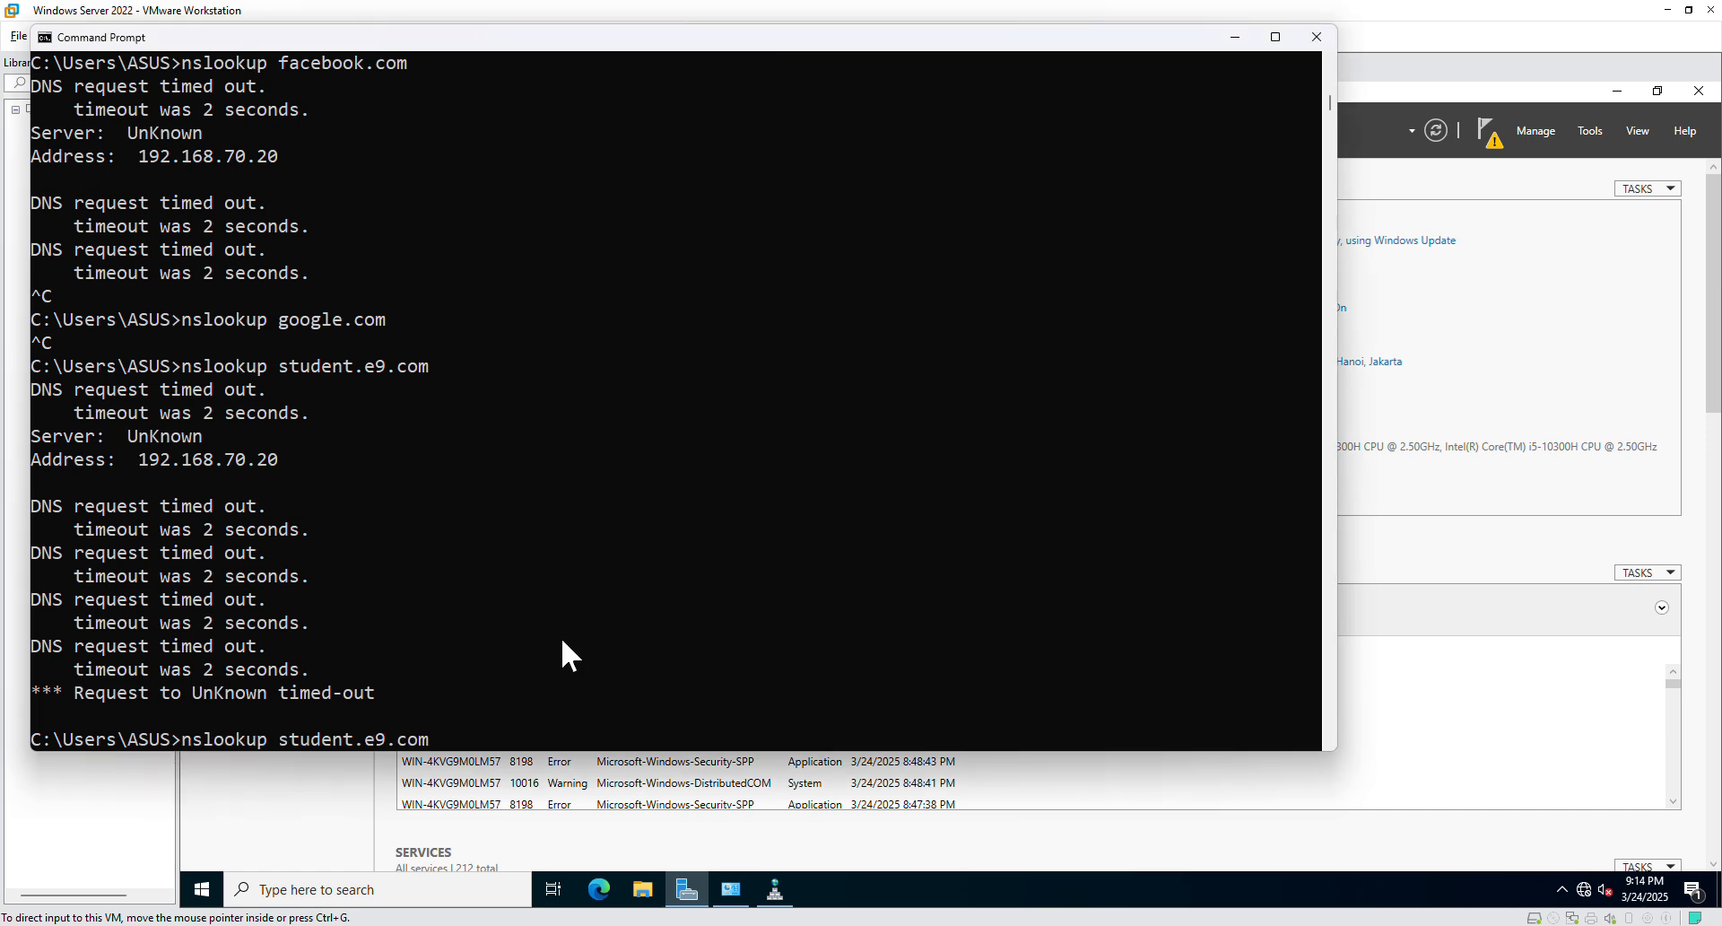
{"action": "key", "text": "Return"}
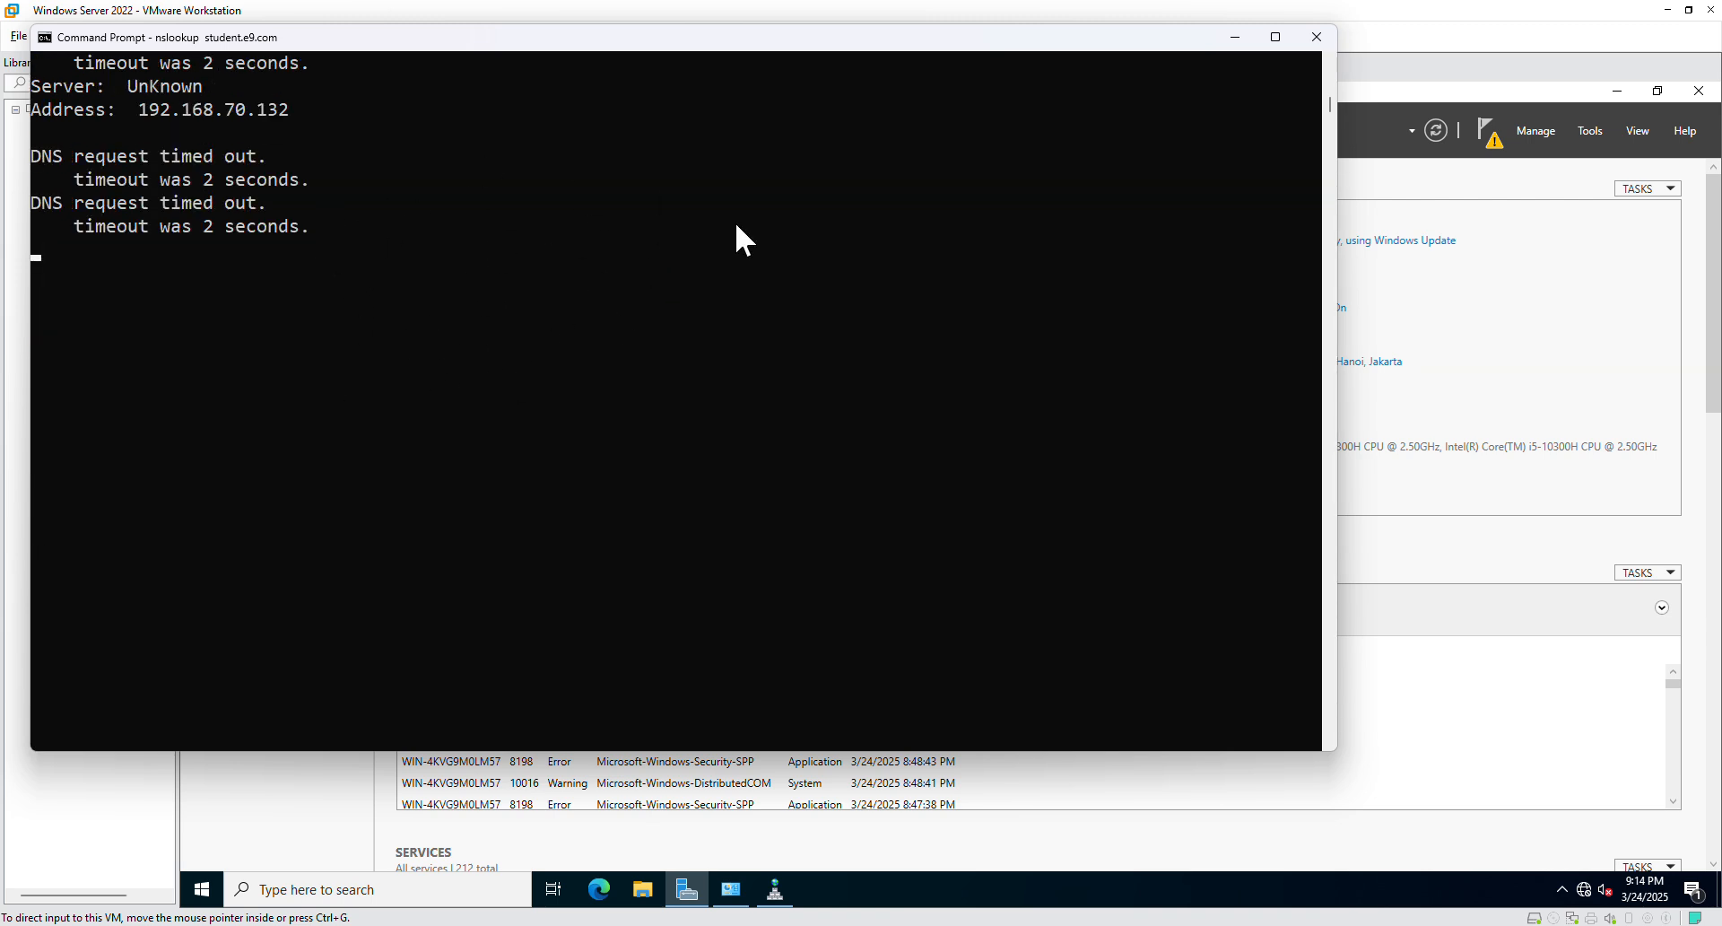
Open DNS Manager on the server and check the FQDN in the properties of the student host record in zone e9.com.
{"action": "left_click", "coordinate": [1584, 140]}
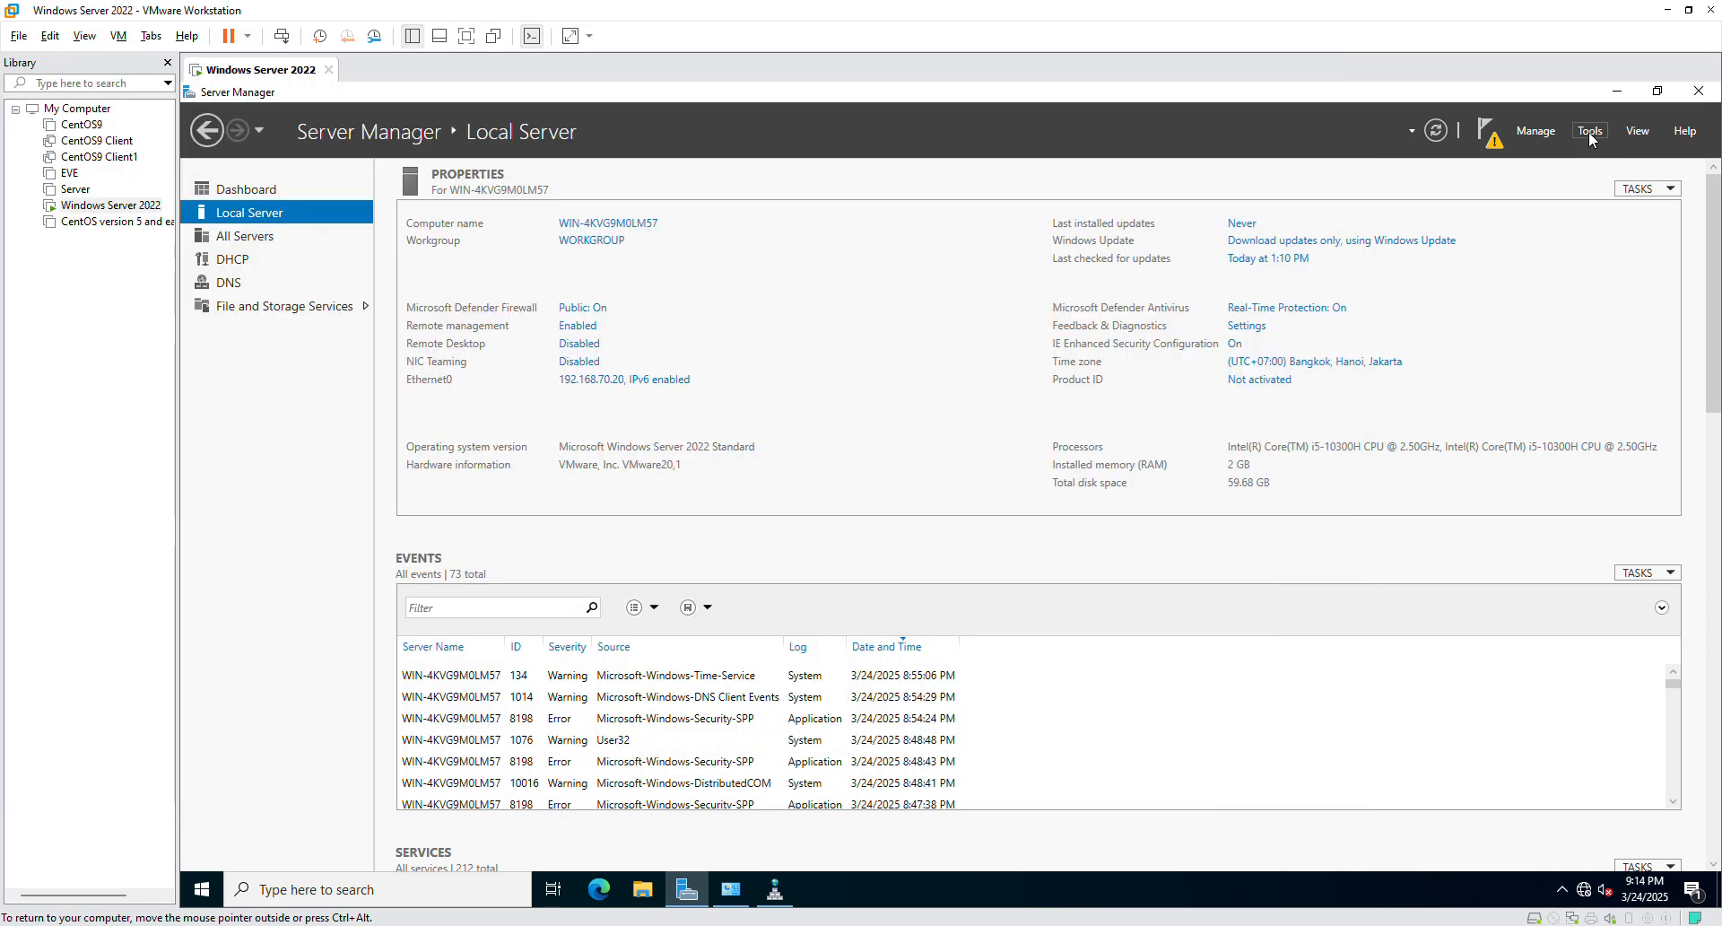
{"action": "left_click", "coordinate": [1590, 135]}
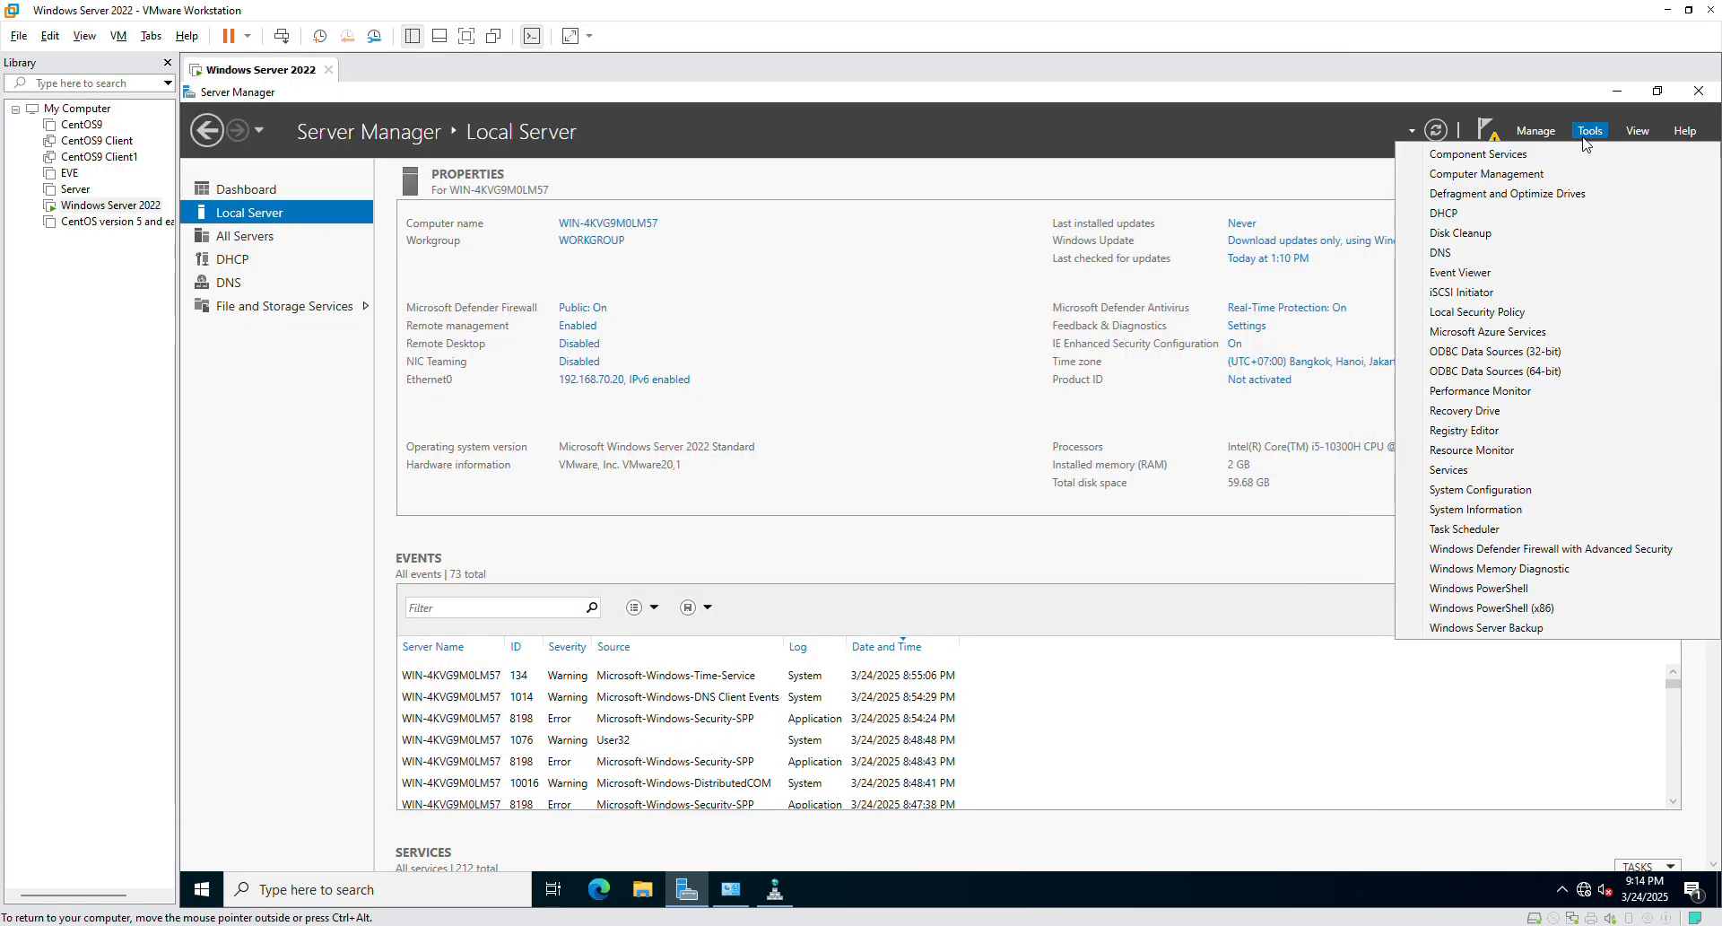
{"action": "left_click", "coordinate": [1460, 260]}
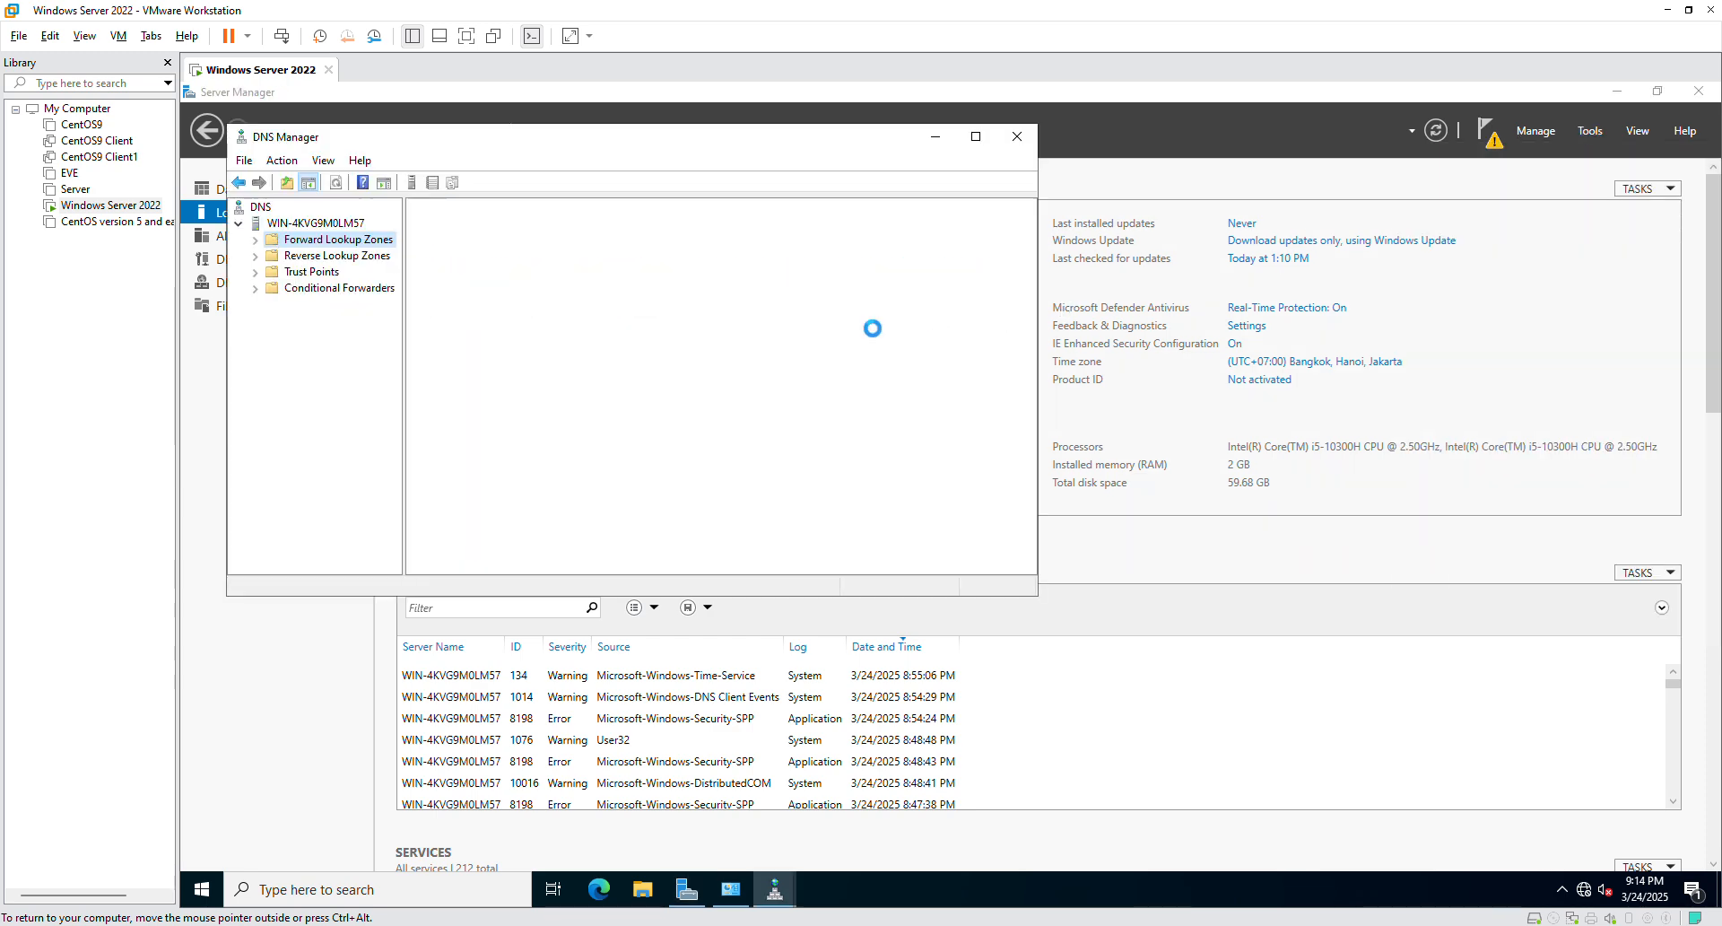
{"action": "double_click", "coordinate": [454, 253]}
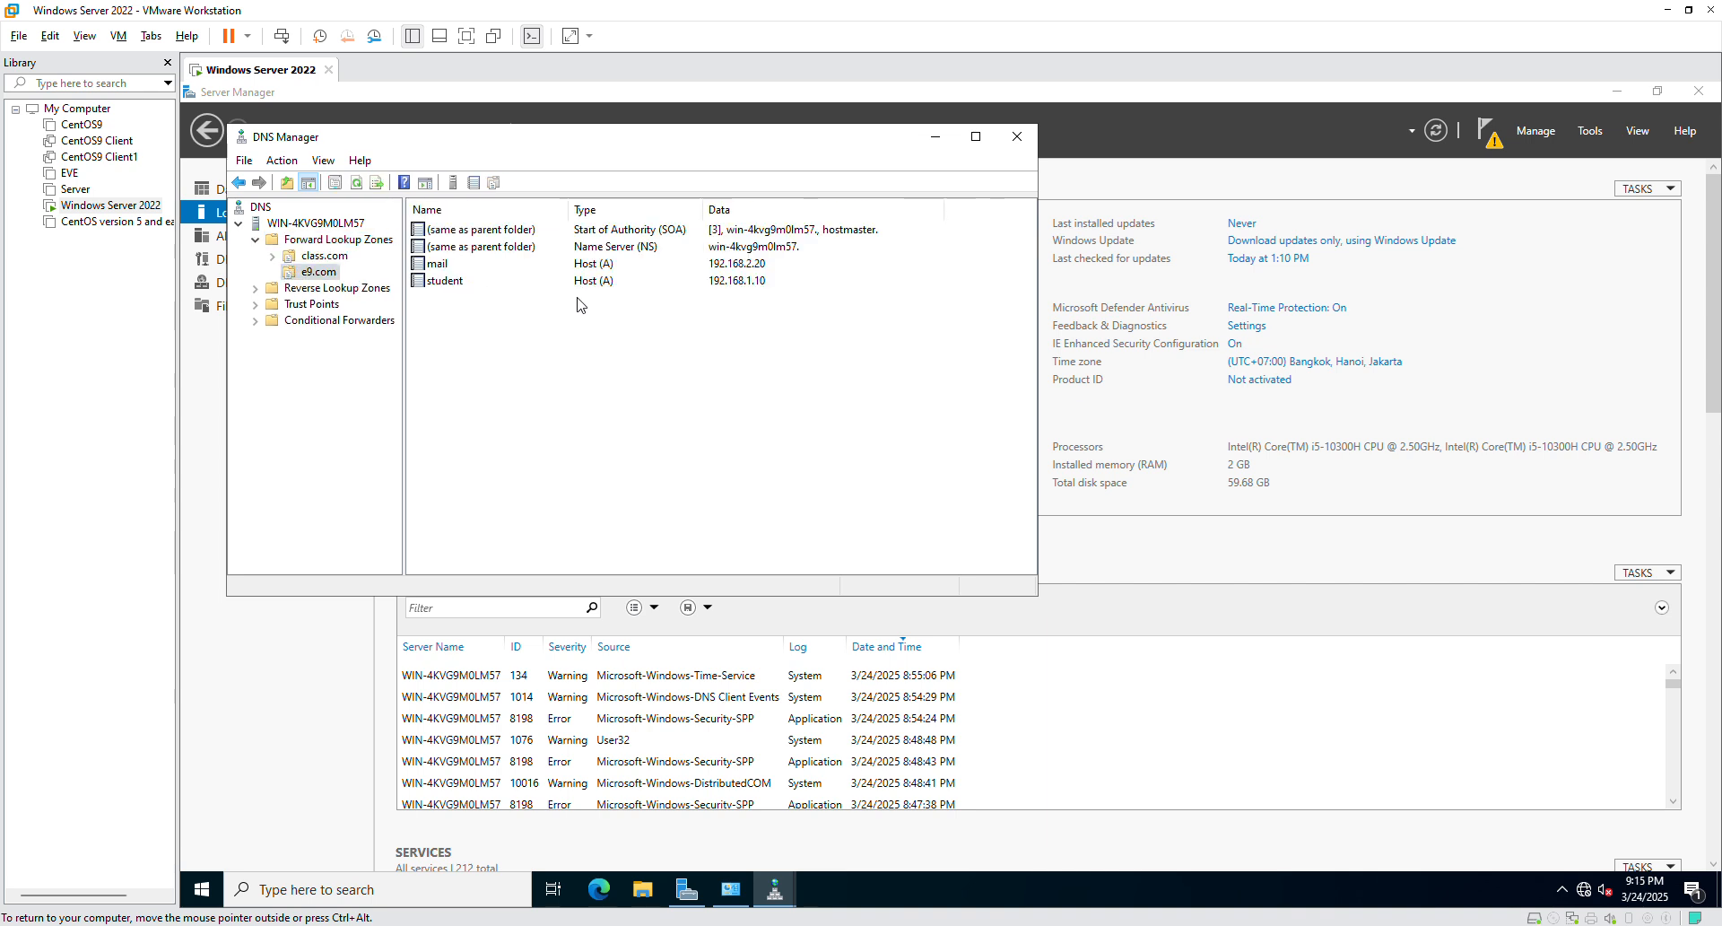
{"action": "left_click", "coordinate": [475, 289]}
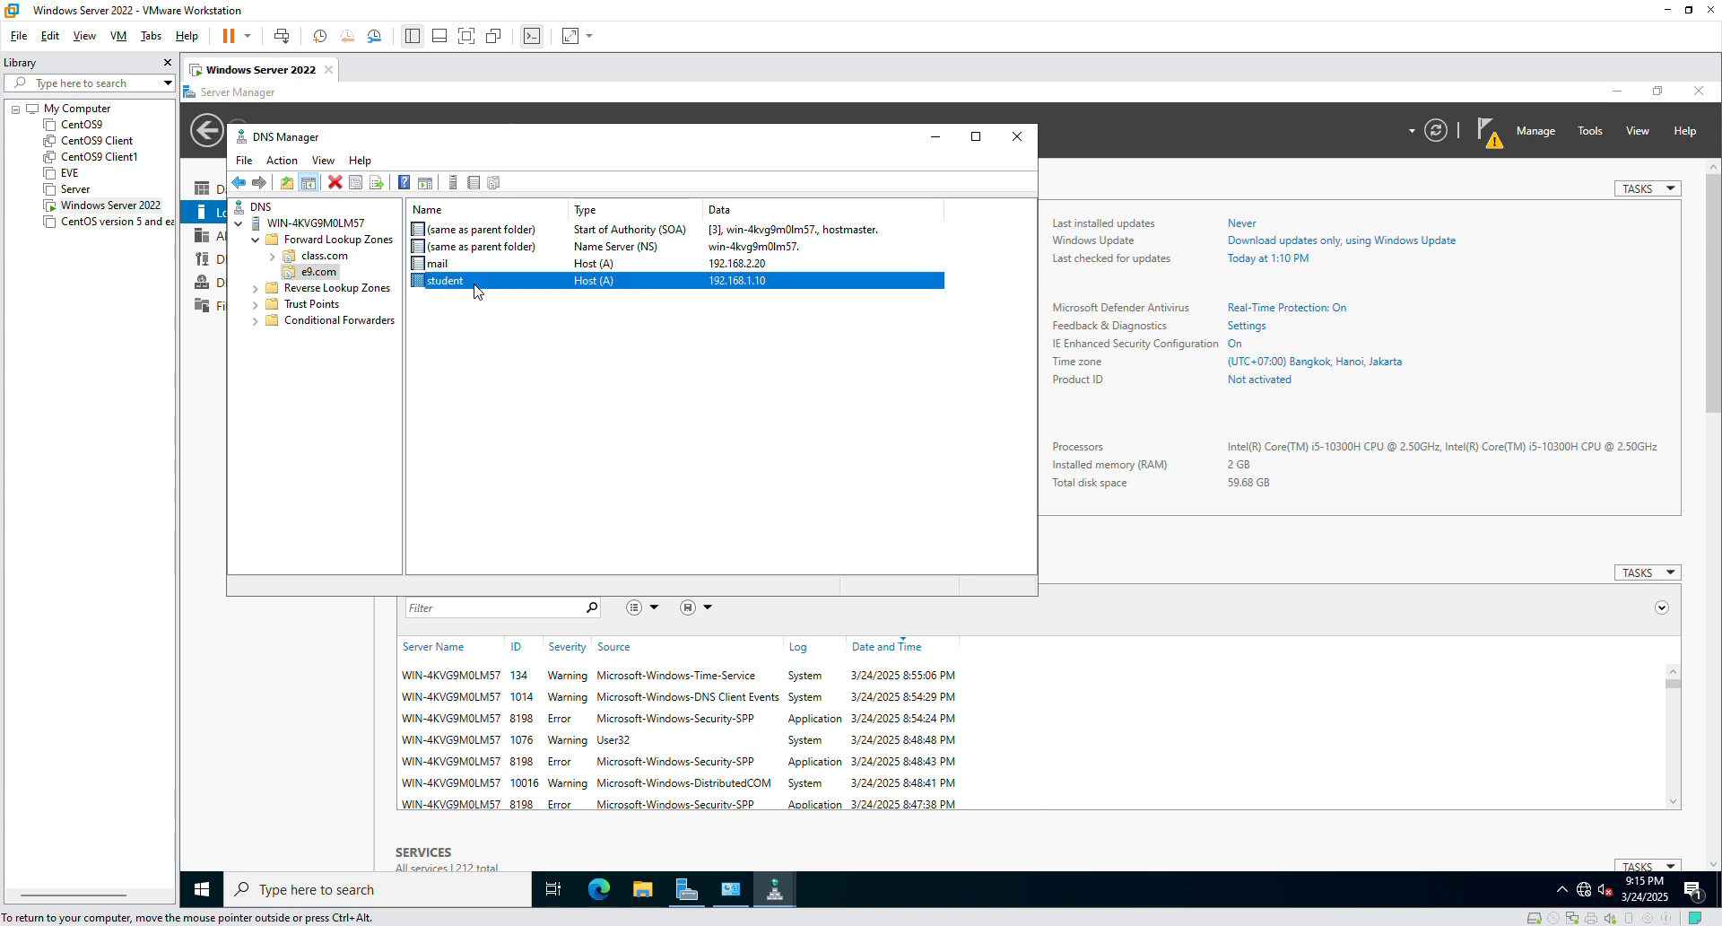
{"action": "double_click", "coordinate": [475, 284]}
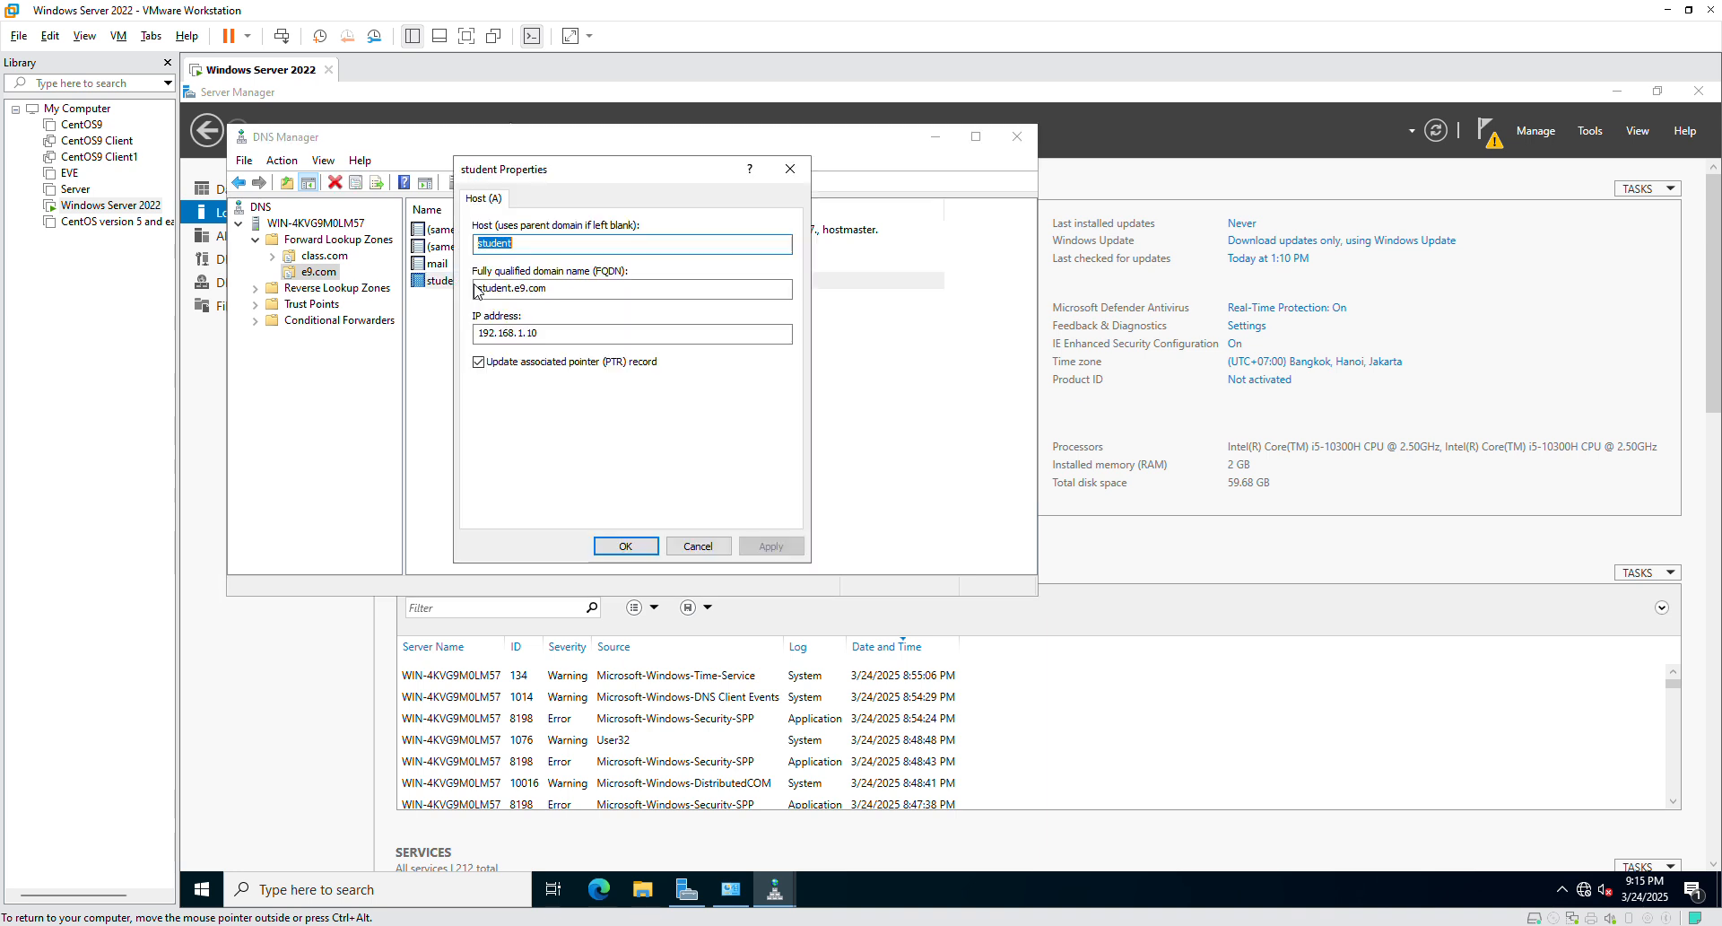
{"action": "double_click", "coordinate": [558, 291]}
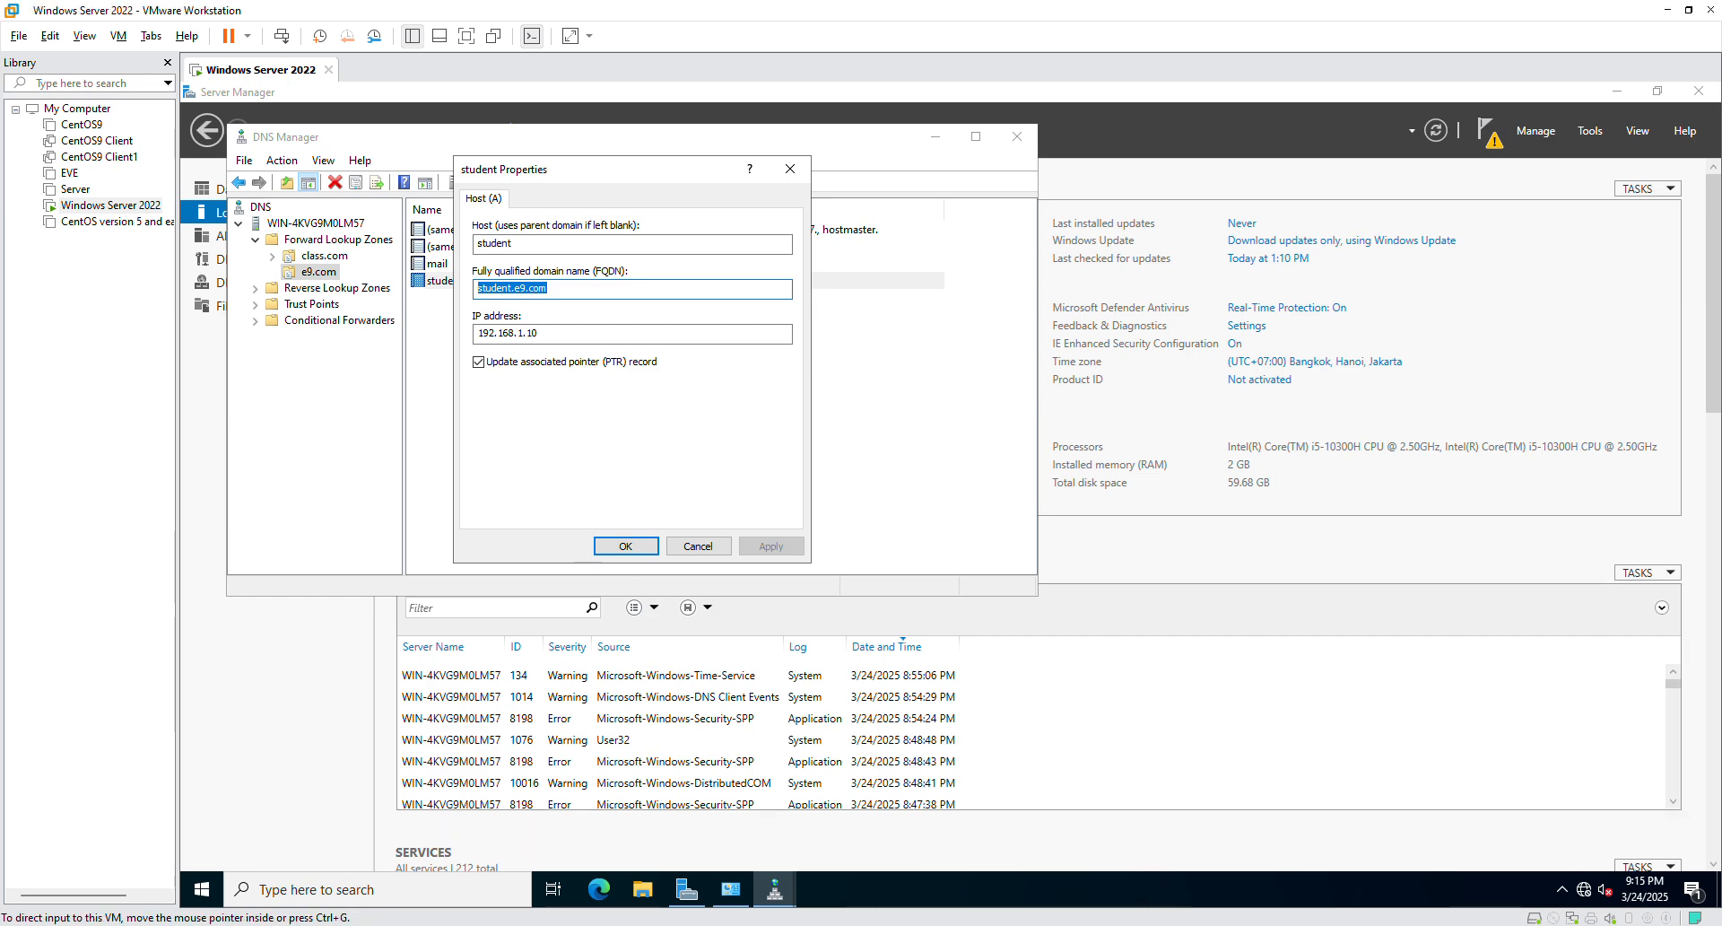
Return to the host's Command Prompt and query student.e9.com with nslookup, interrupting and restarting the query once.
{"action": "key", "text": "alt+Tab"}
{"action": "key", "text": "Up"}
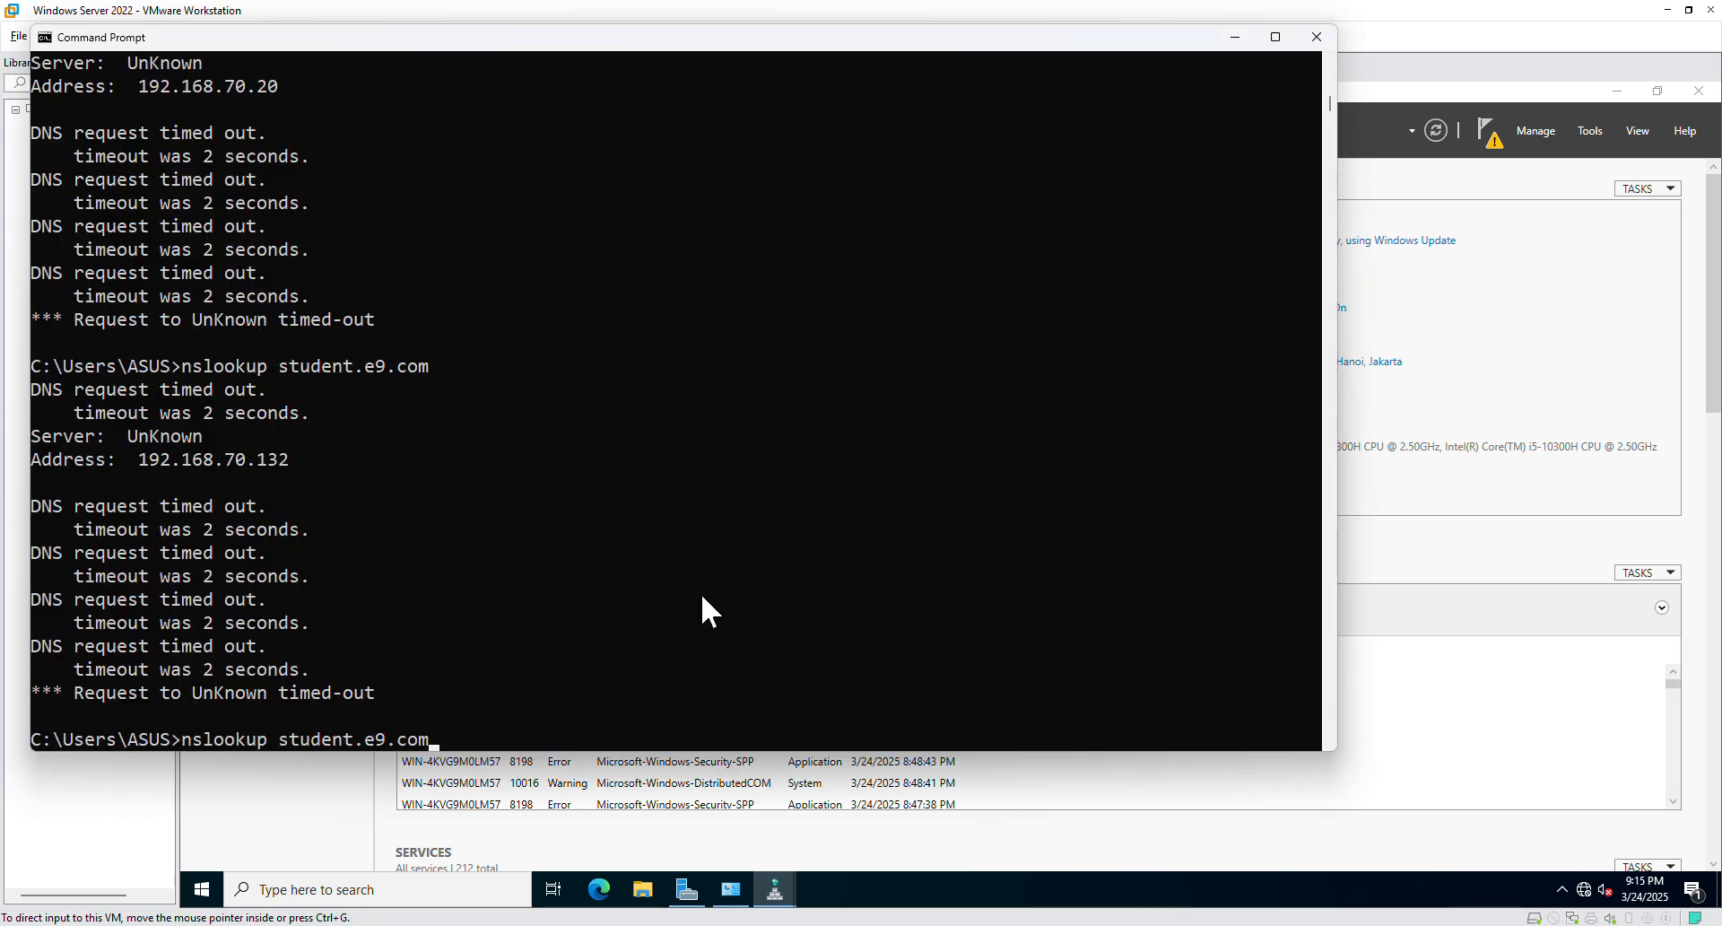
{"action": "key", "text": "Return"}
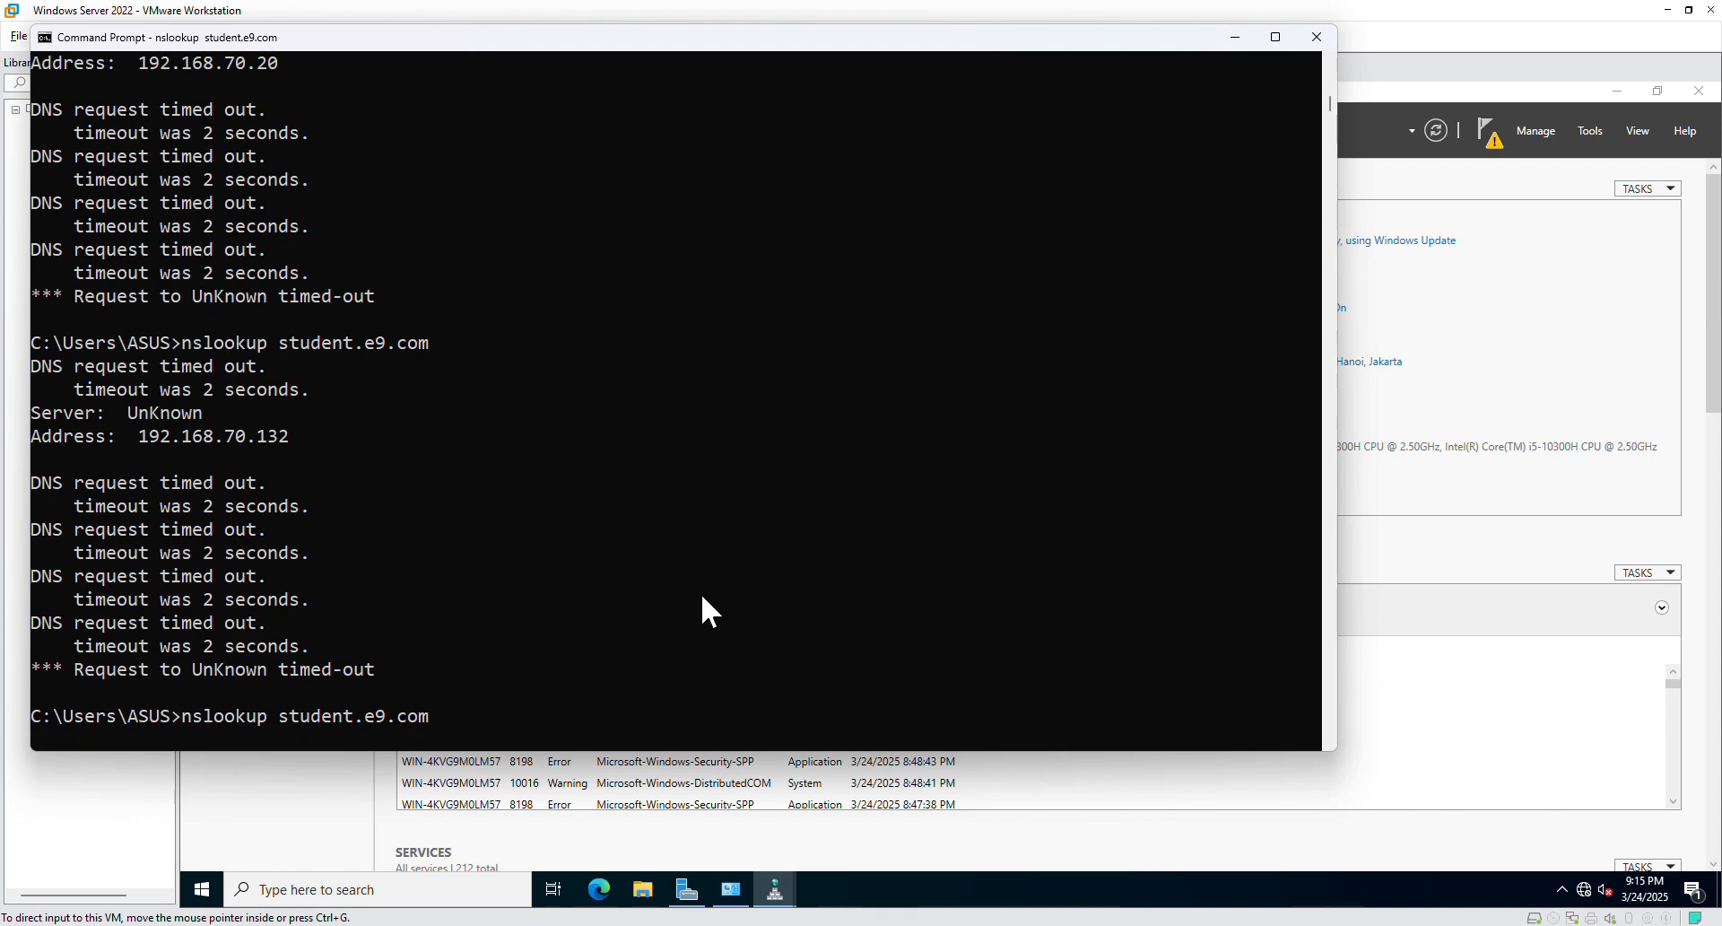
{"action": "key", "text": "ctrl+c"}
{"action": "key", "text": "Up"}
{"action": "key", "text": "BackSpace"}
{"action": "key", "text": "BackSpace"}
{"action": "key", "text": "BackSpace"}
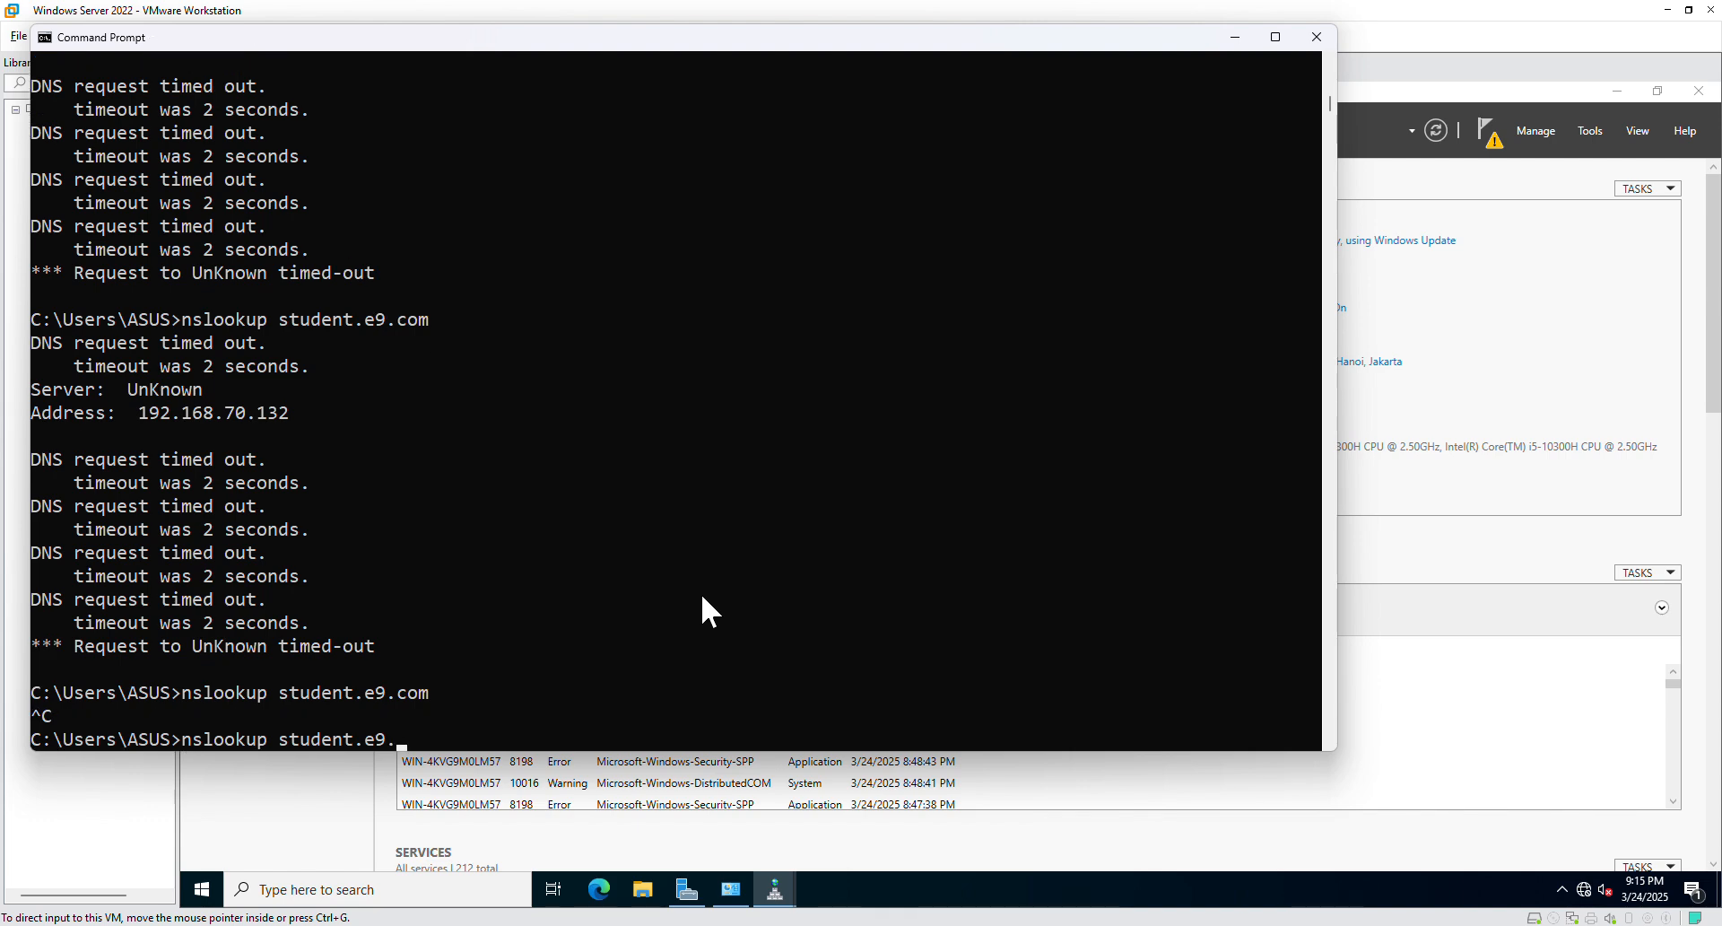
{"action": "key", "text": "BackSpace"}
{"action": "key", "text": "BackSpace"}
{"action": "key", "text": "BackSpace"}
{"action": "key", "text": "BackSpace"}
{"action": "key", "text": "BackSpace"}
{"action": "key", "text": "BackSpace"}
{"action": "key", "text": "BackSpace"}
{"action": "key", "text": "BackSpace"}
{"action": "key", "text": "BackSpace"}
{"action": "key", "text": "Up"}
{"action": "key", "text": "Return"}
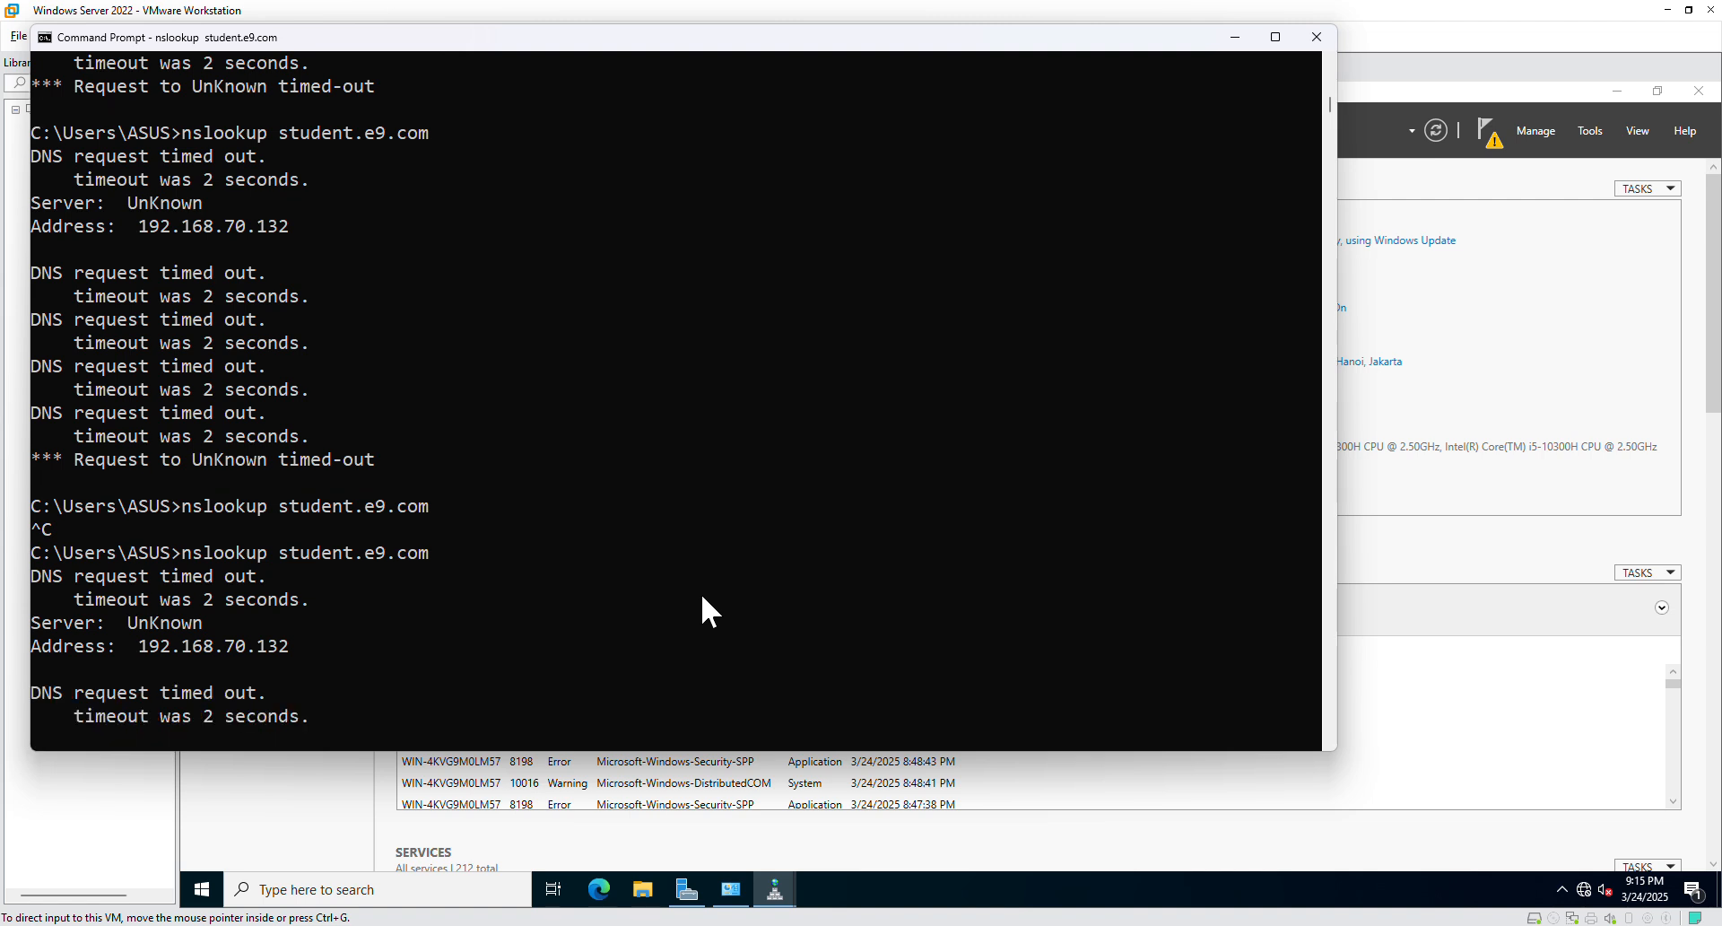
Interrupt the student.e9.com query, try nslookup for mail.e9.com instead, and stop that query too.
{"action": "key", "text": "ctrl+c"}
{"action": "key", "text": "Up"}
{"action": "key", "text": "Left"}
{"action": "key", "text": "Left"}
{"action": "key", "text": "Left"}
{"action": "key", "text": "Left"}
{"action": "key", "text": "Left"}
{"action": "key", "text": "Left"}
{"action": "key", "text": "Left"}
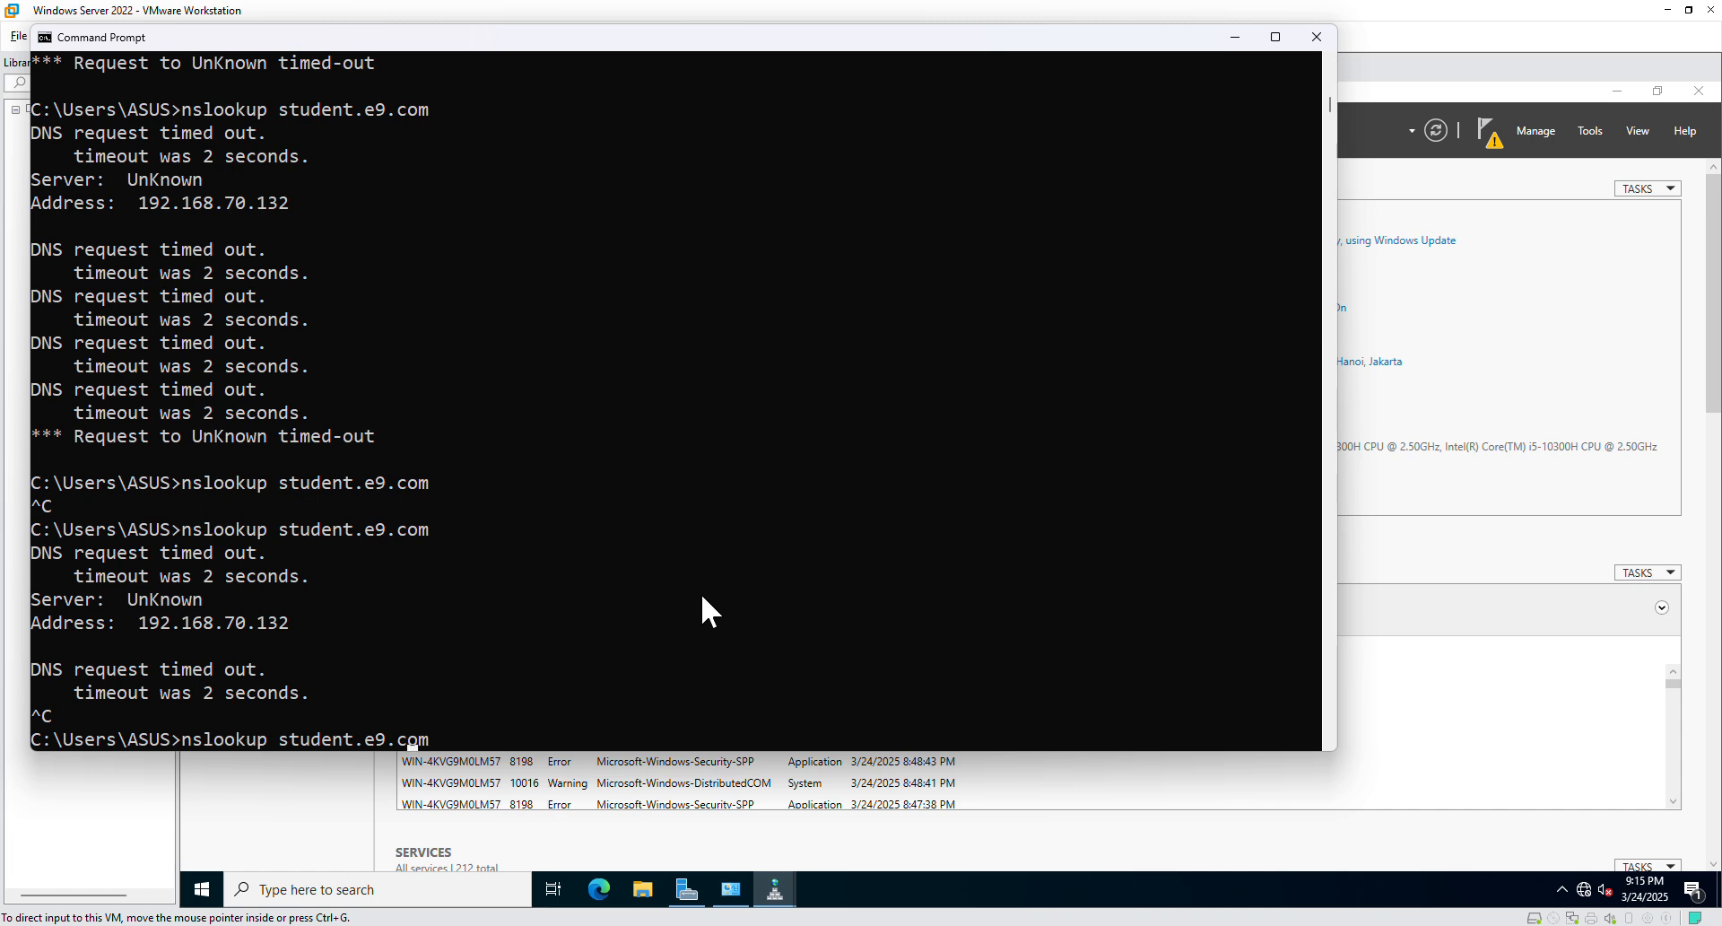
{"action": "key", "text": "BackSpace"}
{"action": "key", "text": "BackSpace"}
{"action": "key", "text": "BackSpace"}
{"action": "key", "text": "BackSpace"}
{"action": "key", "text": "BackSpace"}
{"action": "key", "text": "BackSpace"}
{"action": "key", "text": "BackSpace"}
{"action": "type", "text": "mail"}
{"action": "key", "text": "Return"}
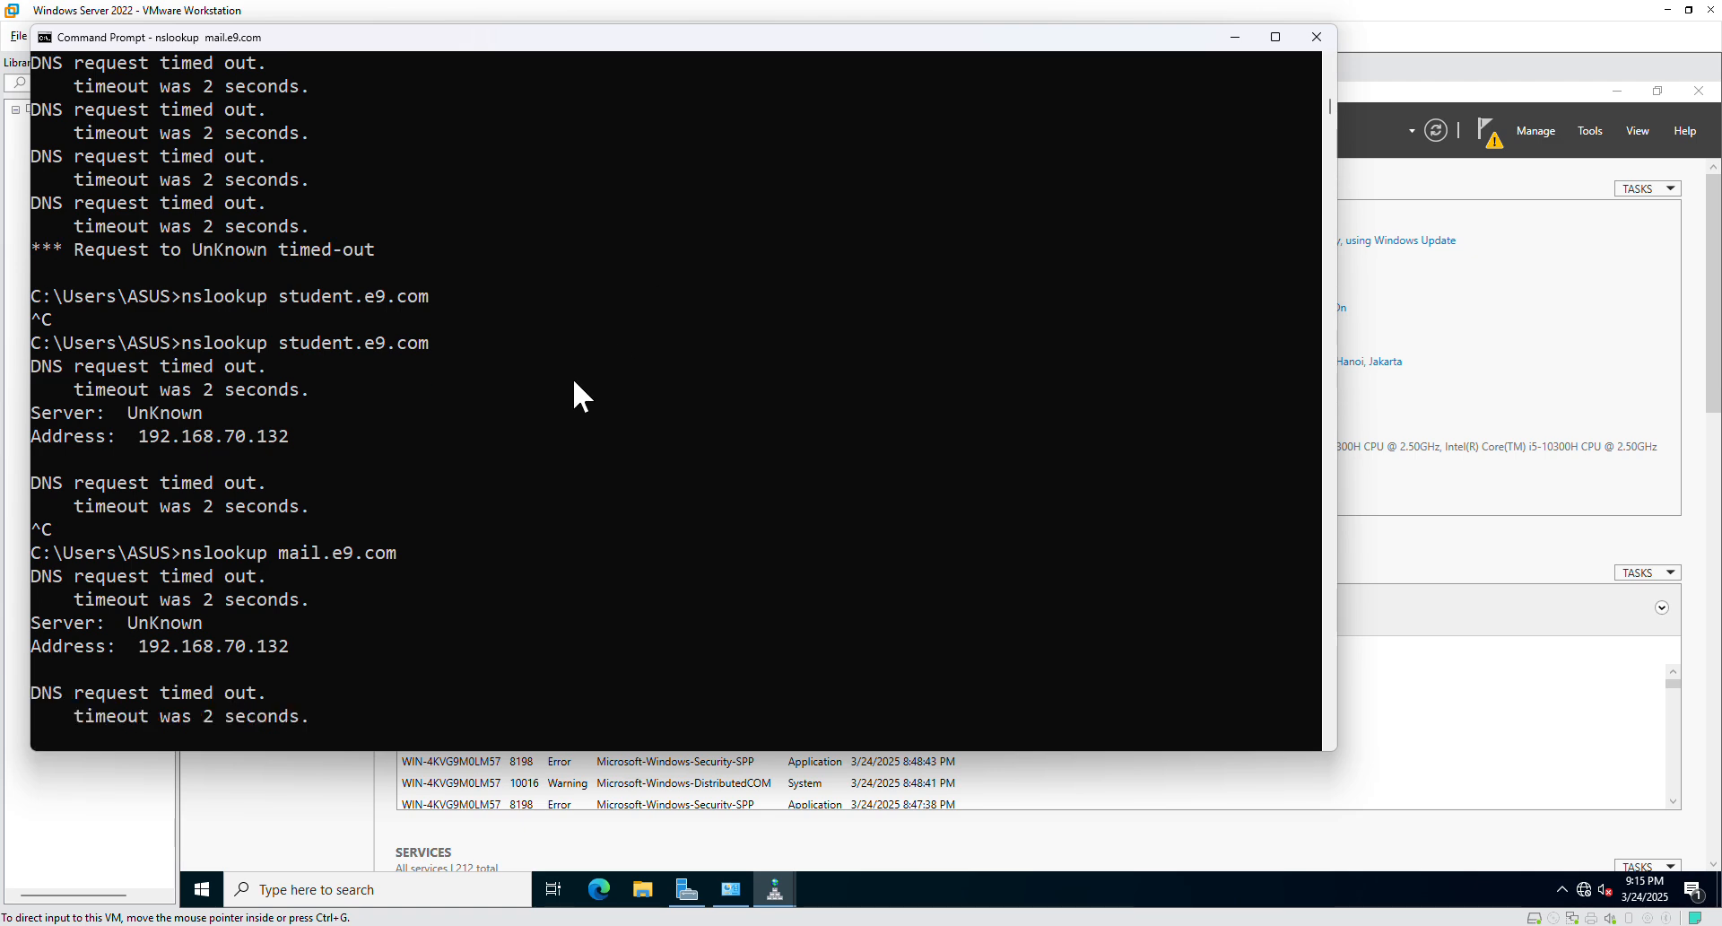
{"action": "scroll", "coordinate": [572, 378], "scroll_direction": "down", "scroll_amount": 10}
{"action": "key", "text": "ctrl+c"}
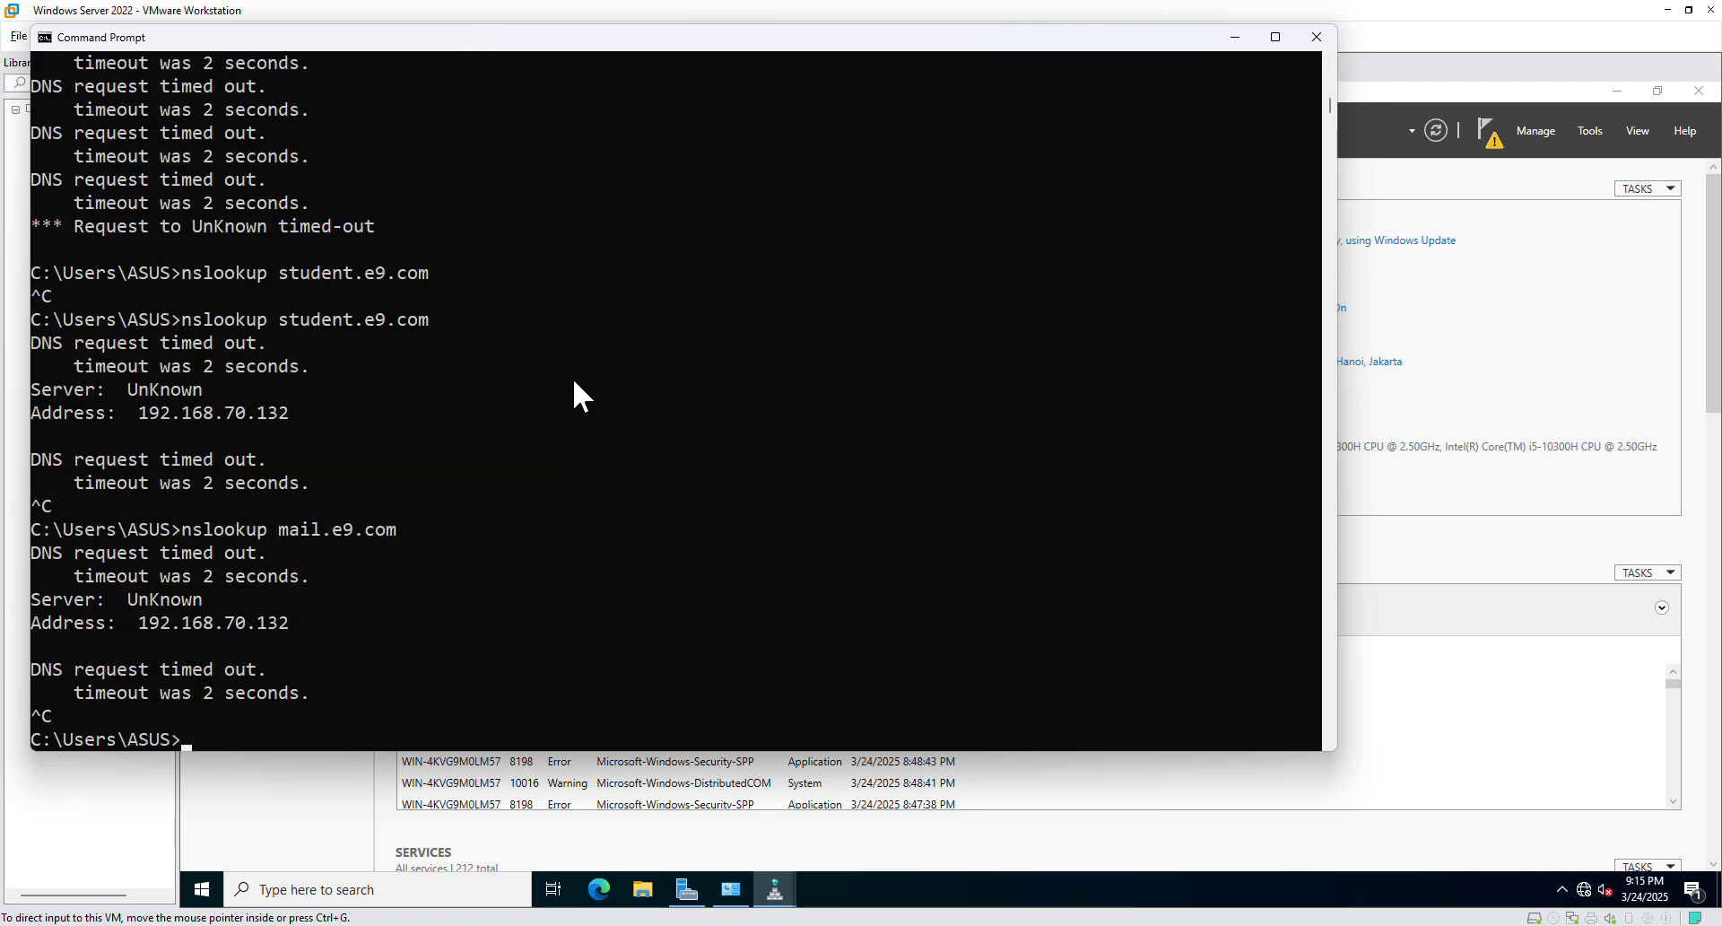
Run an nslookup query for student.e9.com in the cleared Command Prompt.
{"action": "type", "text": "e9.comns"}
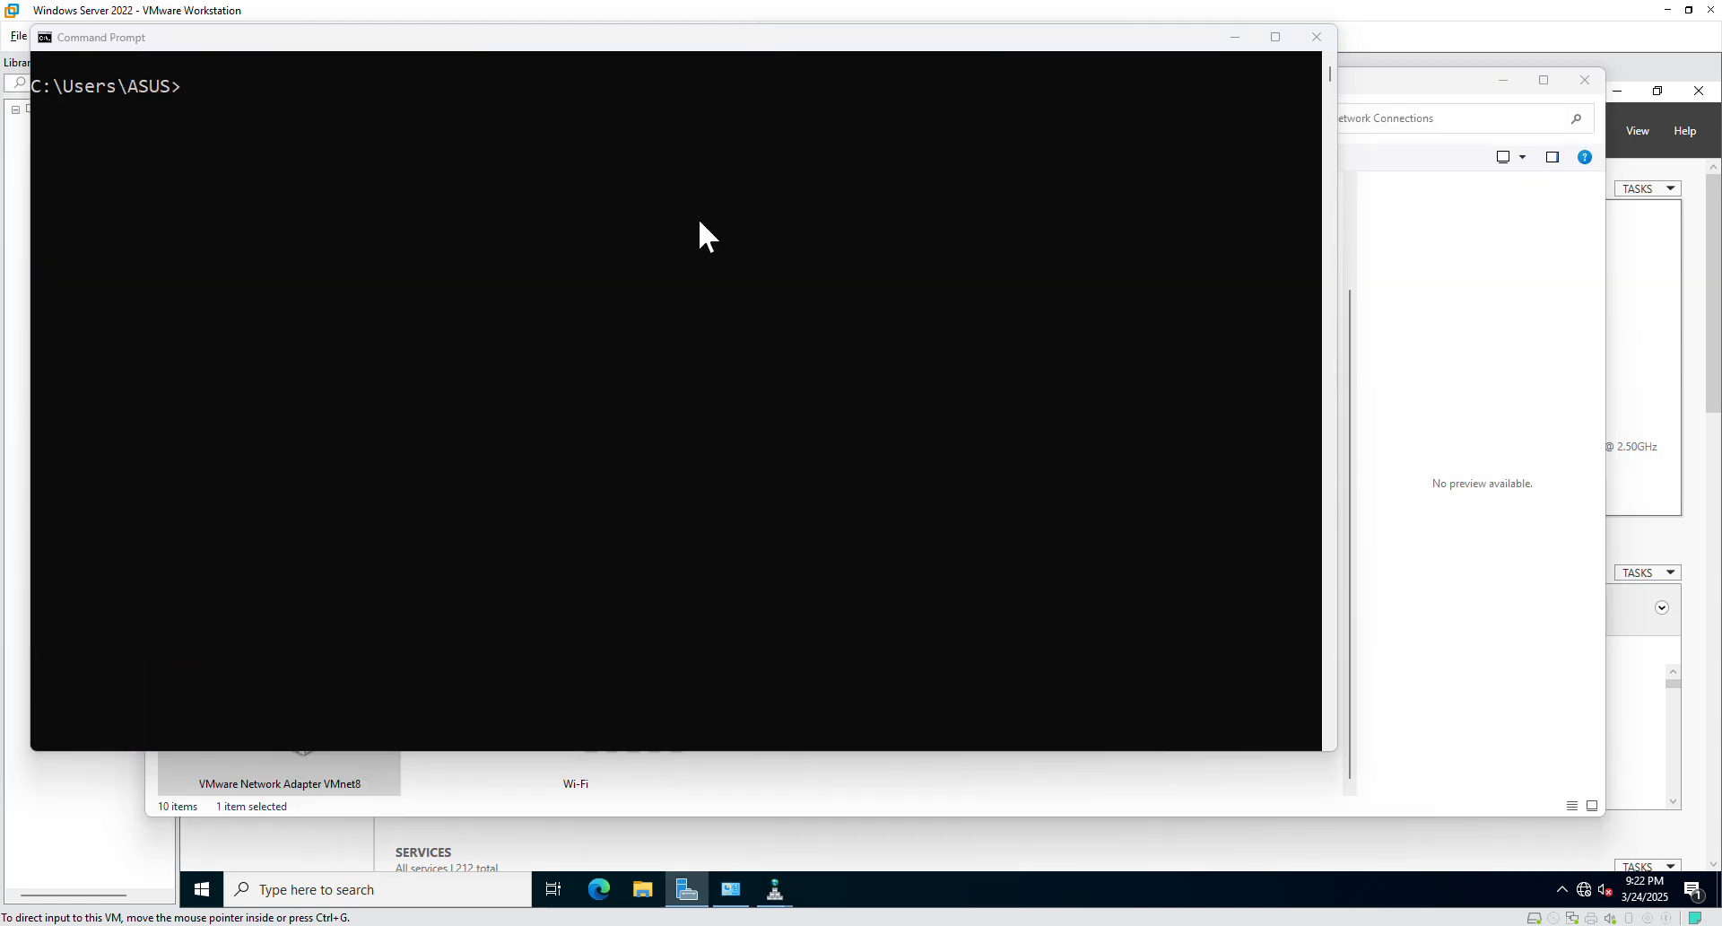
{"action": "left_click", "coordinate": [599, 276]}
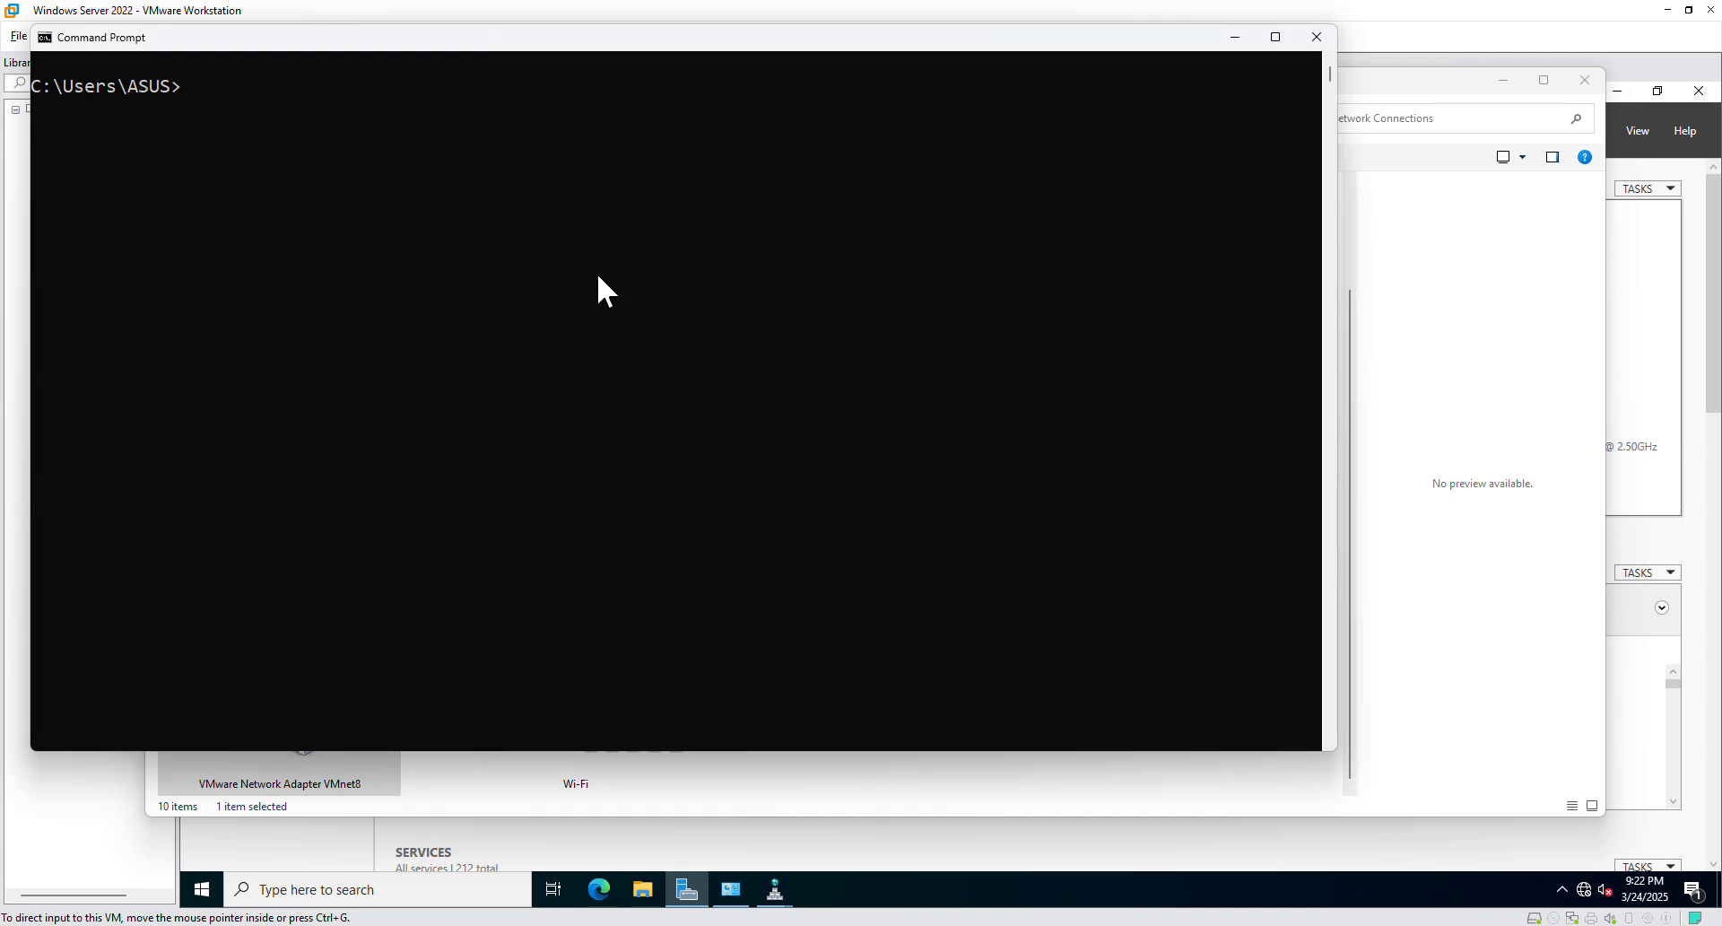
{"action": "type", "text": "nslookup"}
{"action": "type", "text": "student"}
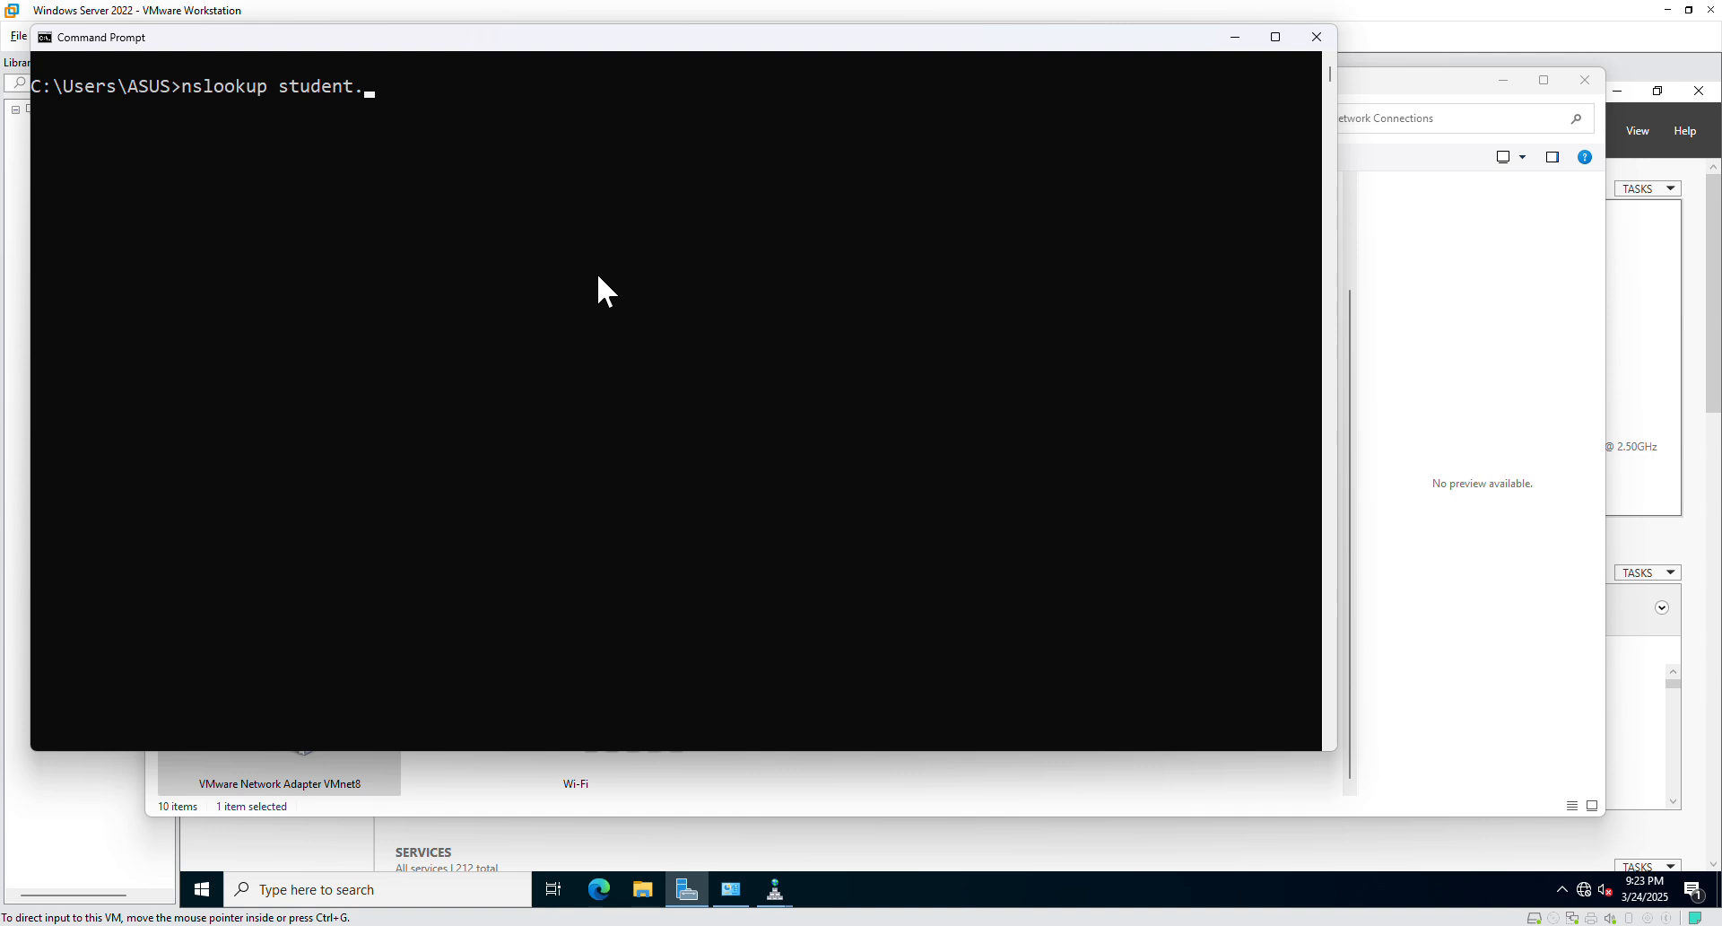
{"action": "type", "text": ".e9.com"}
{"action": "key", "text": "Return"}
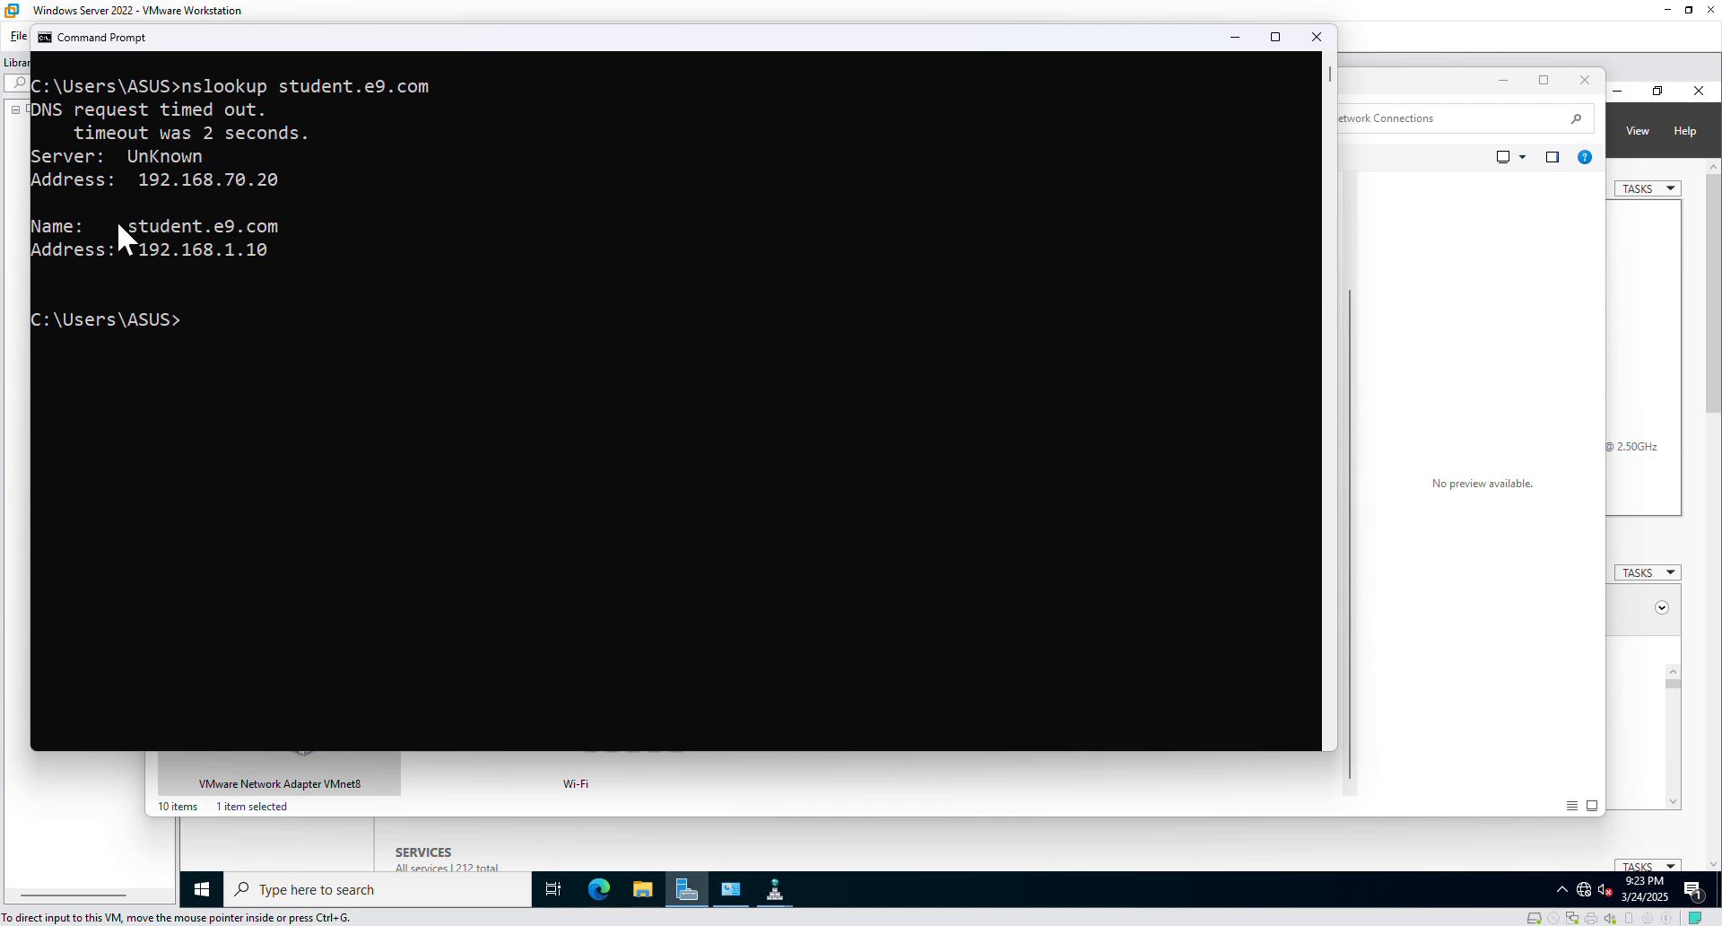
Review the name and address returned for student.e9.com, and run an nslookup query for mail.e9.com.
{"action": "left_click_drag", "start_coordinate": [127, 226], "coordinate": [270, 226]}
{"action": "left_click_drag", "start_coordinate": [140, 250], "coordinate": [268, 254]}
{"action": "left_click", "coordinate": [262, 299]}
{"action": "key", "text": "Up"}
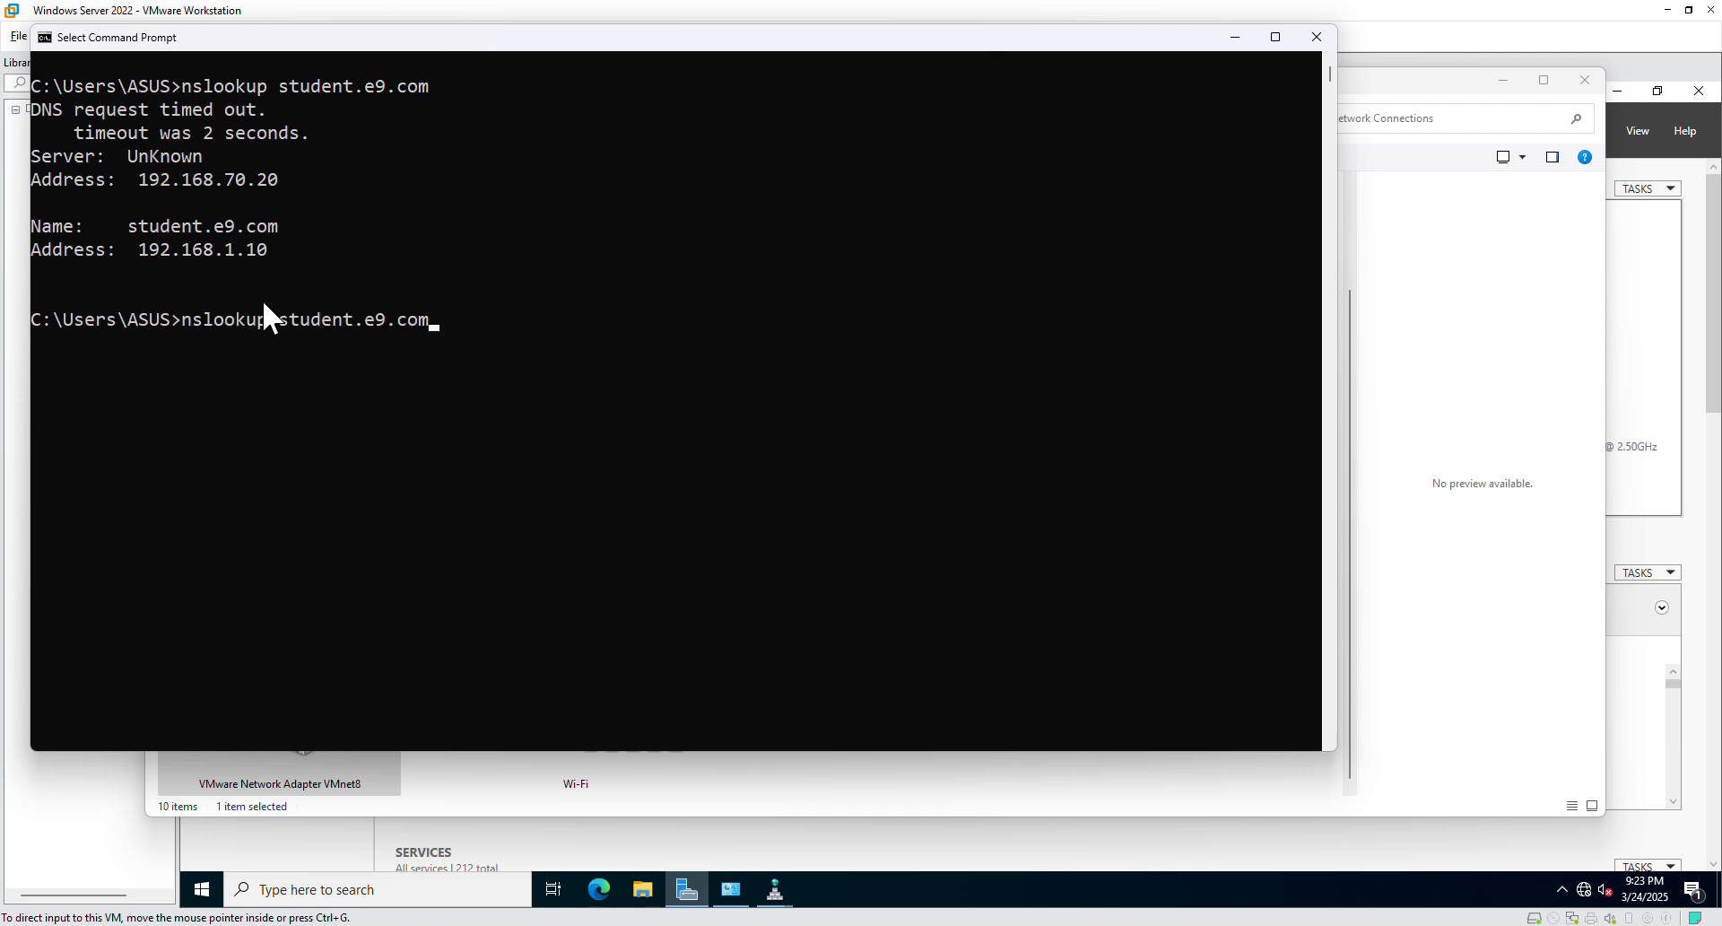
{"action": "key", "text": "BackSpace"}
{"action": "key", "text": "BackSpace"}
{"action": "key", "text": "BackSpace"}
{"action": "key", "text": "BackSpace"}
{"action": "key", "text": "BackSpace"}
{"action": "key", "text": "BackSpace"}
{"action": "key", "text": "BackSpace"}
{"action": "key", "text": "BackSpace"}
{"action": "key", "text": "BackSpace"}
{"action": "key", "text": "BackSpace"}
{"action": "key", "text": "BackSpace"}
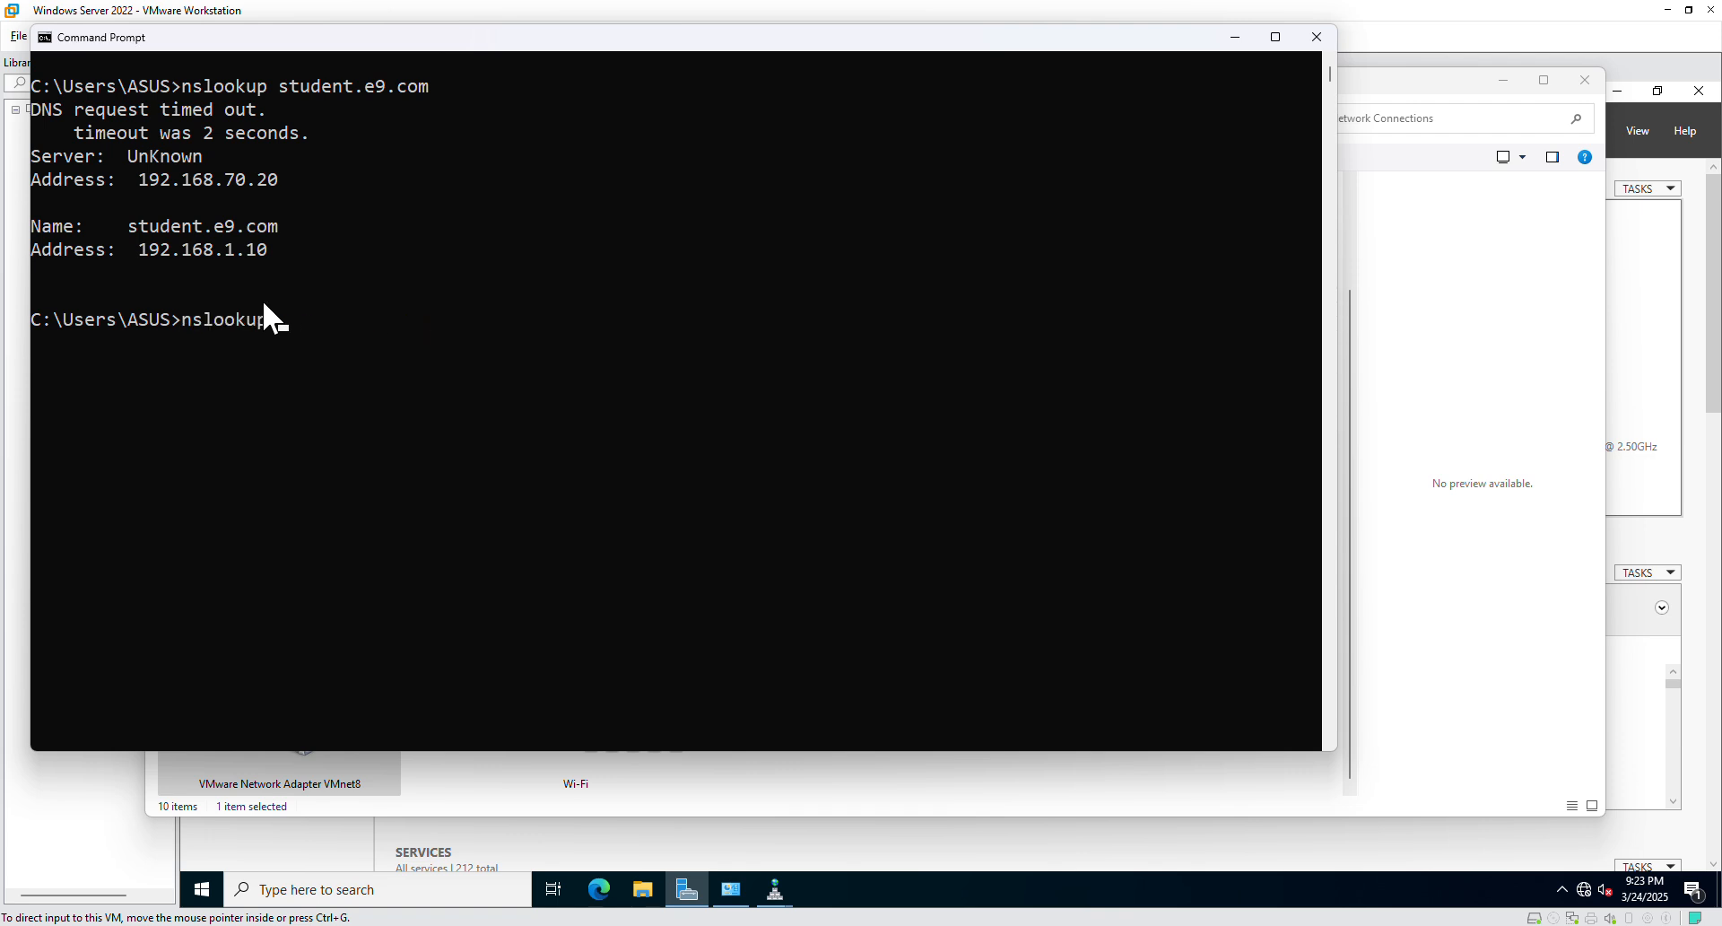
{"action": "type", "text": "mail.e9.com"}
{"action": "key", "text": "Return"}
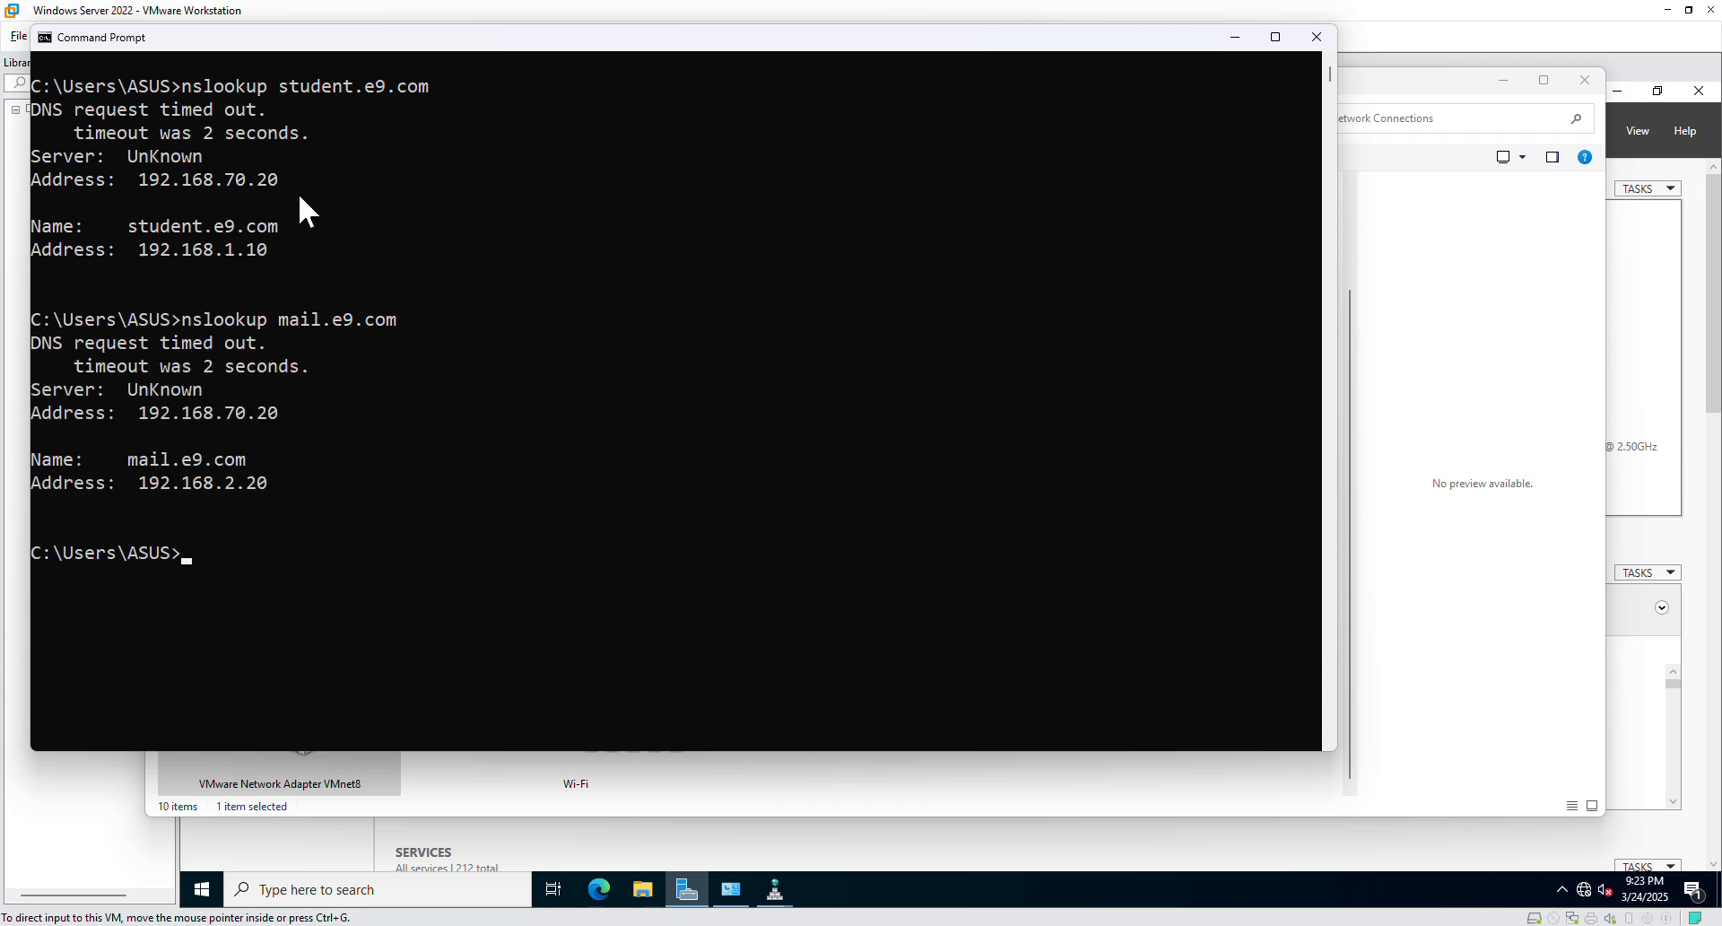
Review the name and address returned for mail.e9.com, and run a reverse nslookup query for 192.168.1.10.
{"action": "left_click_drag", "start_coordinate": [139, 461], "coordinate": [237, 460]}
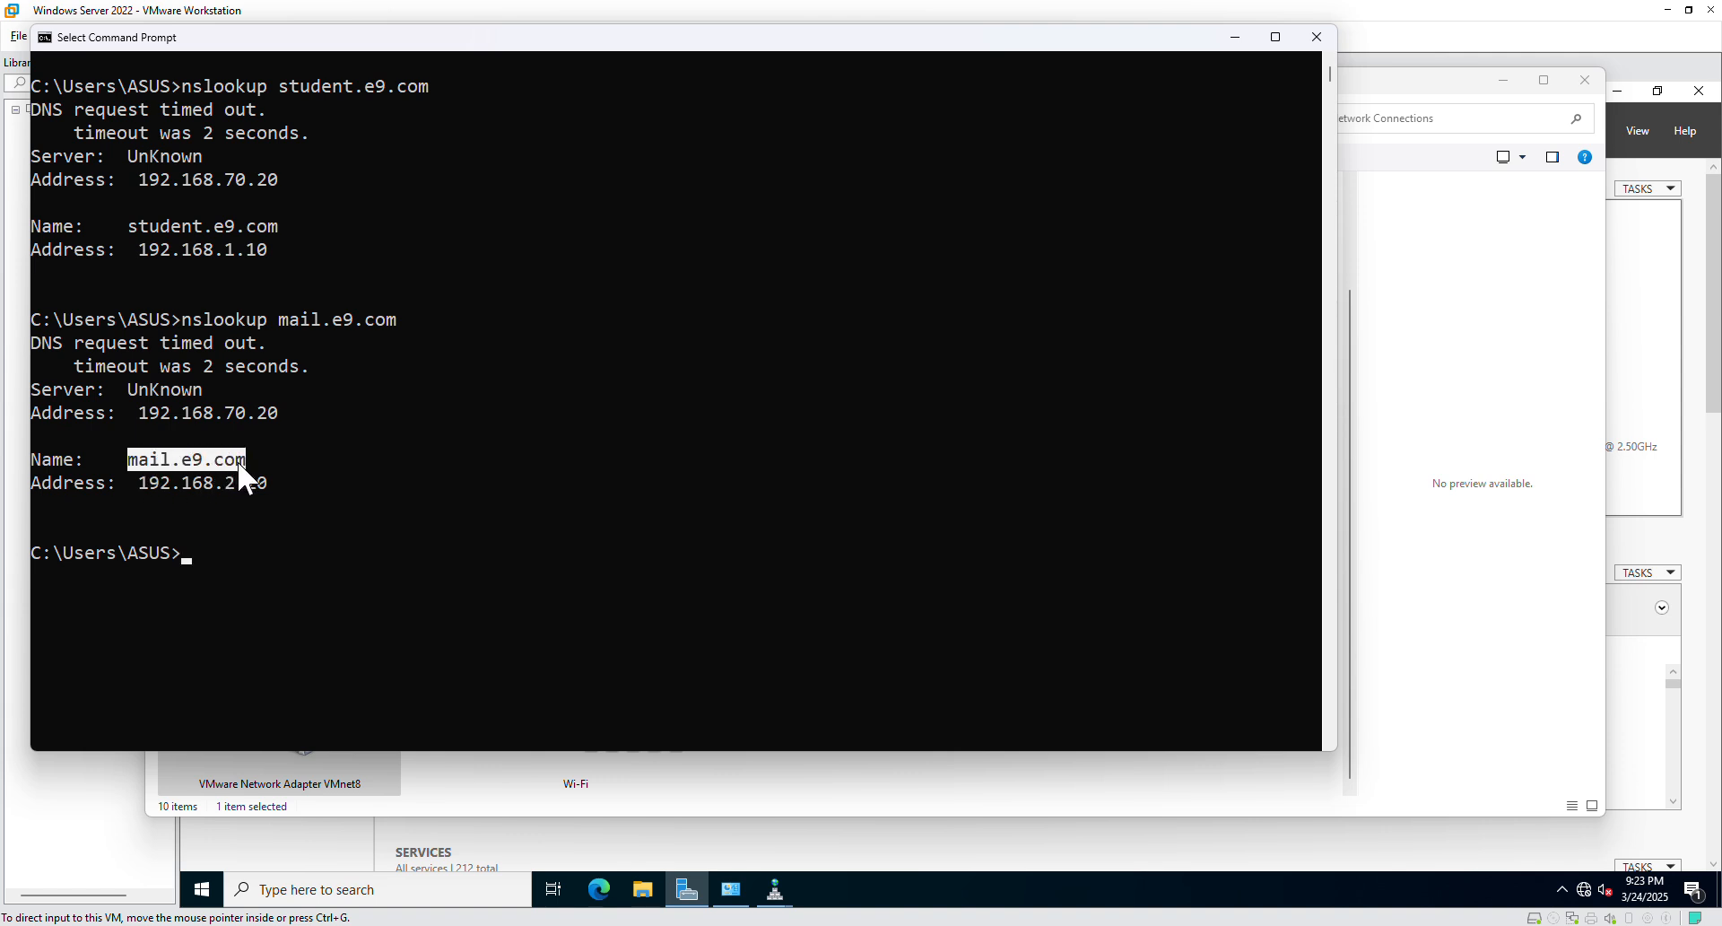
{"action": "left_click_drag", "start_coordinate": [139, 481], "coordinate": [268, 482]}
{"action": "key", "text": "ctrl+c"}
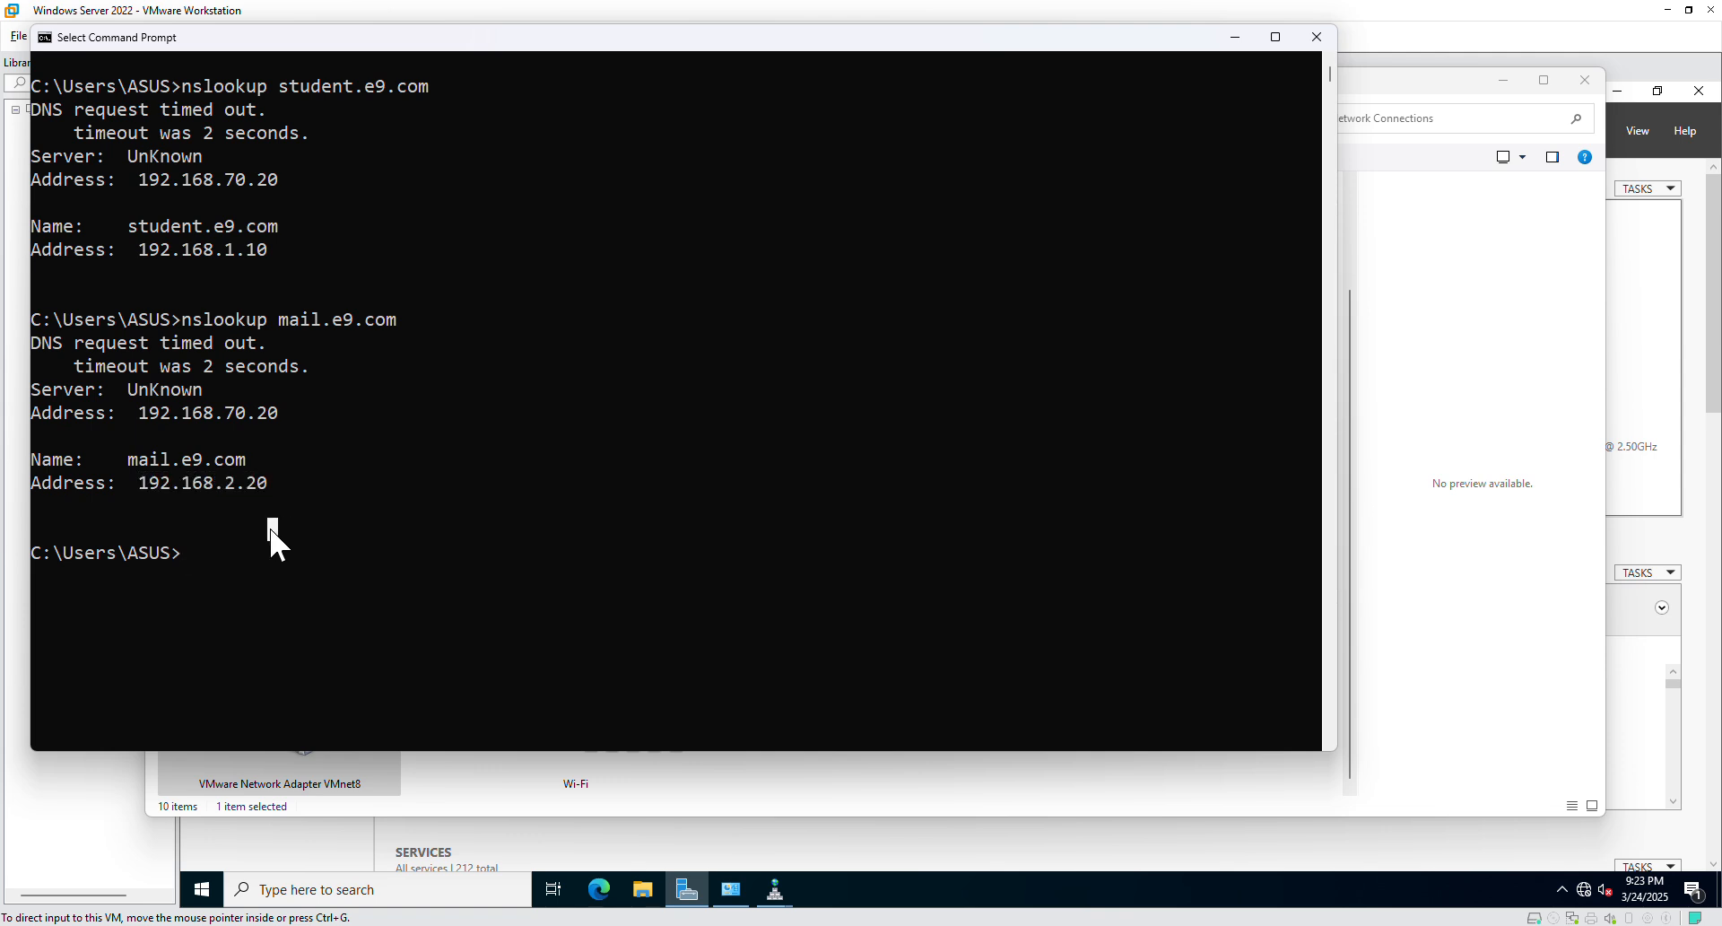
{"action": "key", "text": "Up"}
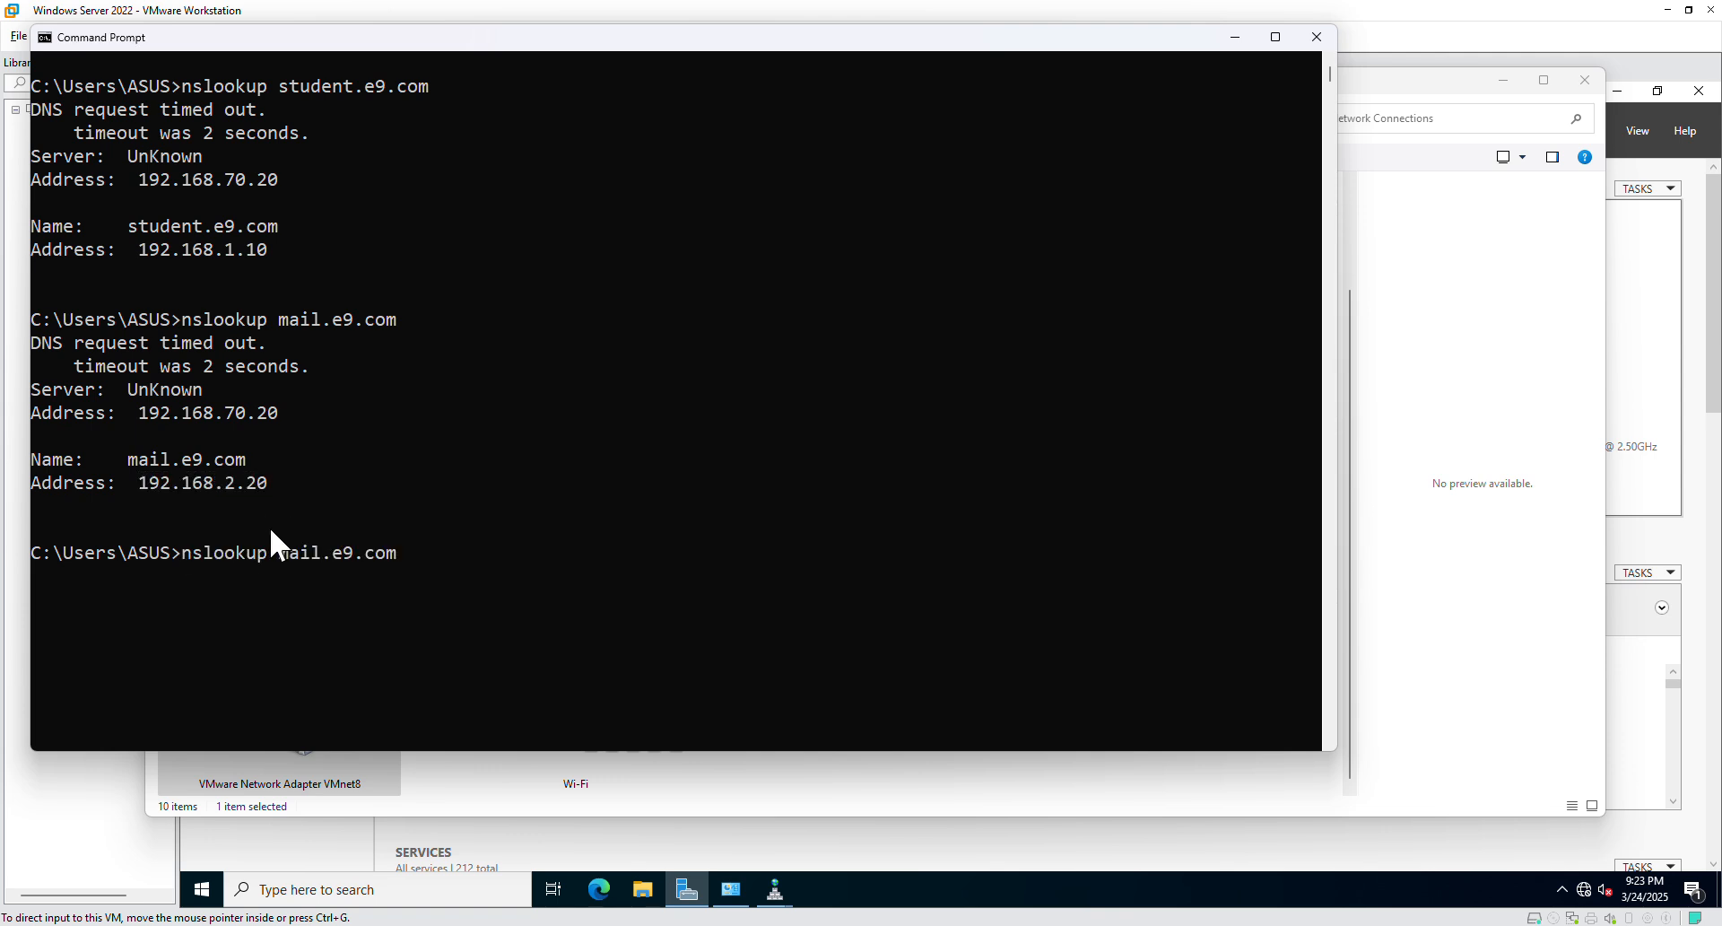
{"action": "key", "text": "Up"}
{"action": "key", "text": "BackSpace"}
{"action": "key", "text": "BackSpace"}
{"action": "key", "text": "BackSpace"}
{"action": "key", "text": "BackSpace"}
{"action": "key", "text": "BackSpace"}
{"action": "key", "text": "BackSpace"}
{"action": "key", "text": "BackSpace"}
{"action": "key", "text": "BackSpace"}
{"action": "key", "text": "BackSpace"}
{"action": "key", "text": "BackSpace"}
{"action": "key", "text": "BackSpace"}
{"action": "key", "text": "BackSpace"}
{"action": "key", "text": "BackSpace"}
{"action": "key", "text": "BackSpace"}
{"action": "type", "text": "192.168.1.10"}
{"action": "key", "text": "Return"}
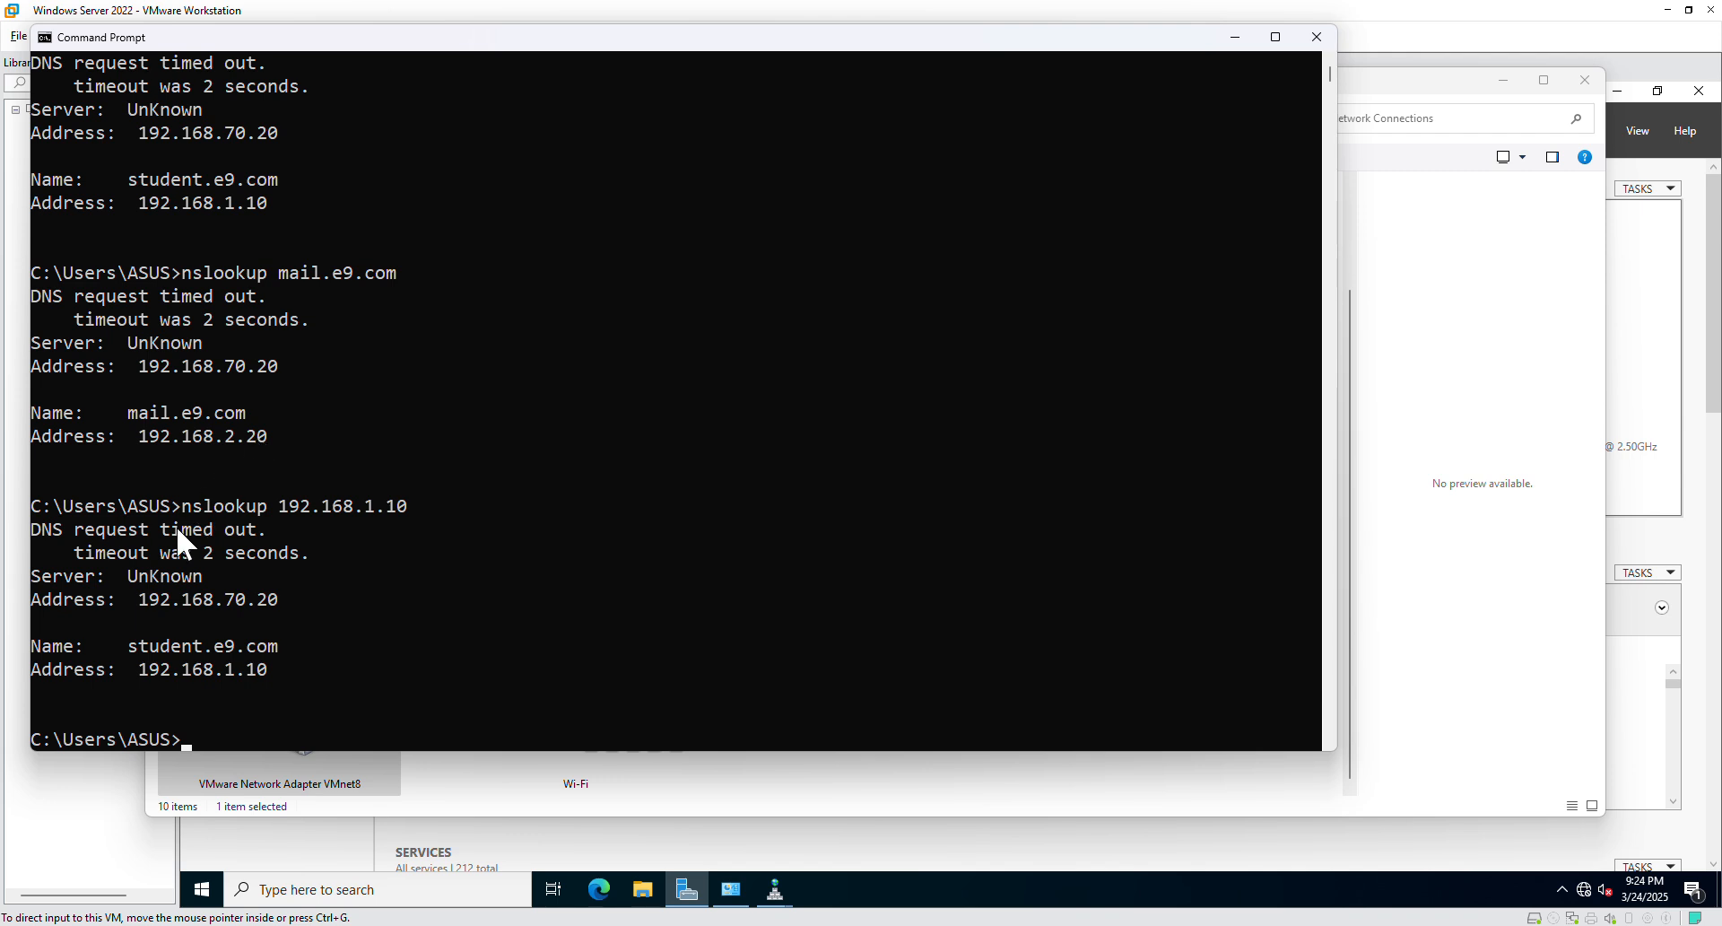
Run a reverse nslookup query for 192.168.1.20 and examine its answer.
{"action": "left_click_drag", "start_coordinate": [137, 671], "coordinate": [284, 641]}
{"action": "left_click", "coordinate": [130, 641]}
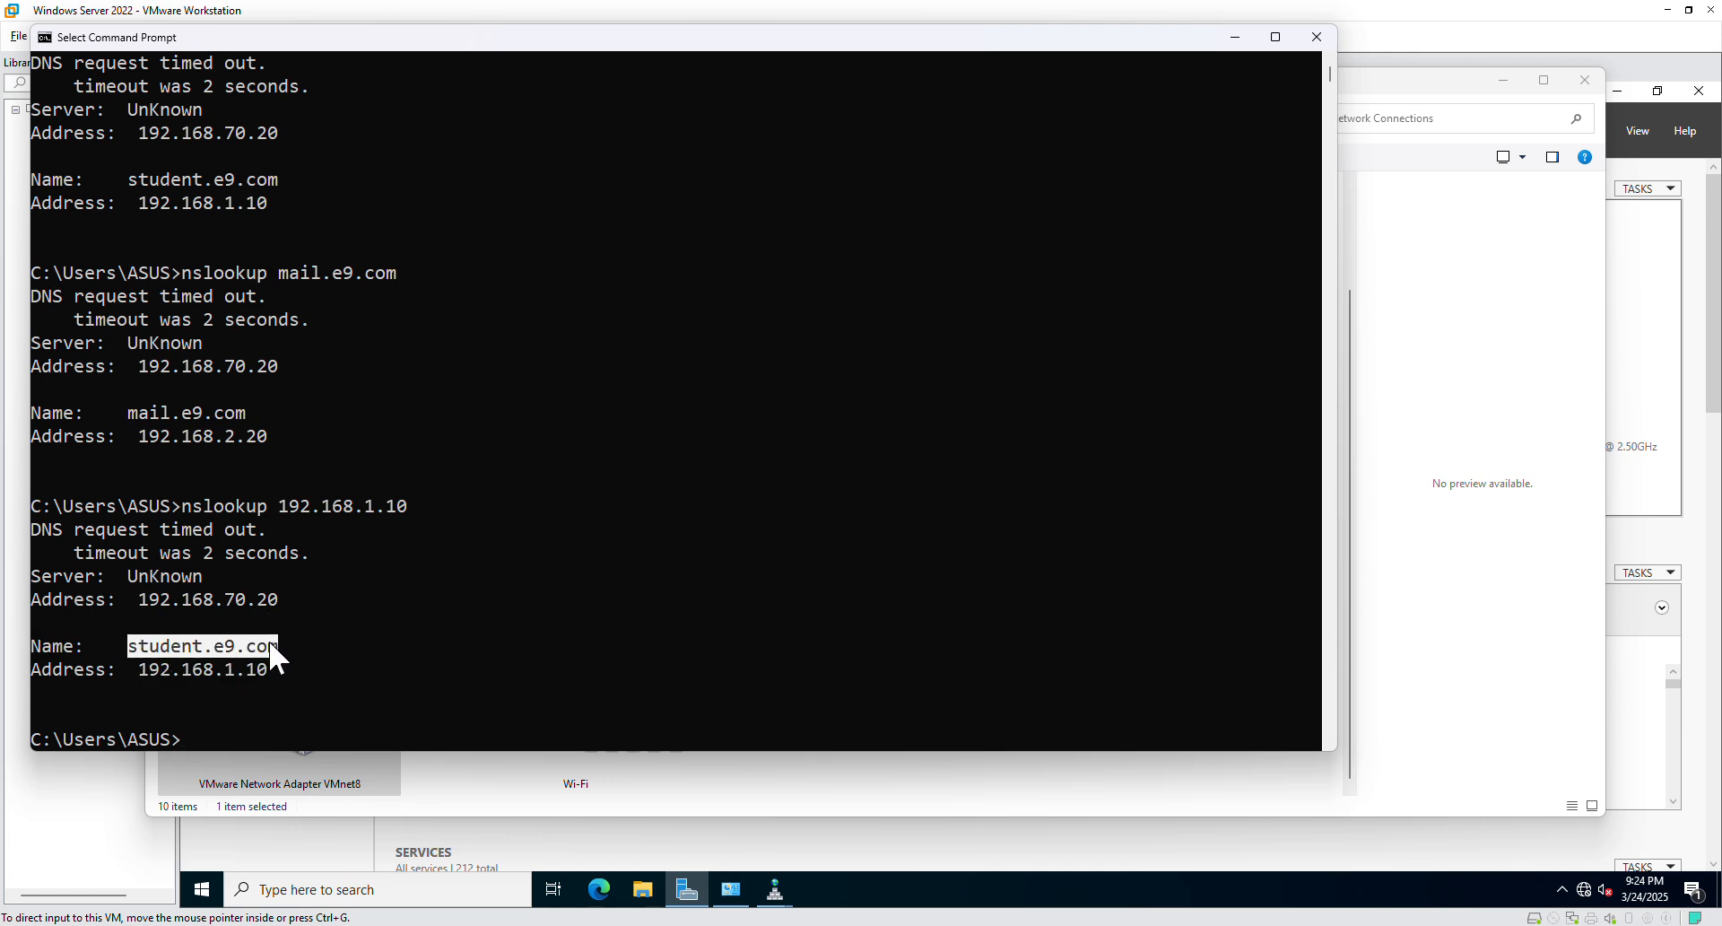
{"action": "key", "text": "Up"}
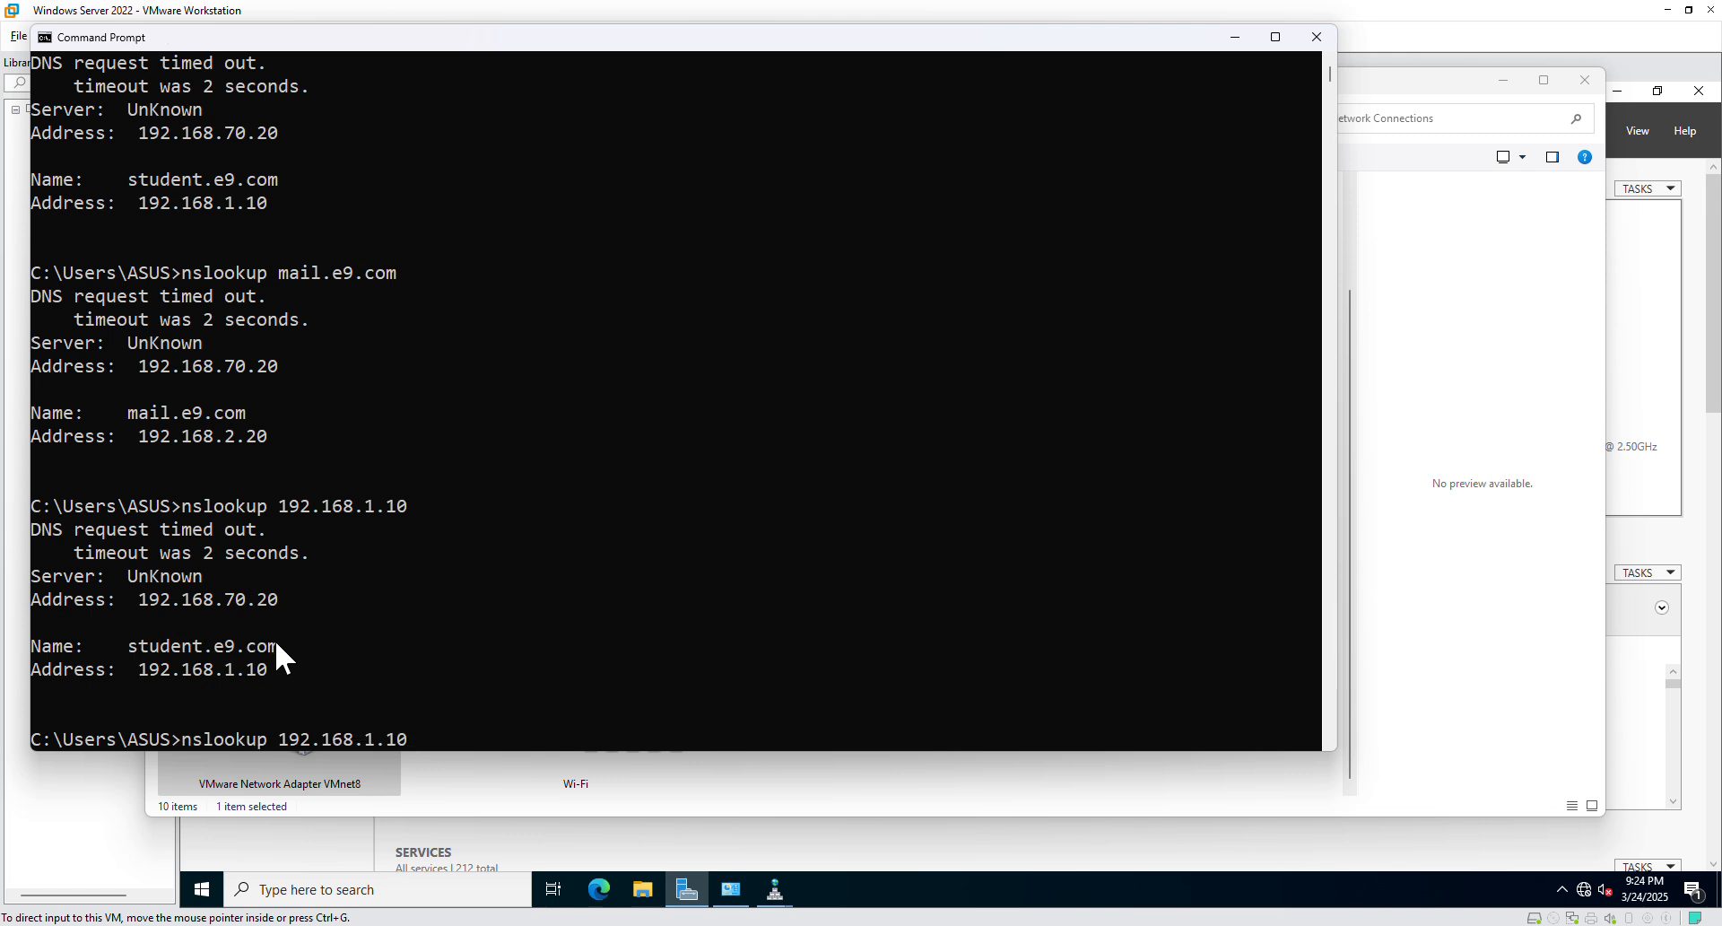
{"action": "key", "text": "BackSpace"}
{"action": "key", "text": "BackSpace"}
{"action": "type", "text": "20"}
{"action": "key", "text": "Return"}
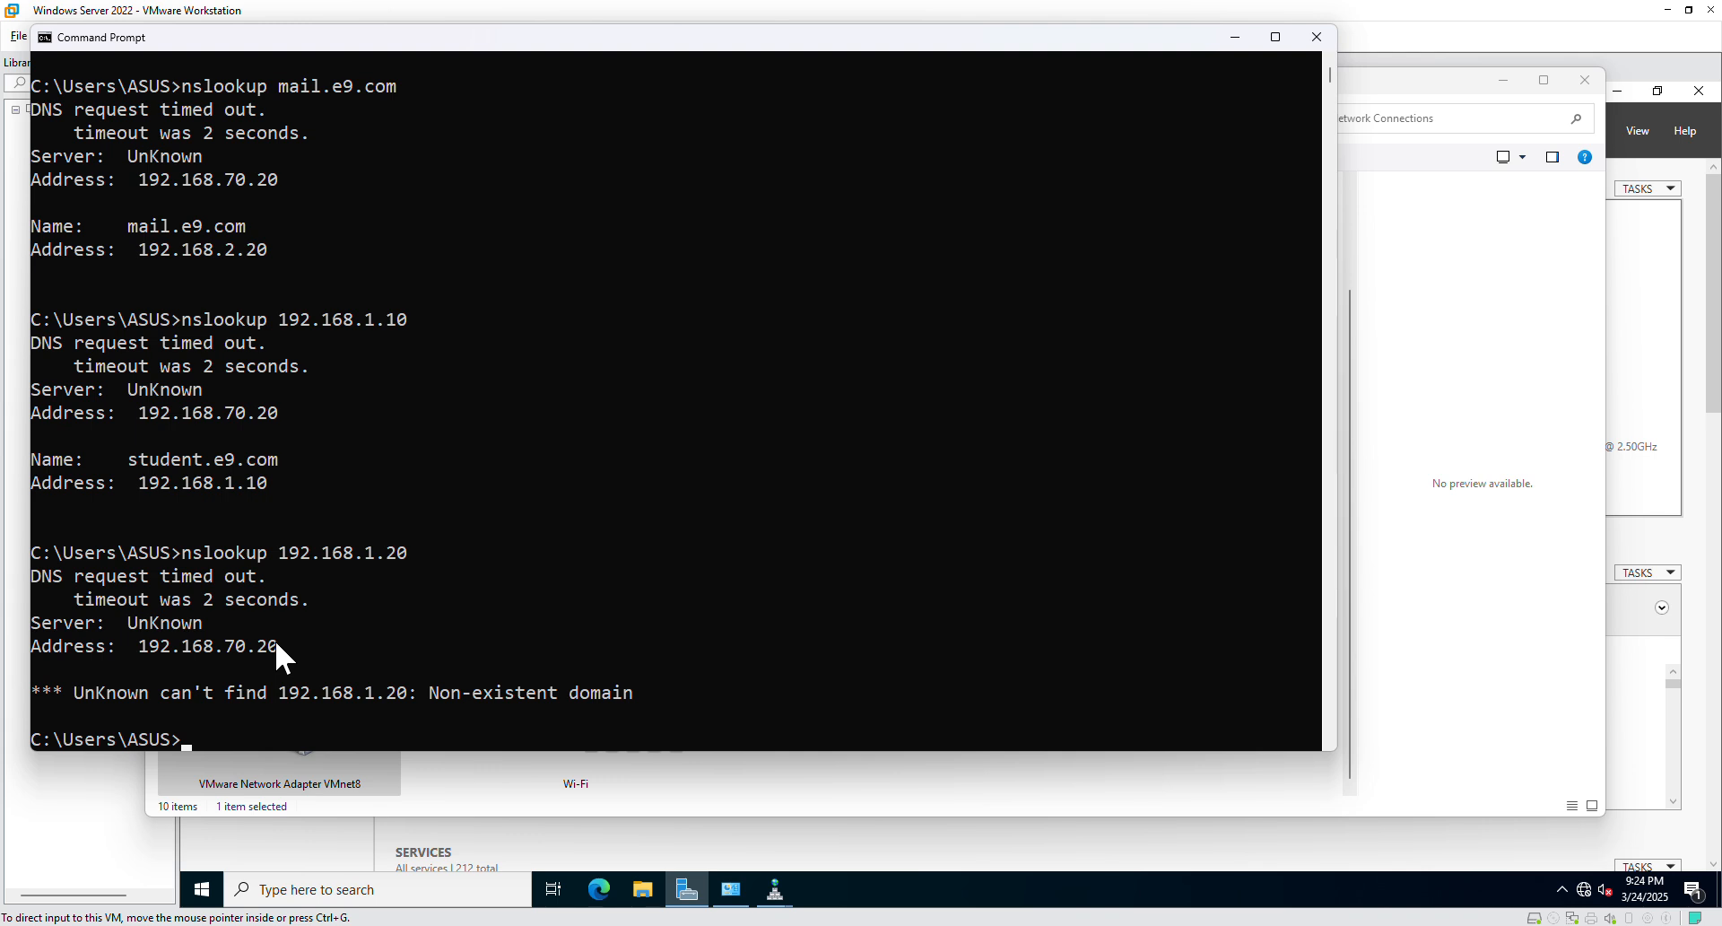
{"action": "scroll", "coordinate": [274, 639], "scroll_direction": "down", "scroll_amount": 1}
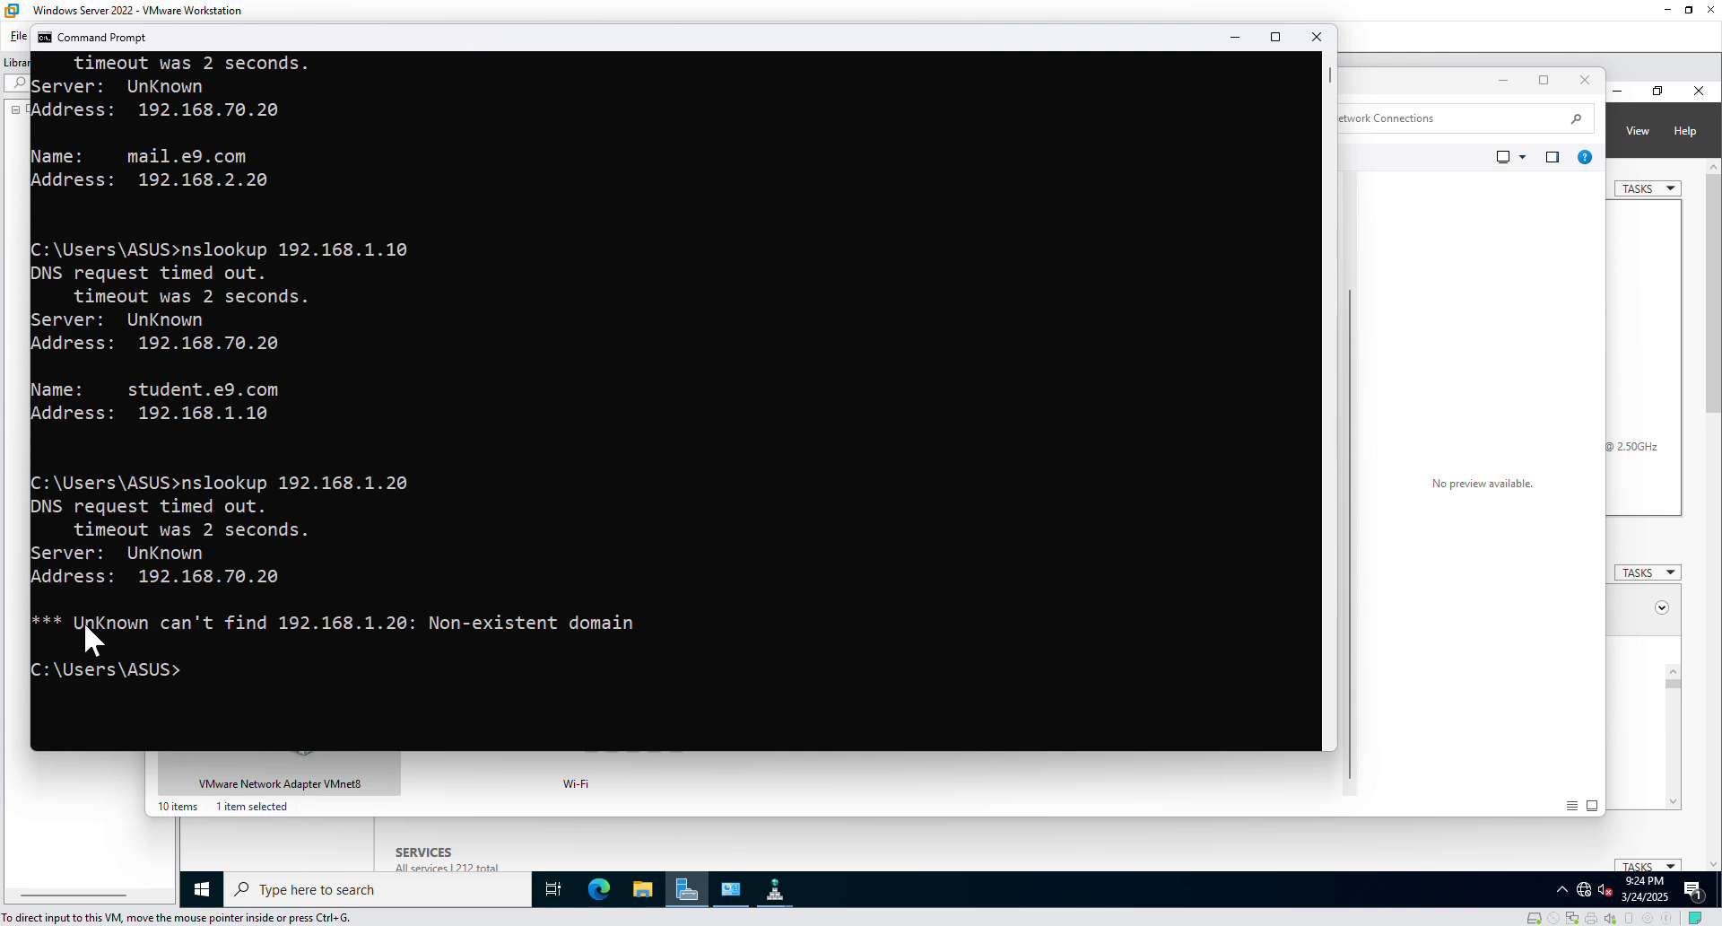
{"action": "left_click_drag", "start_coordinate": [84, 622], "coordinate": [619, 644]}
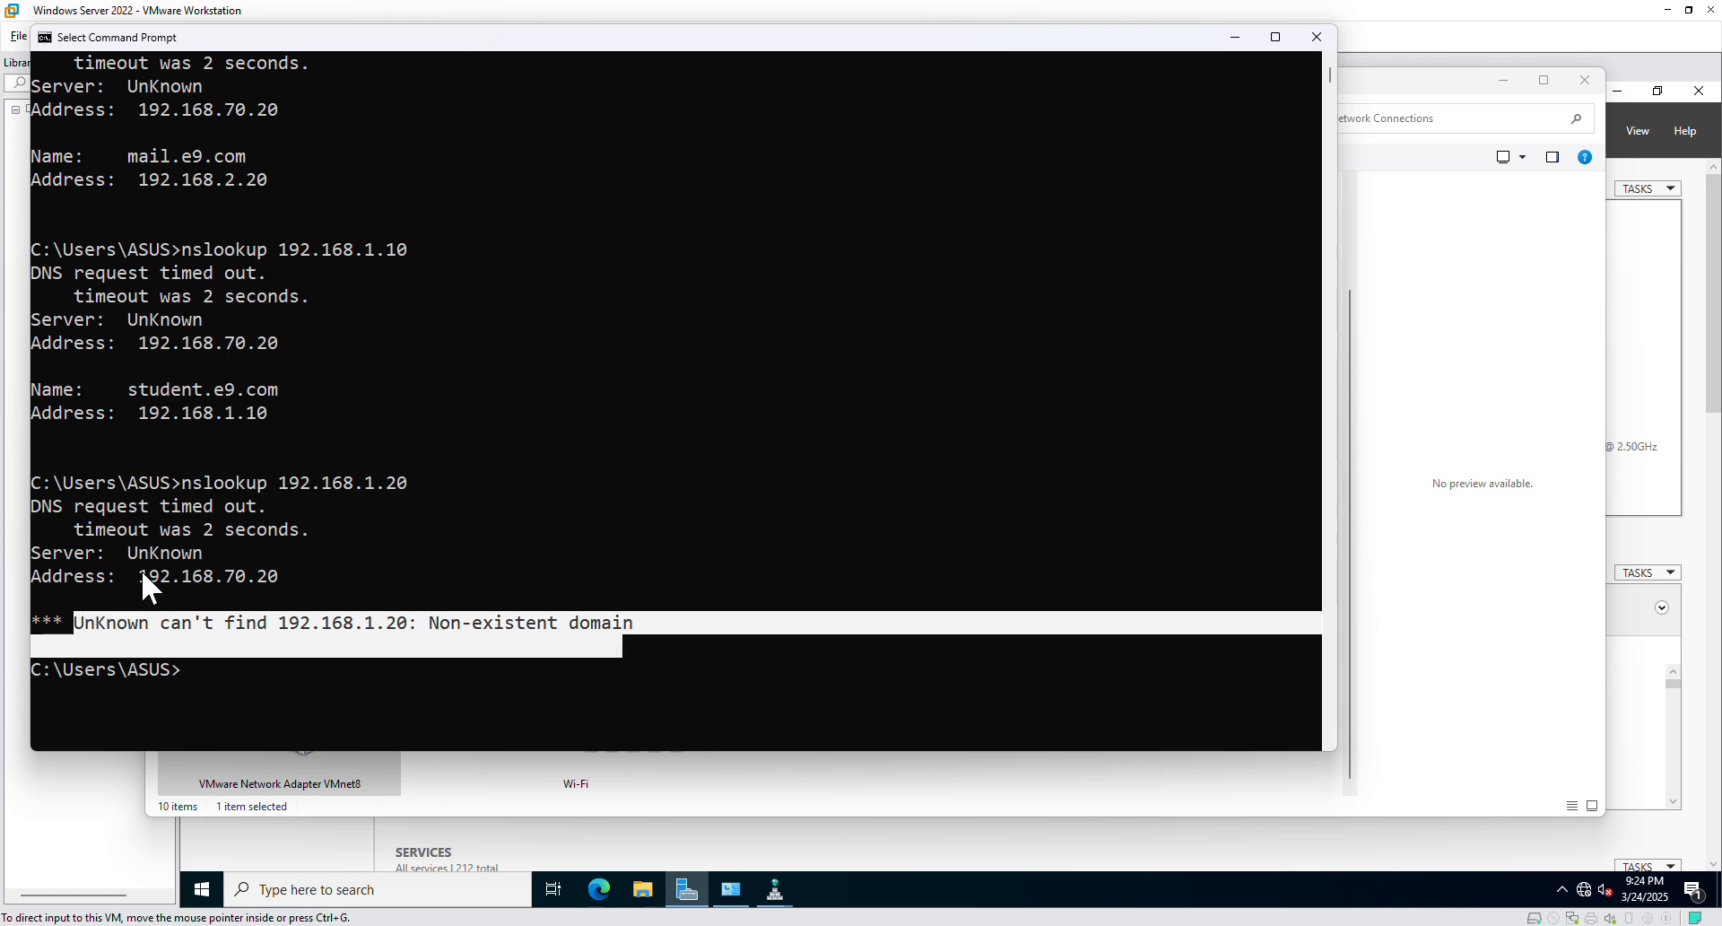
{"action": "left_click_drag", "start_coordinate": [313, 482], "coordinate": [420, 485]}
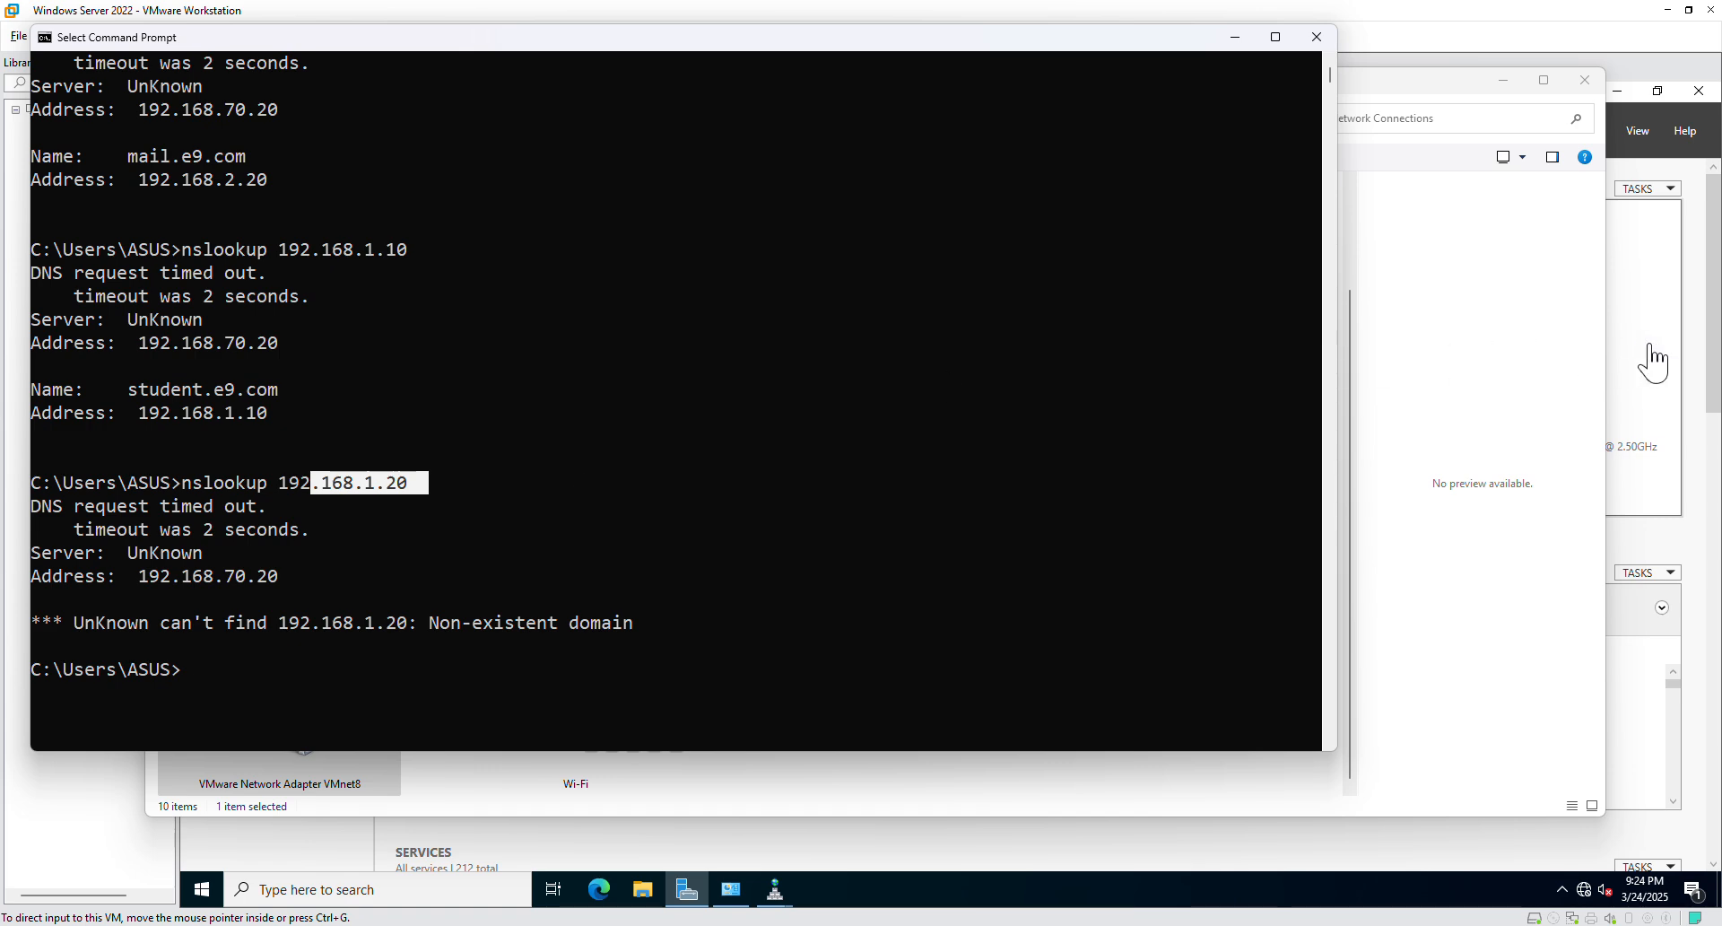
Switch to the server VM, open DNS Manager and examine the records in reverse lookup zone 1.168.192.in-addr.arpa.
{"action": "left_click", "coordinate": [1692, 371]}
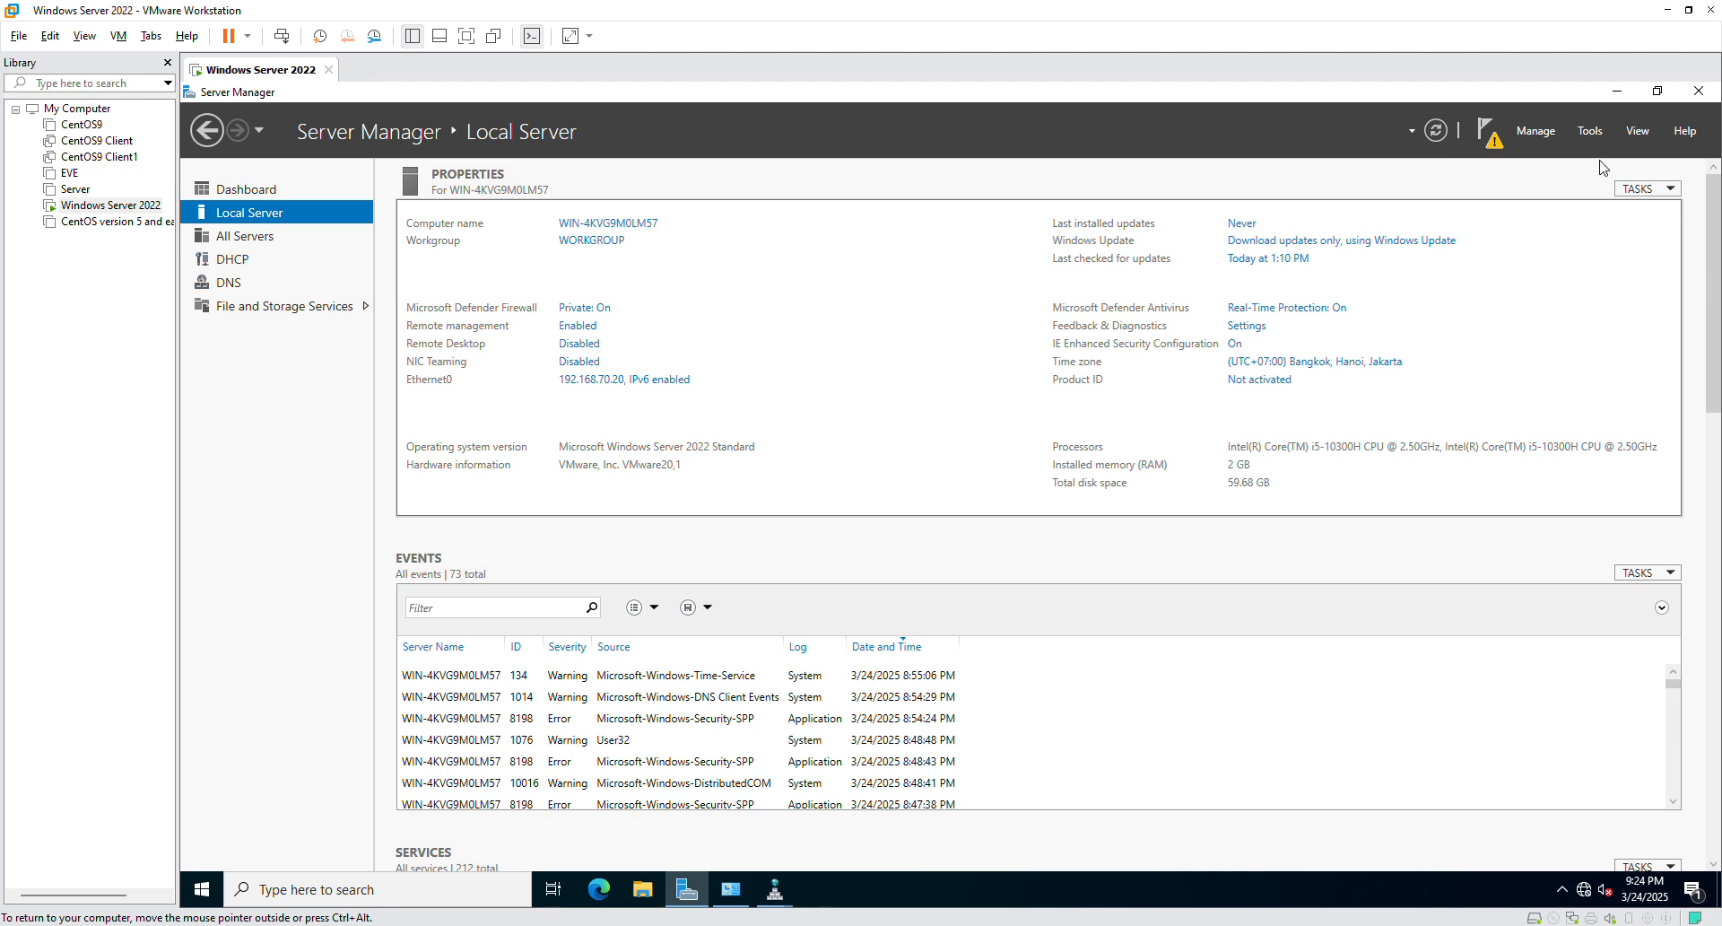
{"action": "left_click", "coordinate": [1532, 132]}
{"action": "left_click", "coordinate": [1590, 135]}
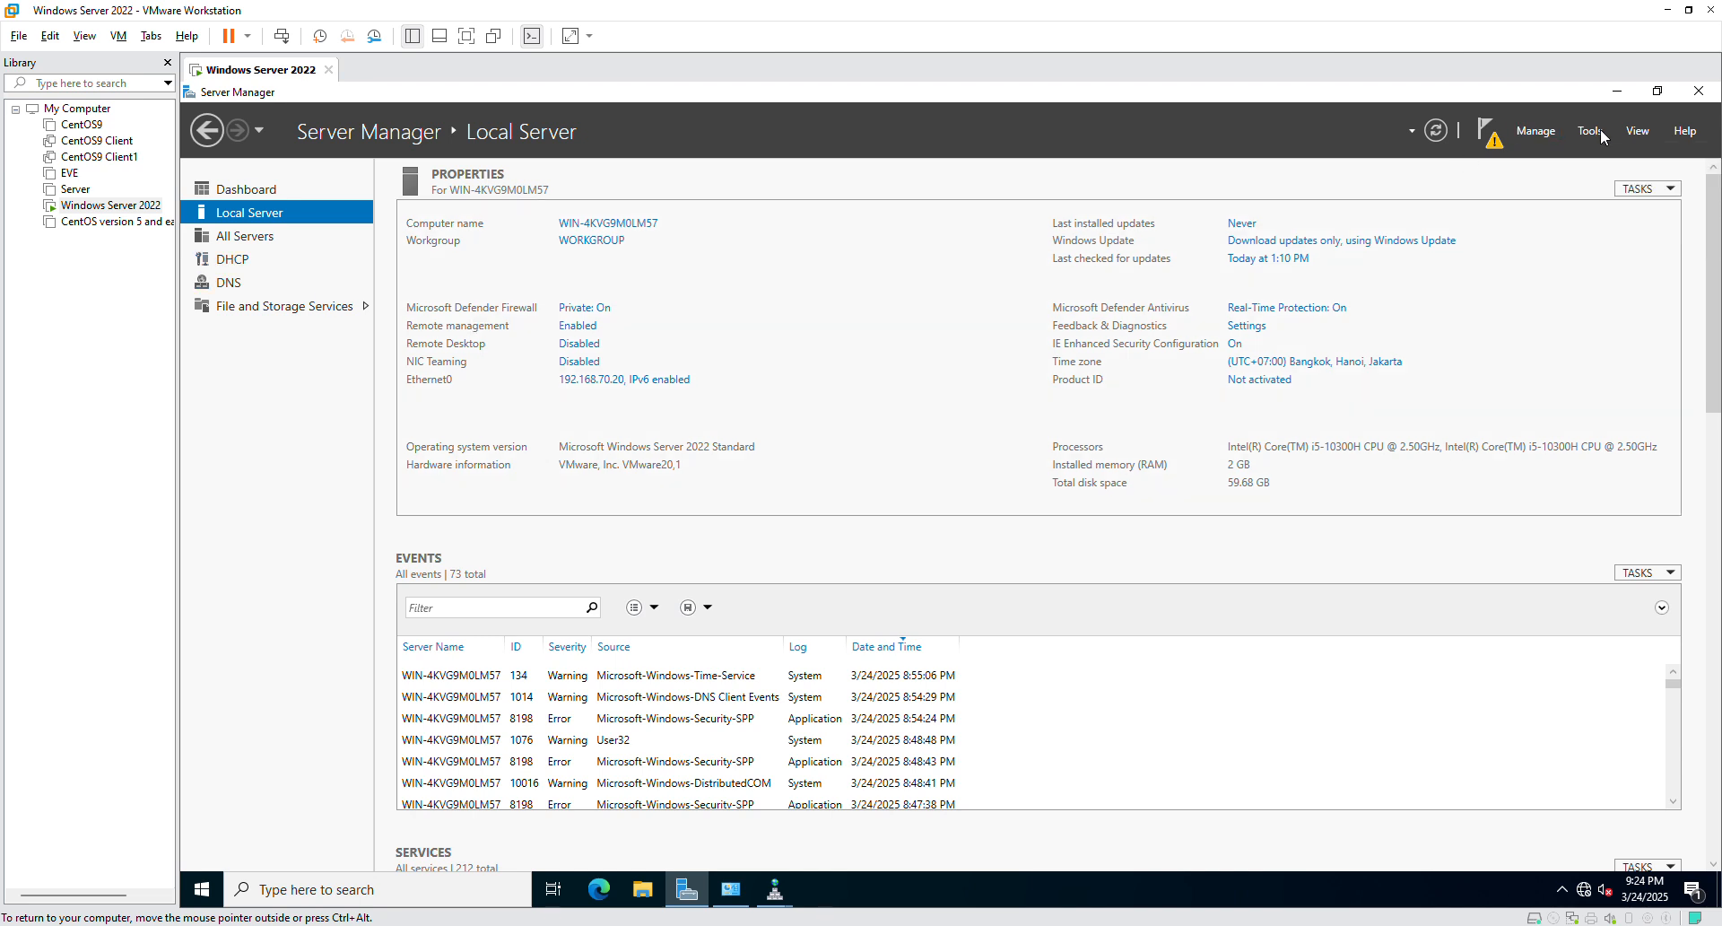
{"action": "left_click", "coordinate": [1600, 128]}
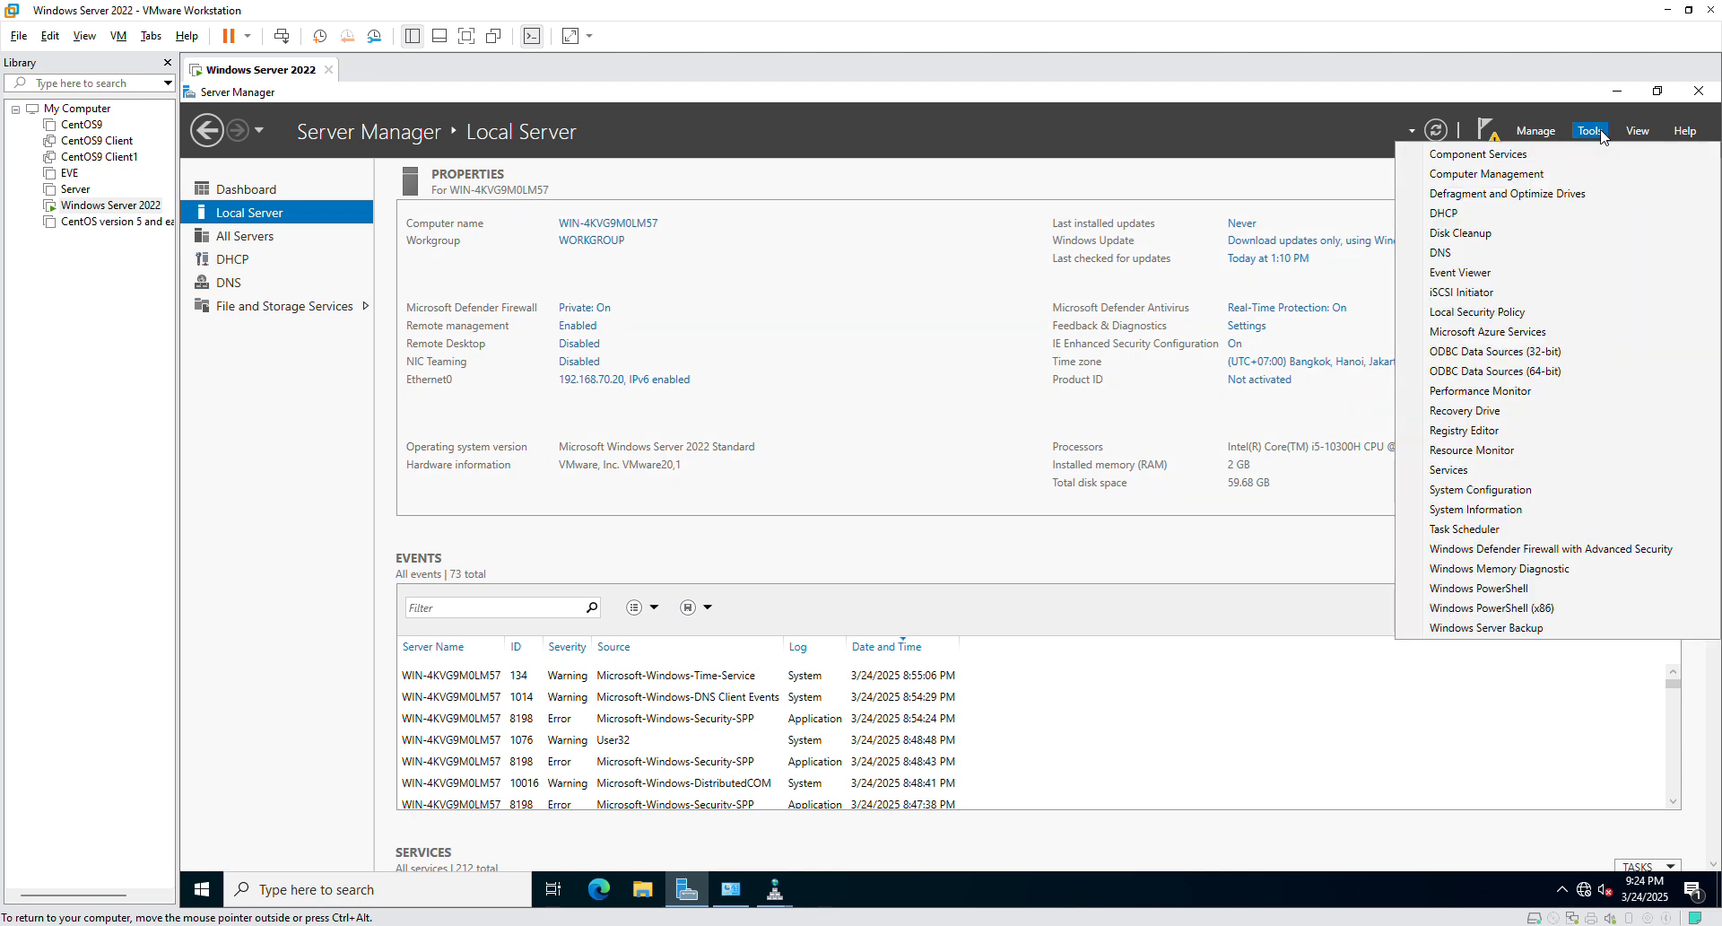
{"action": "left_click", "coordinate": [1440, 255]}
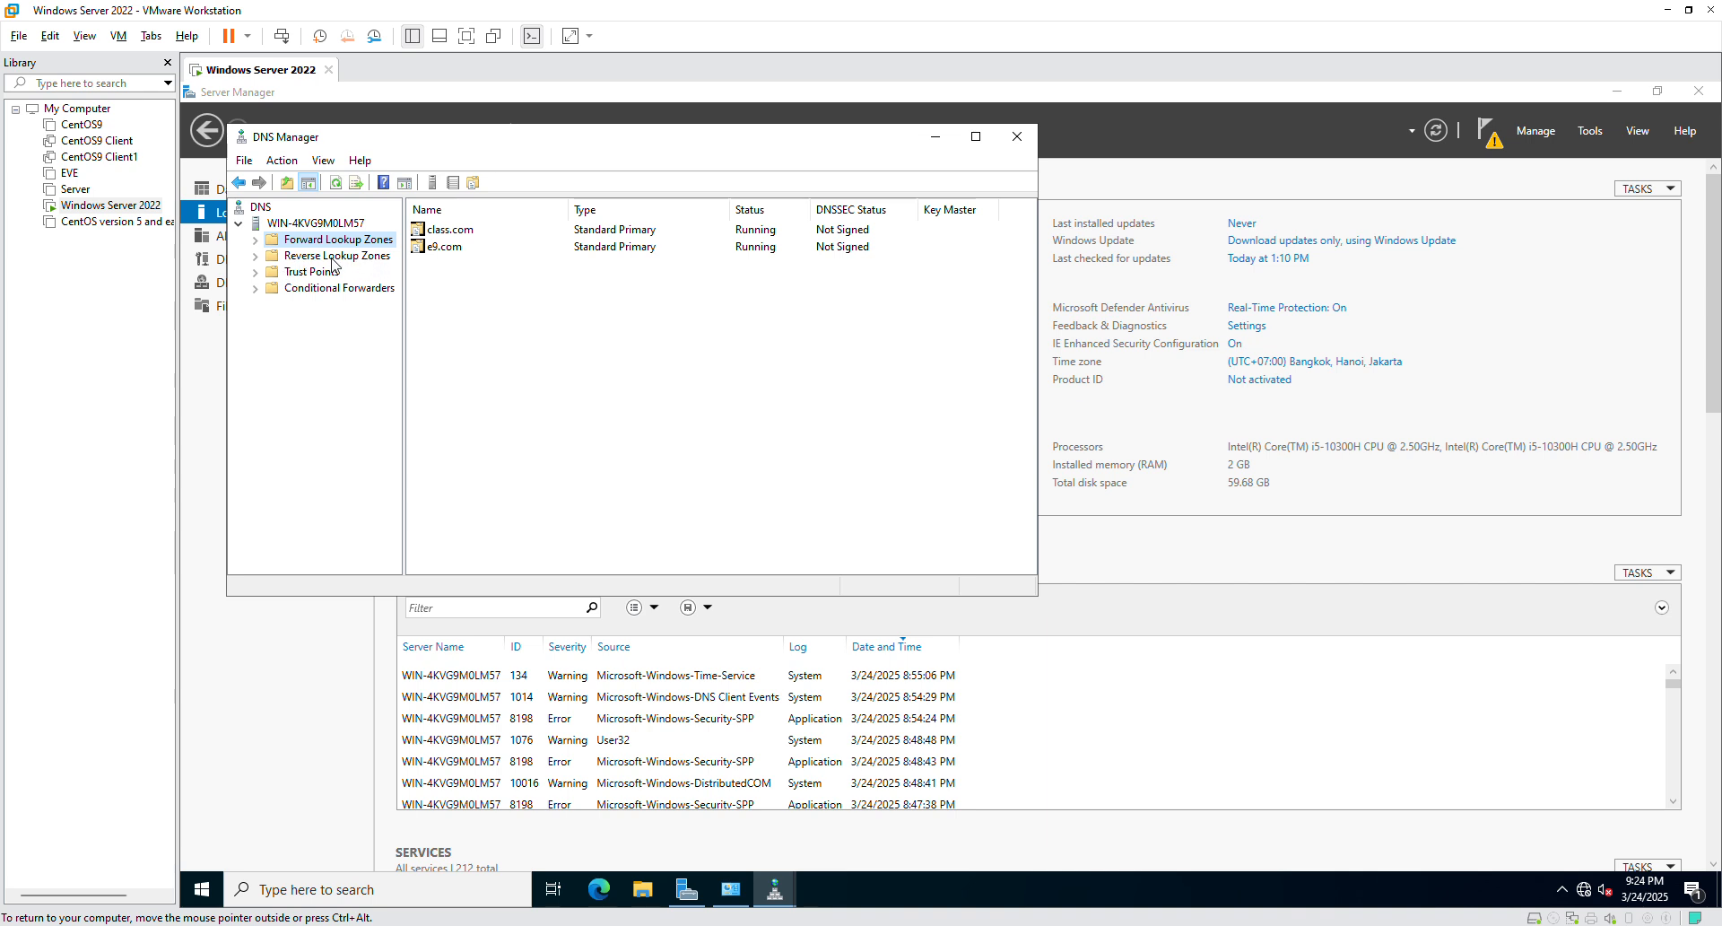
{"action": "left_click", "coordinate": [256, 260]}
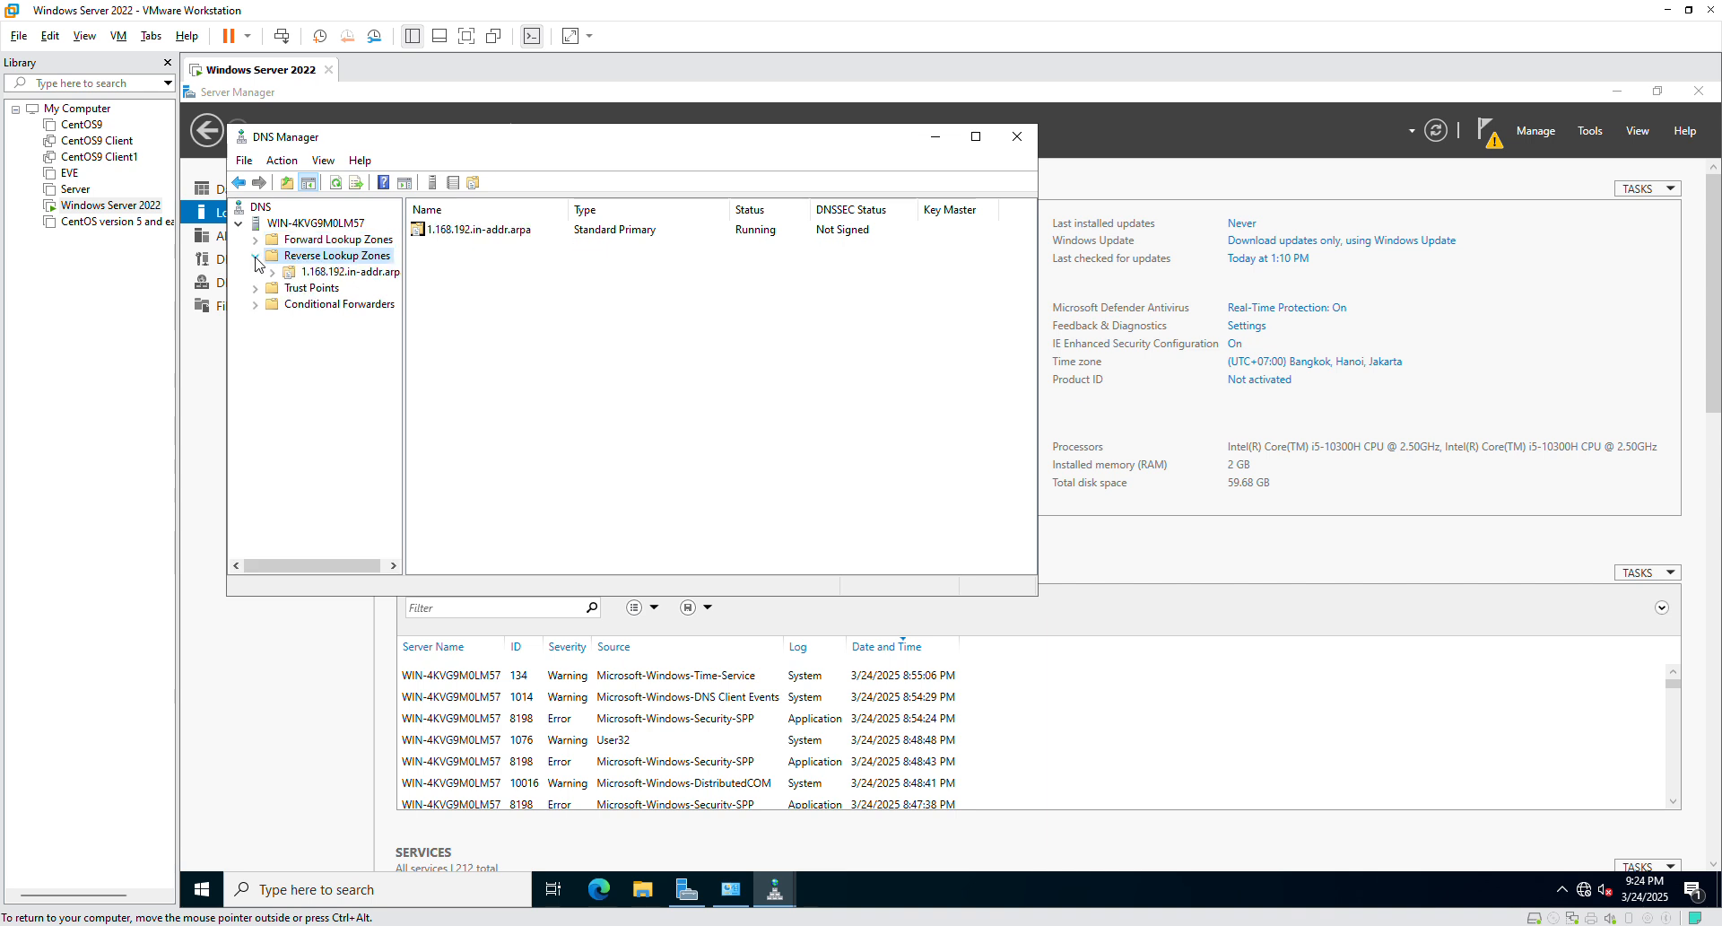
{"action": "left_click", "coordinate": [312, 274]}
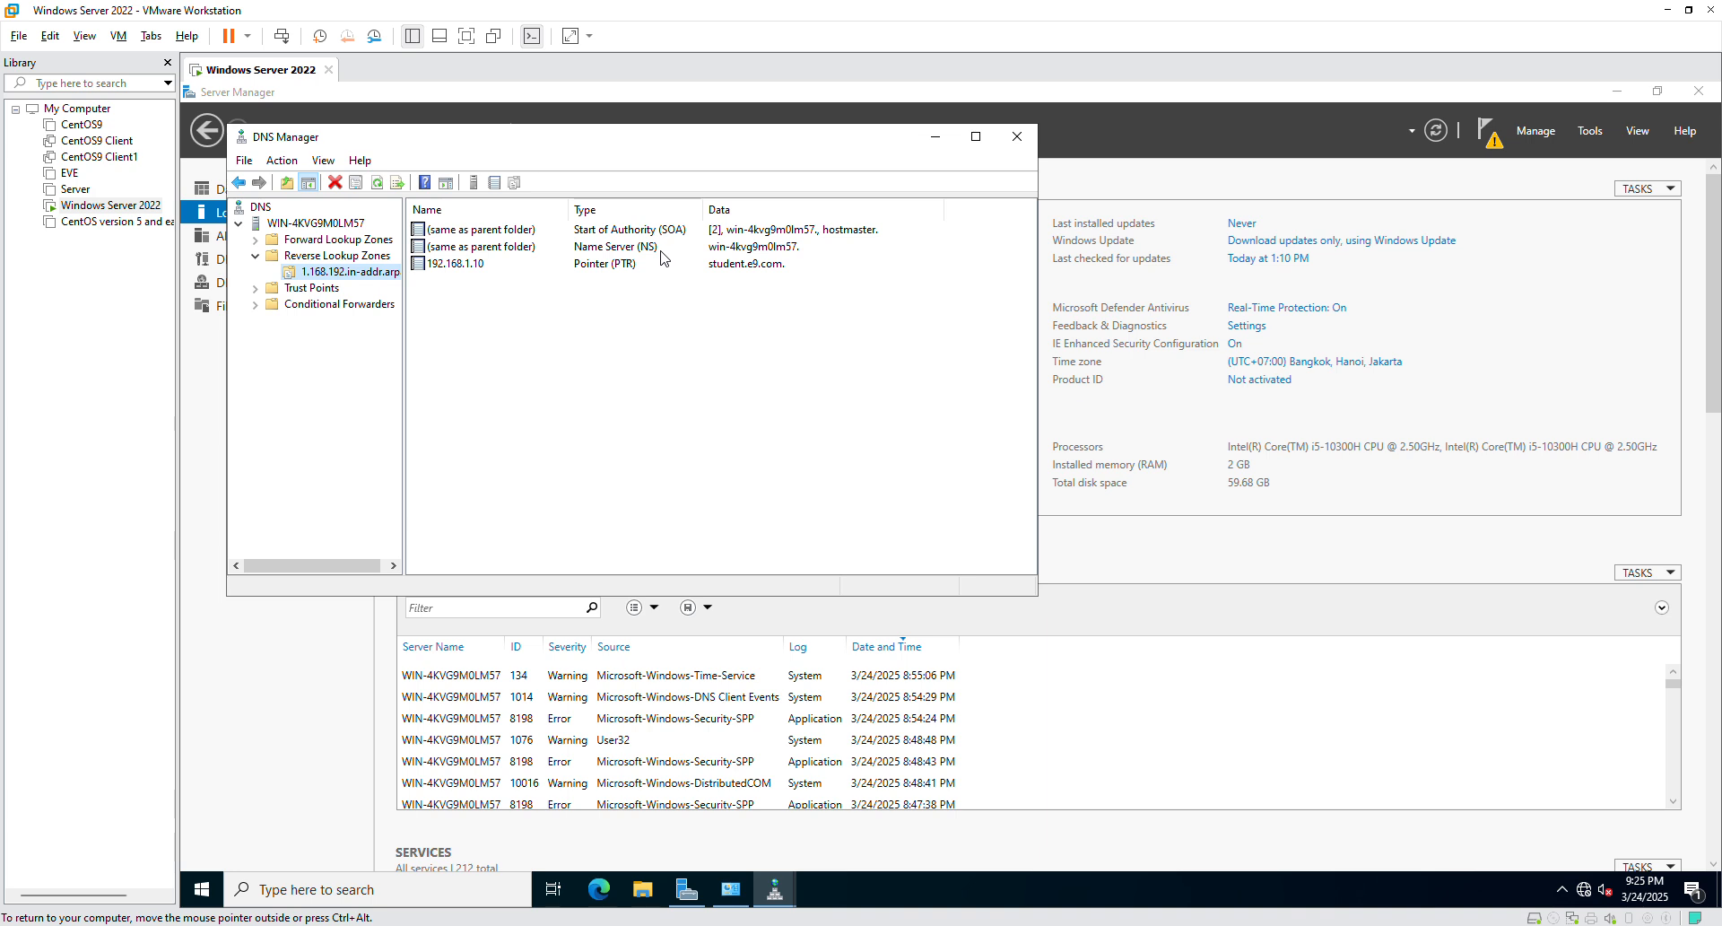
Create a primary IPv4 reverse lookup zone for network ID 192.168.2 with a new zone file and no dynamic updates, and open it.
{"action": "right_click", "coordinate": [329, 257]}
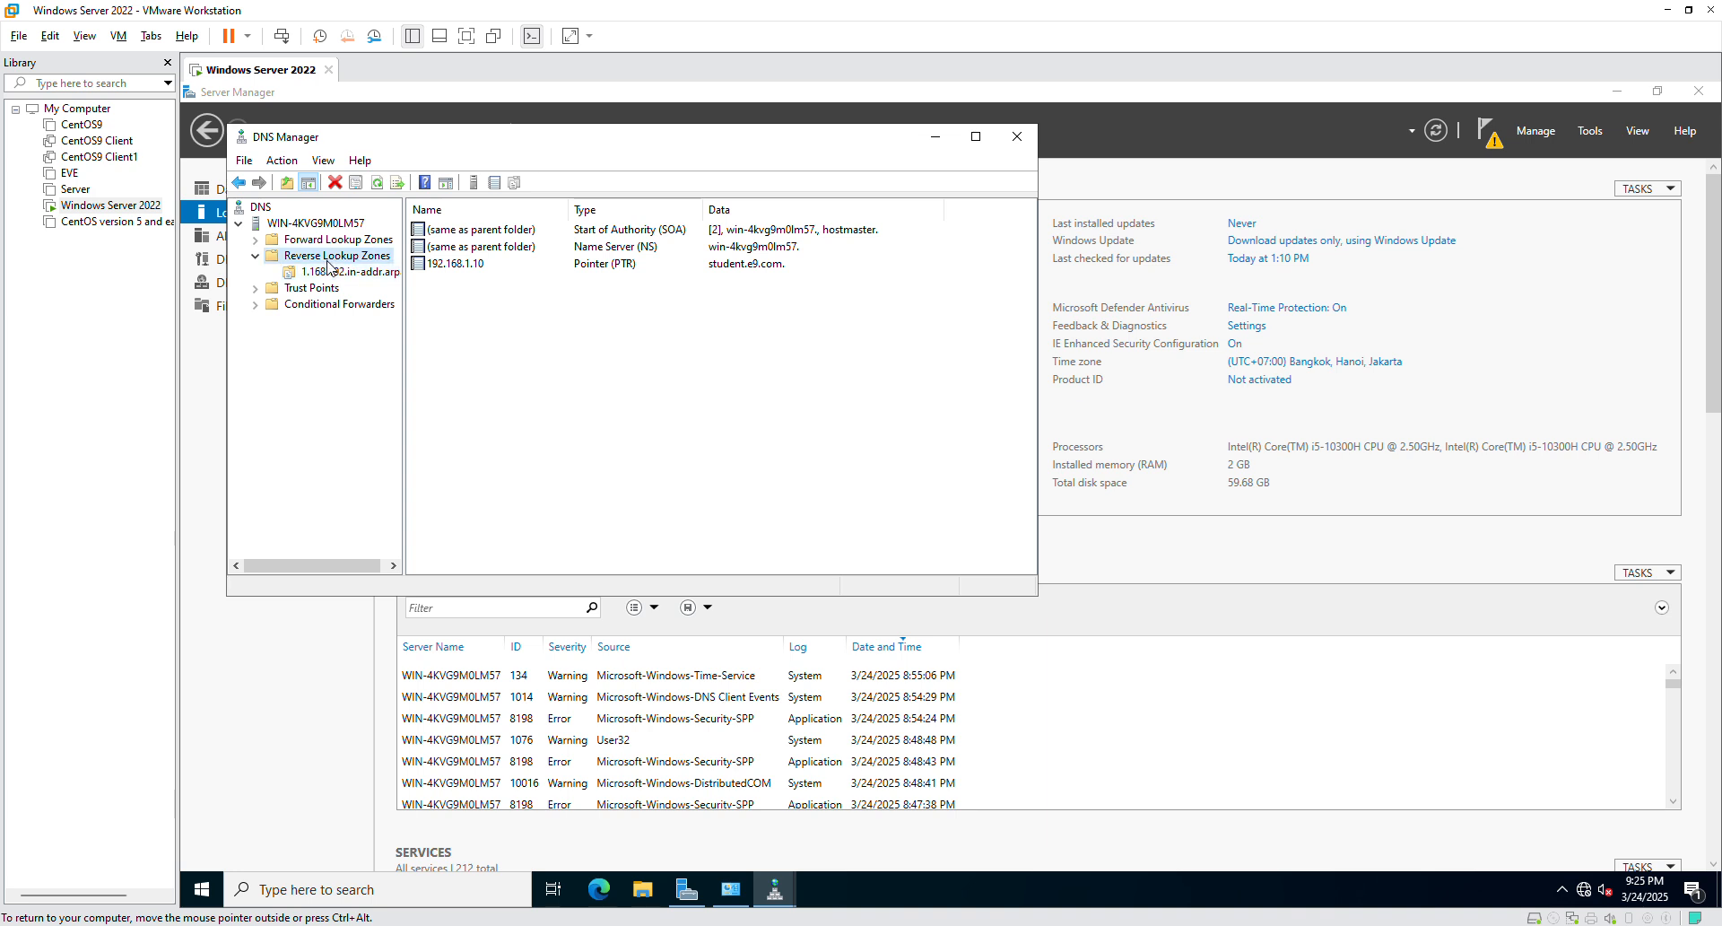
{"action": "left_click", "coordinate": [386, 271]}
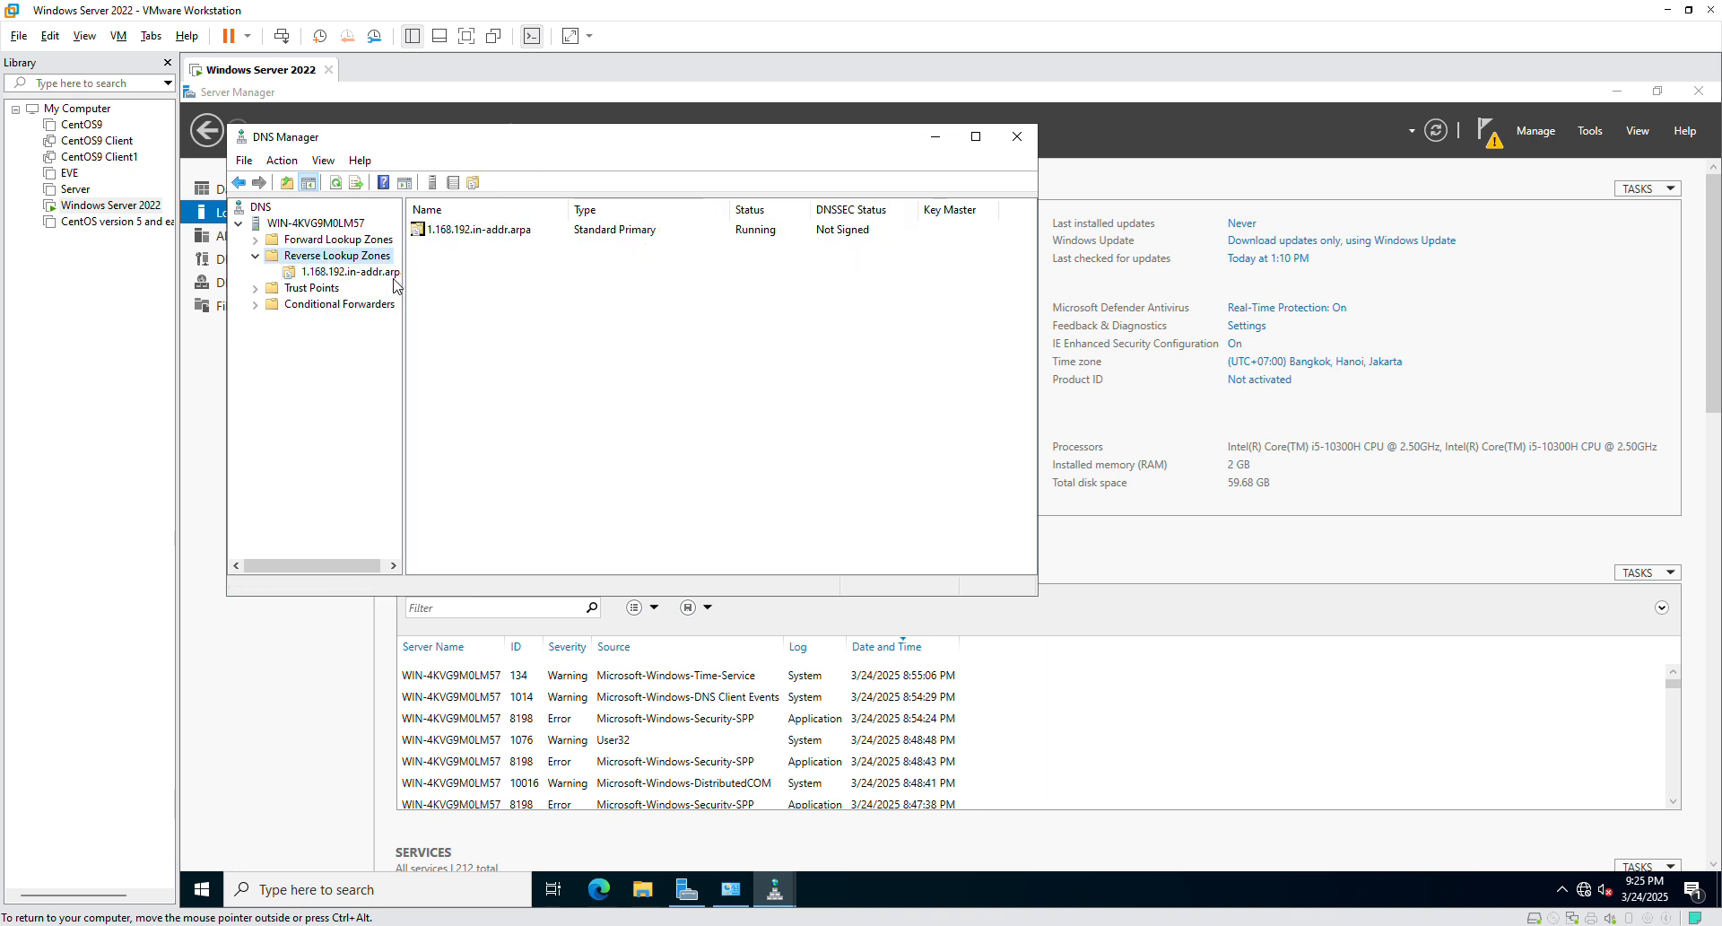
{"action": "left_click", "coordinate": [571, 470]}
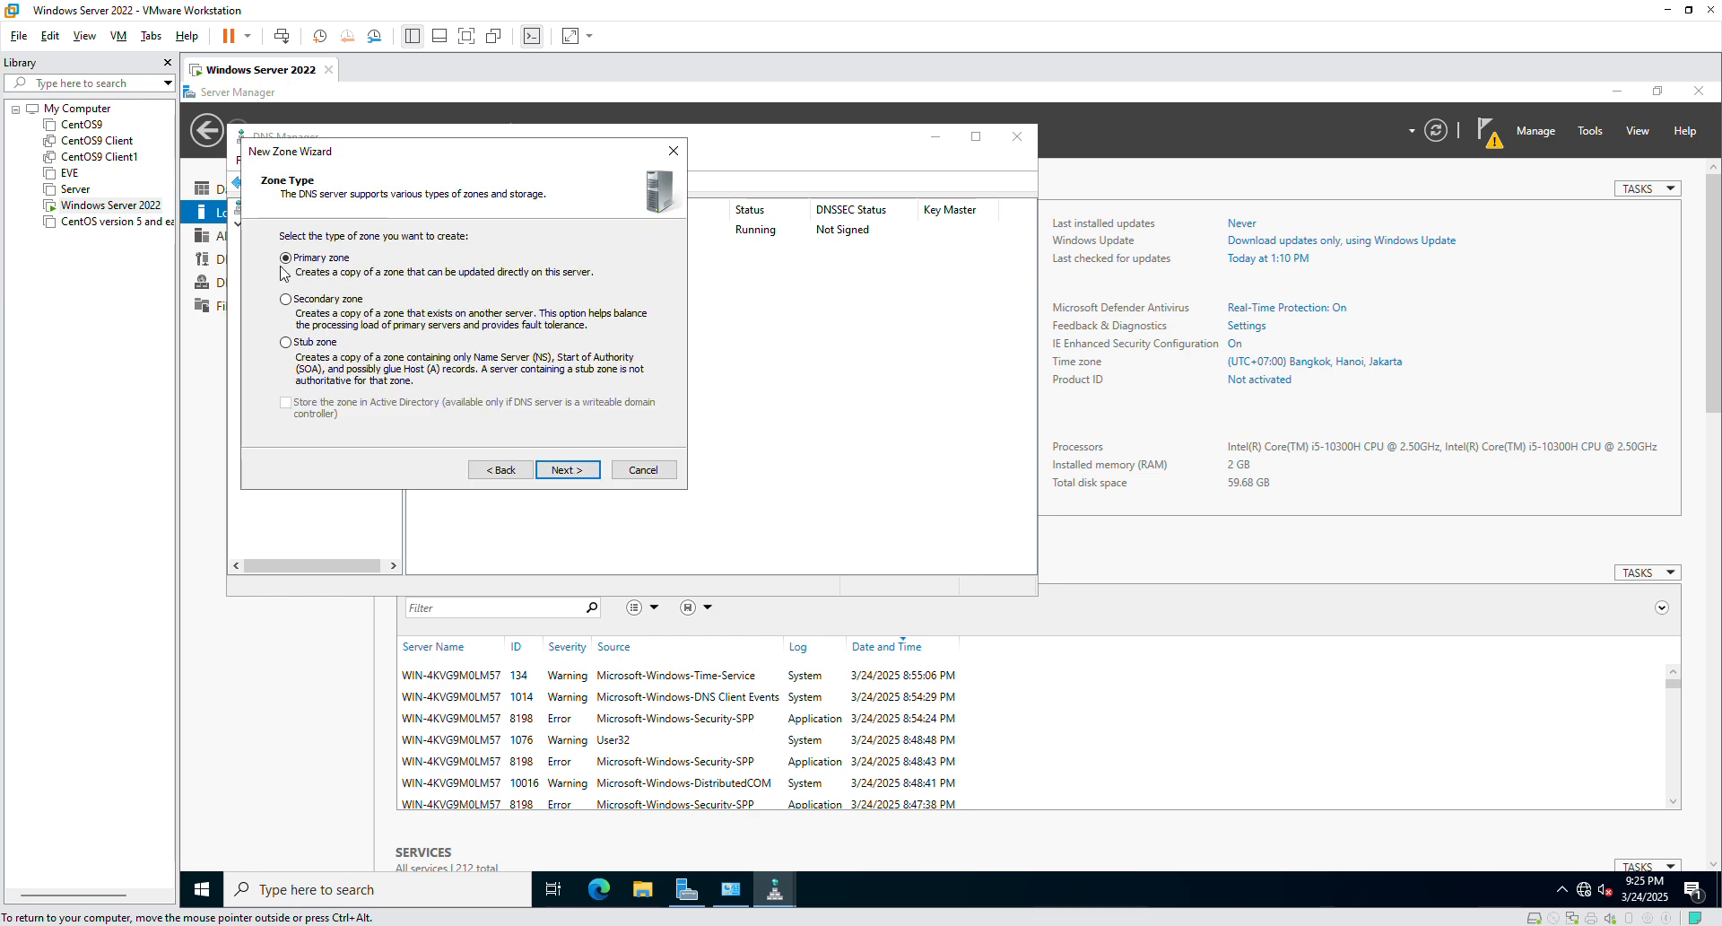
{"action": "left_click", "coordinate": [558, 470]}
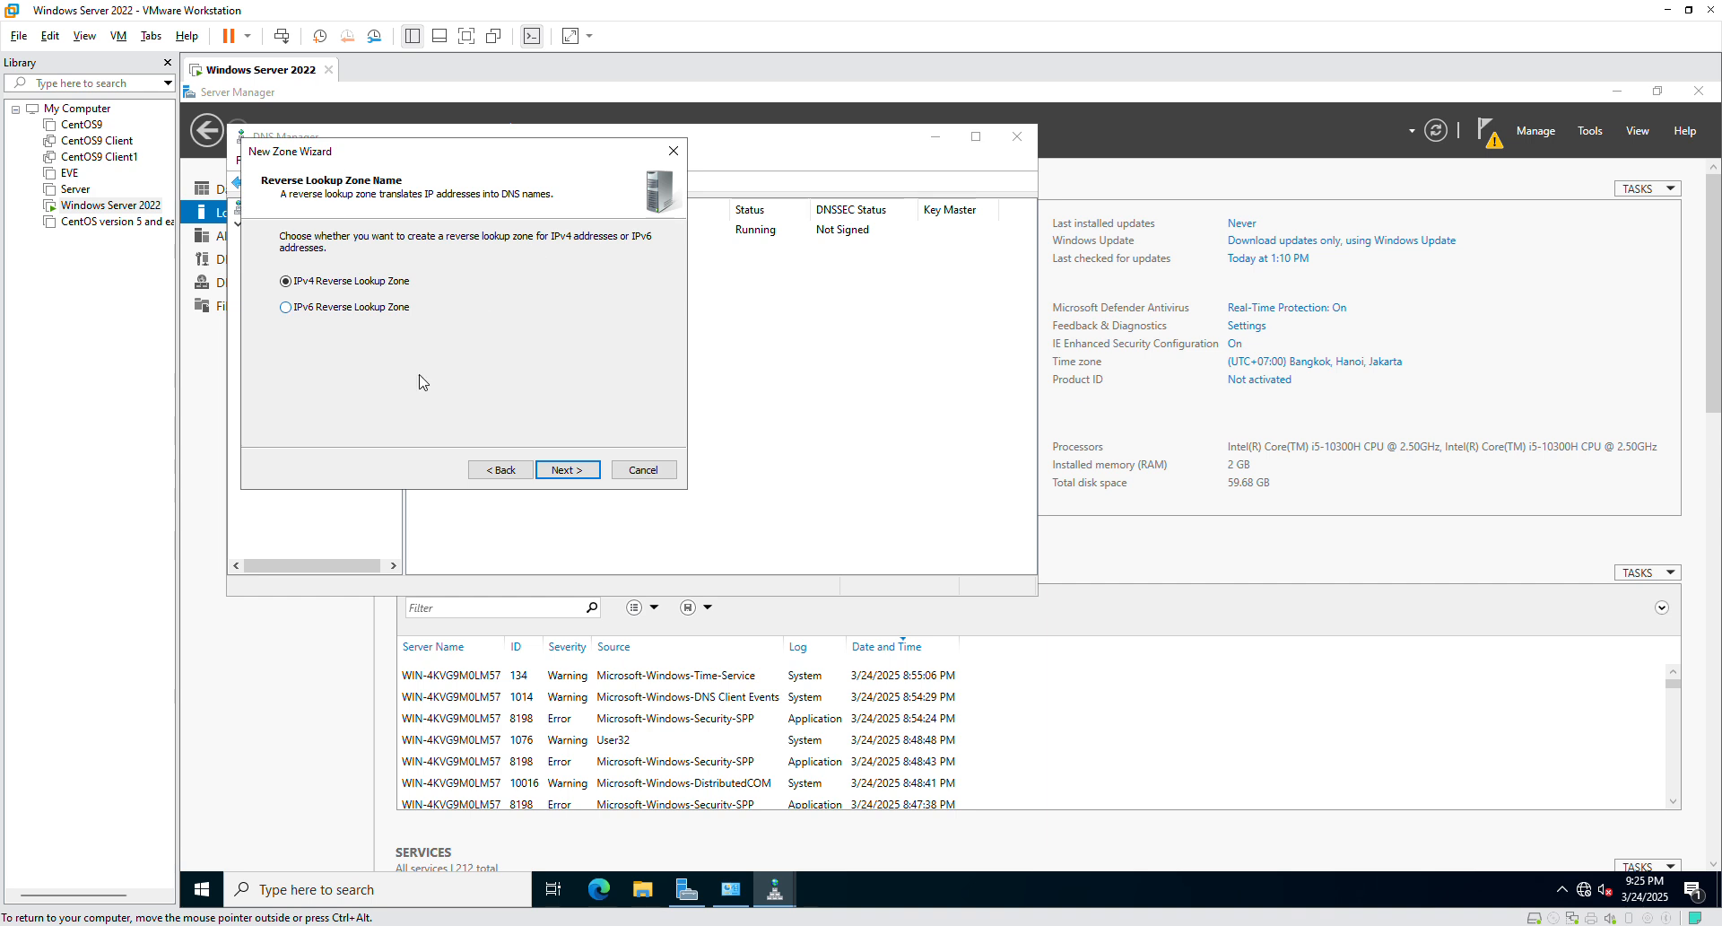
{"action": "left_click", "coordinate": [568, 470]}
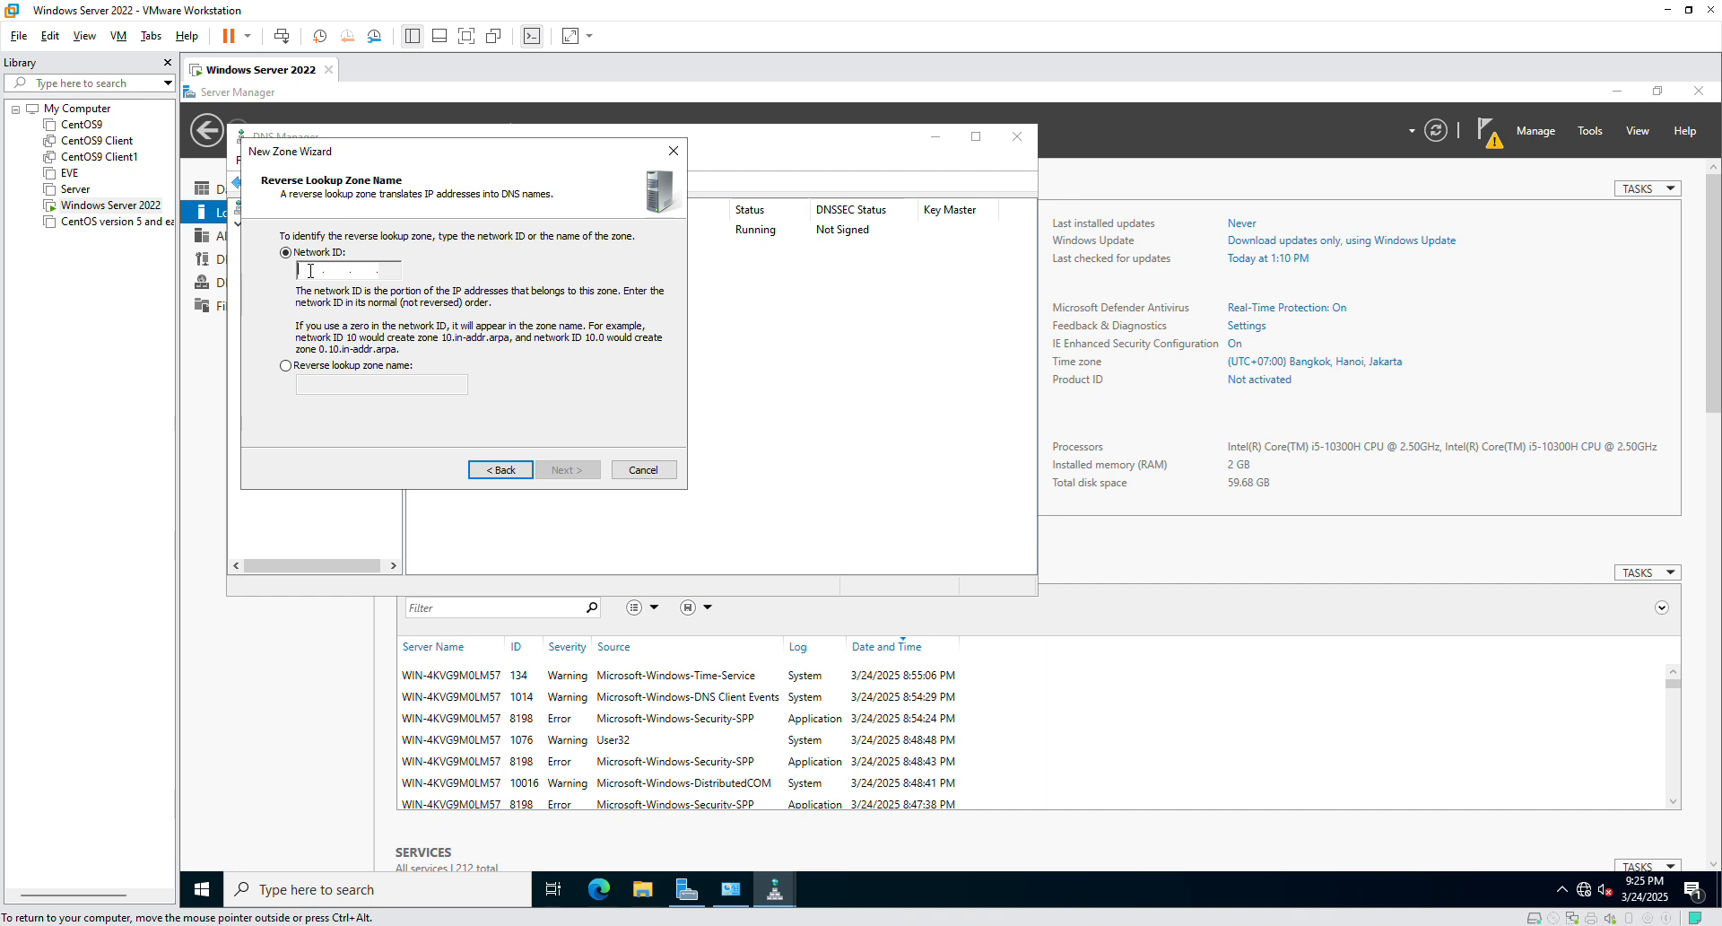
{"action": "type", "text": "192.168."}
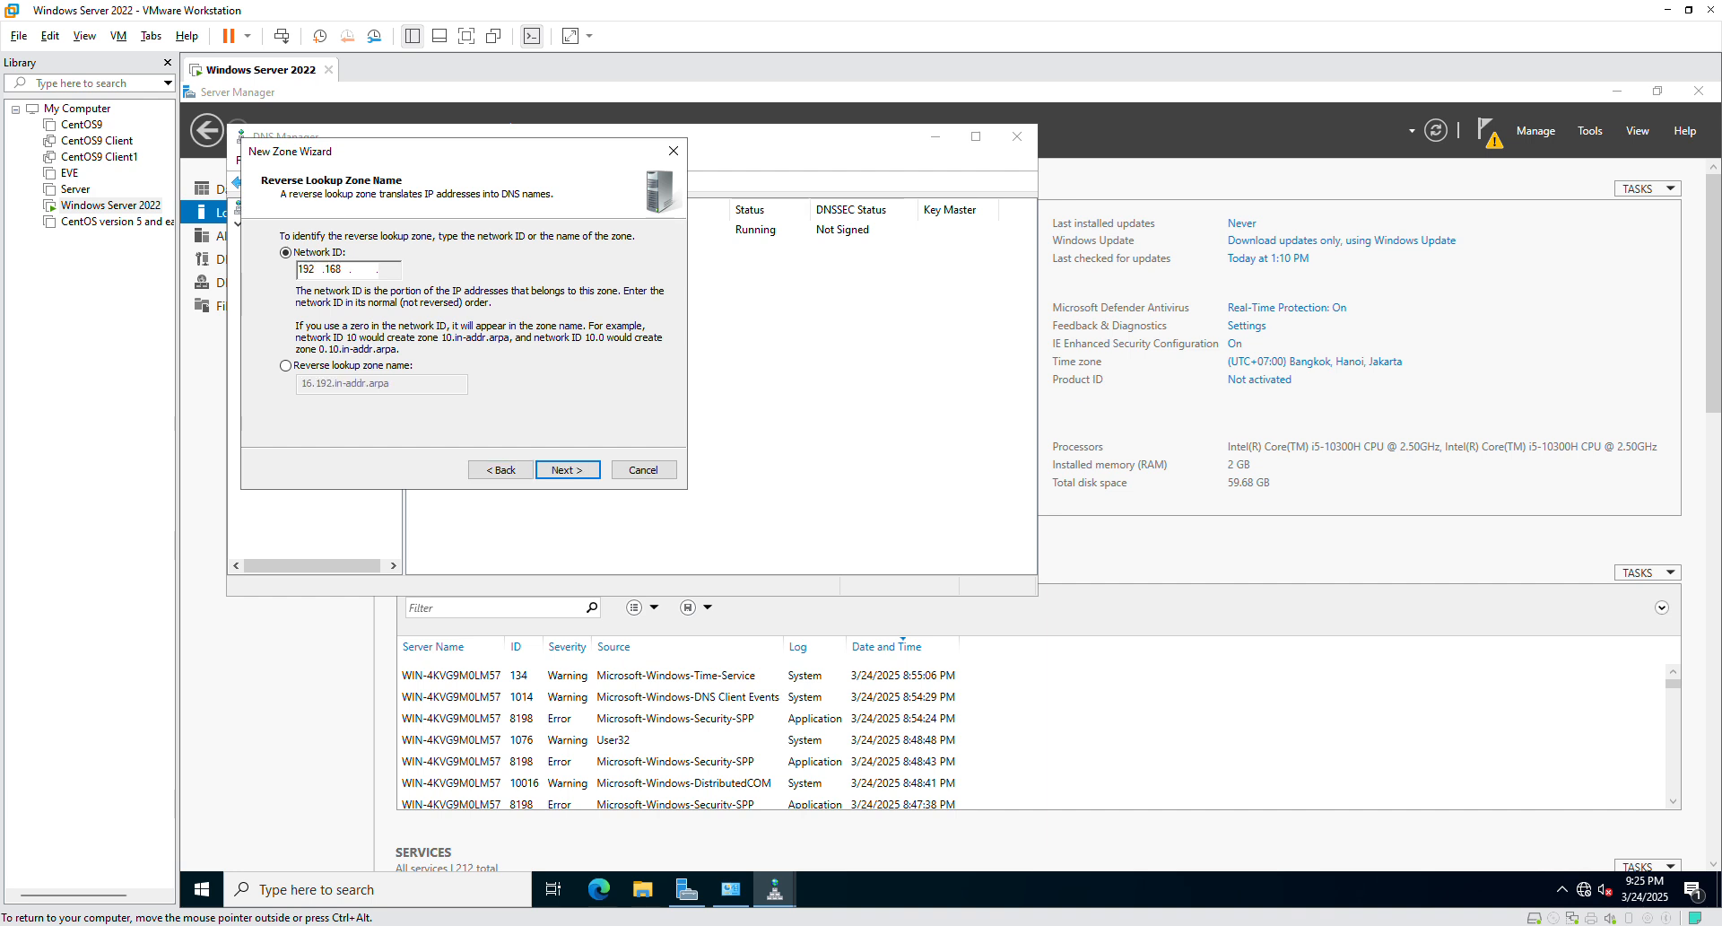
{"action": "type", "text": "2"}
{"action": "left_click", "coordinate": [567, 470]}
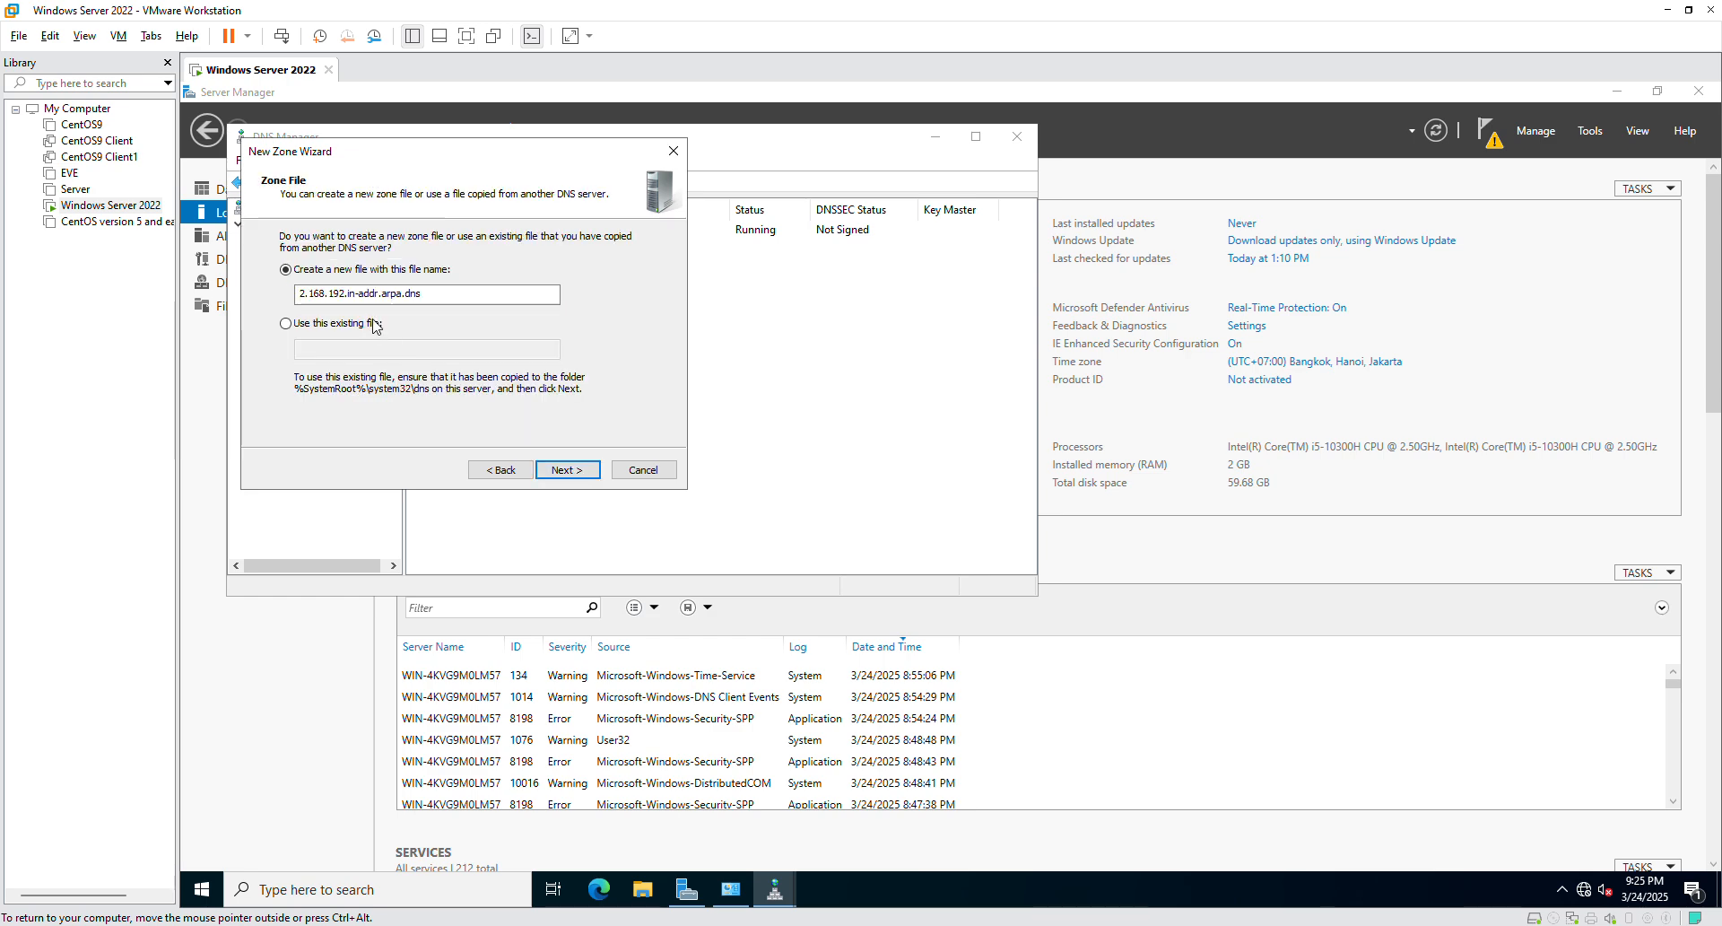
{"action": "left_click", "coordinate": [565, 472]}
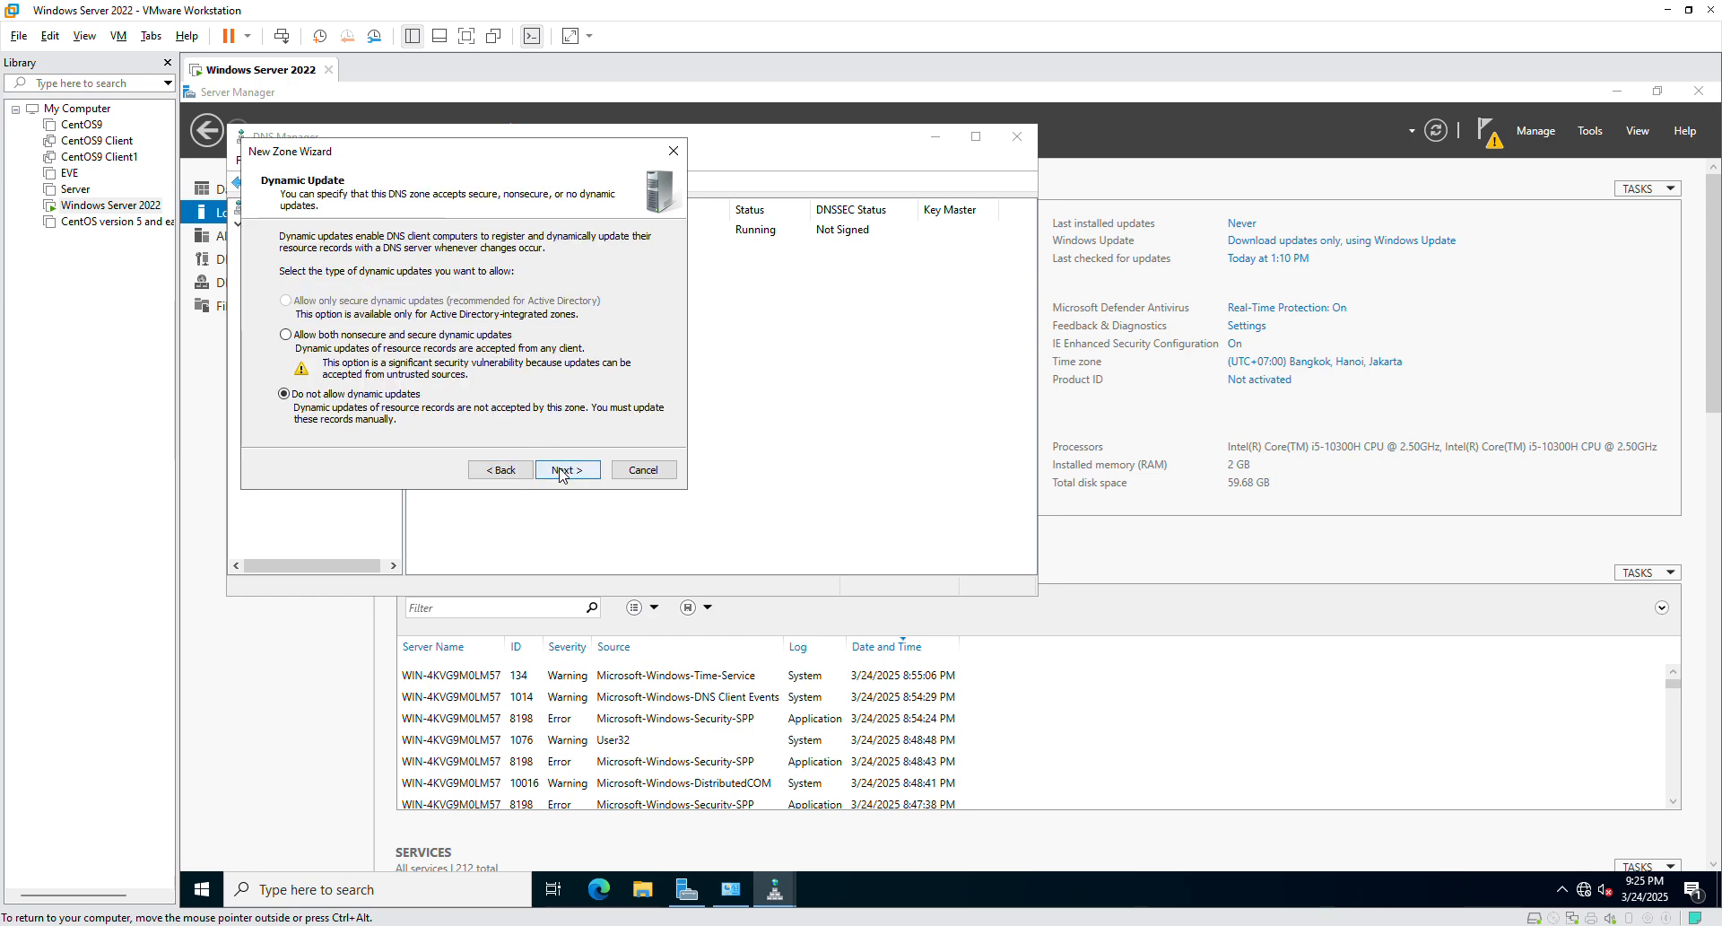
{"action": "left_click", "coordinate": [570, 471]}
{"action": "left_click", "coordinate": [571, 470]}
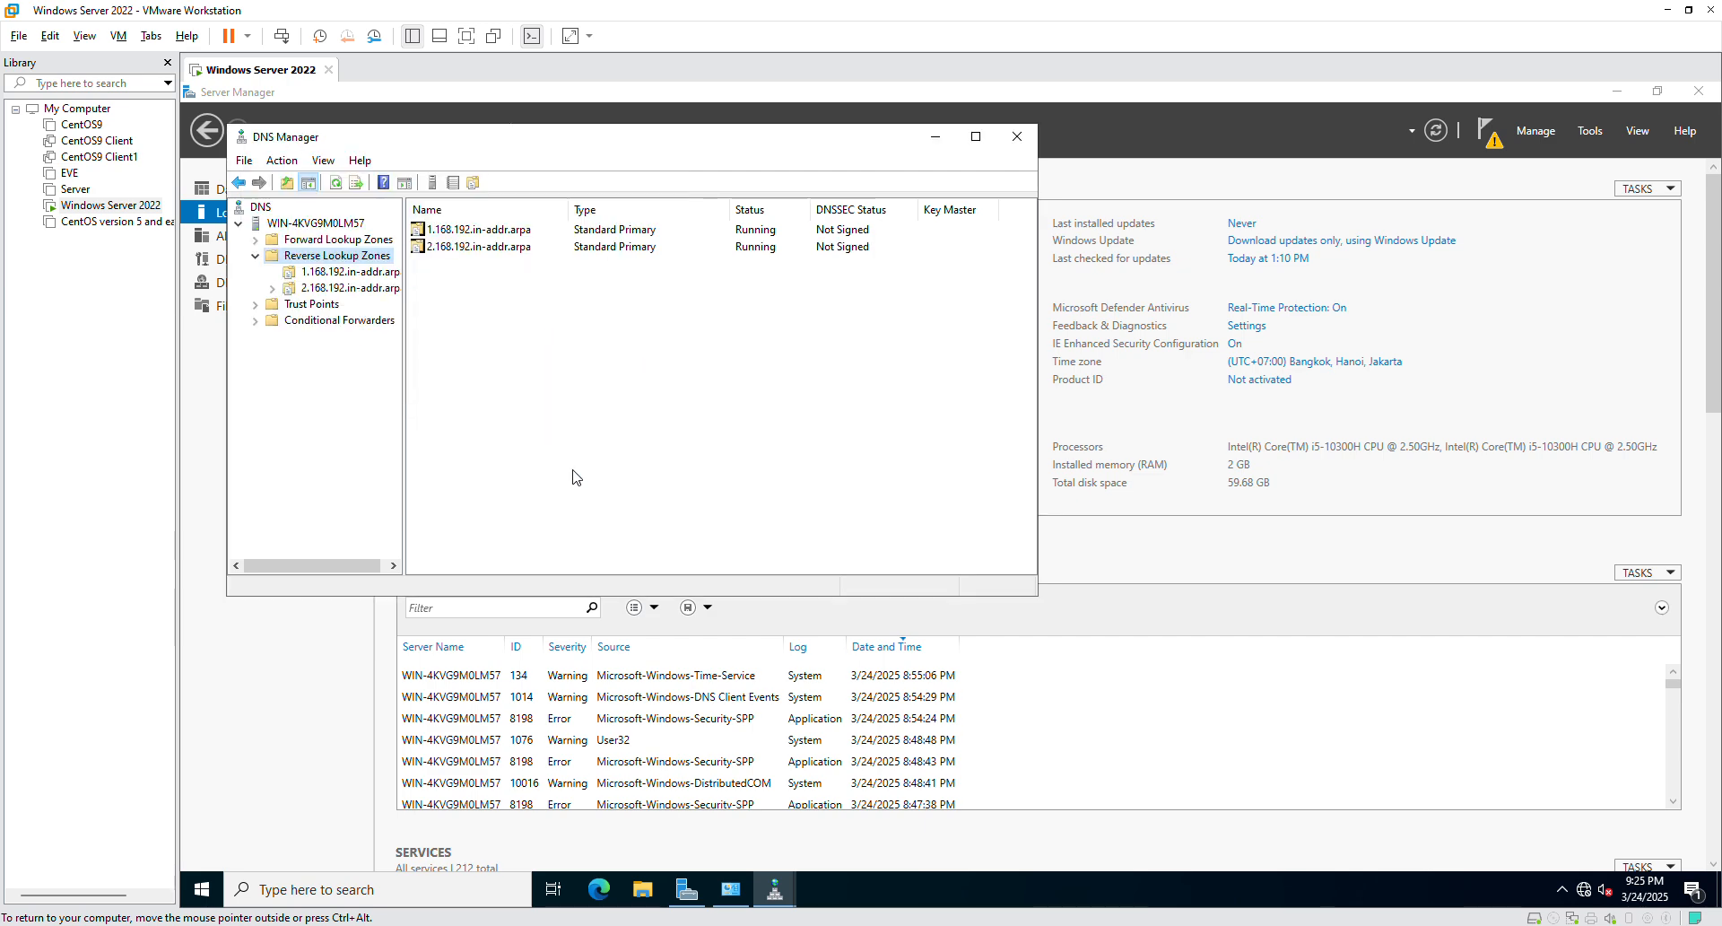
{"action": "left_click", "coordinate": [363, 288]}
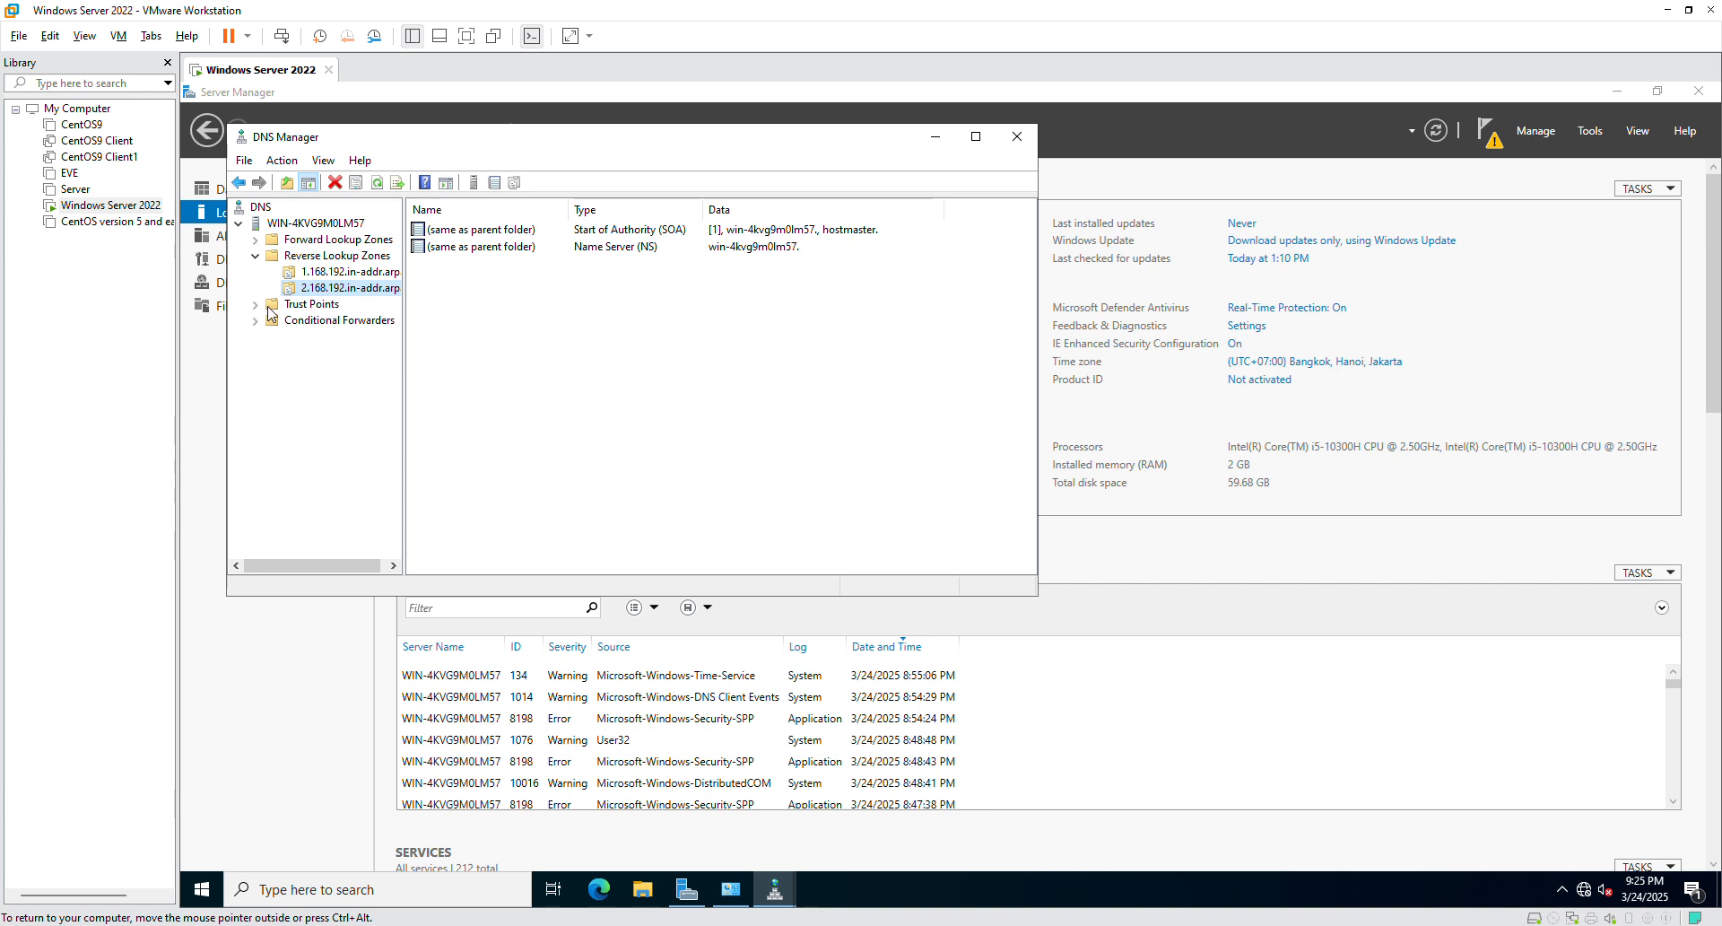
{"action": "right_click", "coordinate": [538, 263]}
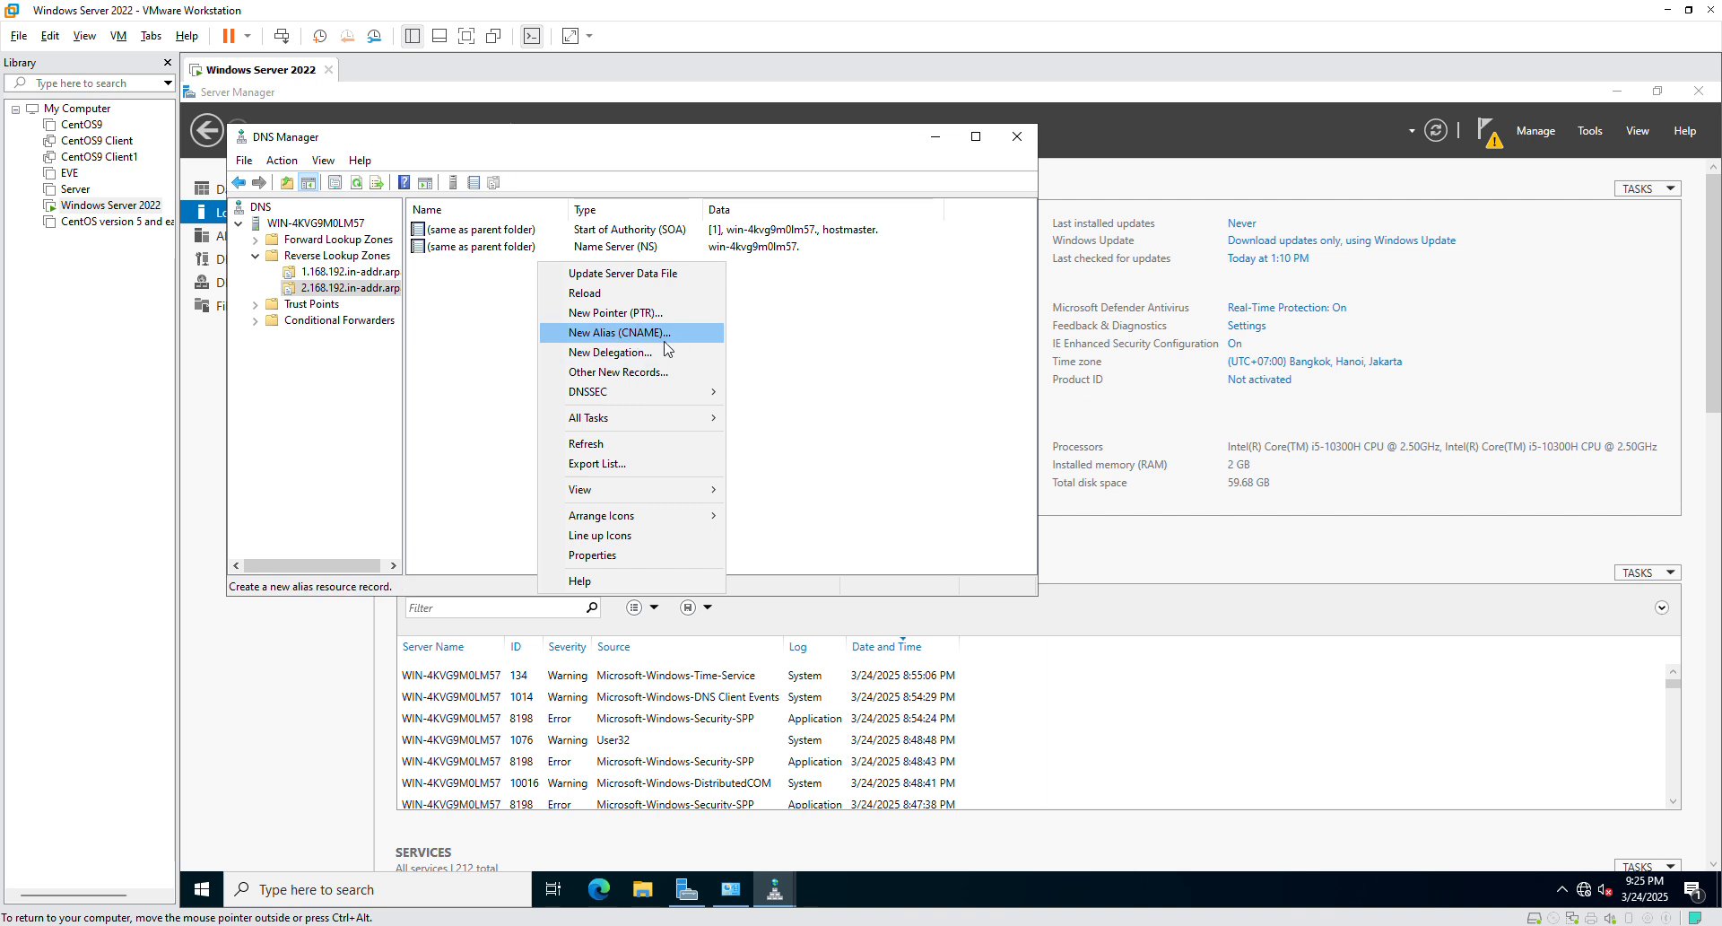
{"action": "left_click", "coordinate": [609, 314]}
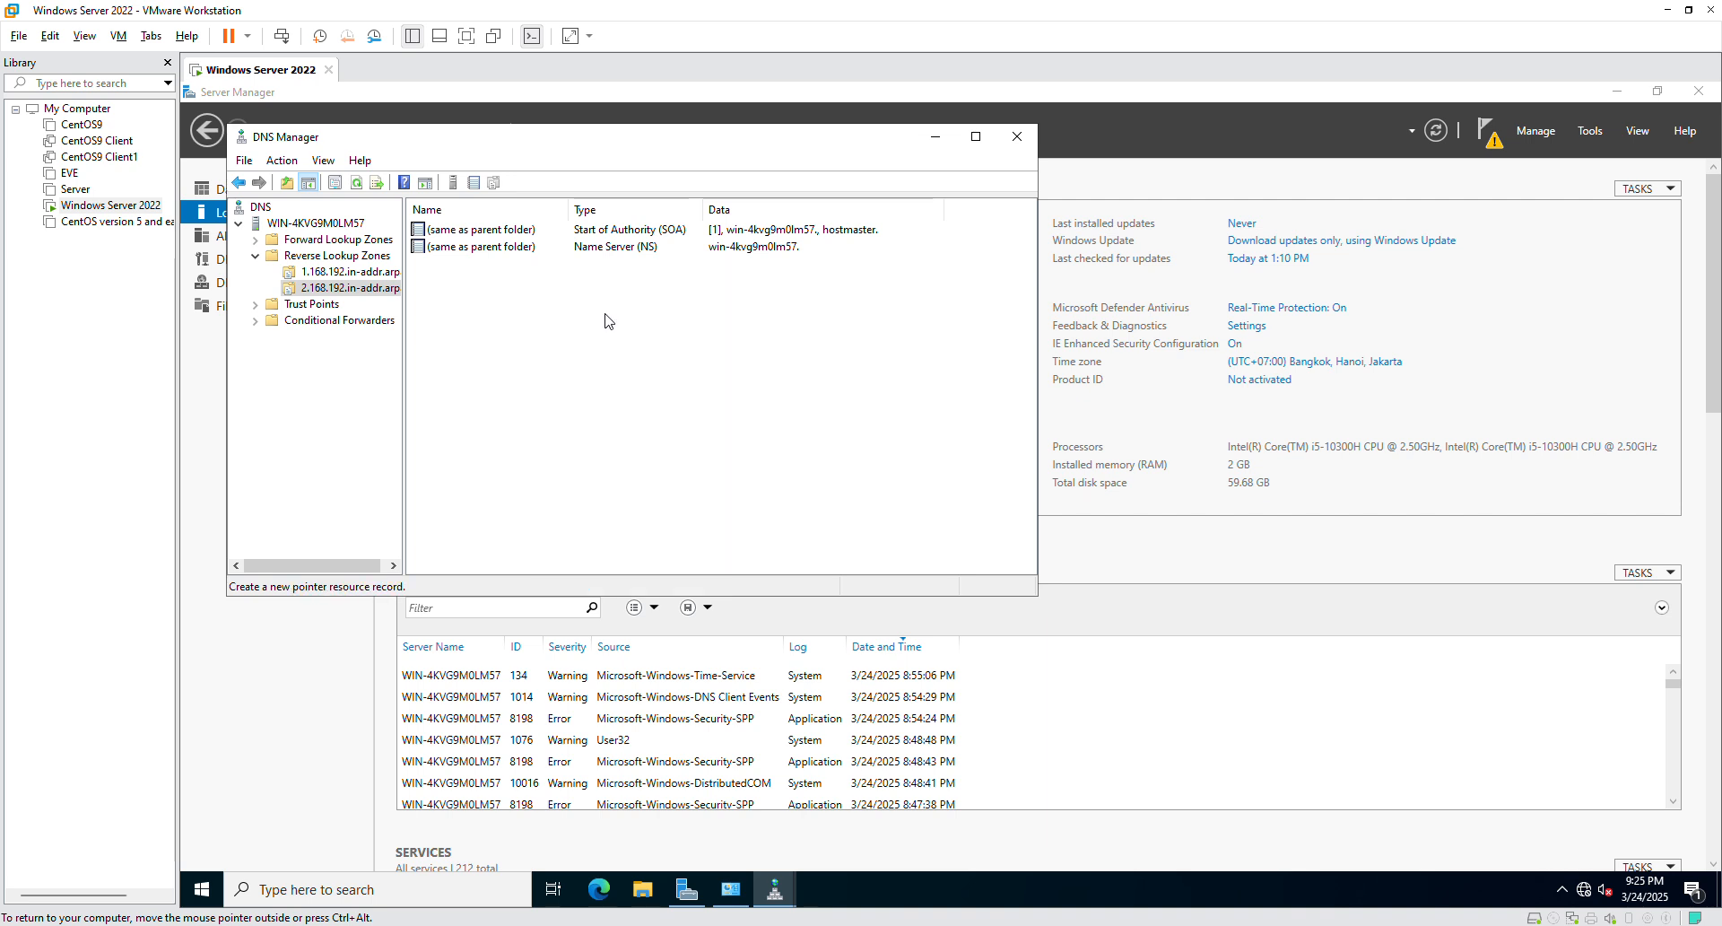
{"action": "left_click", "coordinate": [548, 251]}
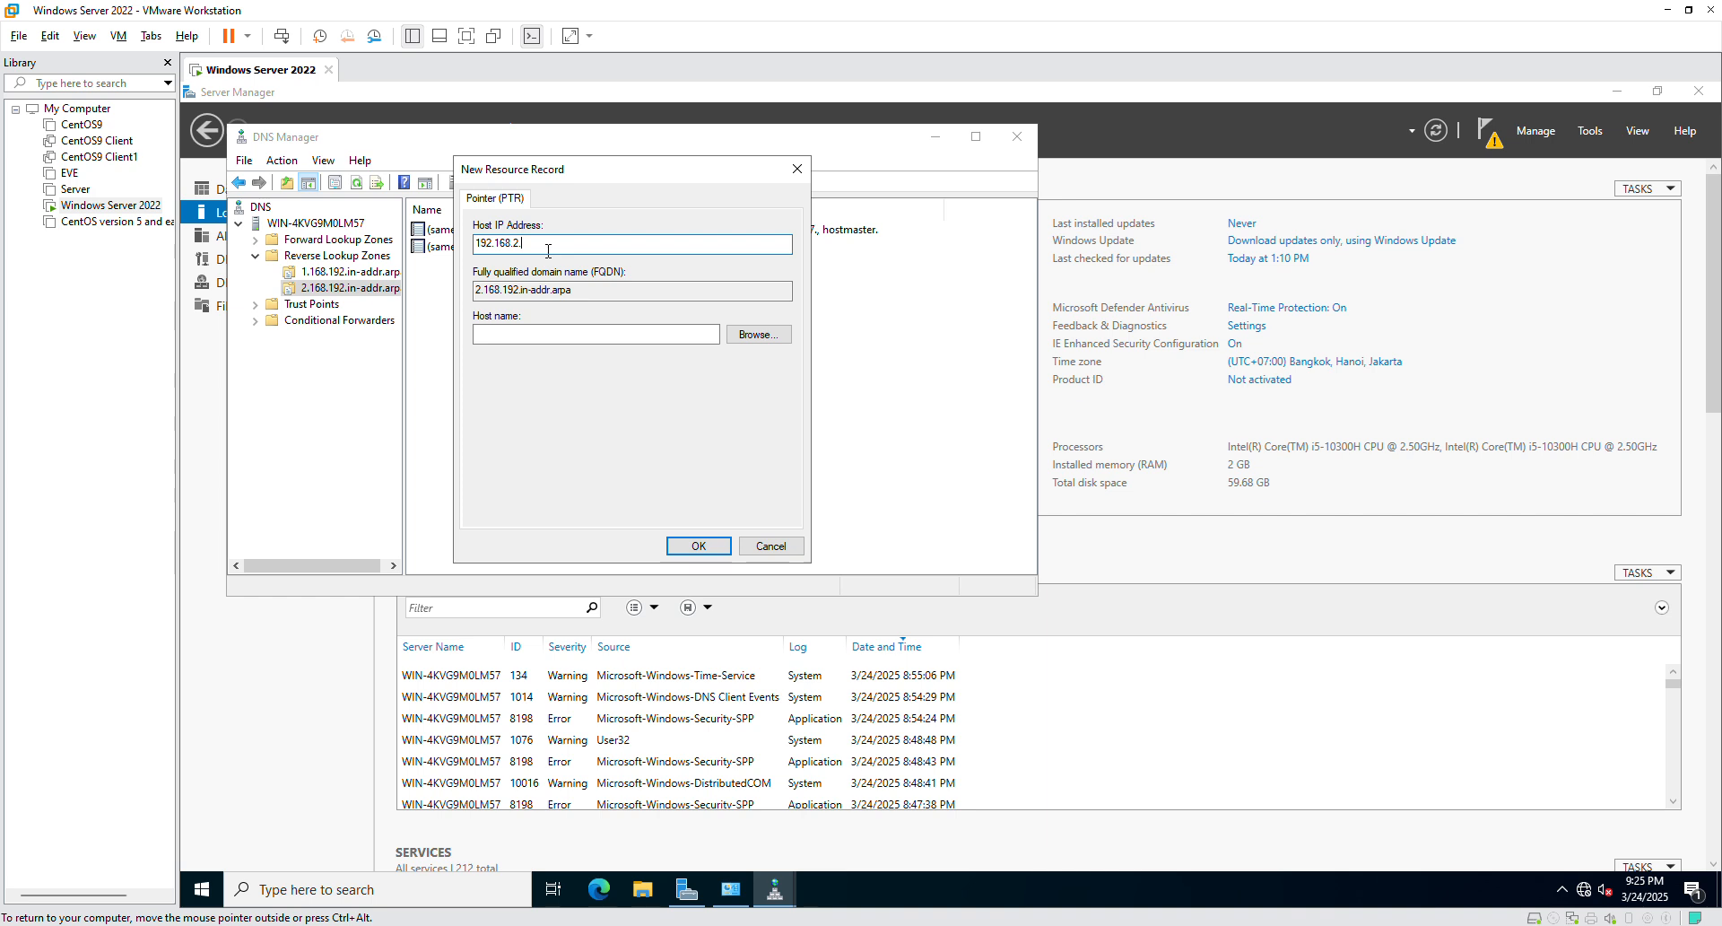
{"action": "mouse_move", "coordinate": [1222, 924]}
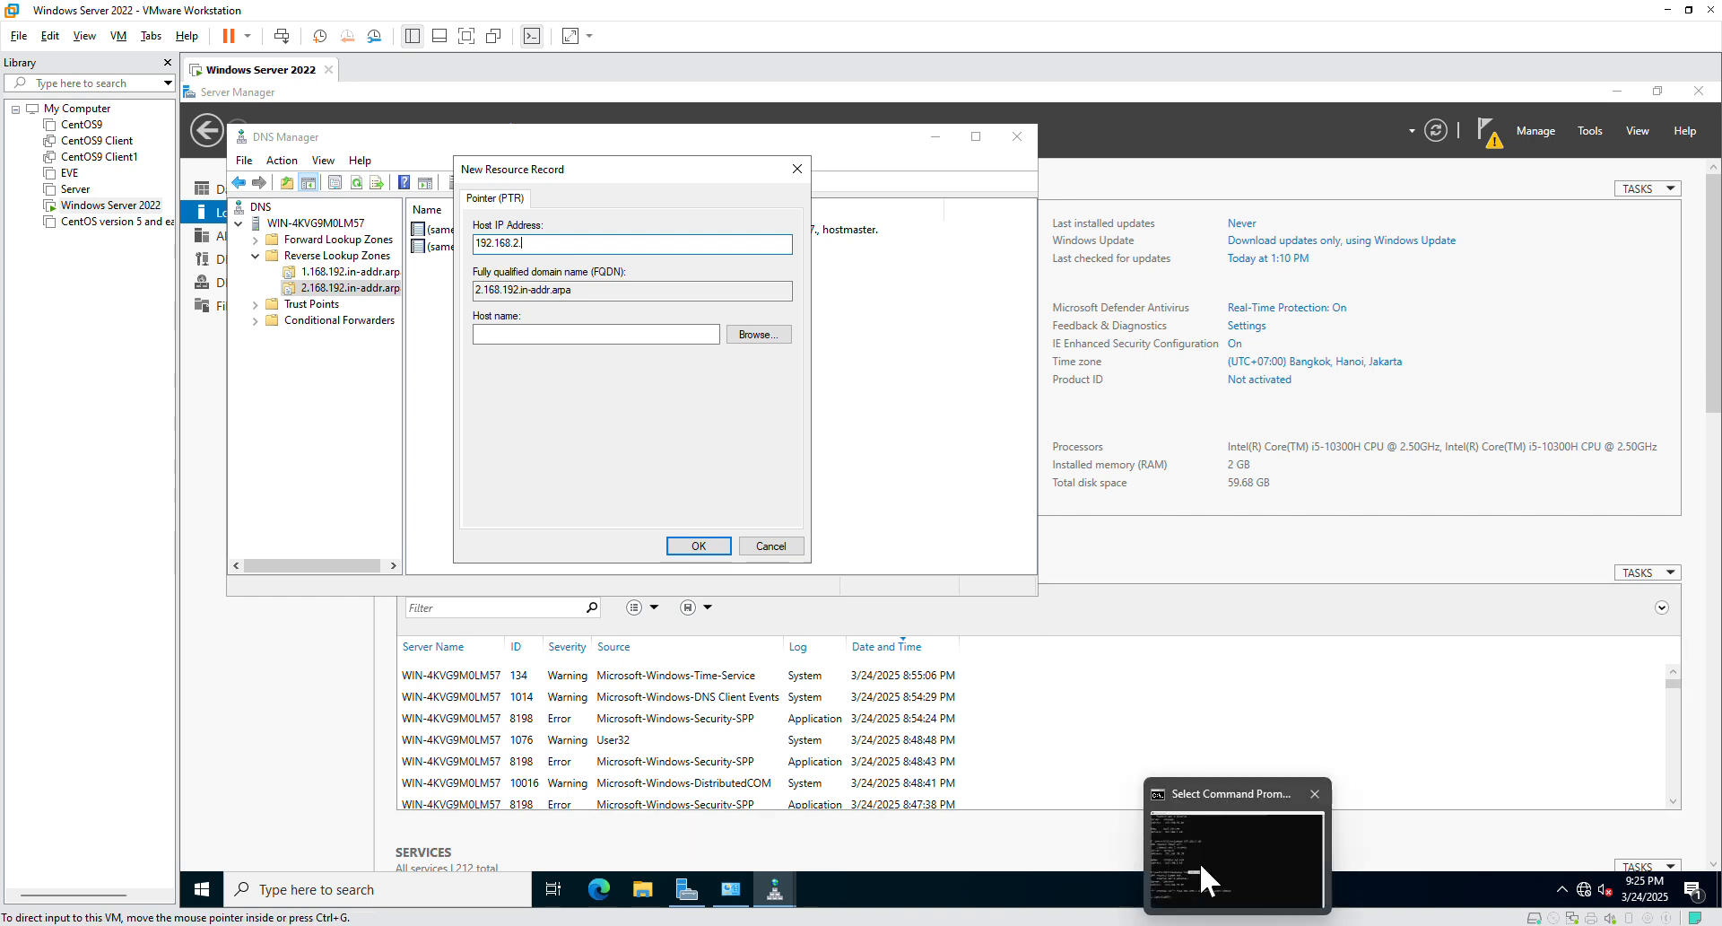
{"action": "mouse_move", "coordinate": [1201, 865]}
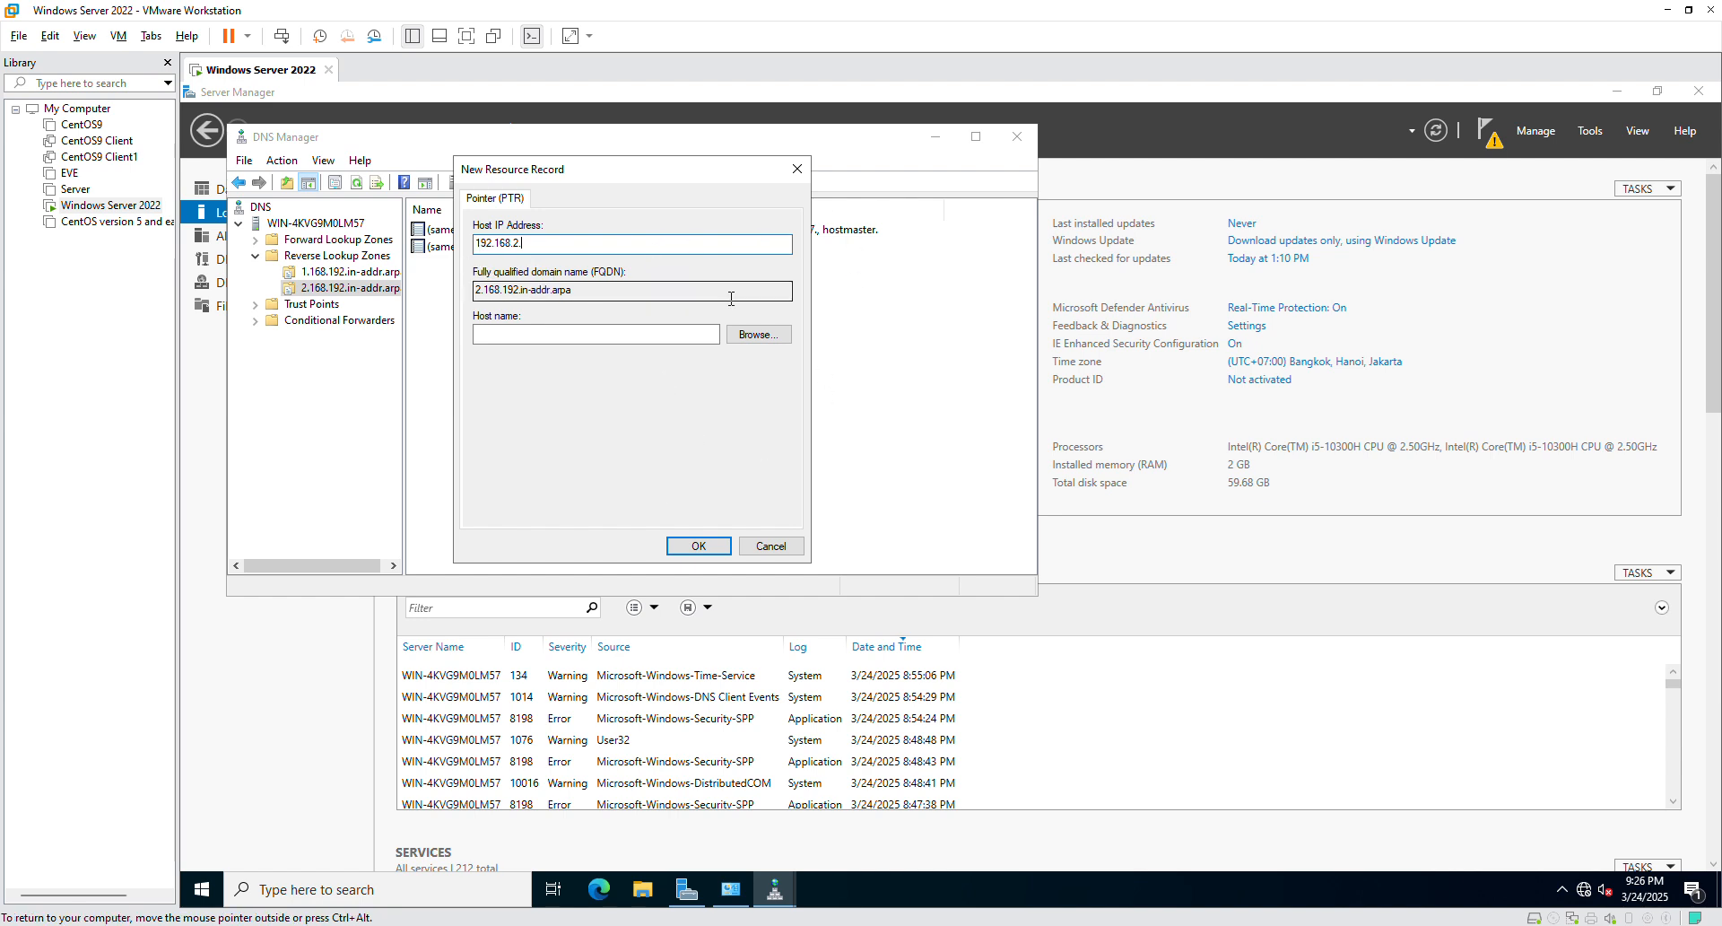
{"action": "left_click", "coordinate": [796, 169]}
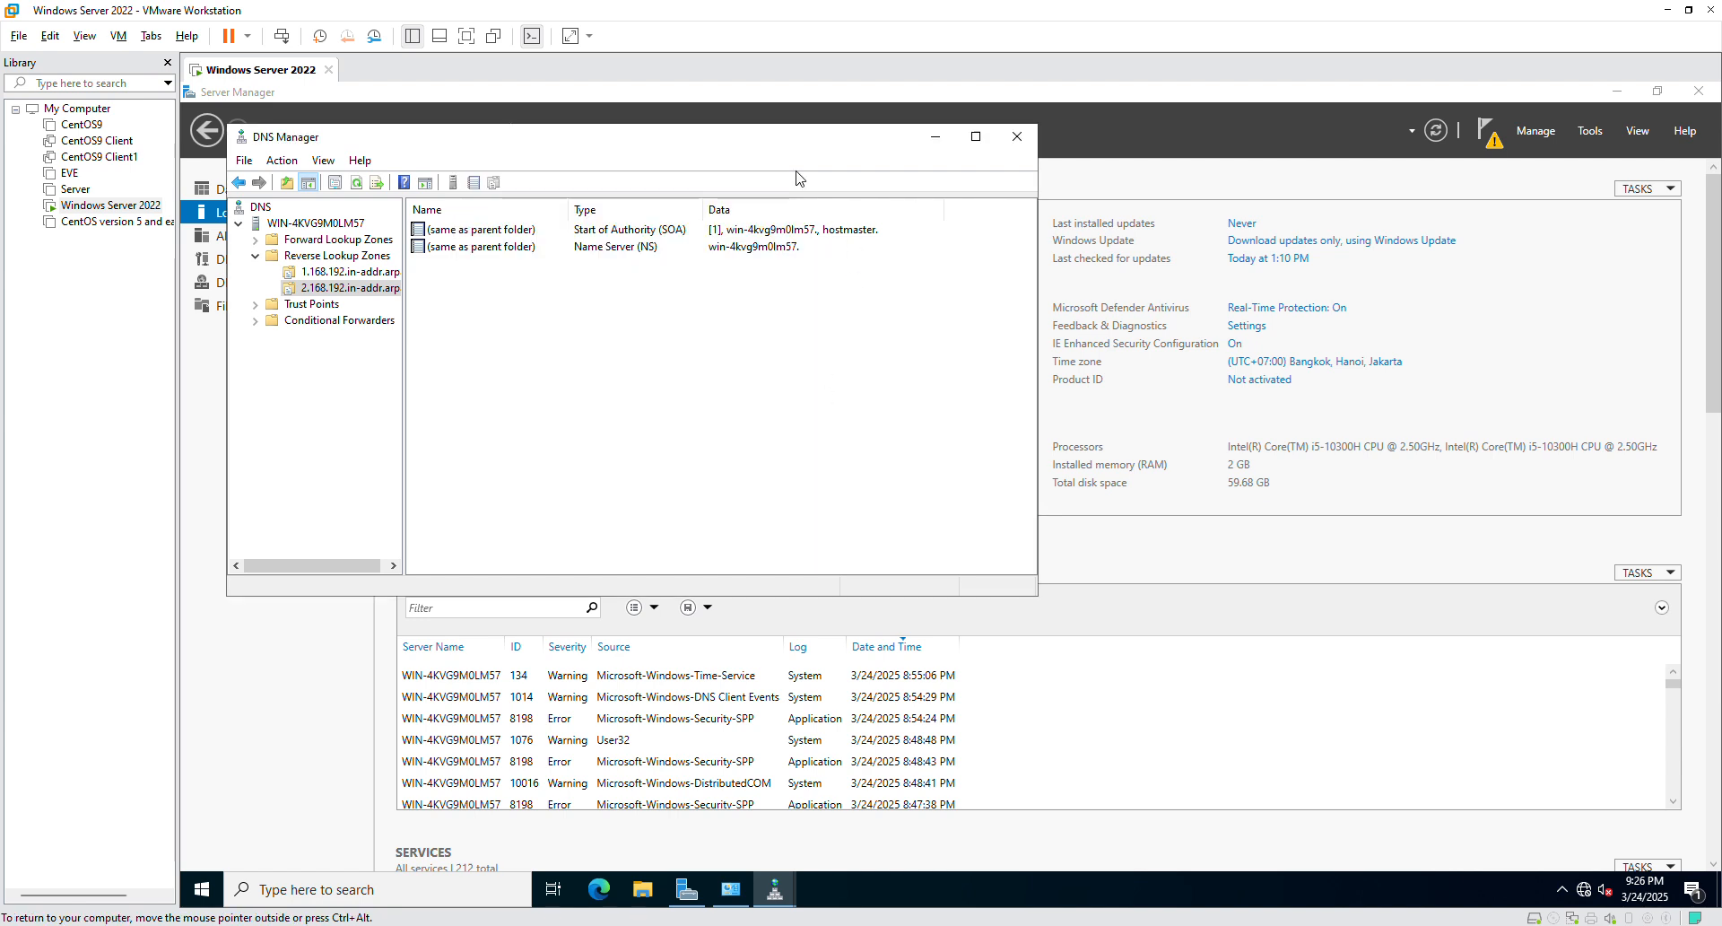
Add a pointer (PTR) record to the 1.168.192.in-addr.arpa zone mapping 192.168.1.20 to host name mail.e9.com.
{"action": "left_click", "coordinate": [339, 273]}
{"action": "right_click", "coordinate": [460, 299]}
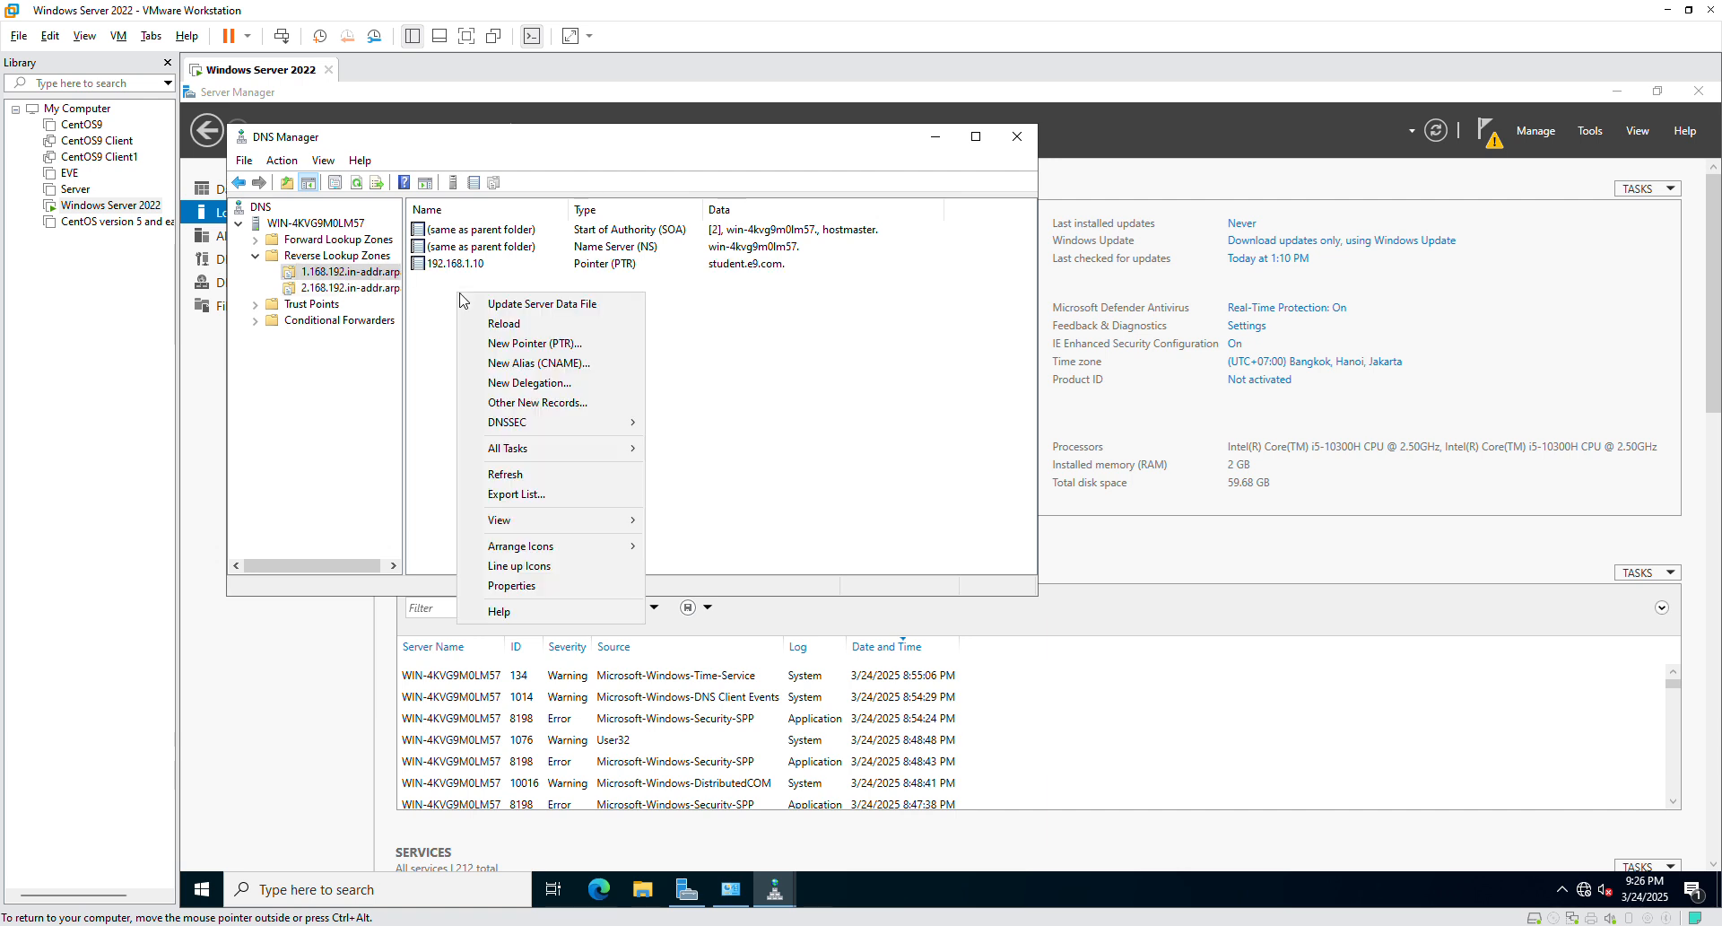
{"action": "left_click", "coordinate": [509, 348]}
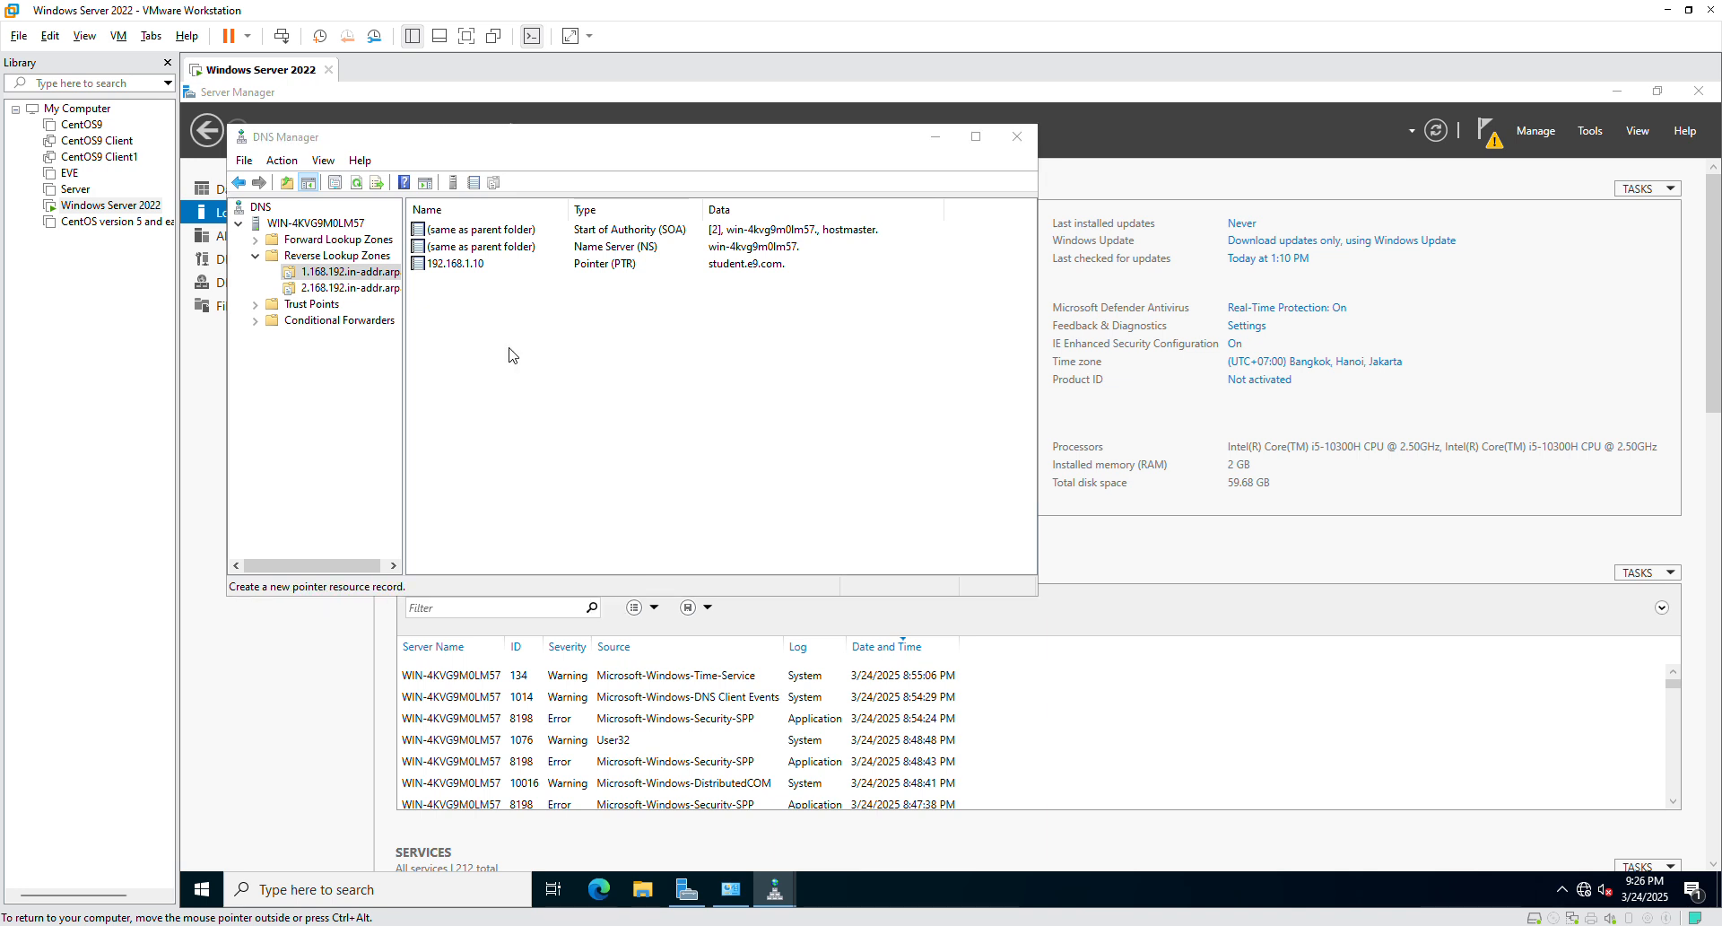
{"action": "left_click", "coordinate": [600, 245]}
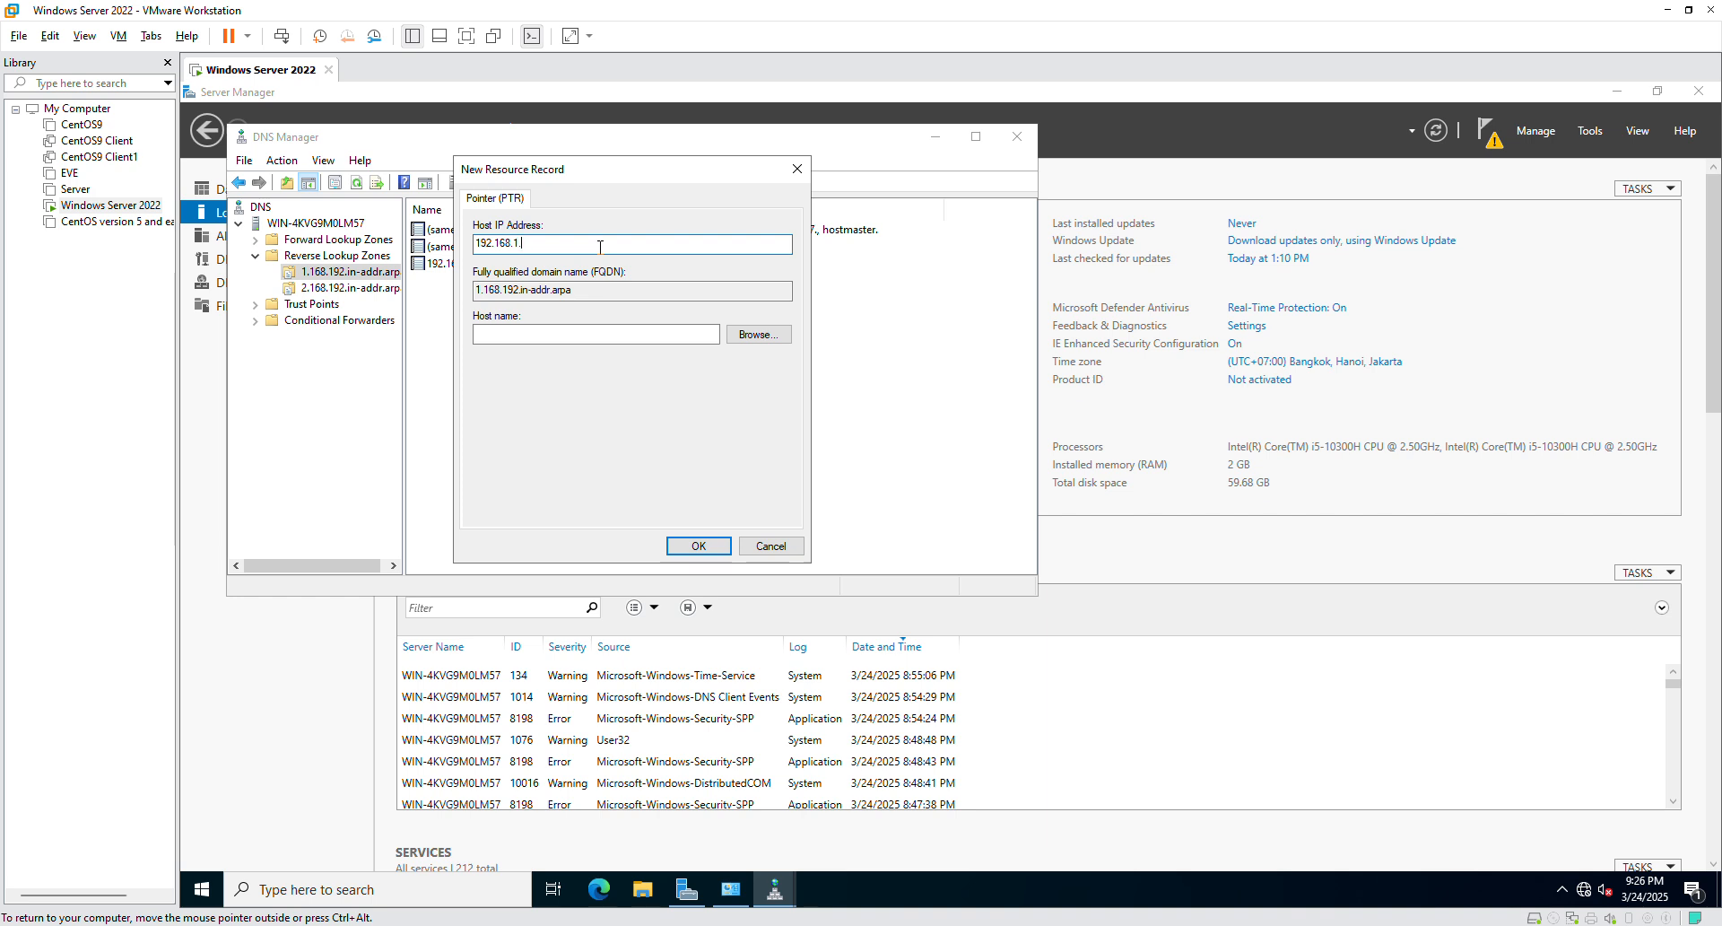
{"action": "type", "text": "20"}
{"action": "left_click", "coordinate": [475, 332]}
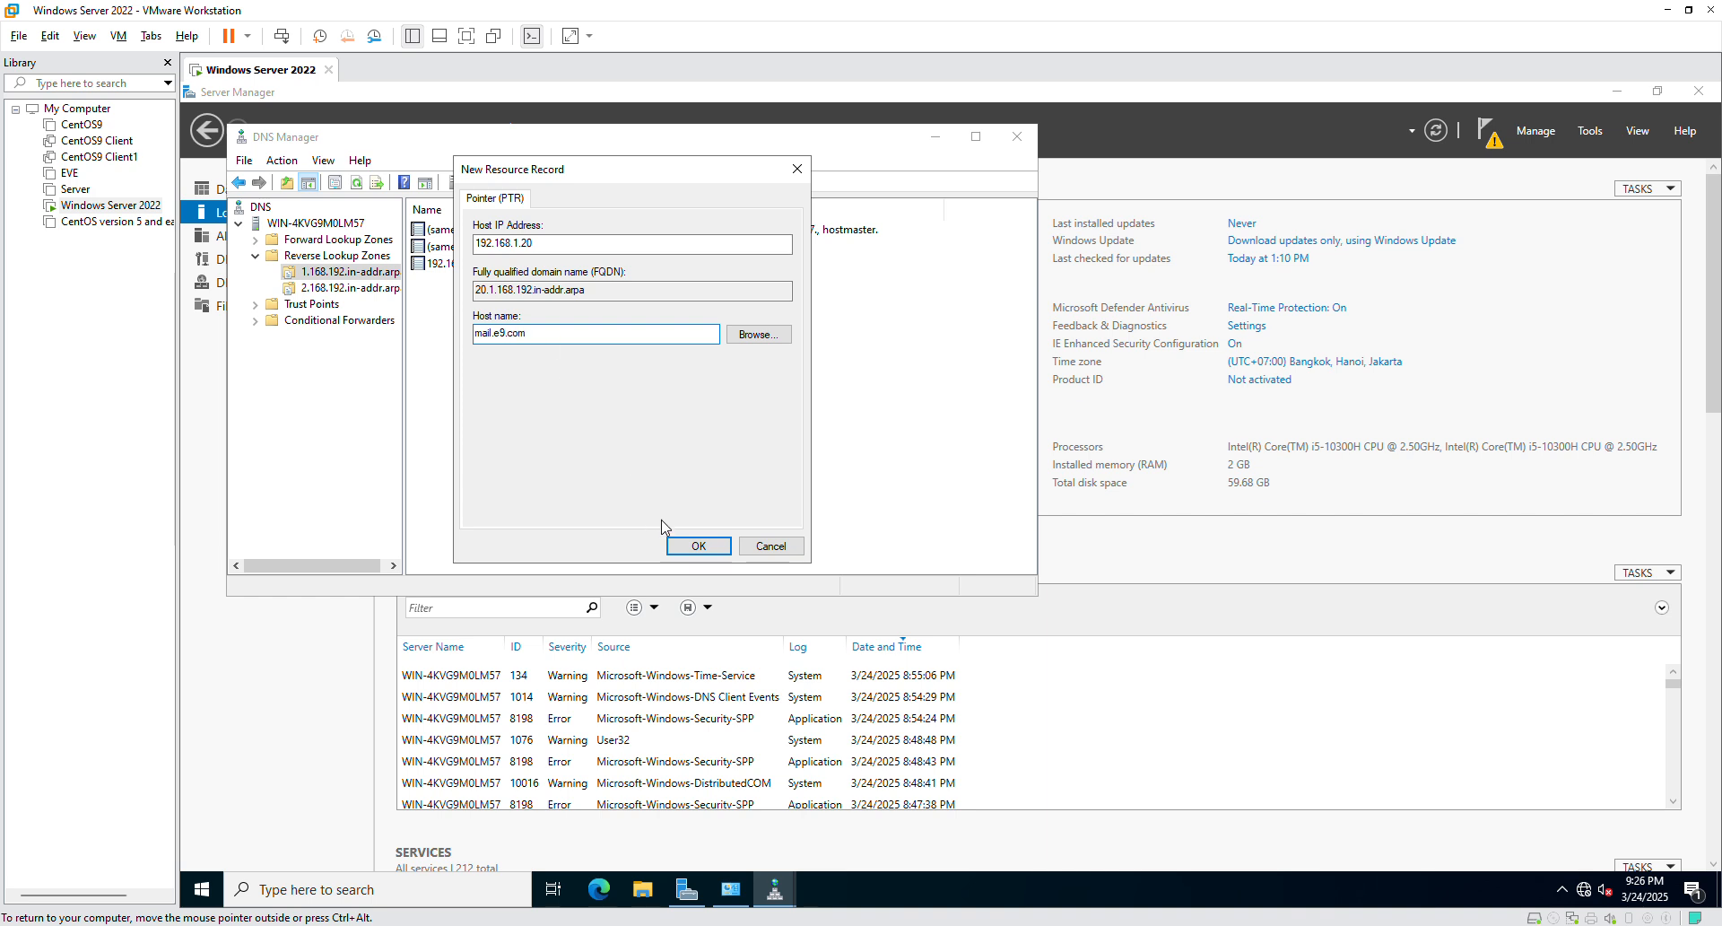
{"action": "left_click", "coordinate": [692, 546]}
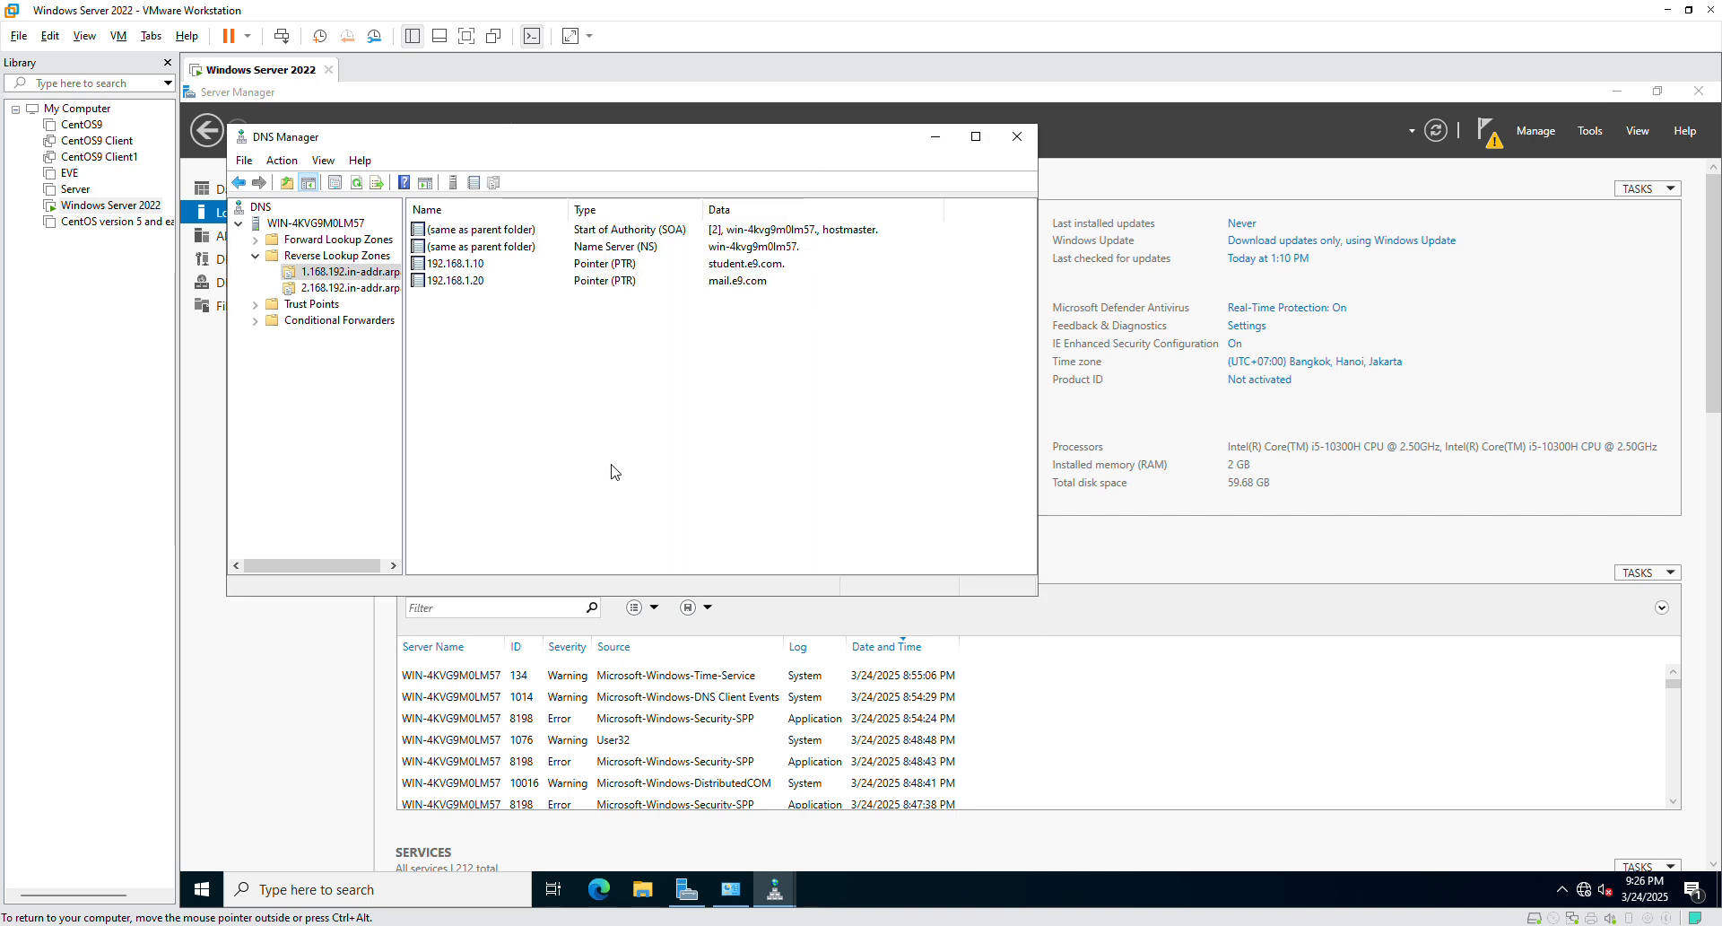
Refresh Server Manager, rerun the reverse nslookup query for 192.168.1.20 in the host's Command Prompt, and close it after checking the returned name.
{"action": "left_click", "coordinate": [1436, 131]}
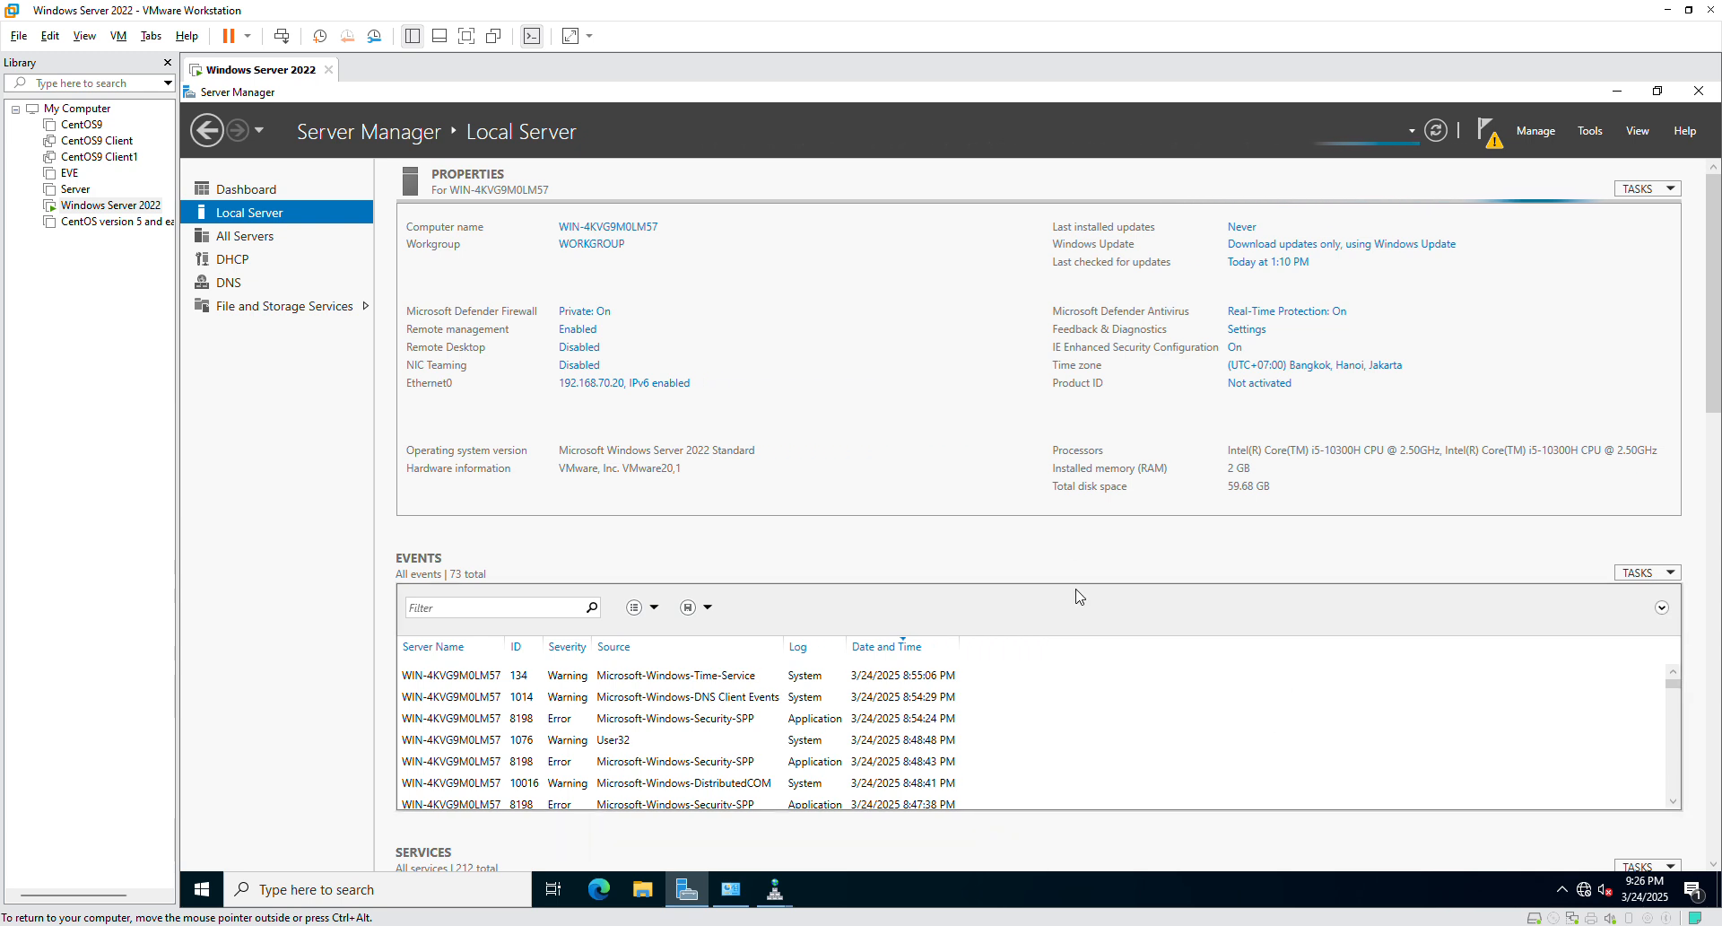
{"action": "left_click", "coordinate": [1237, 925]}
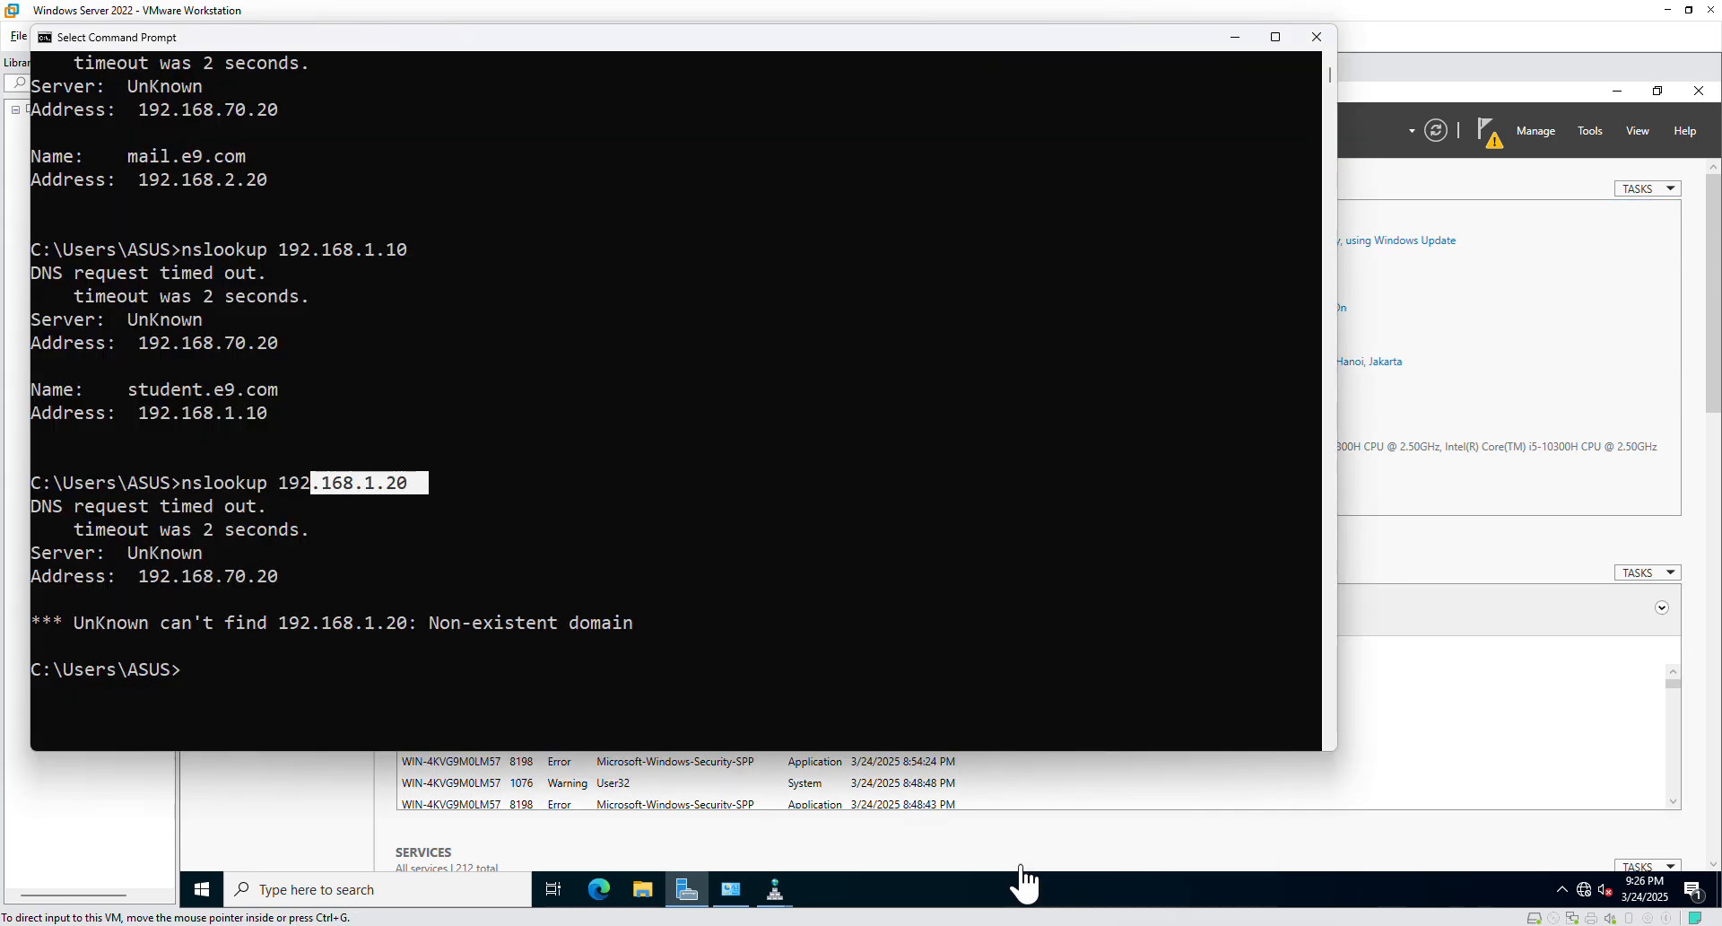
{"action": "left_click", "coordinate": [409, 689]}
{"action": "left_click_drag", "start_coordinate": [288, 486], "coordinate": [374, 508]}
{"action": "key", "text": "Escape"}
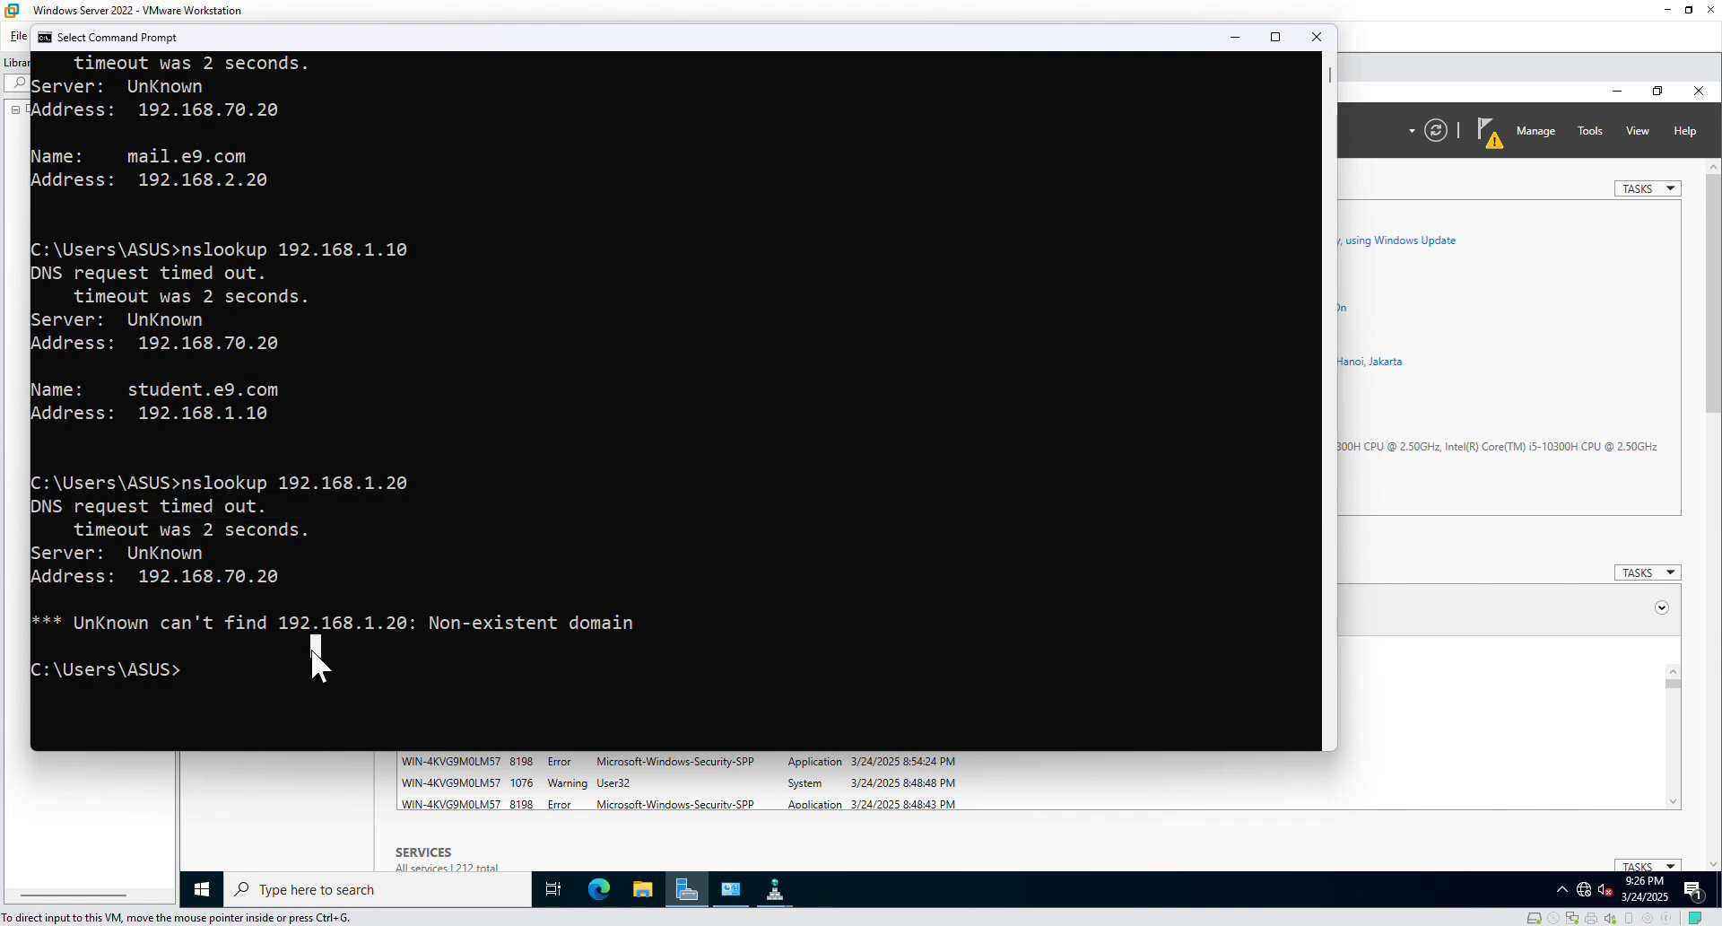
{"action": "key", "text": "Up"}
{"action": "key", "text": "Return"}
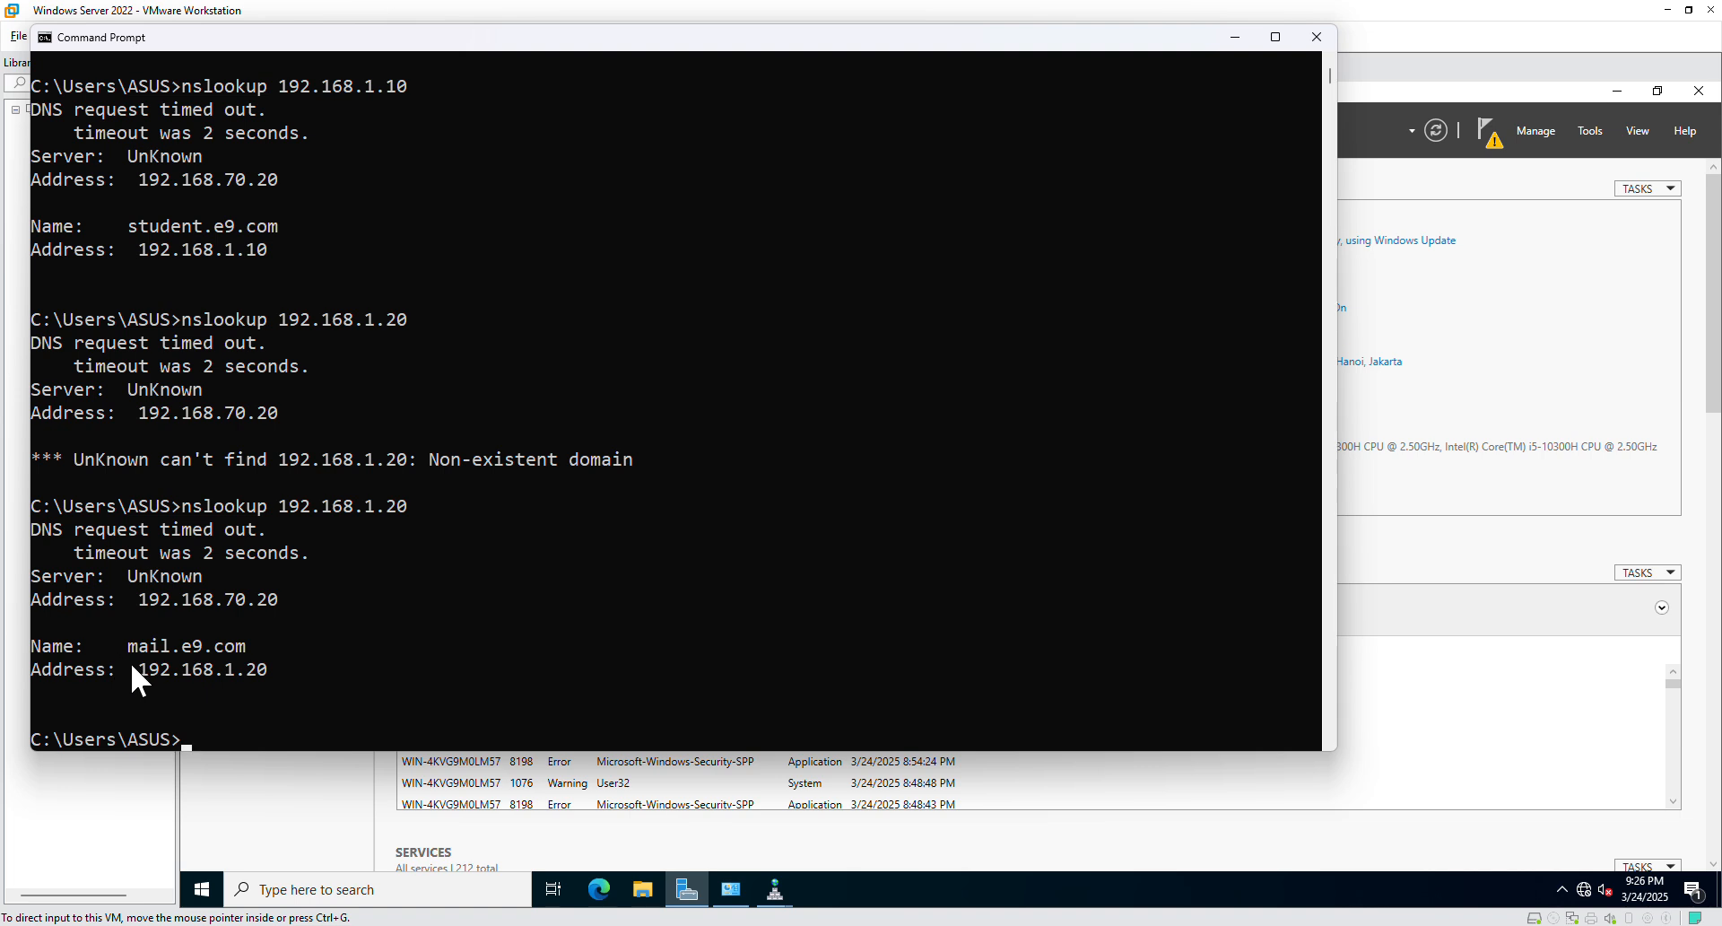
{"action": "left_click_drag", "start_coordinate": [132, 665], "coordinate": [171, 647]}
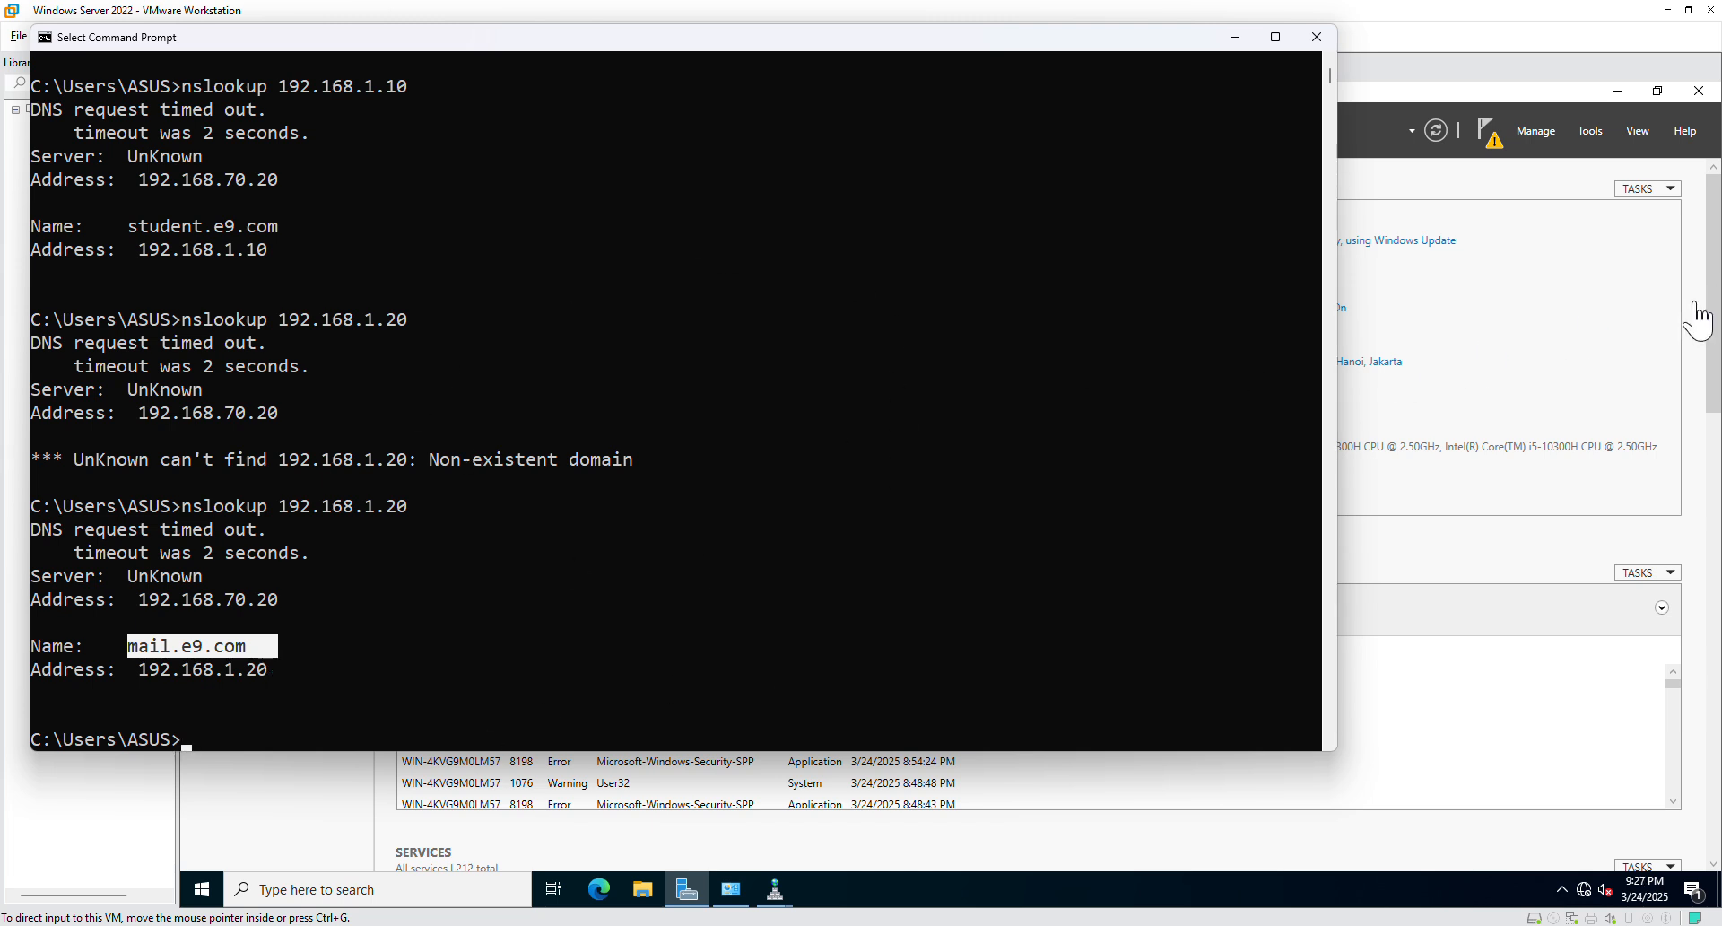
{"action": "left_click", "coordinate": [1316, 38]}
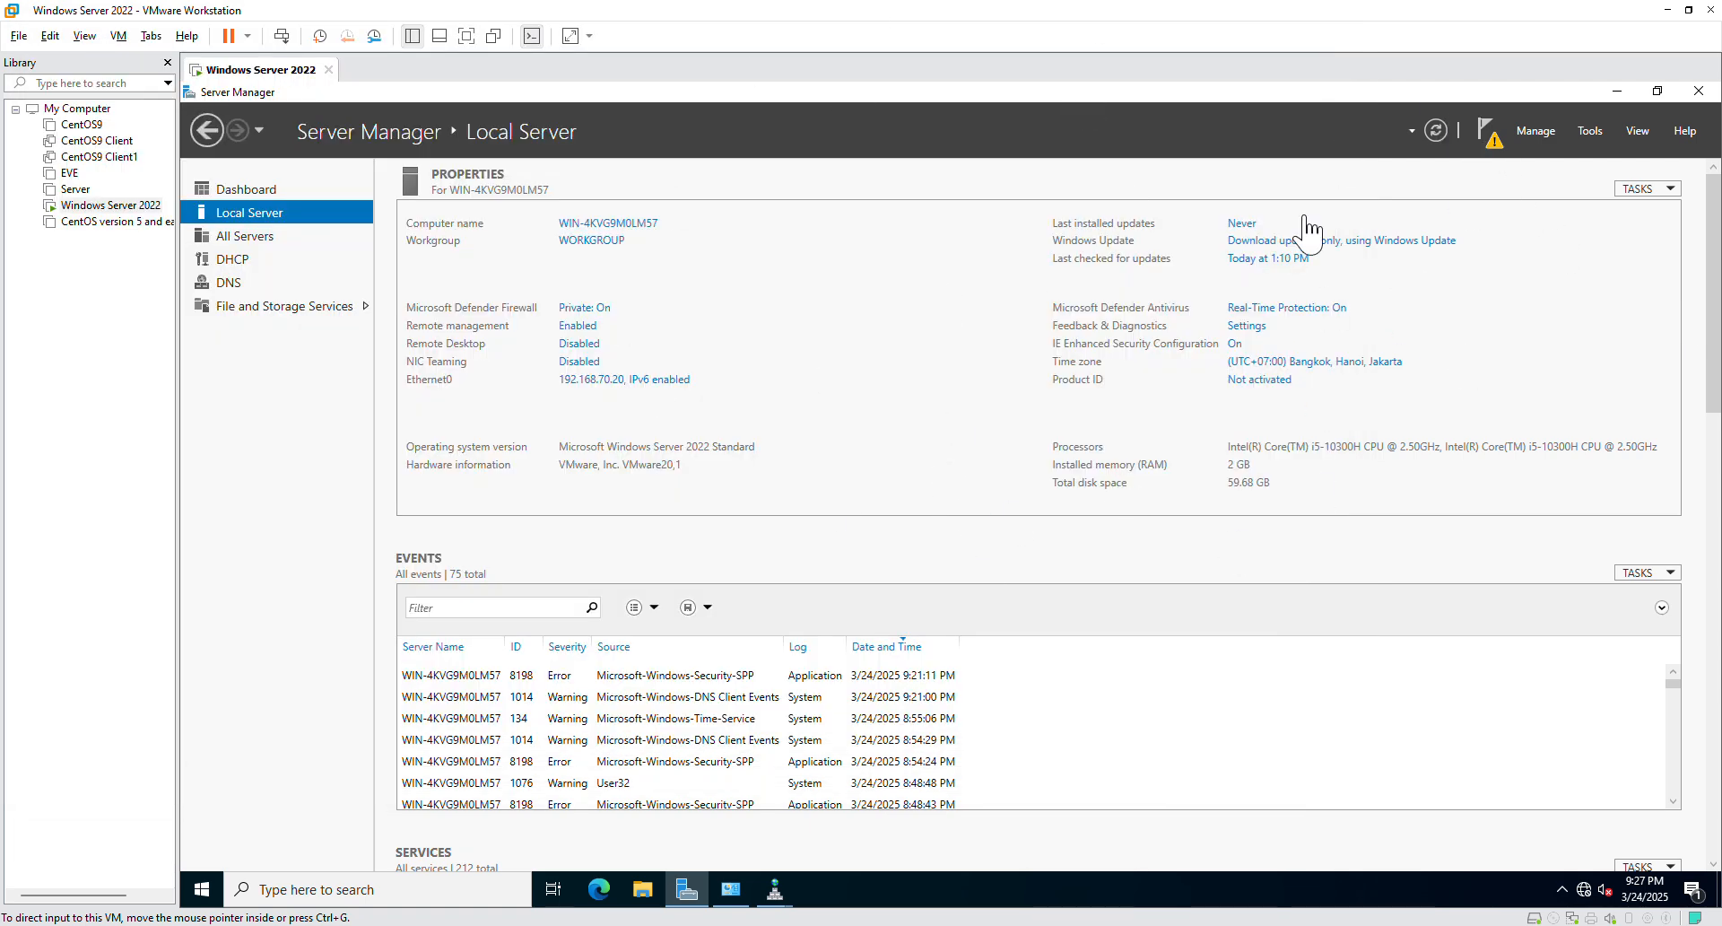